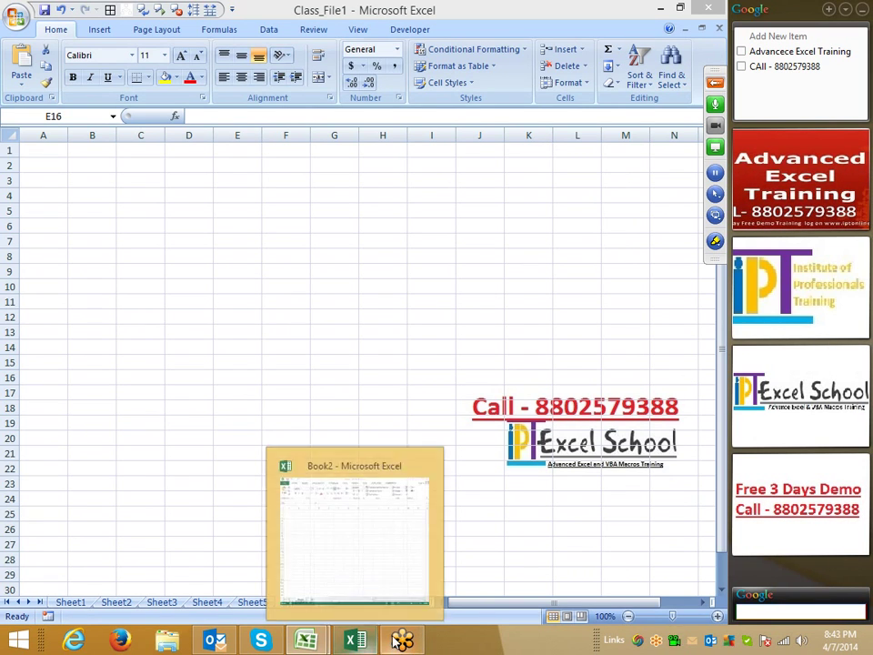
- Switch to the Book2 Excel window and open the Class_File workbook dated 4/6/2014 from the Desktop folder
click(352, 640)
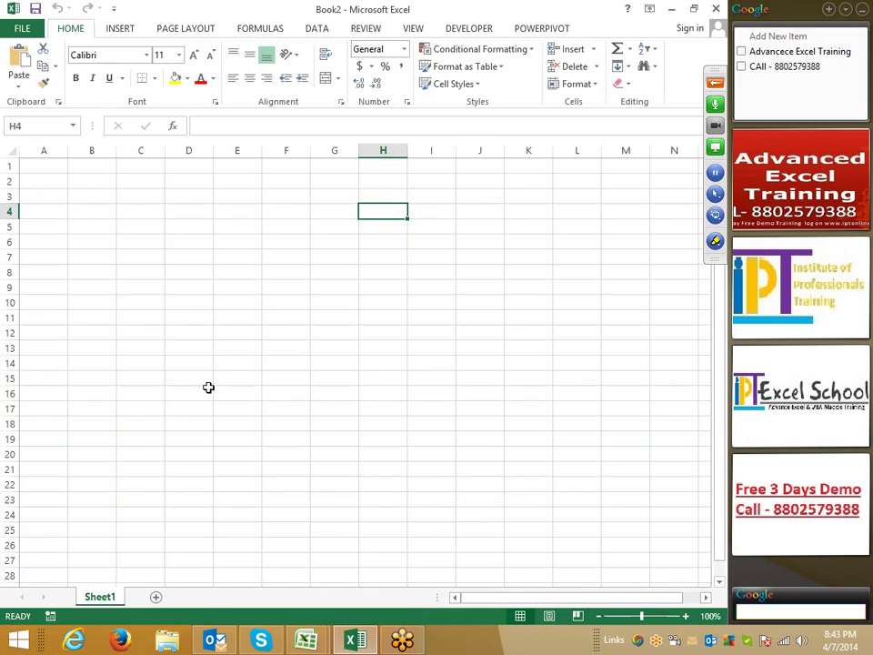
click(22, 28)
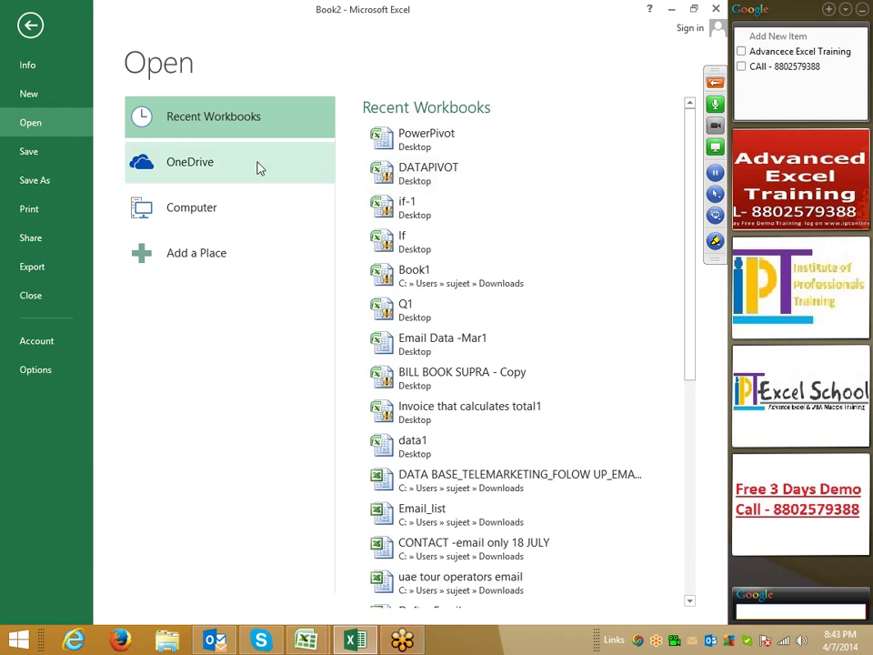
click(192, 225)
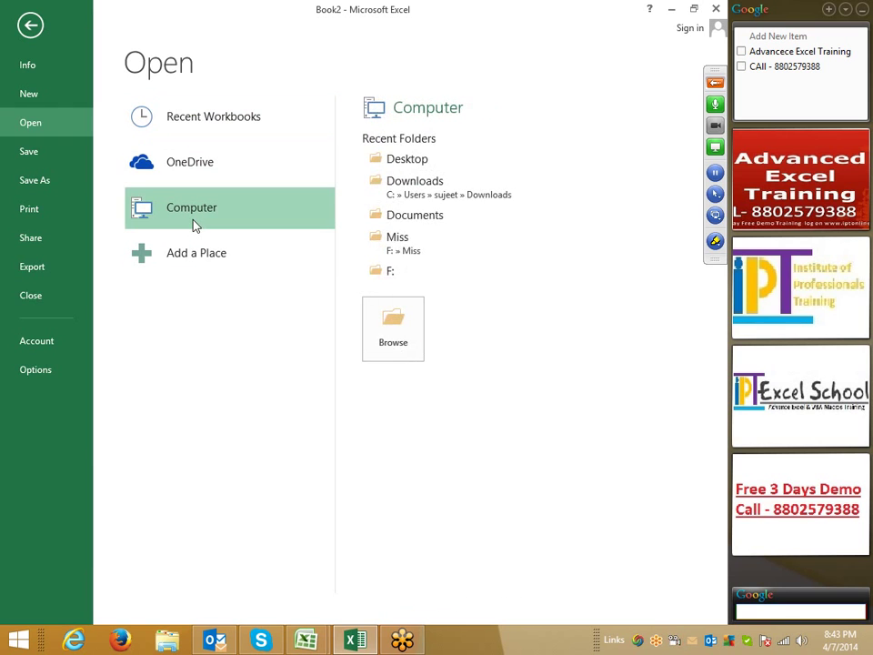
click(404, 166)
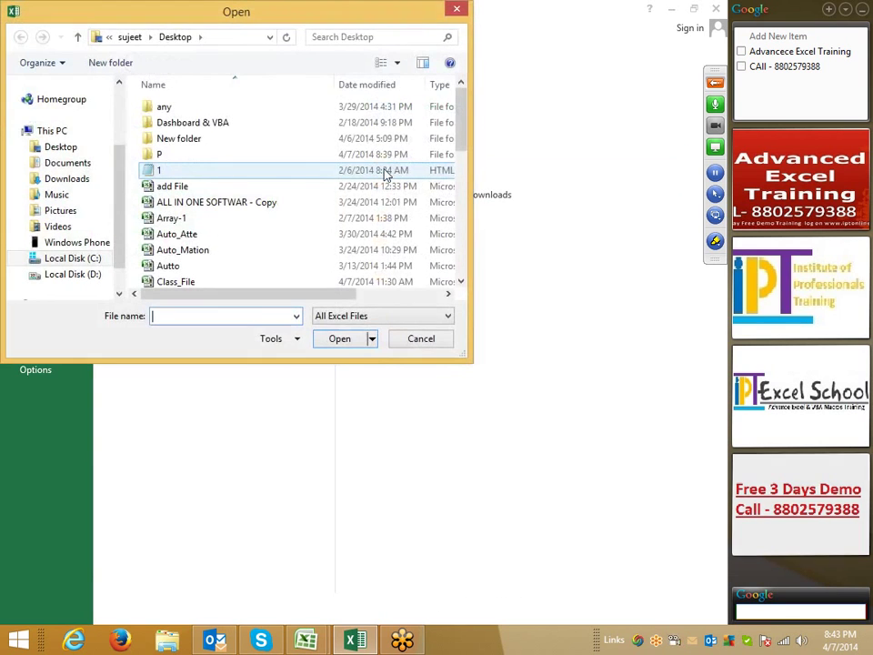
click(188, 233)
key(c)
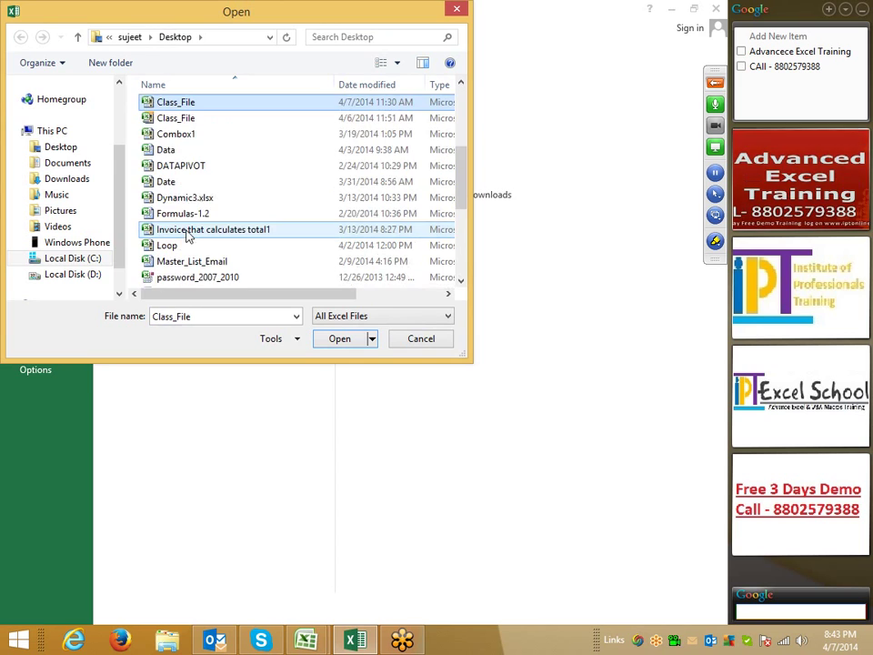
click(190, 119)
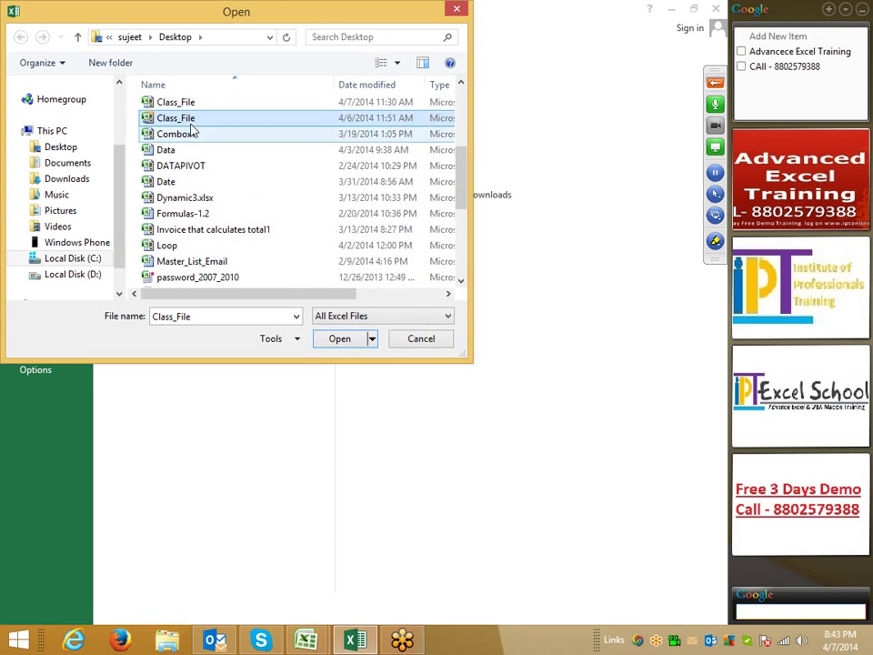
click(338, 341)
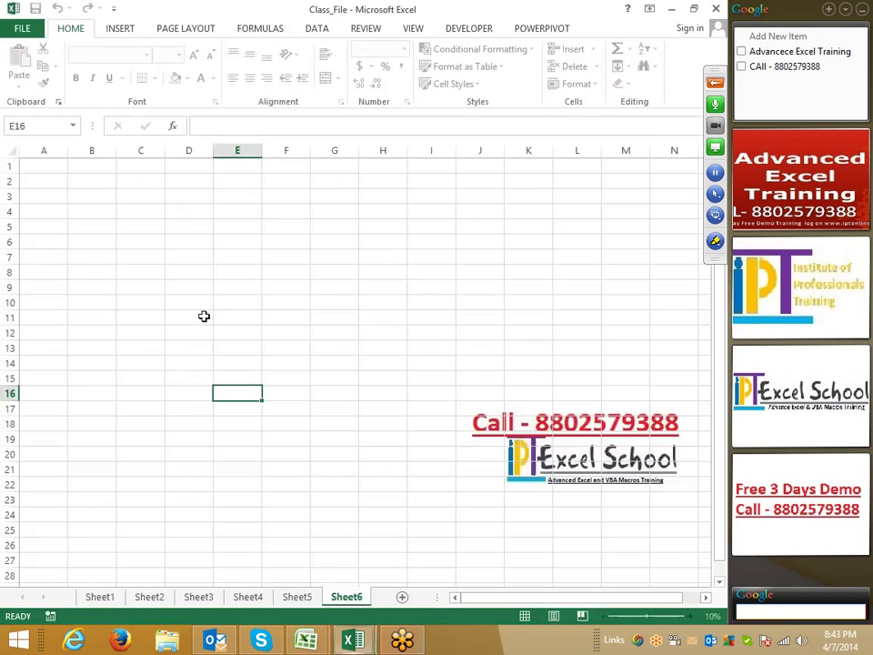
click(292, 301)
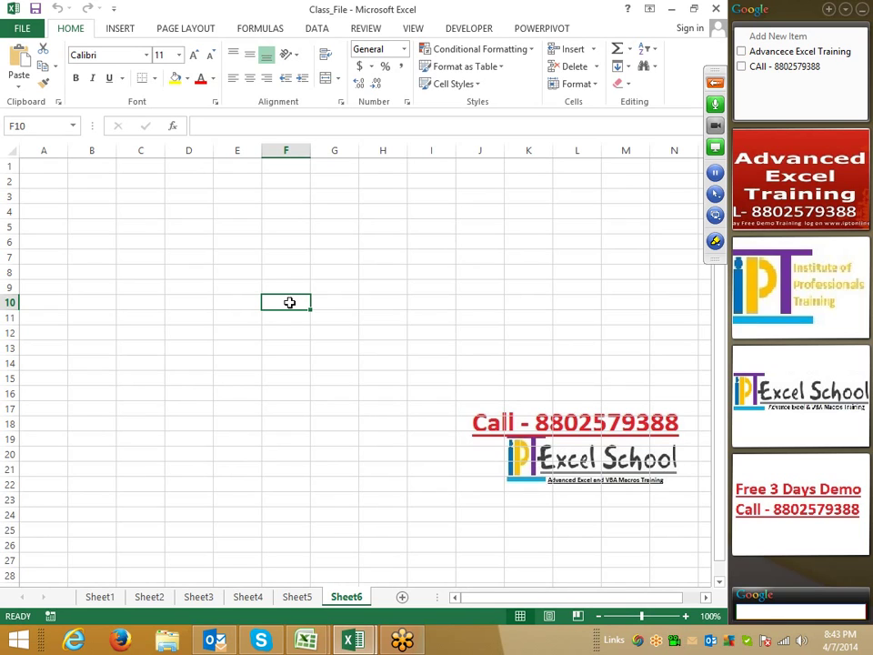
- Switch to the Book1 Excel window and open the recent DATAPIVOT workbook
mouse_move(305, 641)
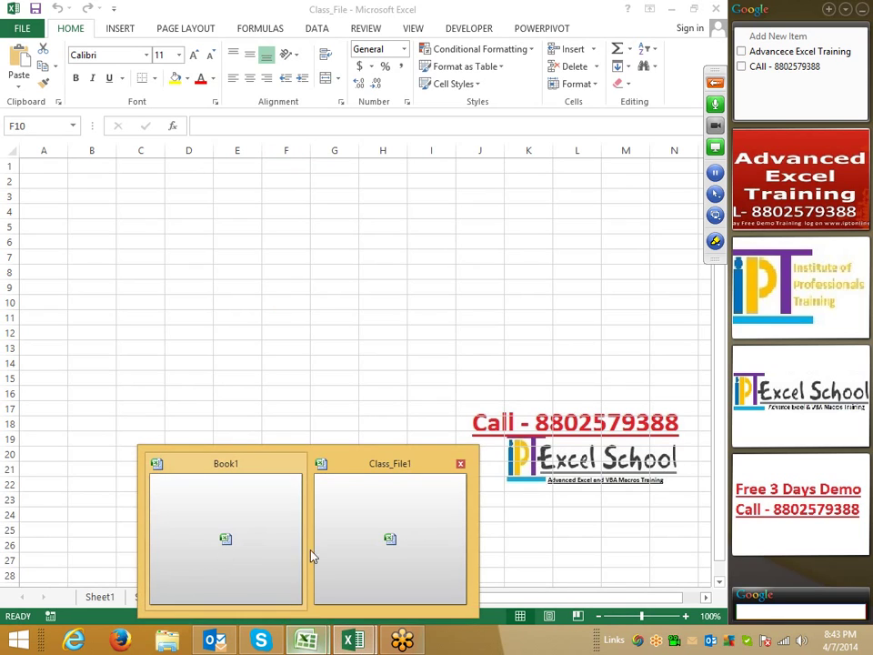
click(245, 556)
click(16, 17)
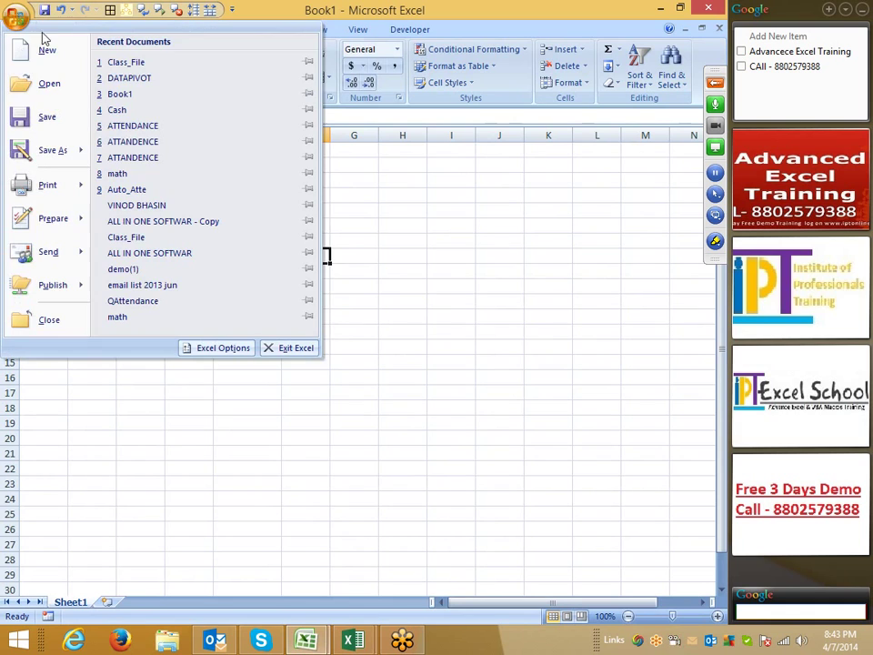
click(126, 81)
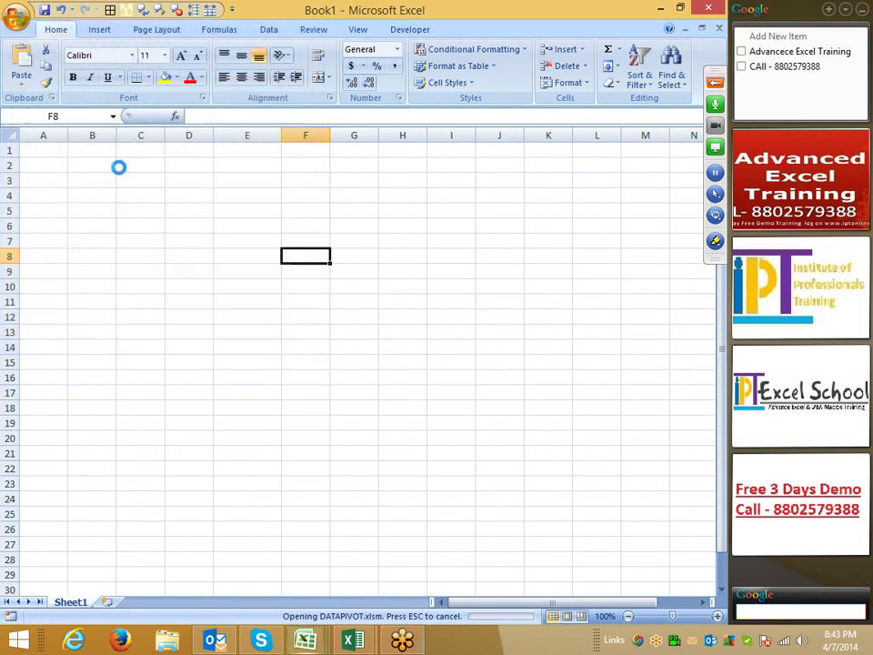
- Copy the whole call data table, from the Call ID header to the last Agent ID row, on Sheet1 of DATAPIVOT
click(71, 602)
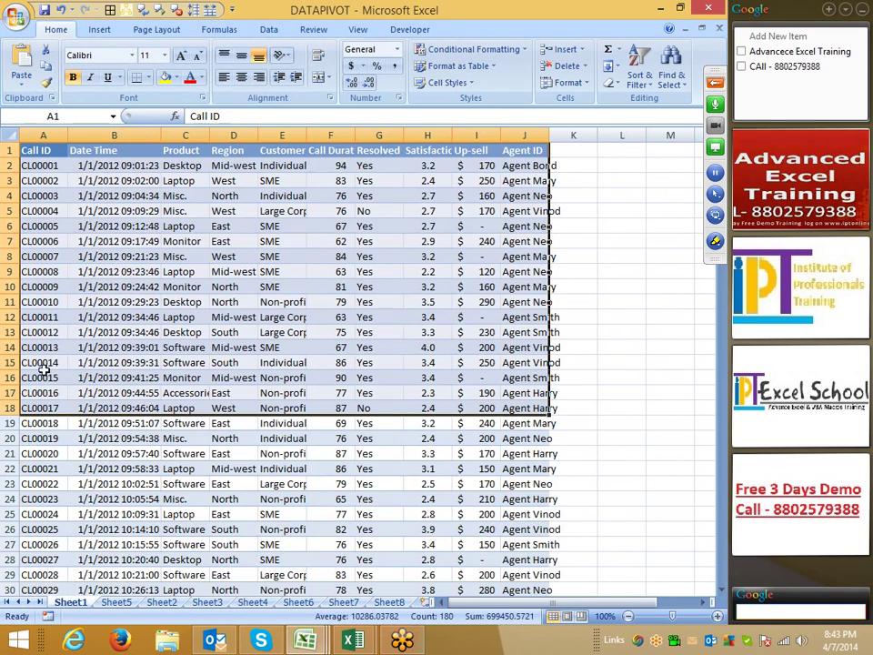
key(ctrl+shift+Down)
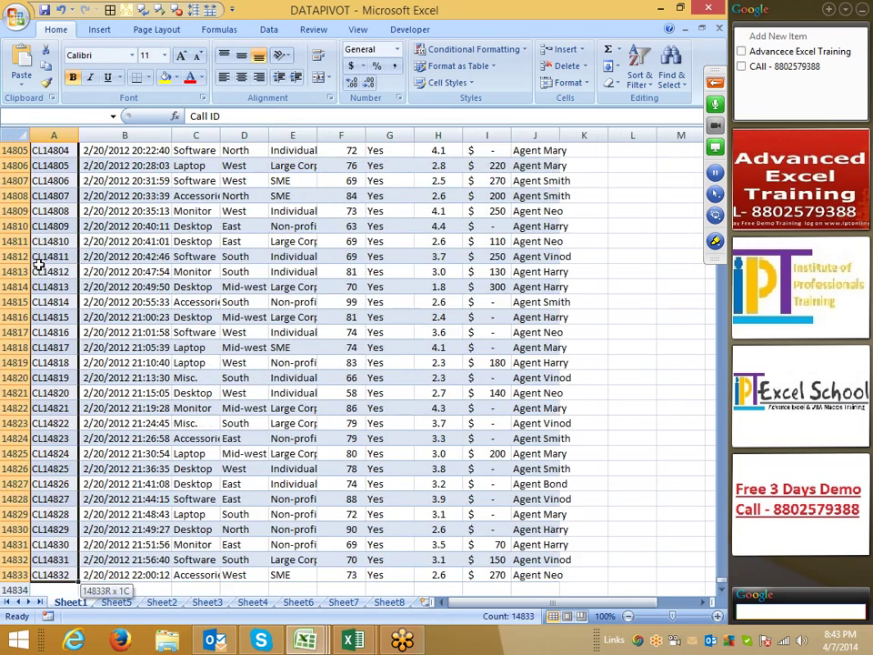
key(ctrl+shift+Right)
key(ctrl+c)
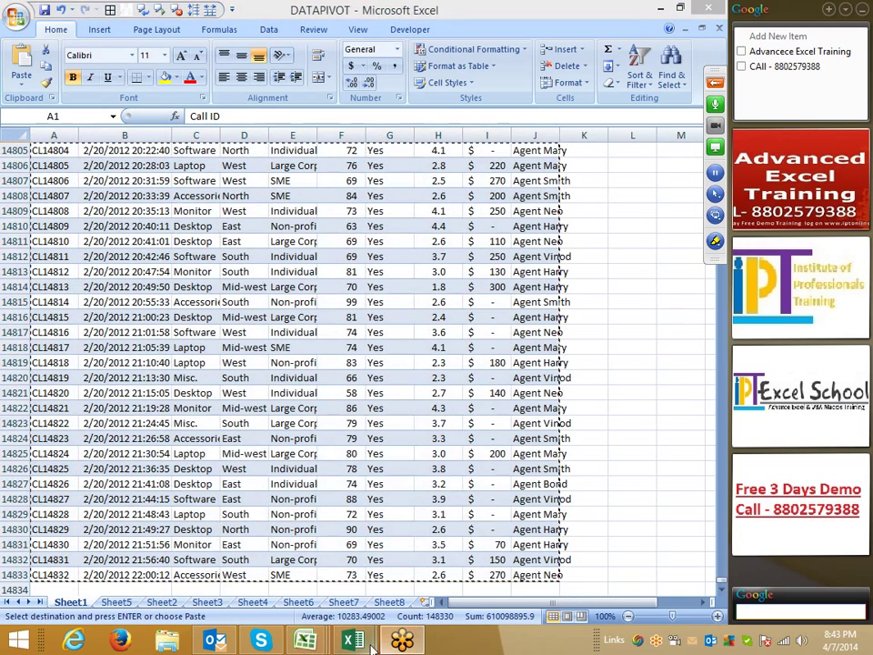
- Switch to the Class_File workbook and paste the copied call data into Sheet6 starting at cell A1
mouse_move(353, 641)
click(398, 593)
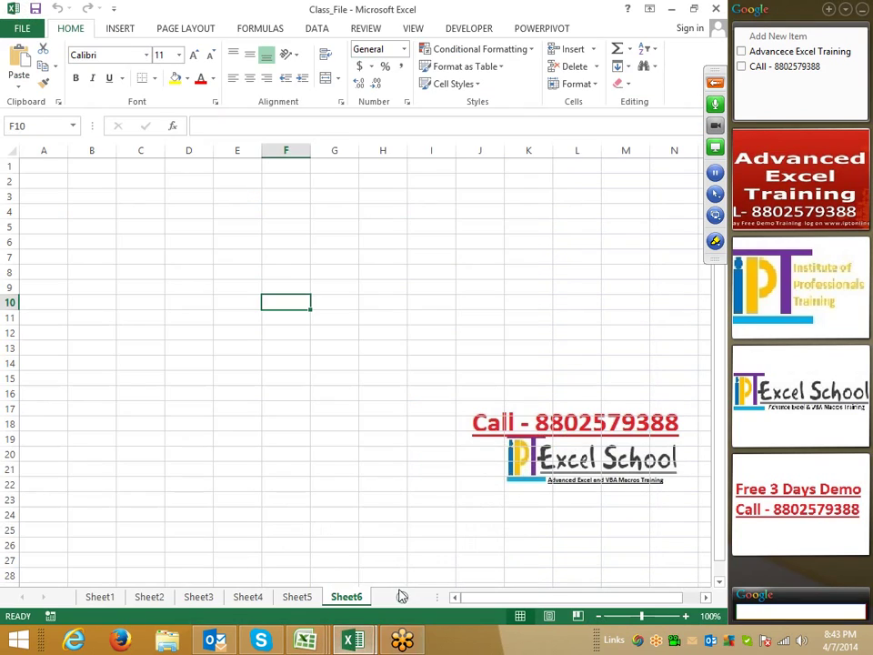
click(42, 167)
key(ctrl+v)
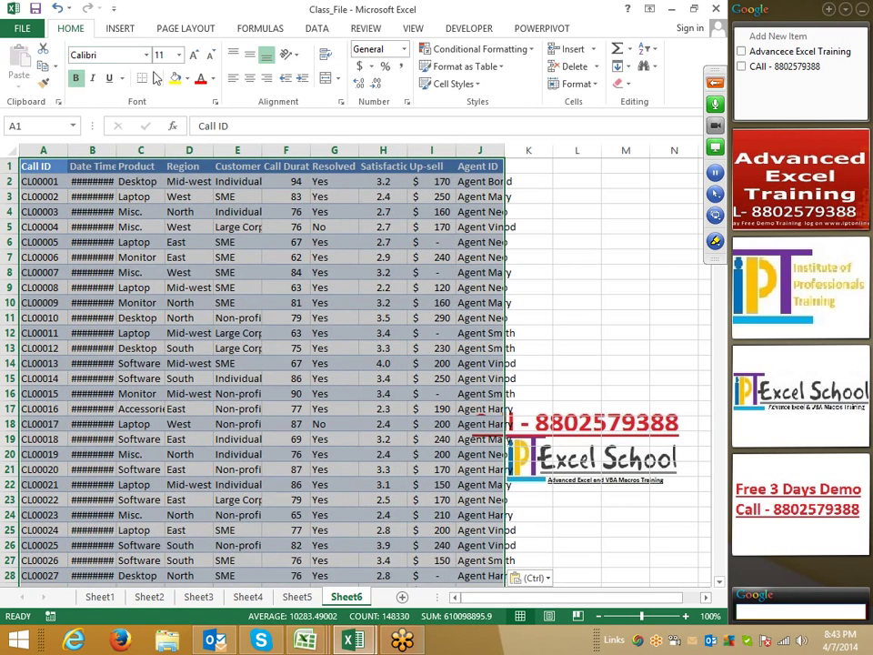
- Remove the fill colour from the pasted data and make the header row A1:J1 text red
click(188, 78)
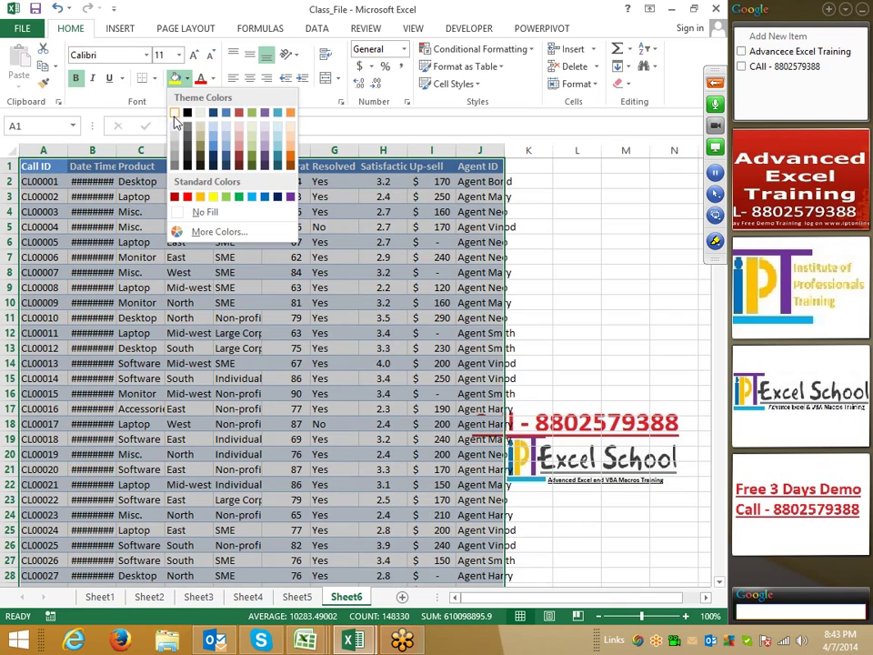
click(180, 211)
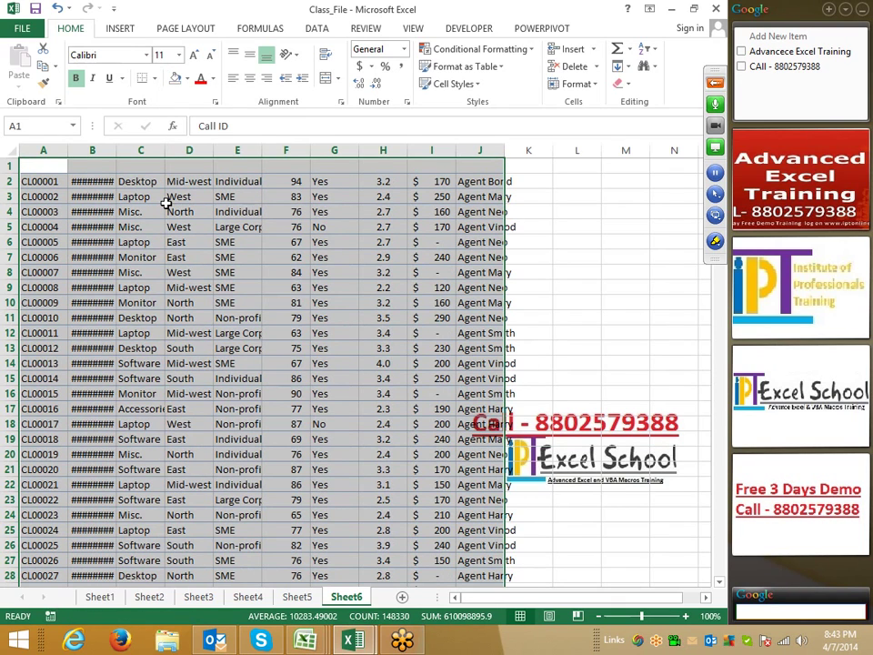
drag(61, 162, 471, 165)
click(200, 80)
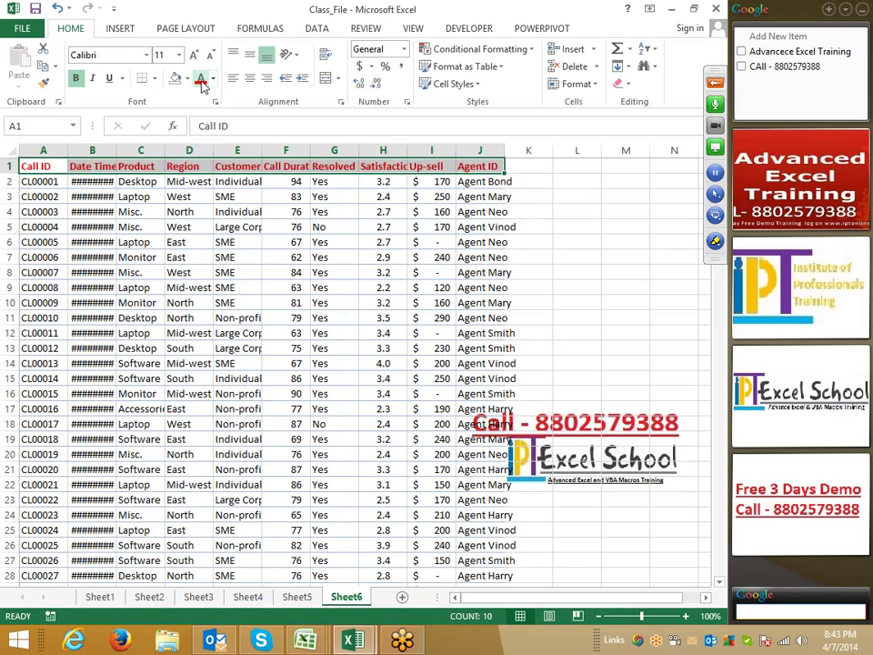
click(199, 338)
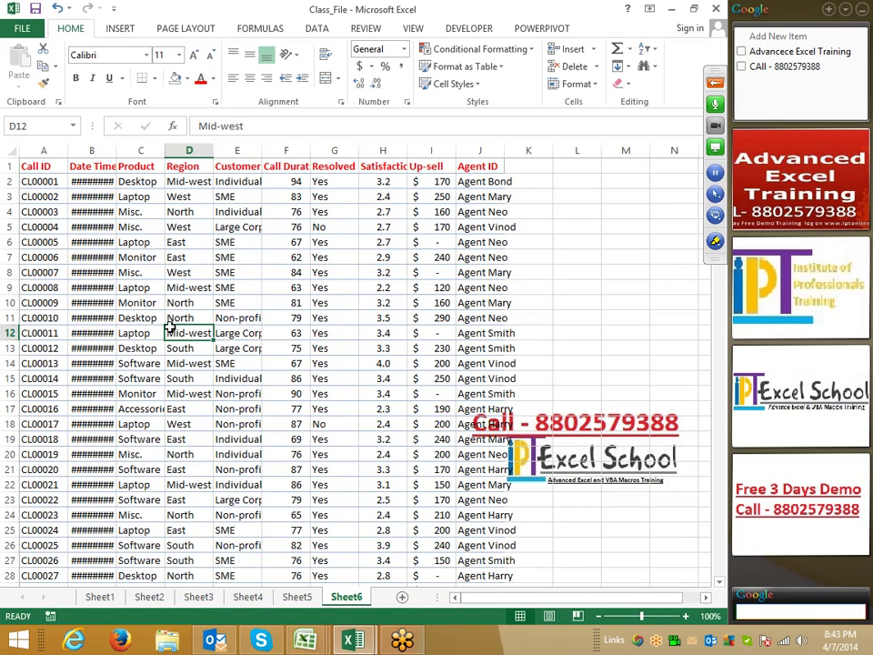
- Bring up the Recommended PivotTables for the call data on Sheet6 and move the dialog aside
click(40, 170)
click(115, 30)
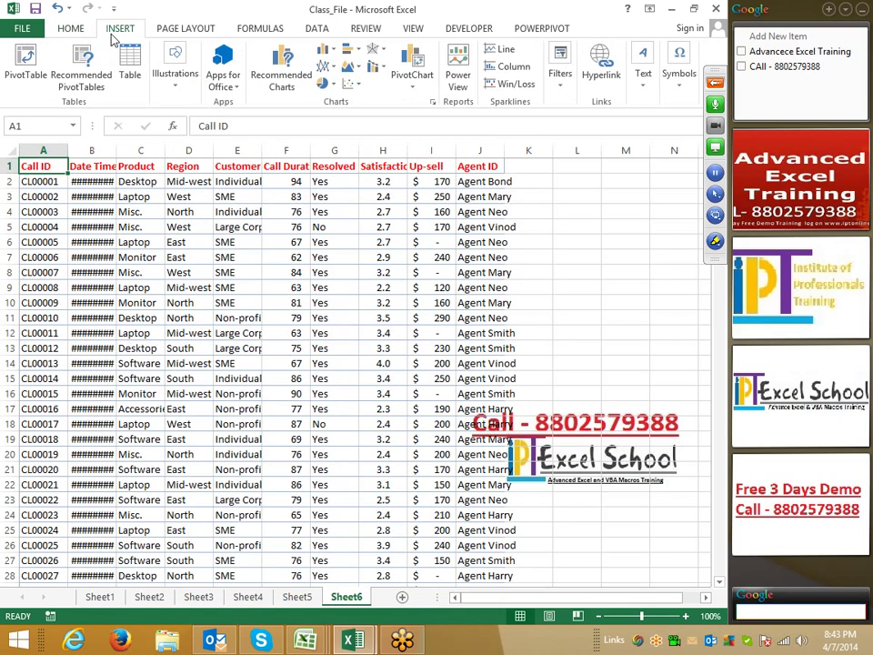
click(95, 78)
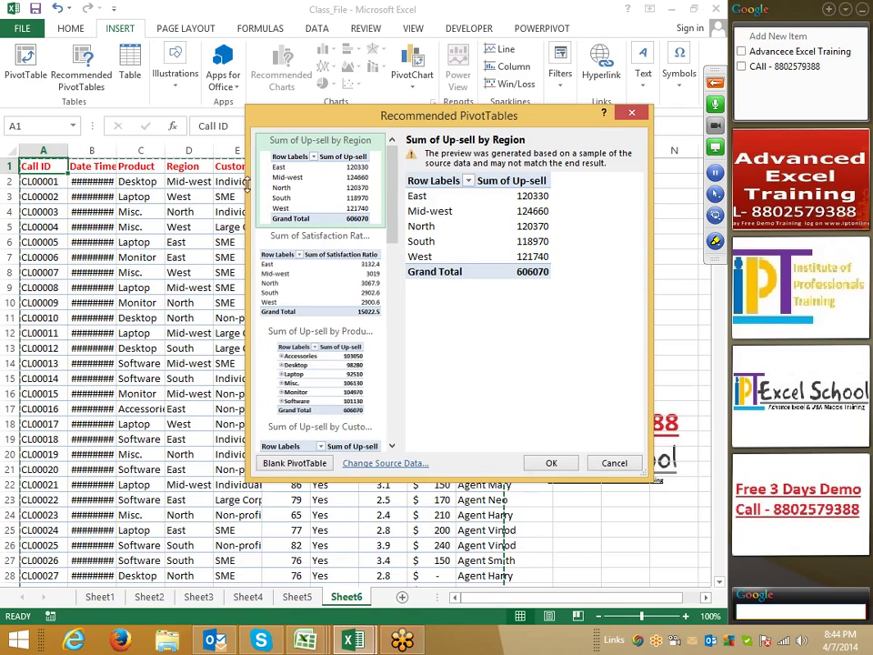
drag(386, 123, 202, 156)
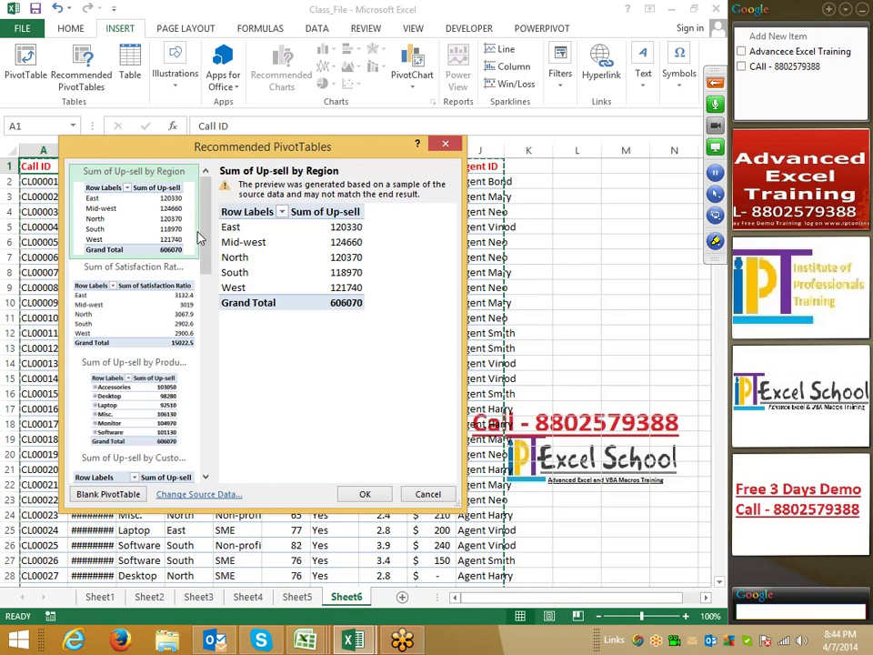
- Preview the recommended layouts for up-sell by region, satisfaction ratio and up-sell by product
click(109, 291)
click(141, 400)
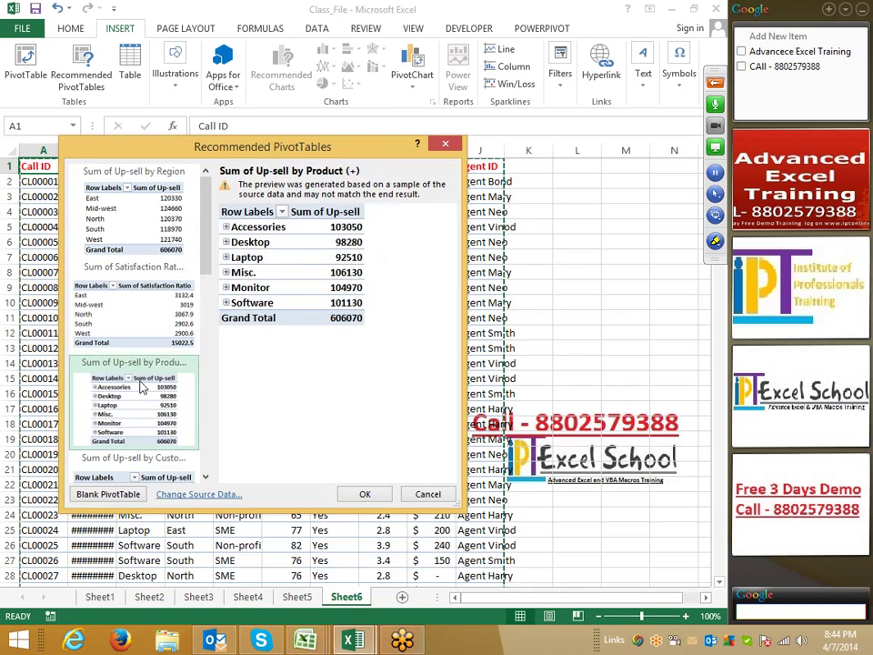
click(138, 318)
click(100, 175)
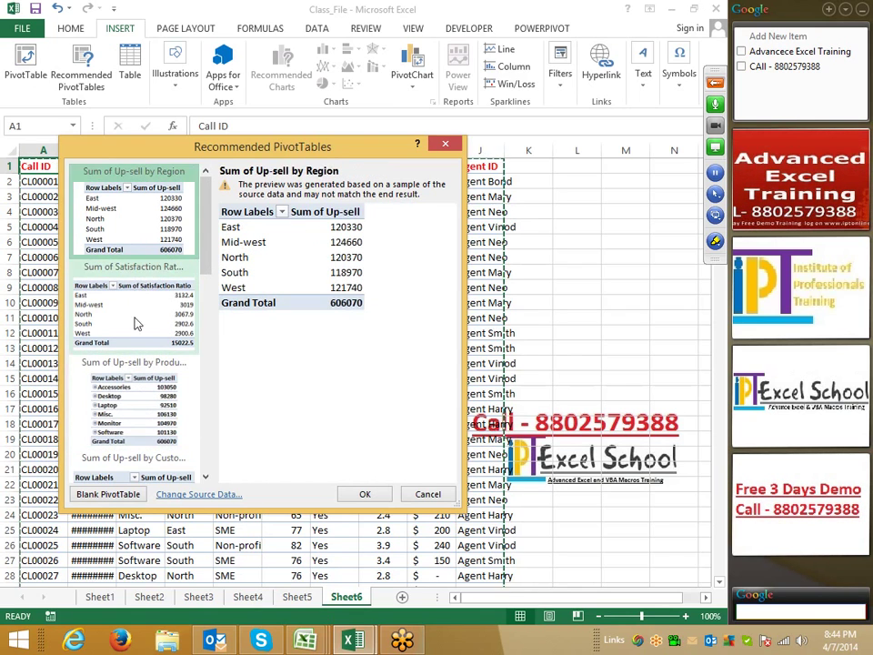
click(135, 273)
click(164, 391)
- Insert the recommended pivot table Sum of Call Duration by Product, the last suggestion in the dialog
scroll(206, 394, down, 1)
click(205, 394)
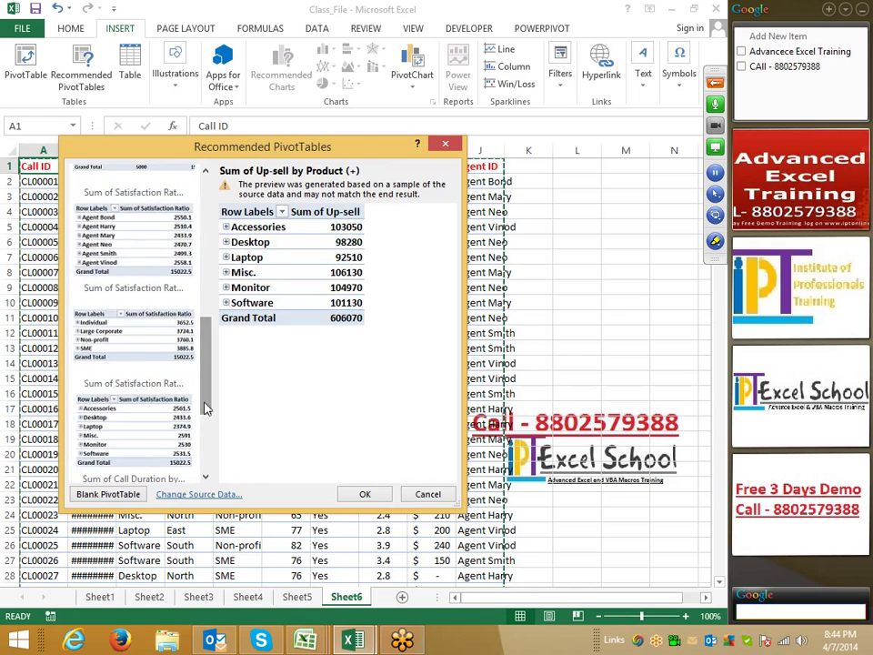
click(208, 430)
click(172, 452)
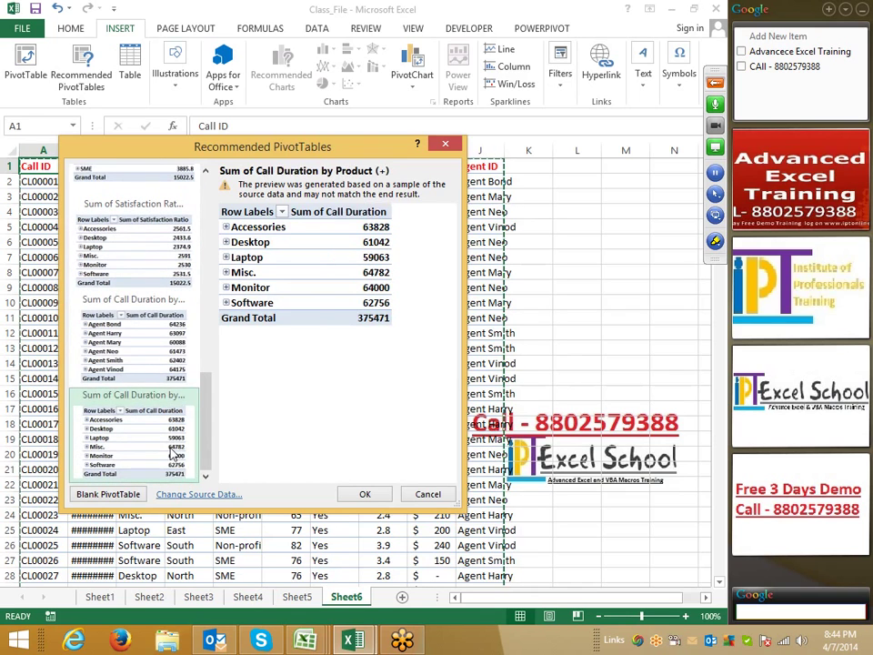
click(363, 494)
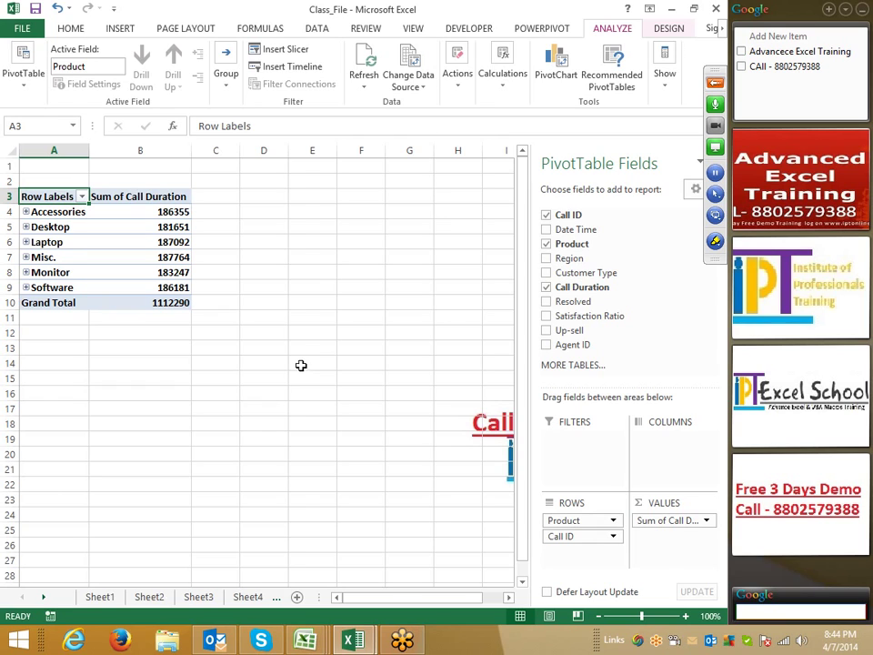
click(119, 28)
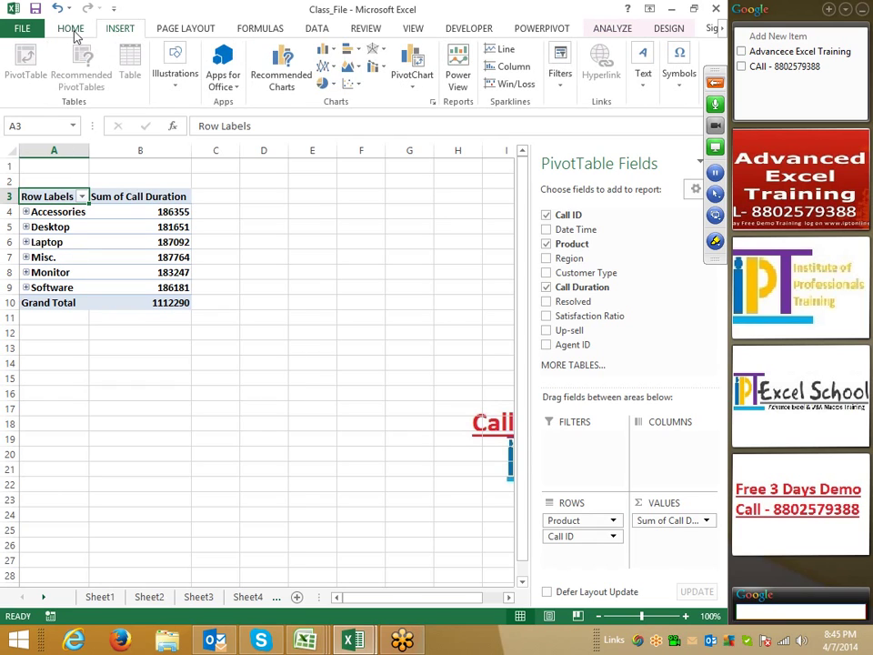
click(72, 28)
click(118, 237)
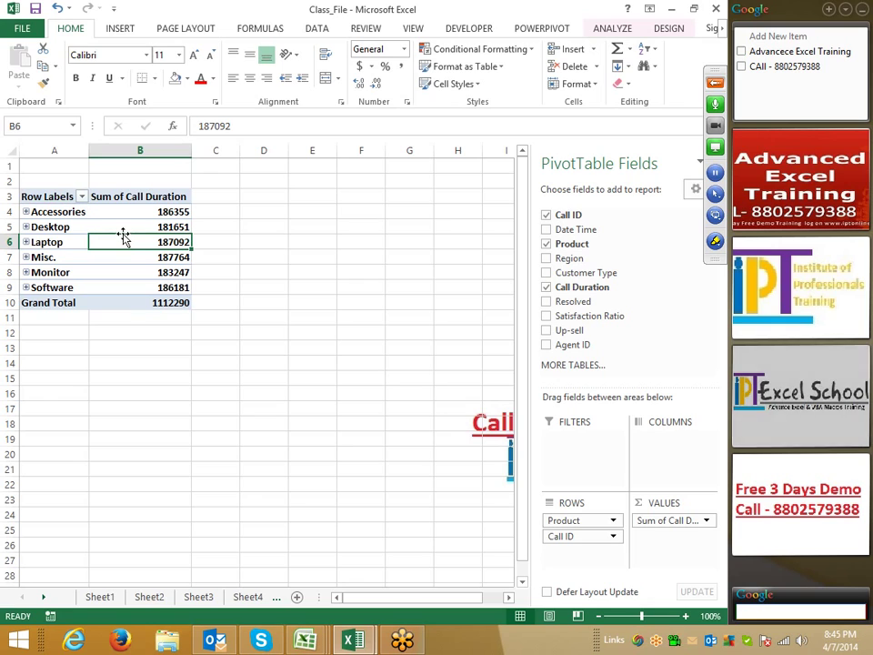
key(Left)
key(Up)
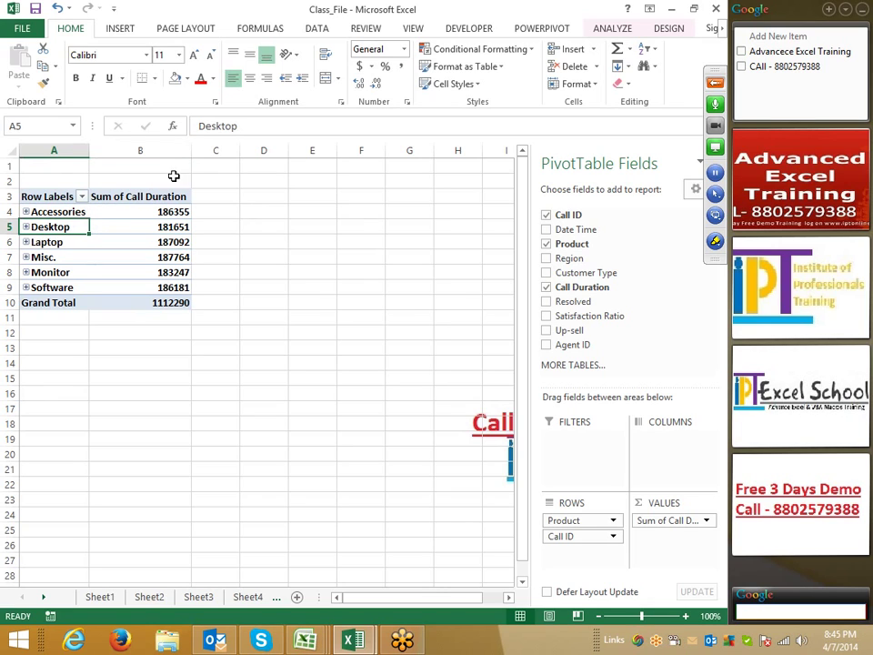
- Insert slicers for Region and Customer Type on the call duration pivot table
click(118, 29)
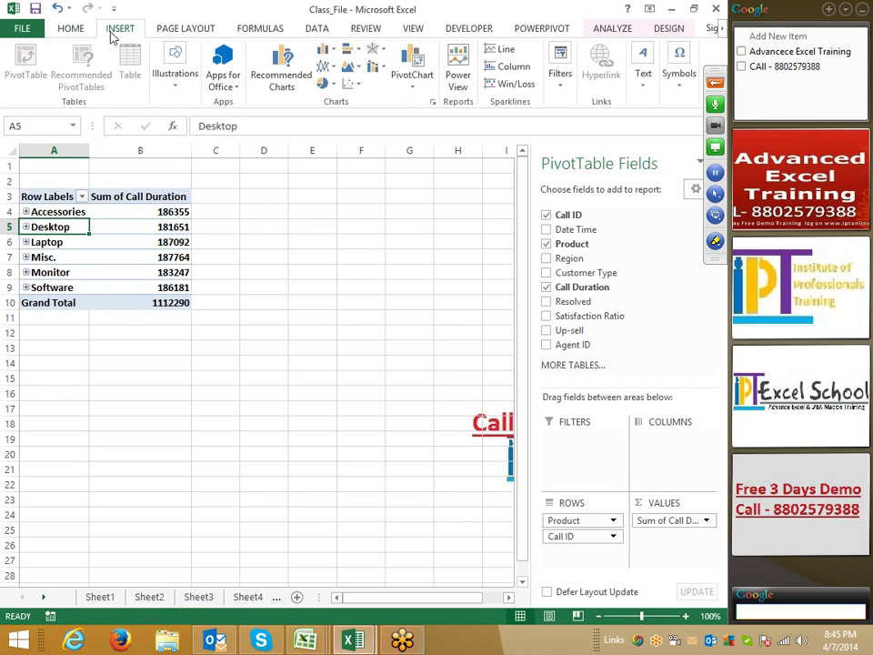
click(559, 88)
click(562, 135)
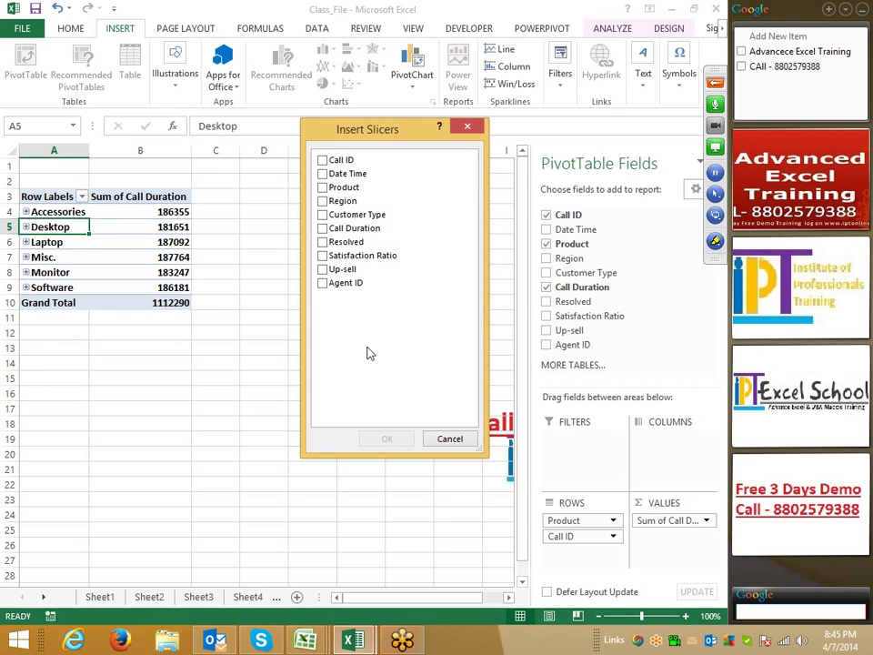
click(323, 201)
click(323, 214)
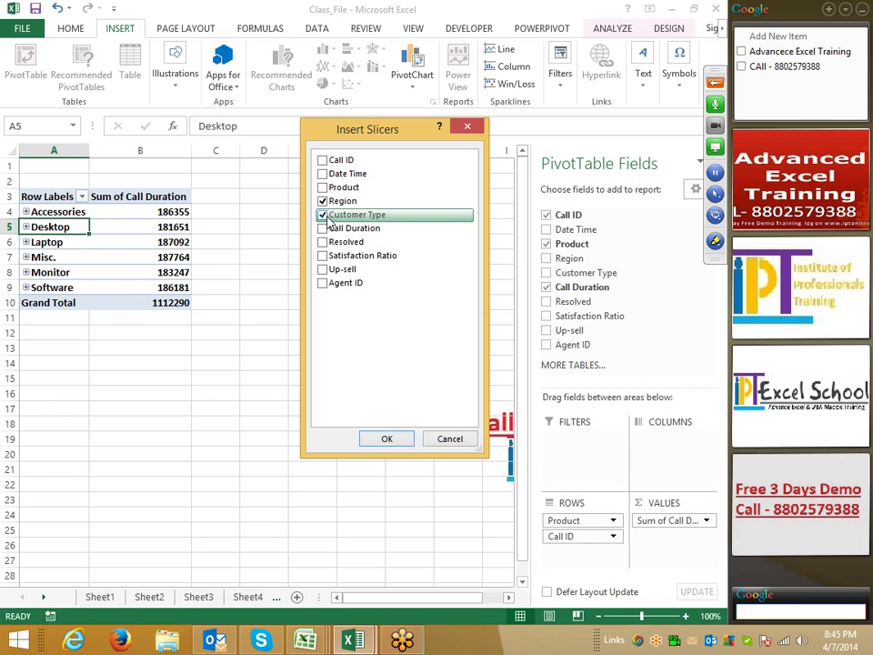
click(386, 438)
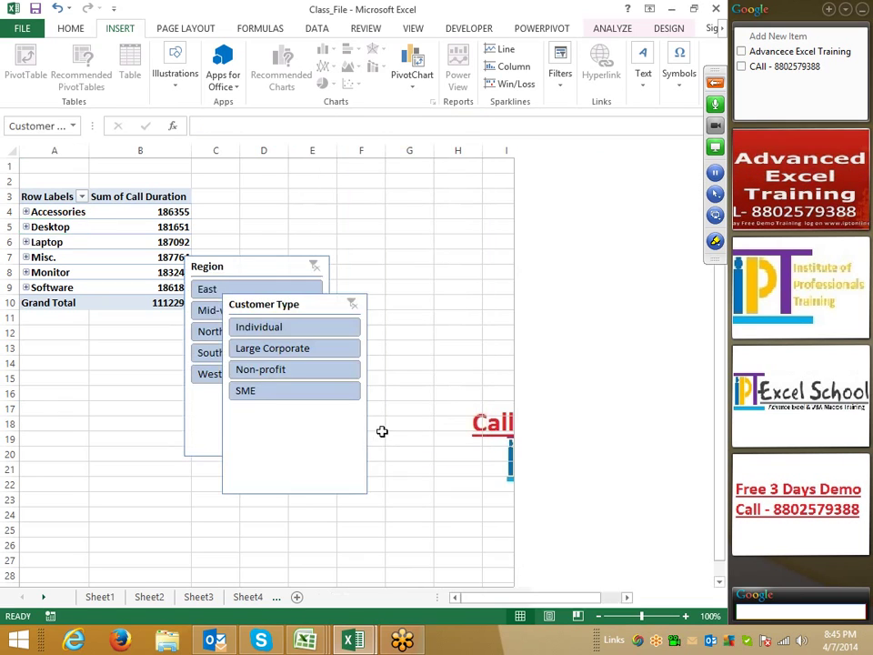
- Place the Customer Type slicer below the pivot table and the Region slicer beside it
drag(300, 304, 131, 378)
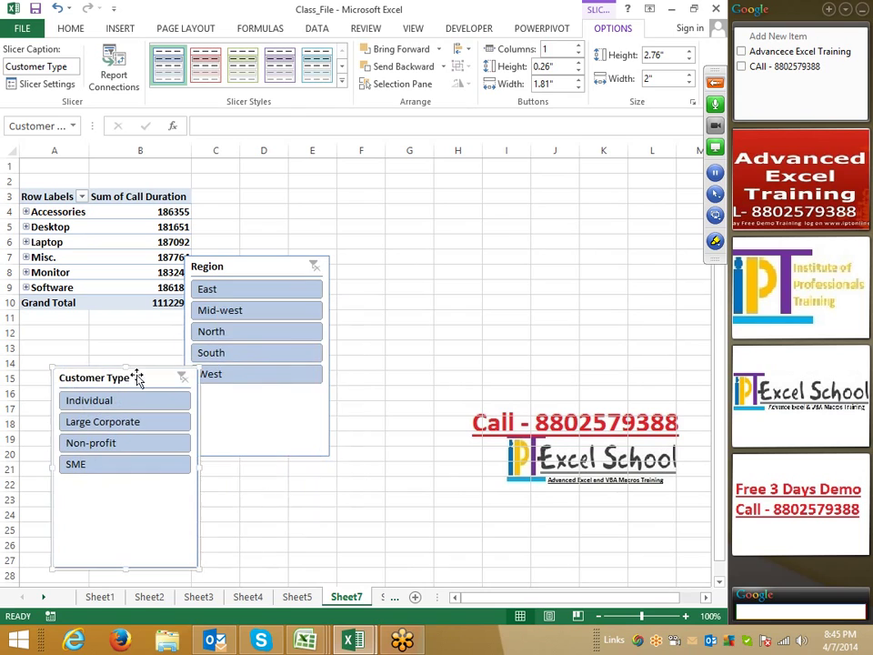
drag(232, 277, 247, 200)
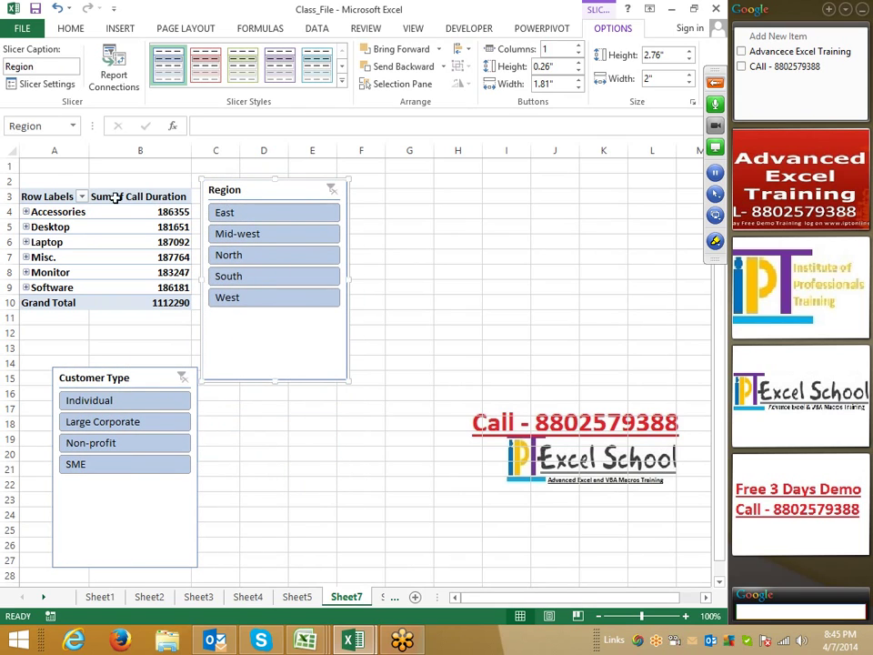
- Insert a clustered column pivot chart of call duration by product and place it beside the Region slicer
drag(50, 196, 150, 288)
click(120, 28)
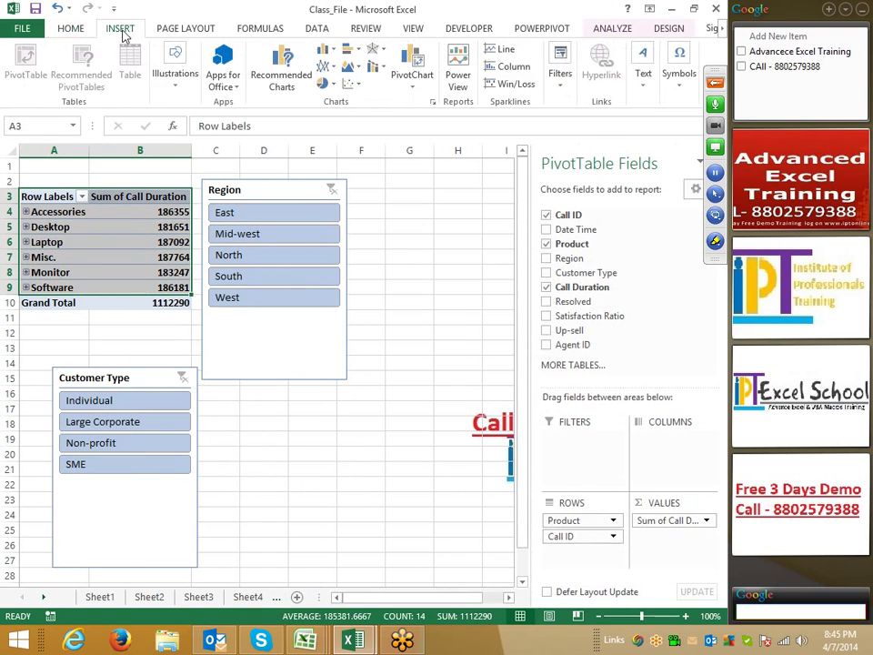
click(329, 51)
click(336, 97)
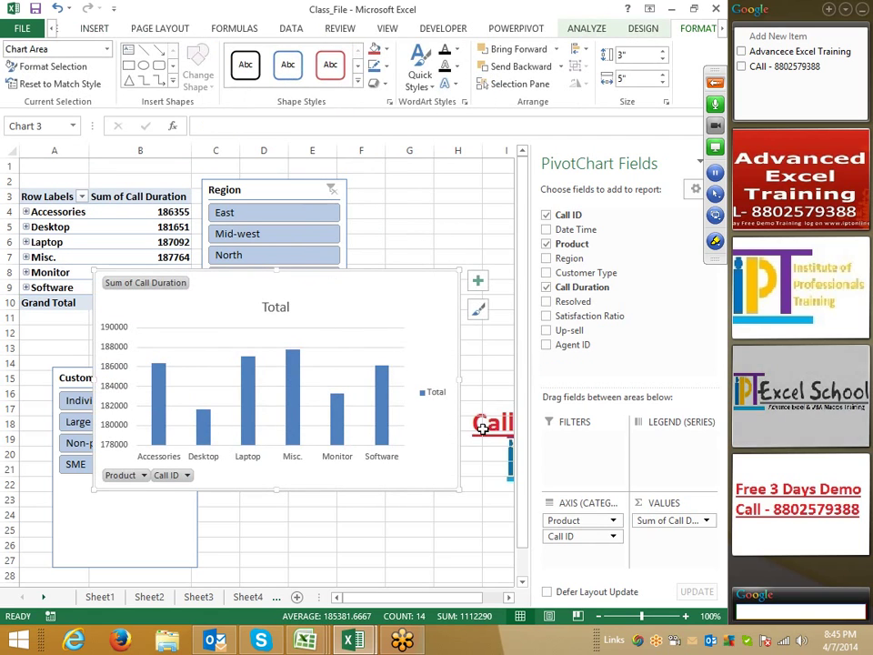
click(420, 543)
drag(303, 287, 555, 180)
click(400, 489)
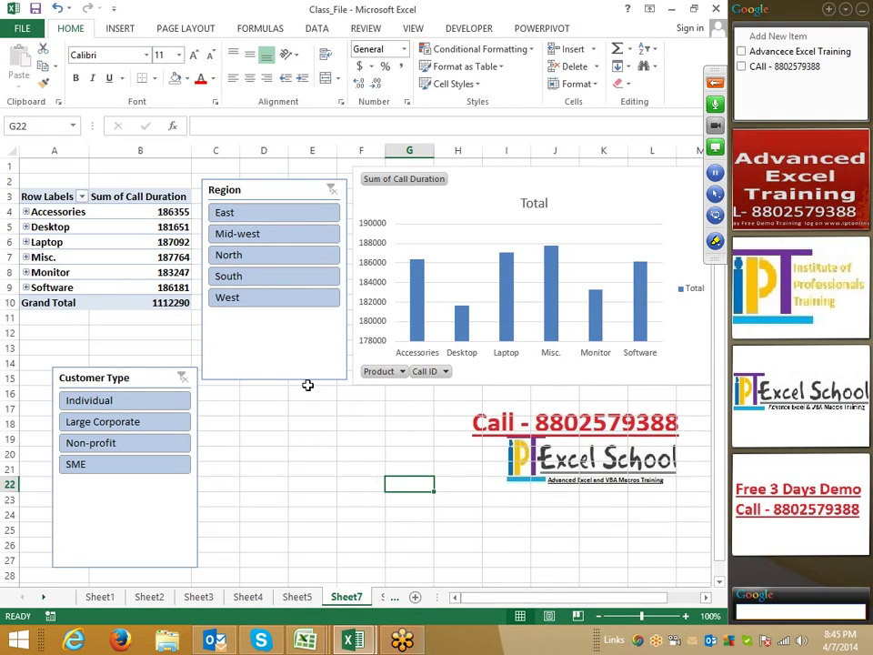
- Filter the pivot table with the slicers to the East, Mid-west and North regions and the Non-profit customer type
click(248, 236)
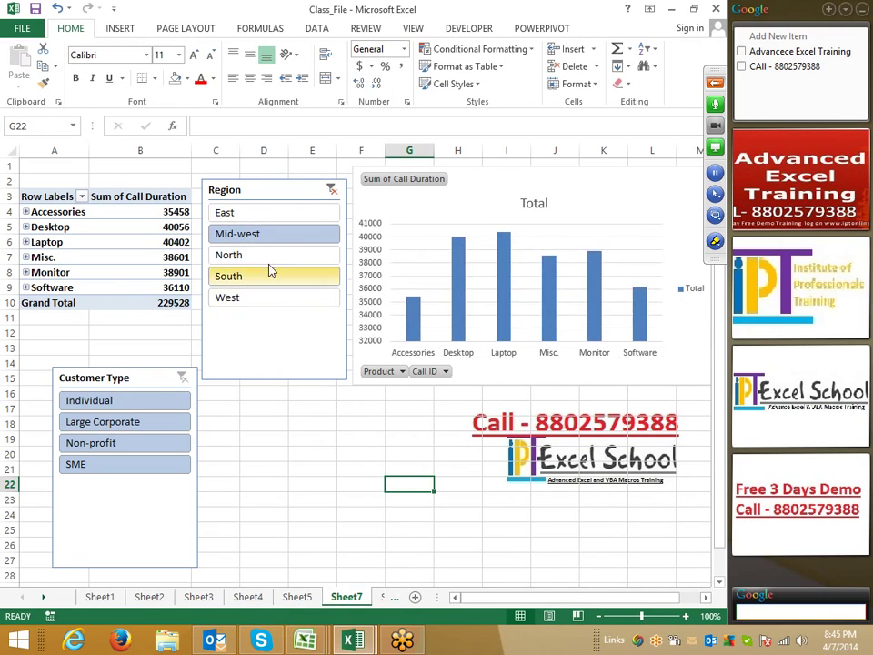
drag(258, 260, 260, 262)
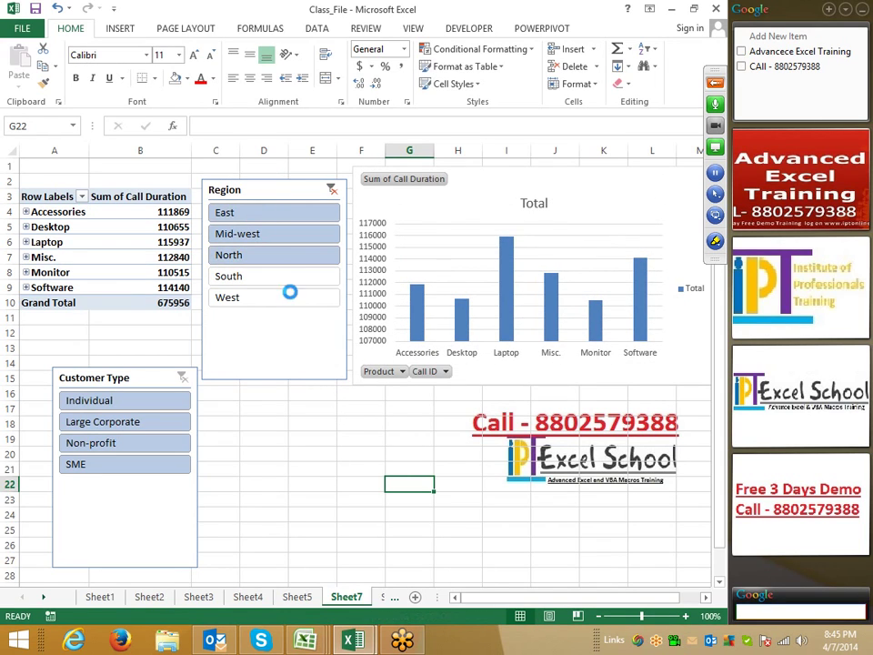
drag(109, 400, 109, 423)
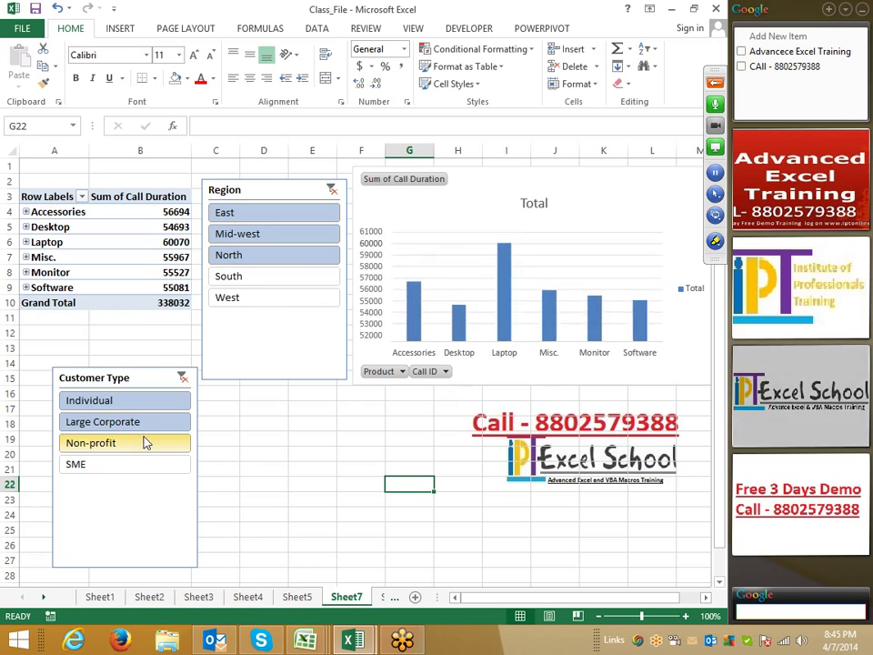
click(136, 443)
- Place the Customer Type slicer directly under the Region slicer's items and shorten it to fit its own four items
drag(92, 376, 246, 308)
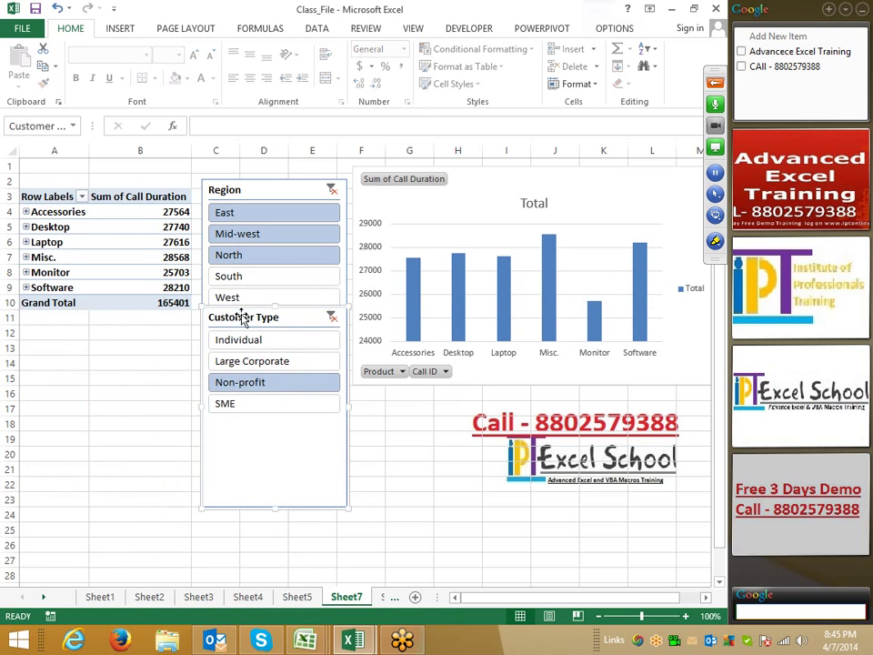
drag(346, 507, 346, 423)
click(146, 471)
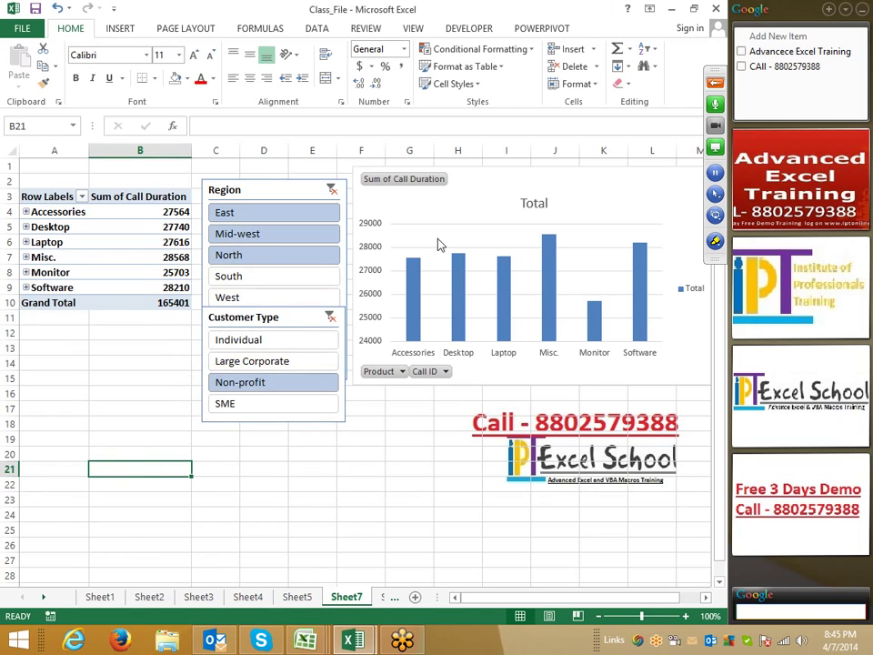
click(137, 31)
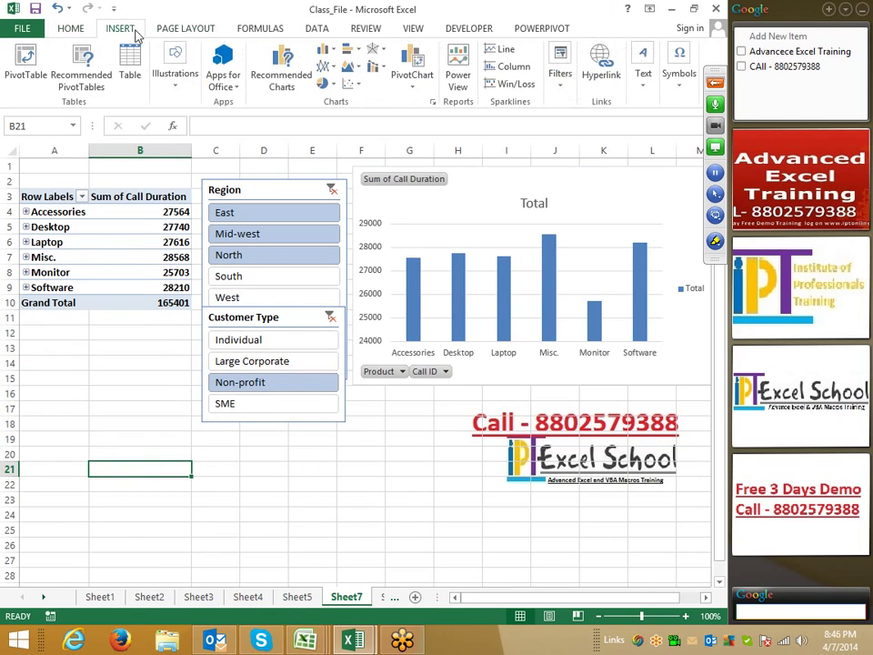
click(562, 82)
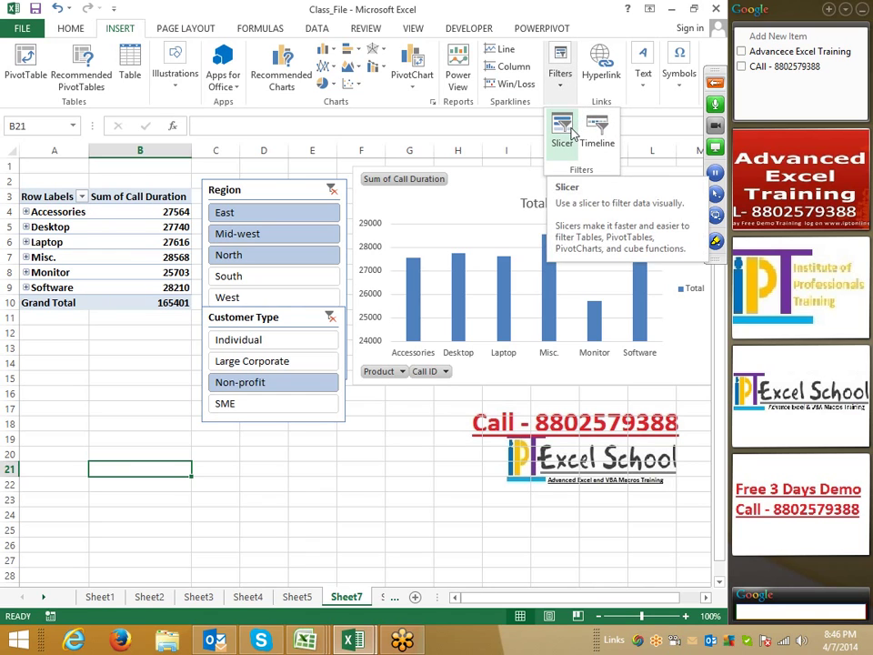
click(563, 133)
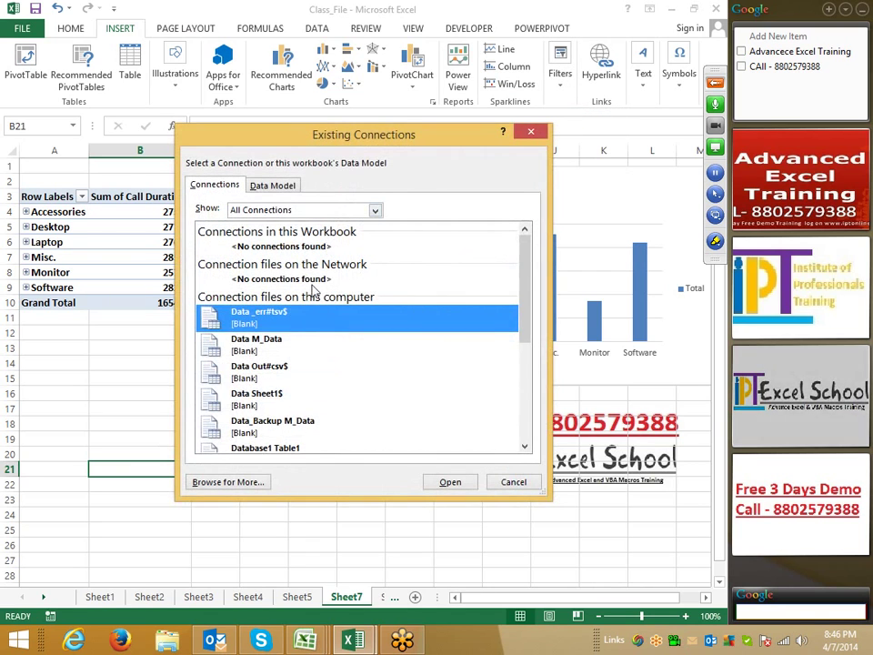
click(525, 484)
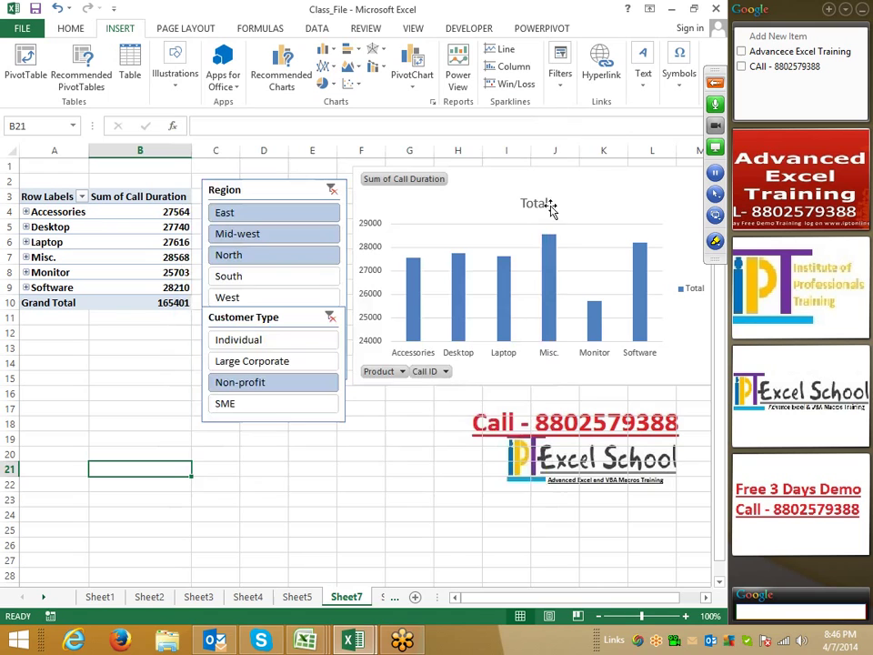
click(565, 88)
click(566, 125)
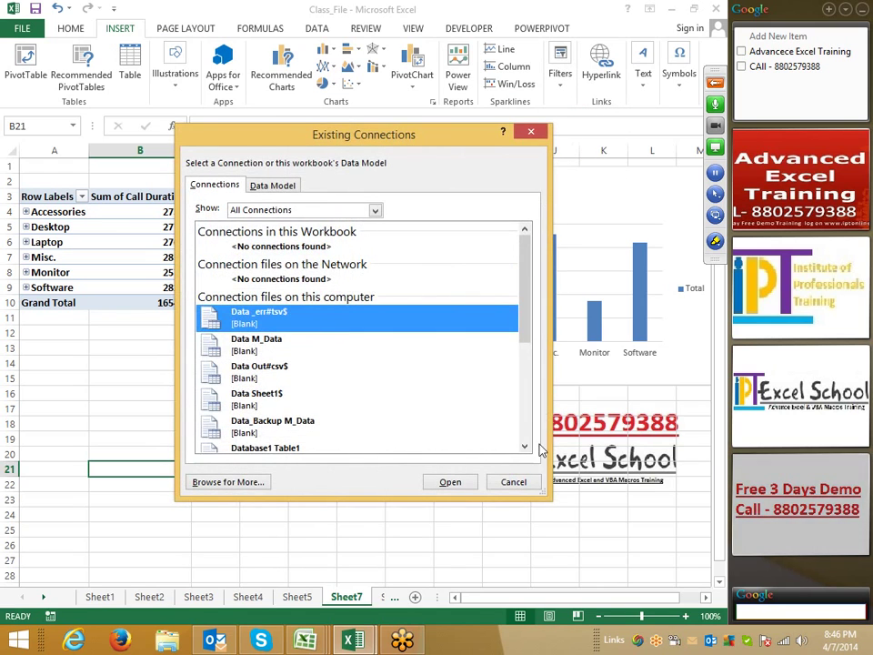
click(513, 482)
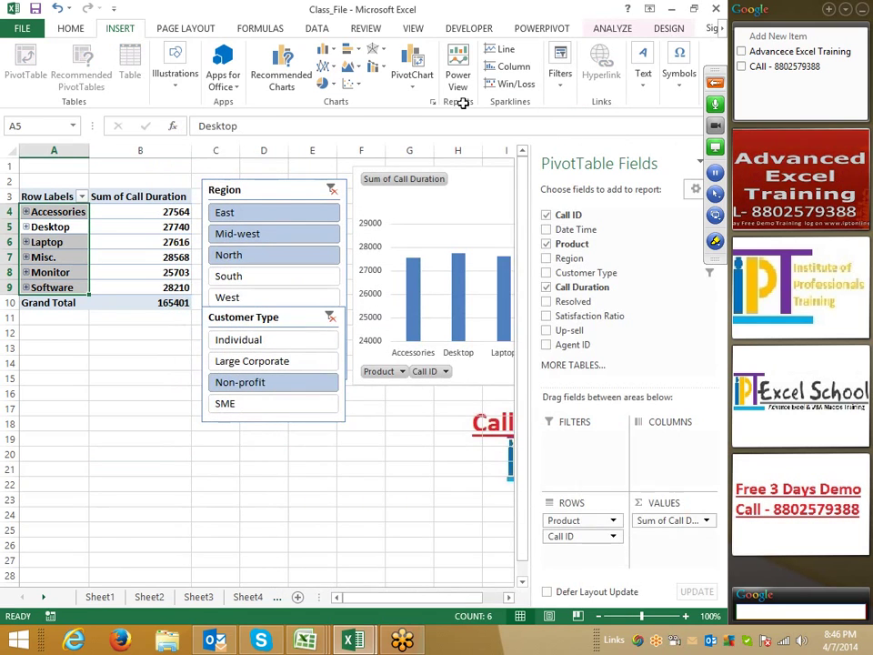
- Insert slicers for Product and Resolved on the call duration pivot table
click(560, 72)
click(561, 122)
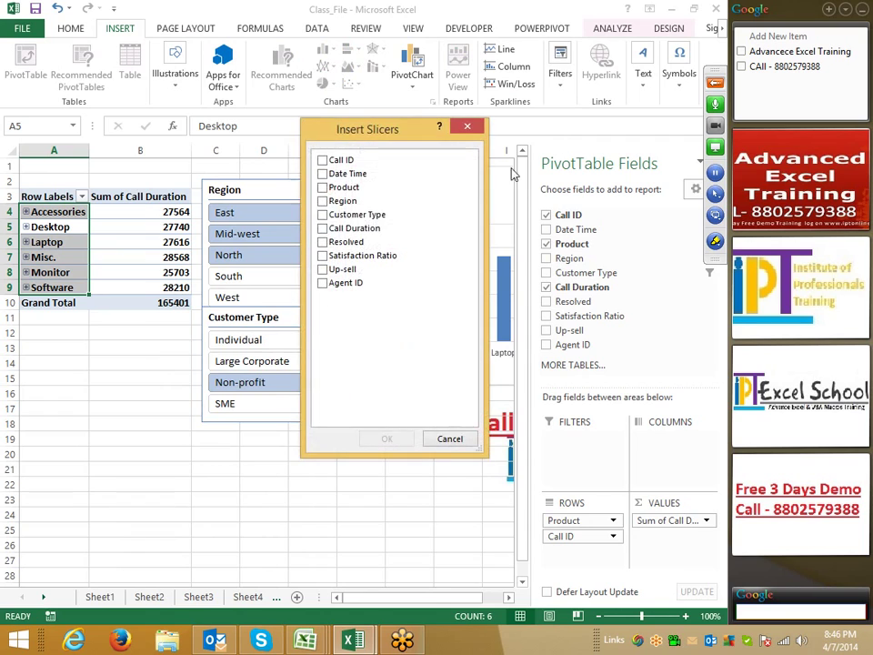
click(322, 188)
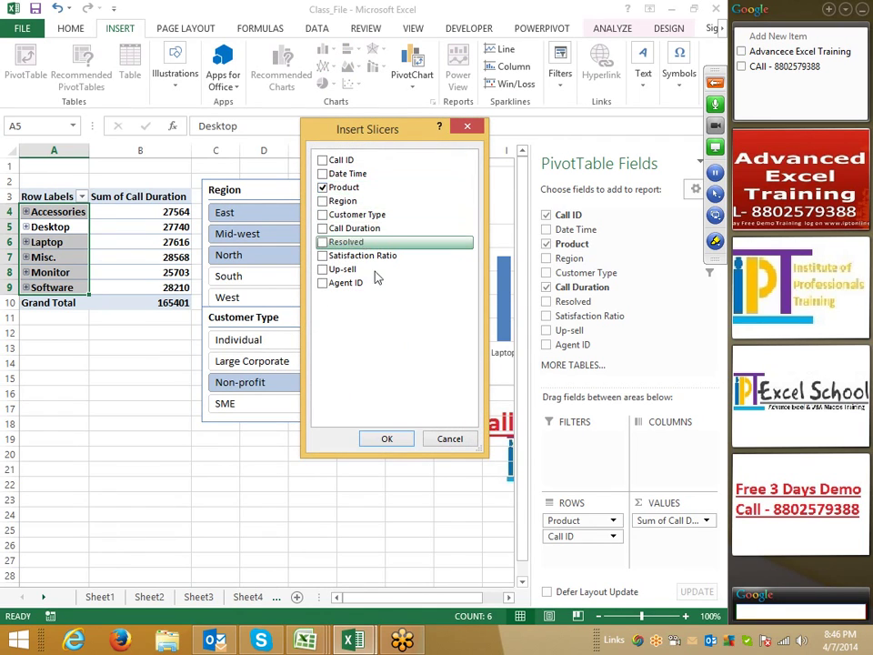
click(322, 242)
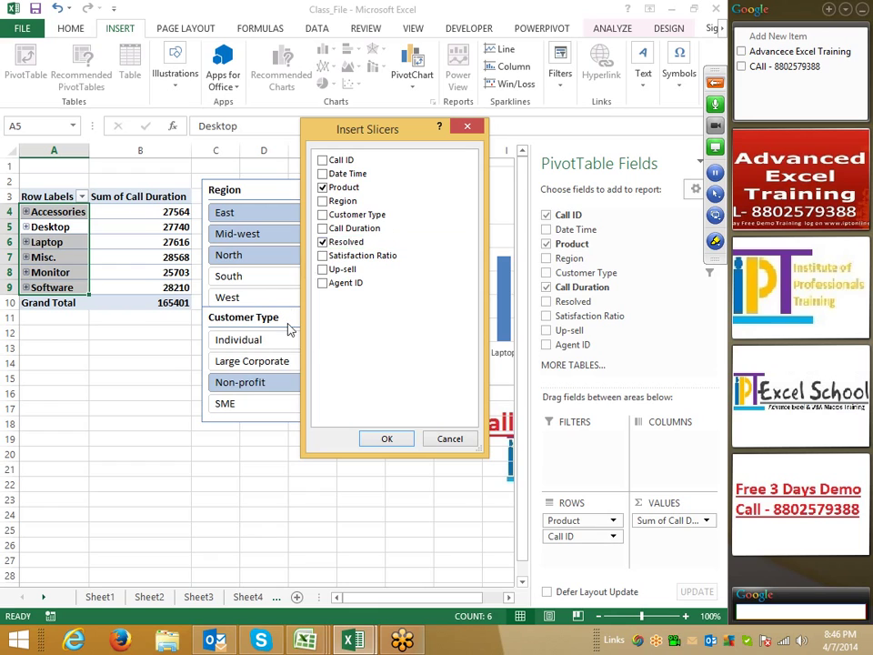
click(386, 438)
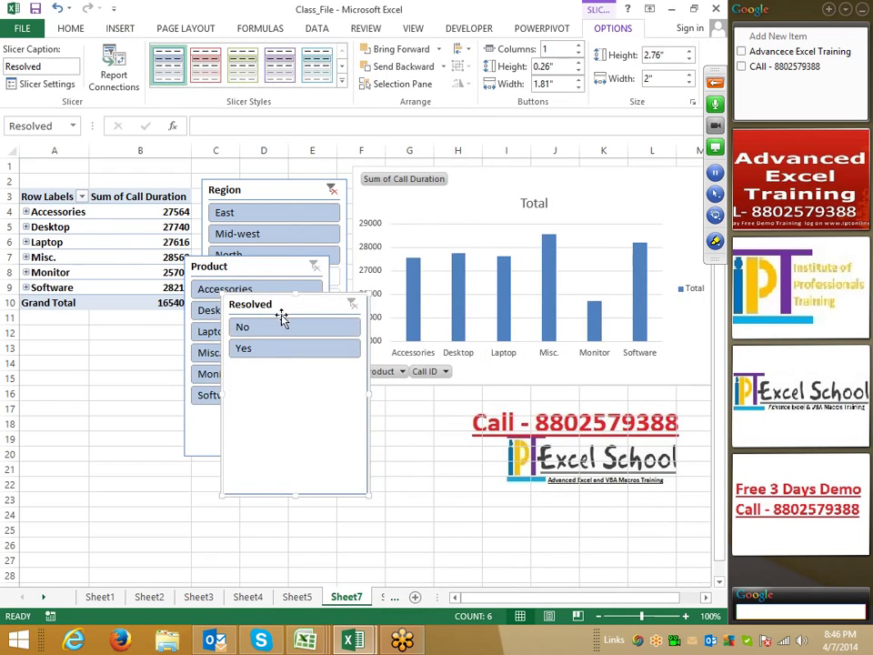
- Arrange the new slicers with Product below the pivot table and Resolved below the Customer Type slicer
drag(280, 309, 75, 327)
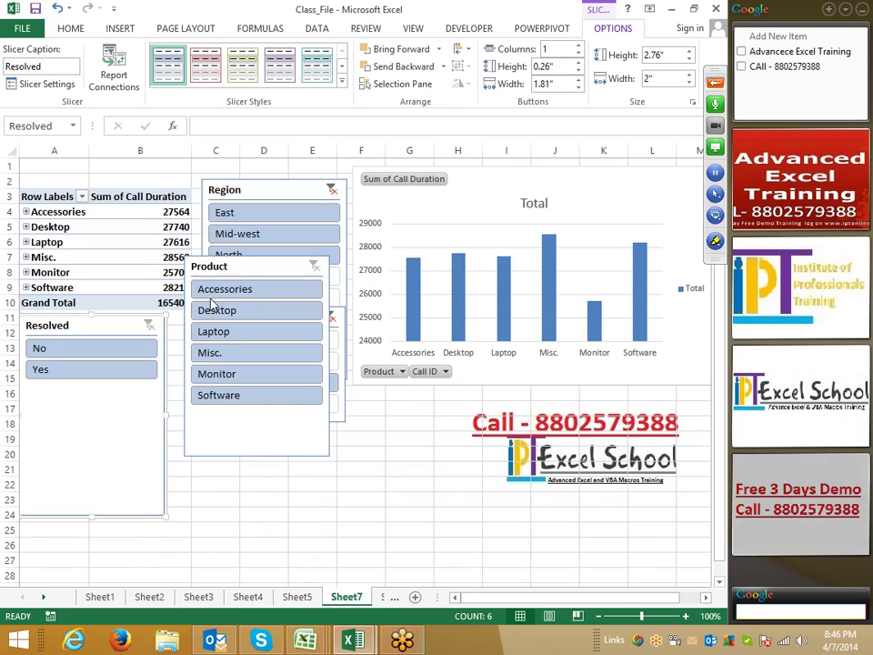
drag(220, 269, 73, 403)
drag(78, 326, 259, 426)
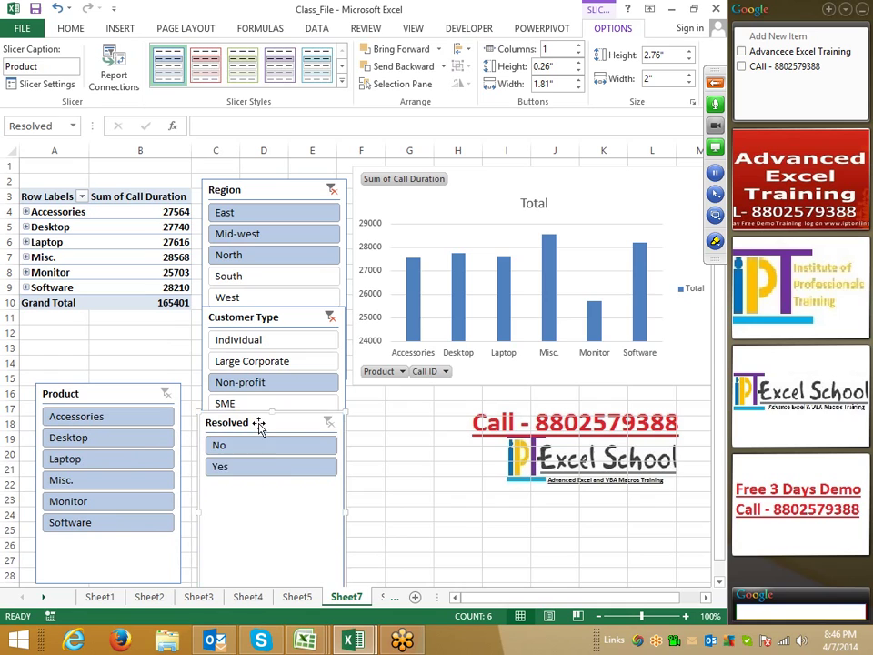
click(370, 498)
drag(111, 392, 83, 325)
click(410, 513)
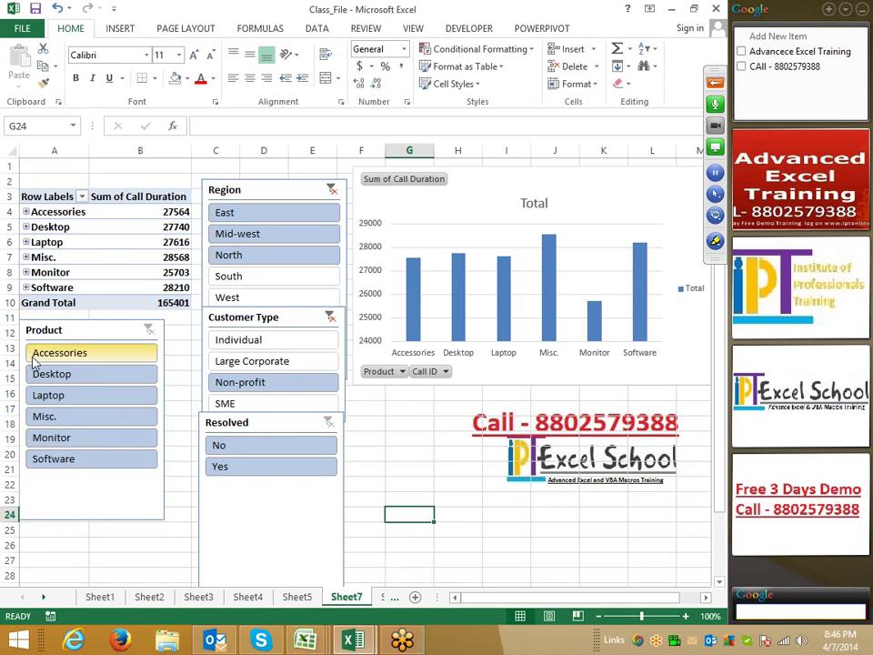
- Try product ranges Accessories to Laptop and Desktop to Software, filter to South and West, and return the region filter to East through North
drag(33, 360, 46, 394)
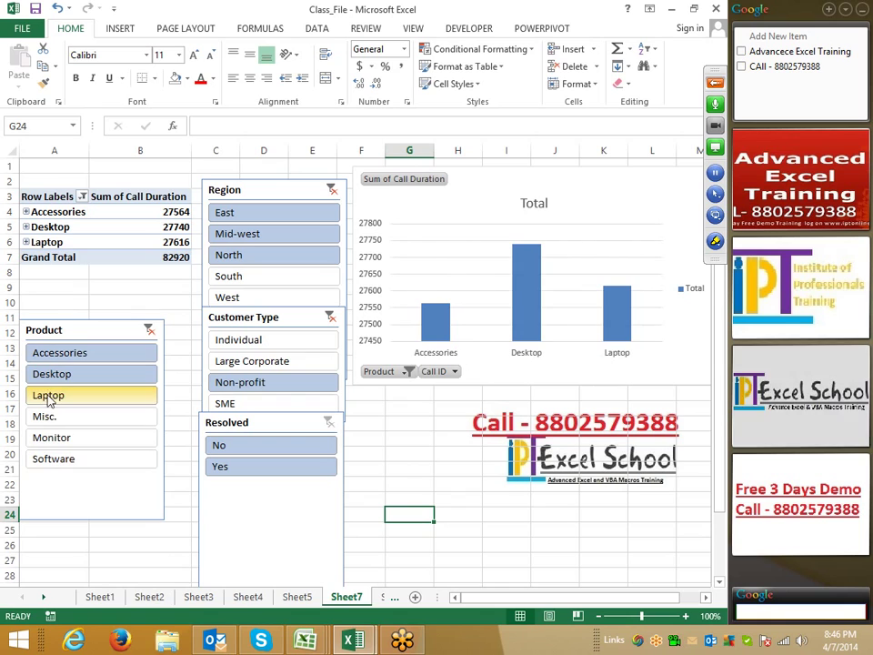
drag(58, 461, 59, 380)
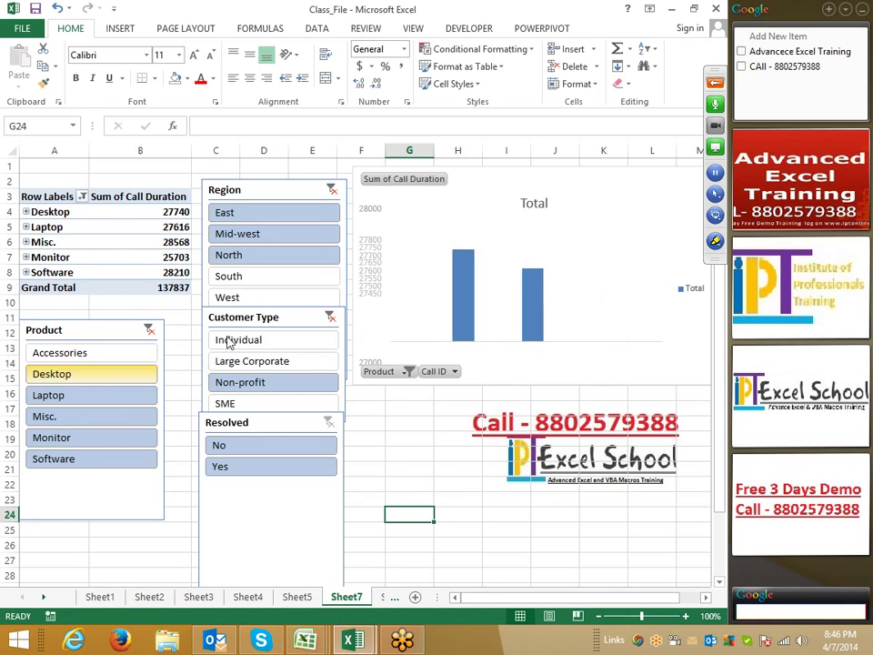
drag(229, 276, 228, 298)
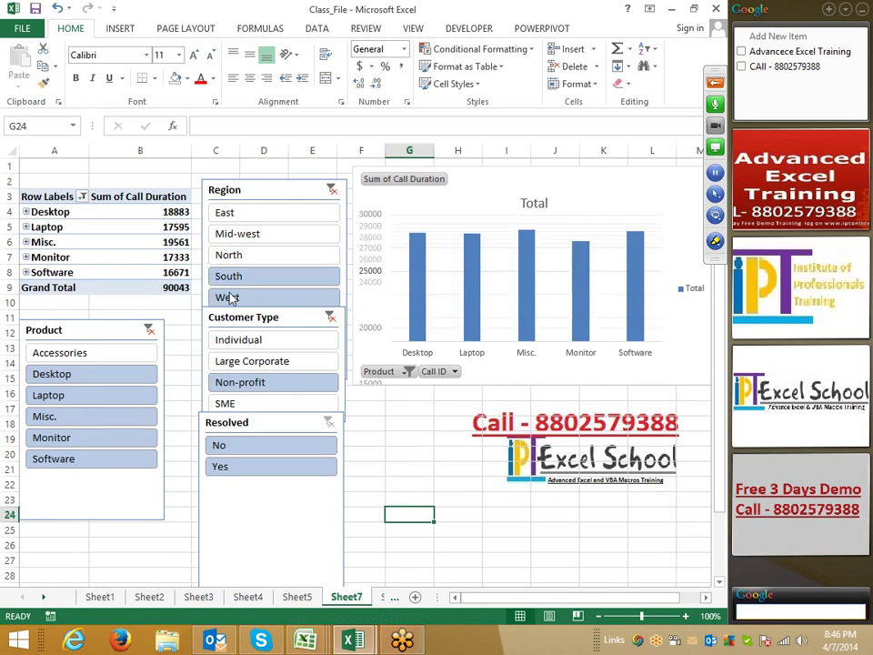
drag(237, 216, 237, 259)
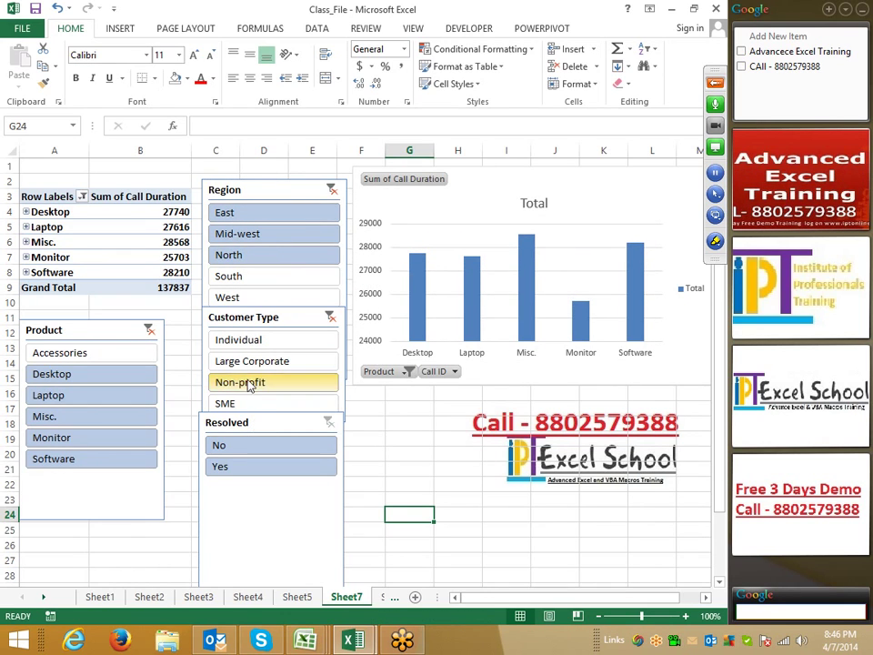
- Filter Customer Type to Individual, Large Corporate and Non-profit, and Product to Accessories through Monitor
drag(244, 343, 244, 380)
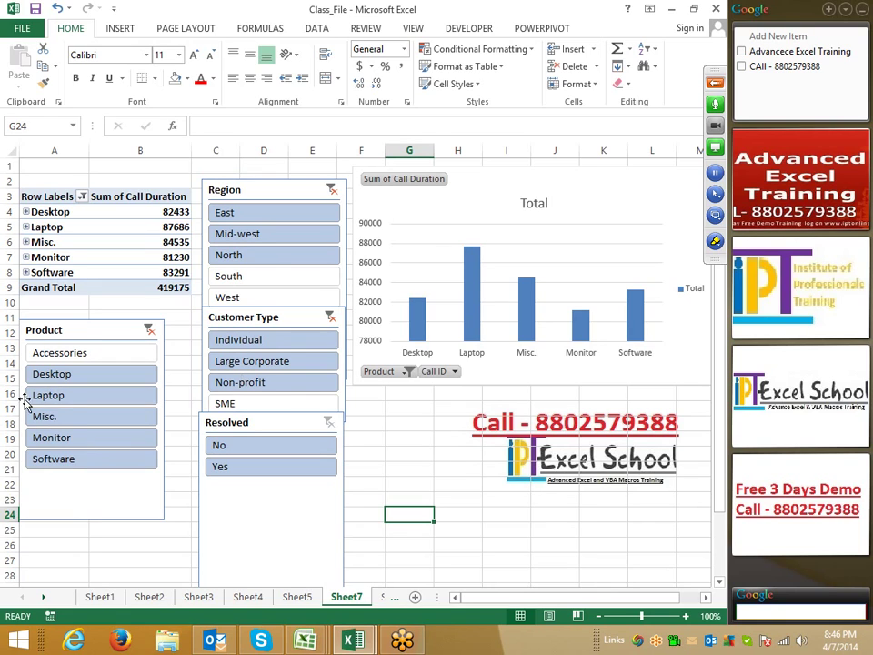
drag(60, 359, 60, 438)
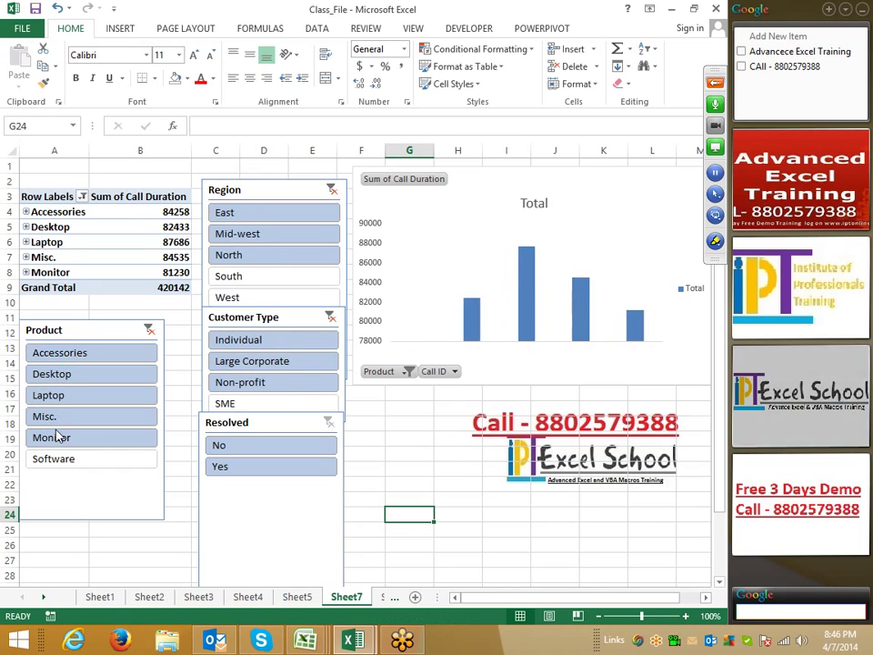
click(249, 402)
drag(253, 405, 244, 382)
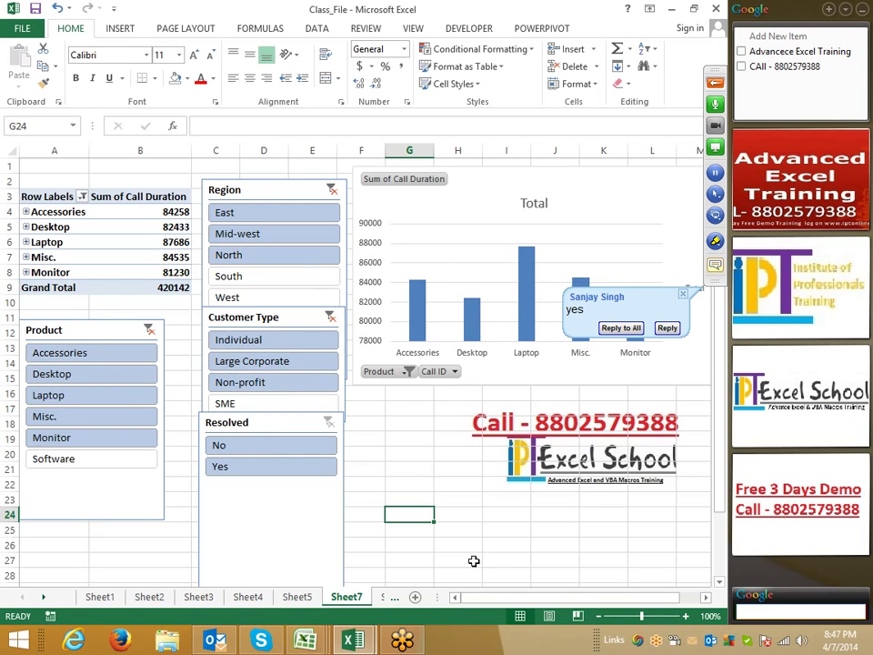
click(417, 487)
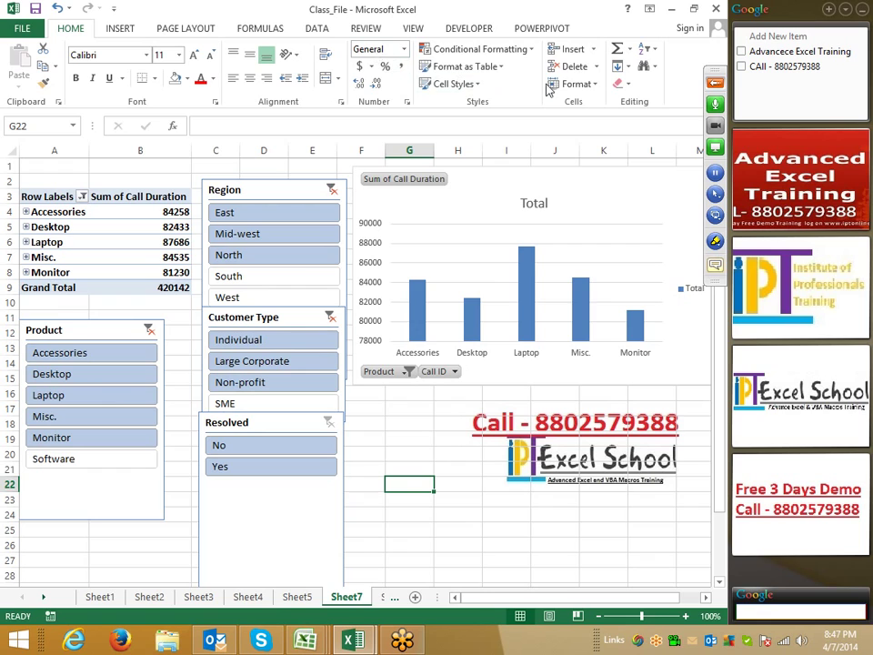
click(122, 29)
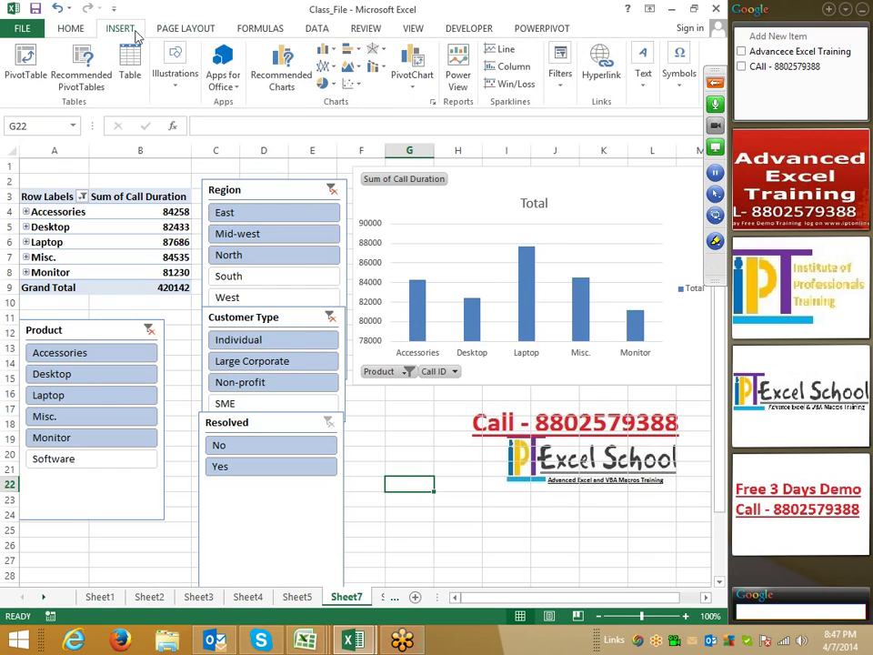
click(564, 75)
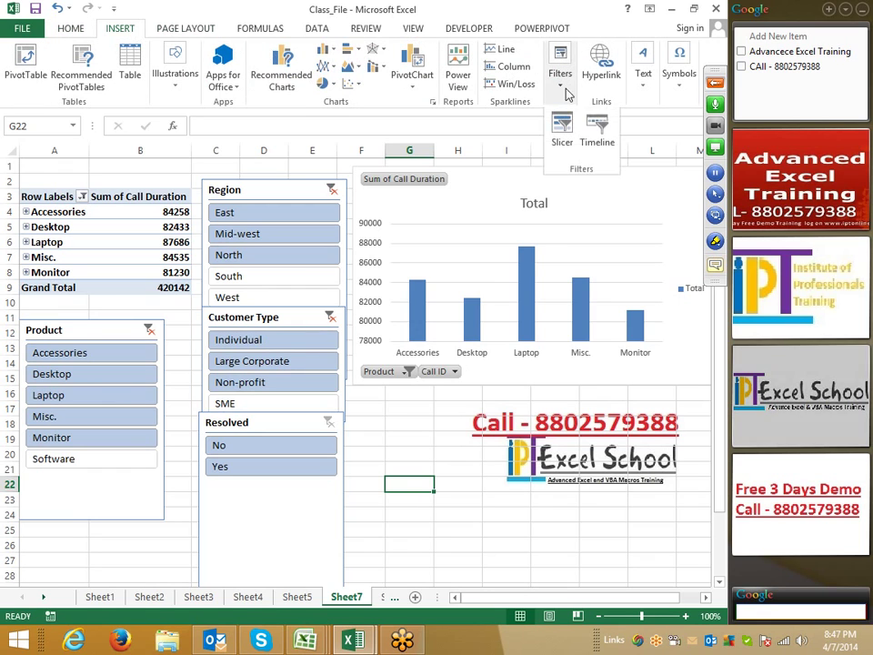
click(609, 146)
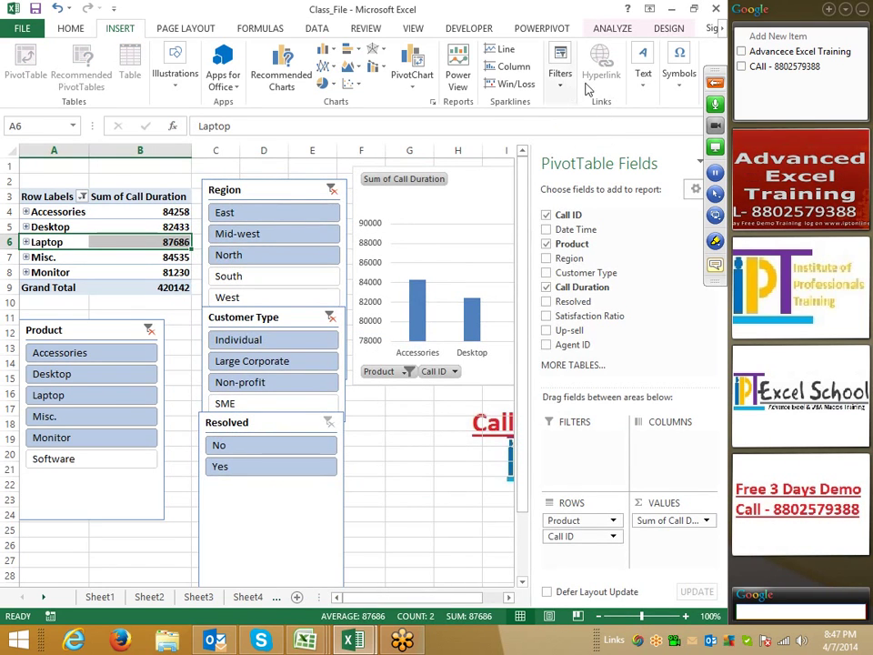
- Insert a Date Time timeline on the call duration pivot table and place it directly below the pivot chart
click(560, 76)
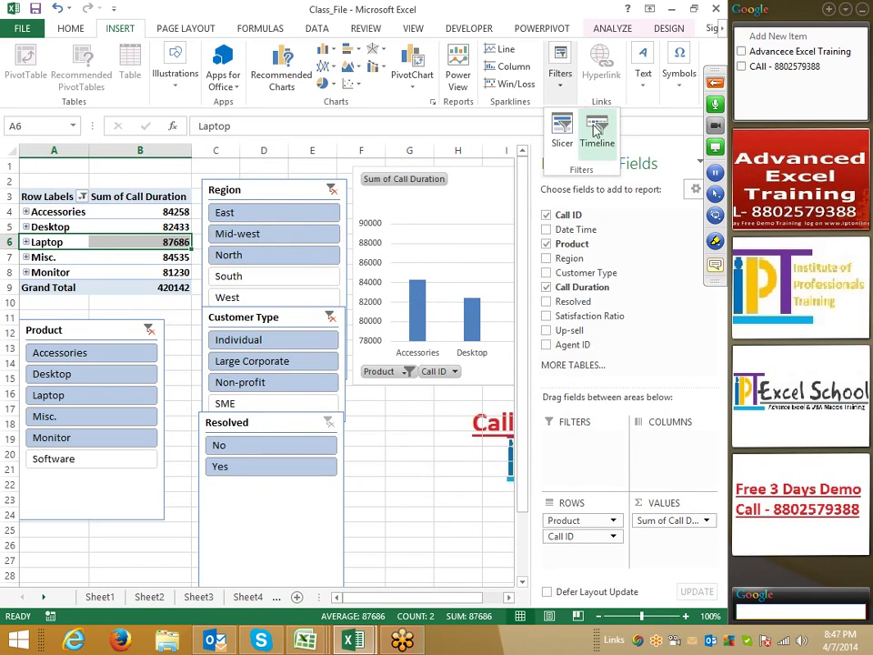
click(597, 135)
click(323, 217)
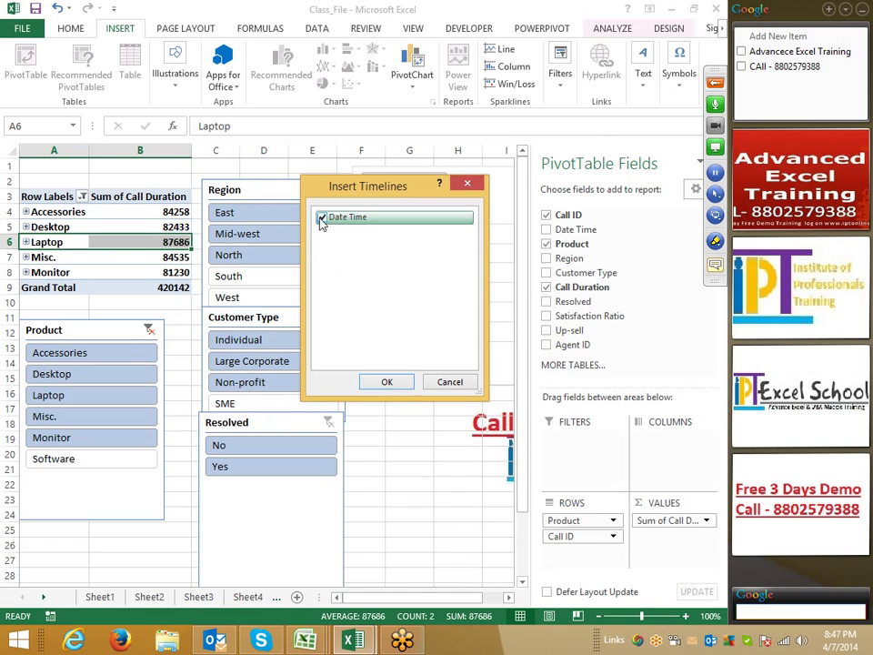
click(386, 380)
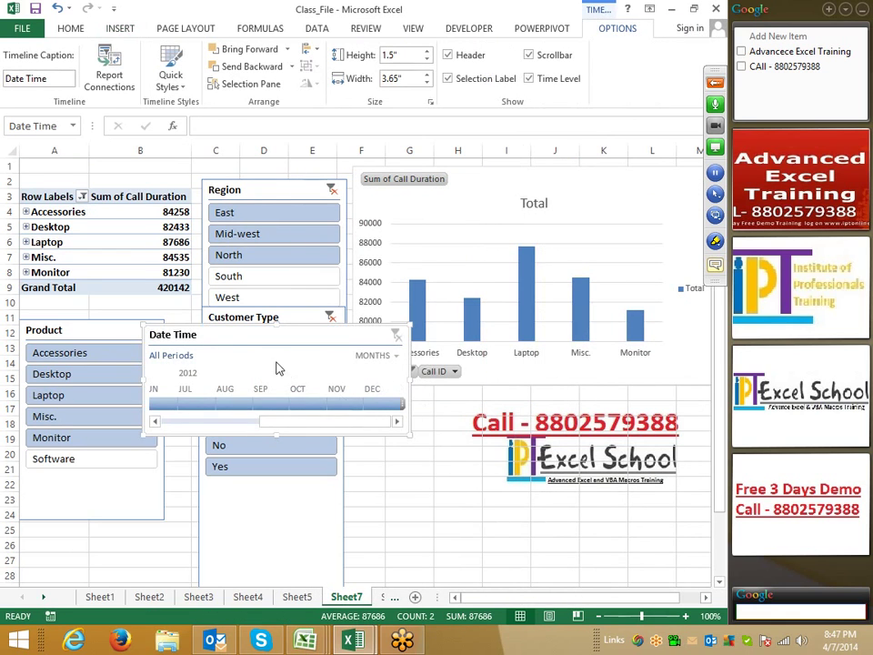
drag(231, 336, 433, 393)
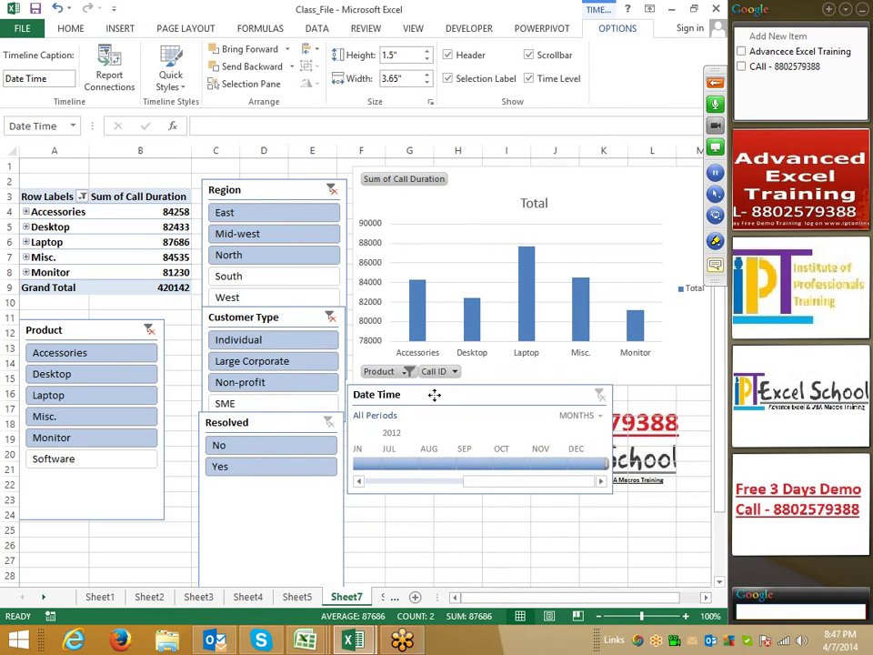
click(371, 530)
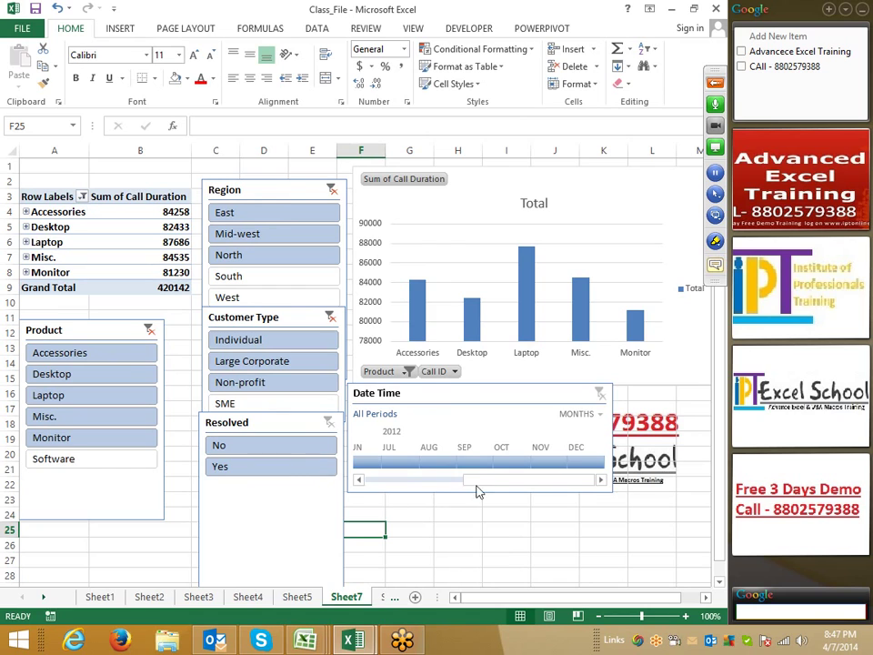
- Try filtering the Date Time timeline to February 2012, March 2012, and January through March 2012
drag(479, 491, 380, 488)
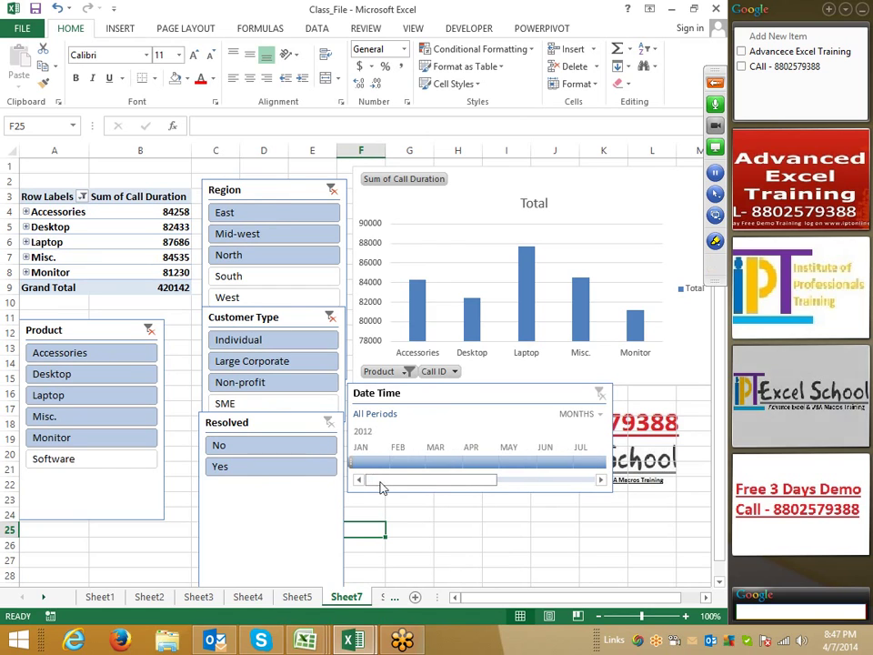
click(599, 415)
click(346, 462)
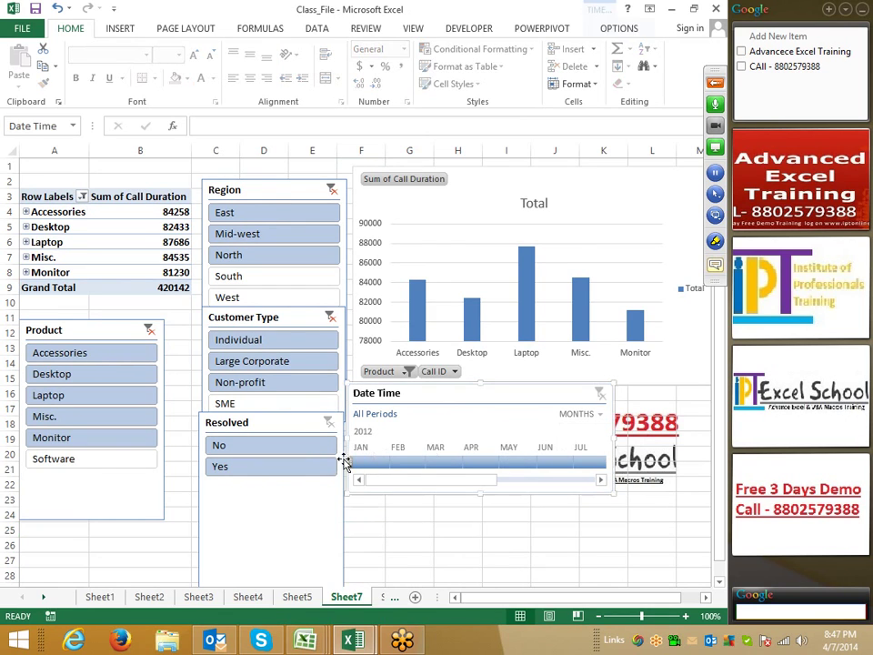
click(358, 461)
click(399, 462)
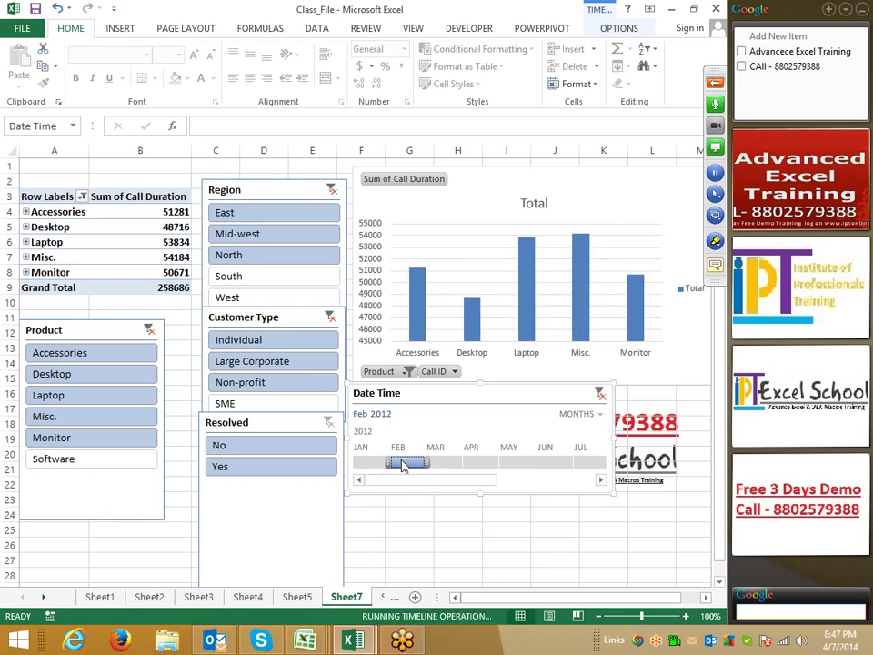
drag(406, 465, 462, 468)
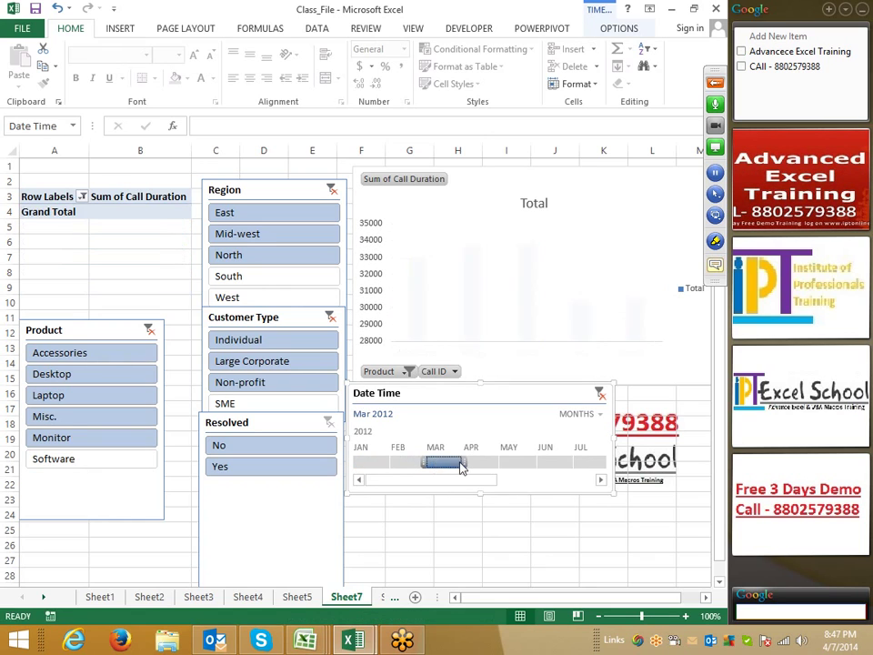
drag(373, 466, 429, 472)
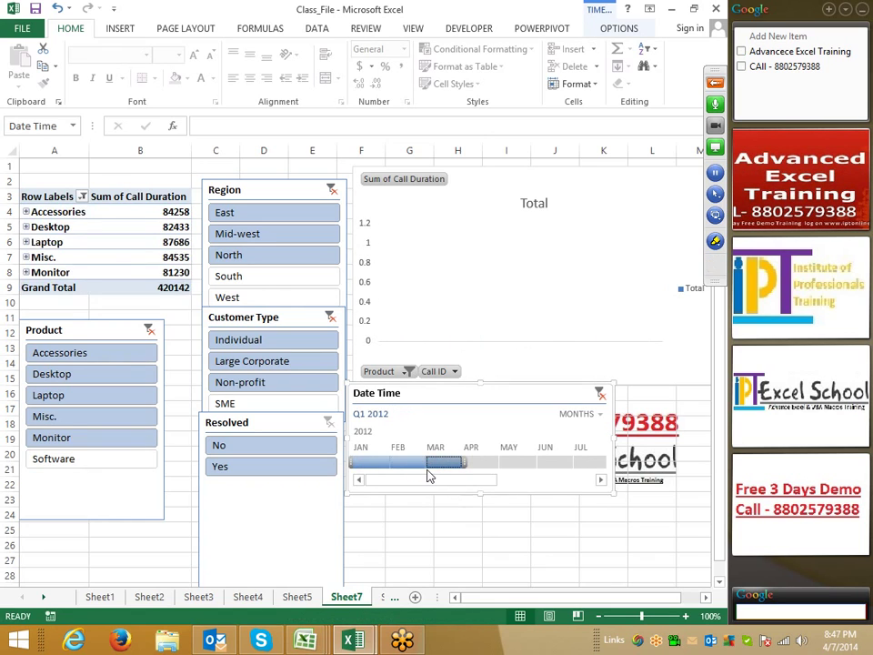
- Switch the timeline to quarters, try Q4 and Q1 2012, and clear the timeline filter
click(599, 417)
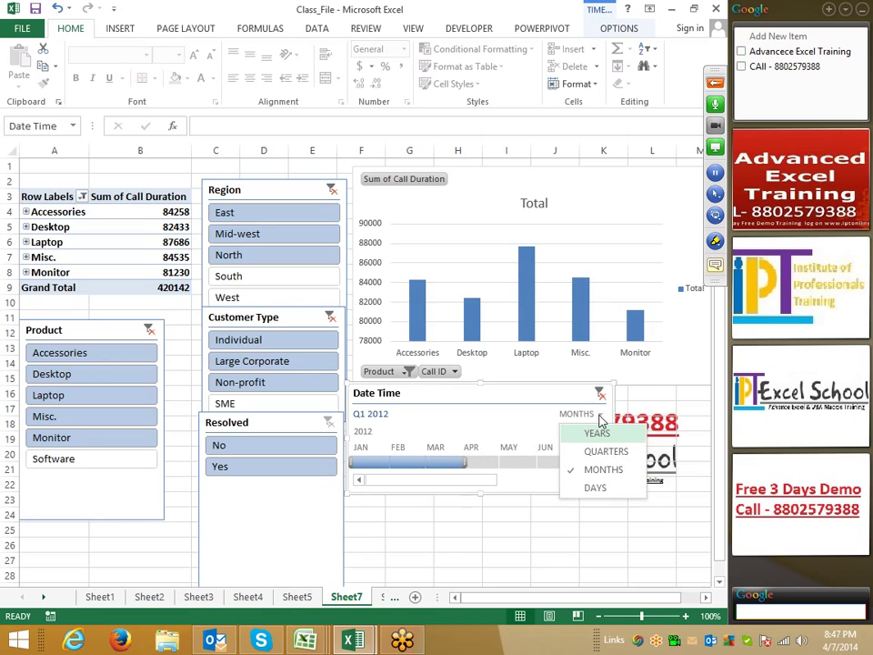
click(600, 461)
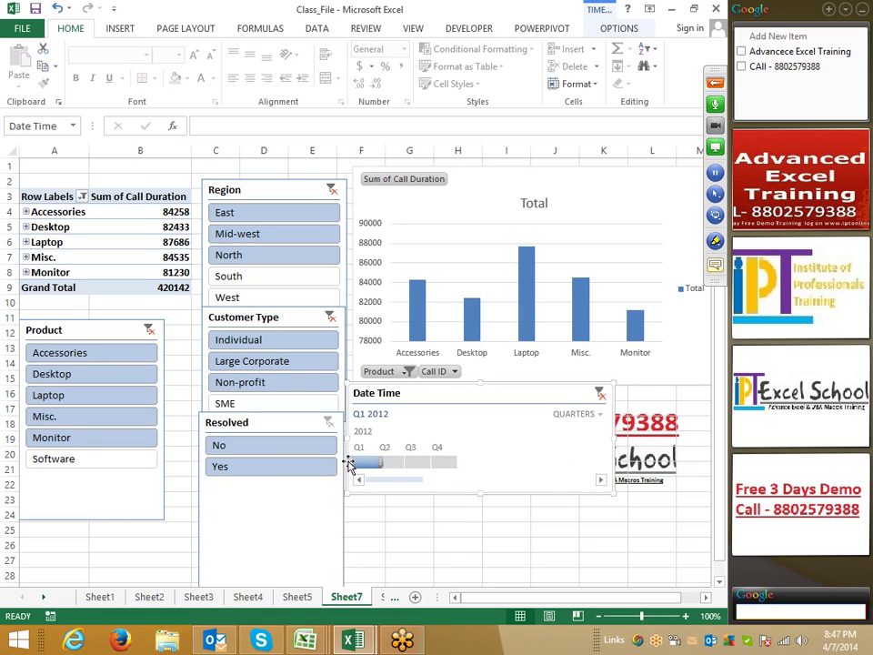
drag(349, 464, 370, 467)
click(442, 466)
click(370, 465)
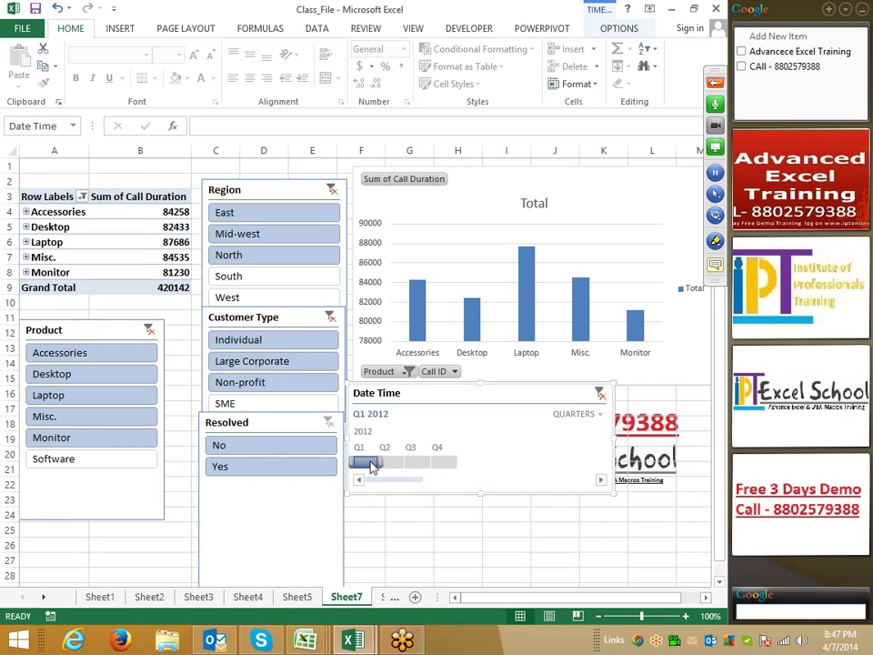
click(599, 393)
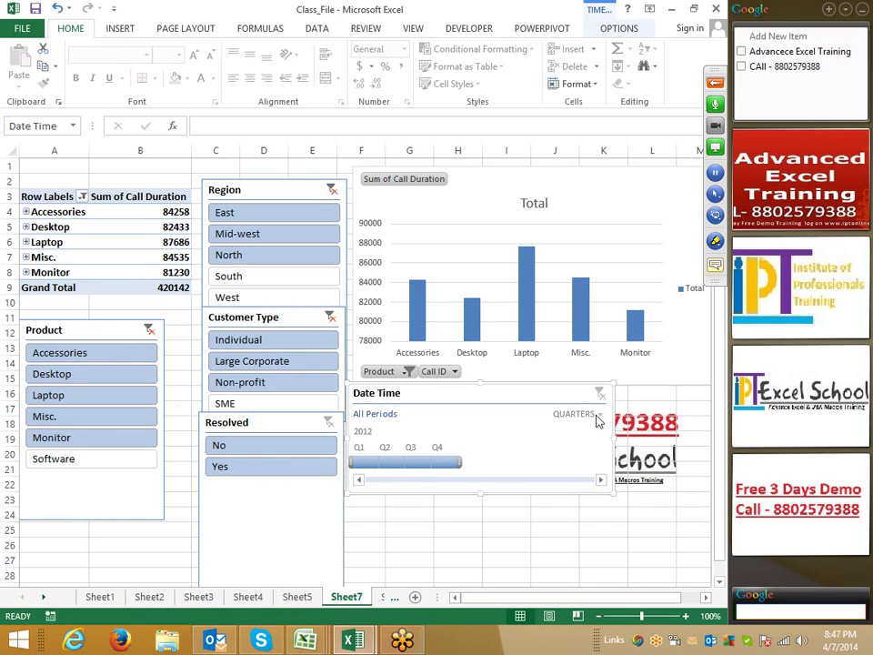
- Switch the timeline to days and filter it to December 21 through 31, 2012
click(597, 417)
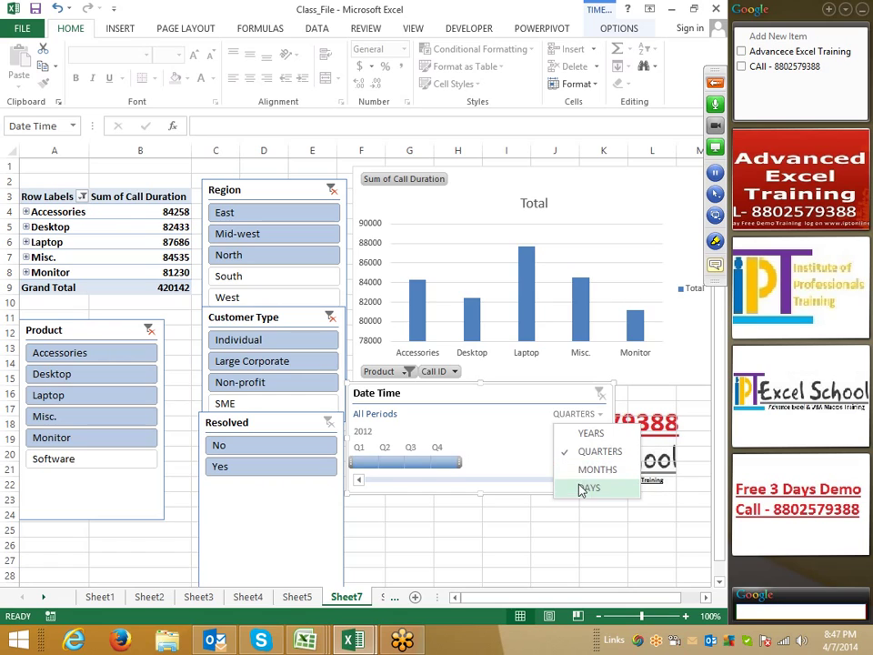
click(586, 488)
click(371, 468)
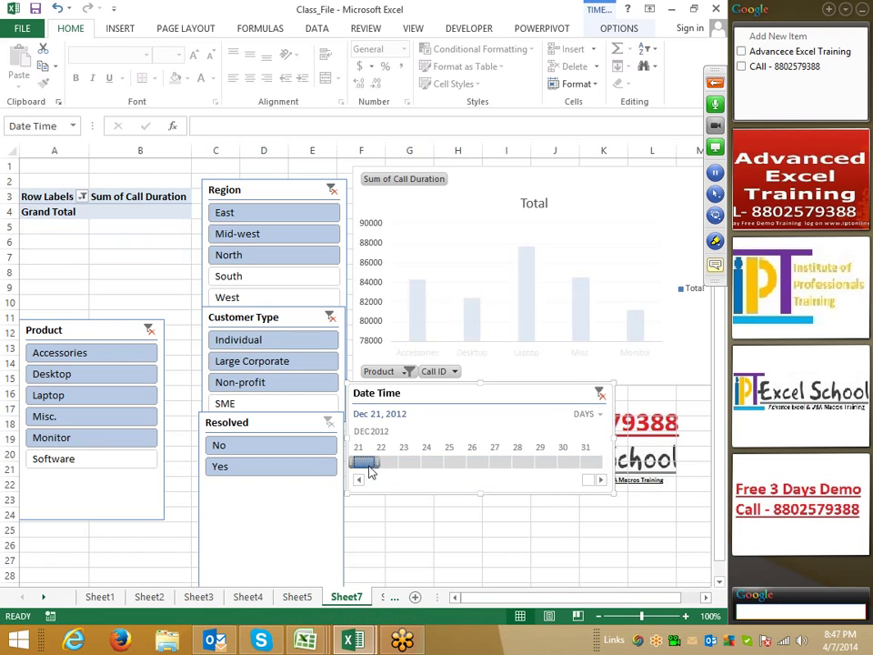
drag(455, 467, 504, 466)
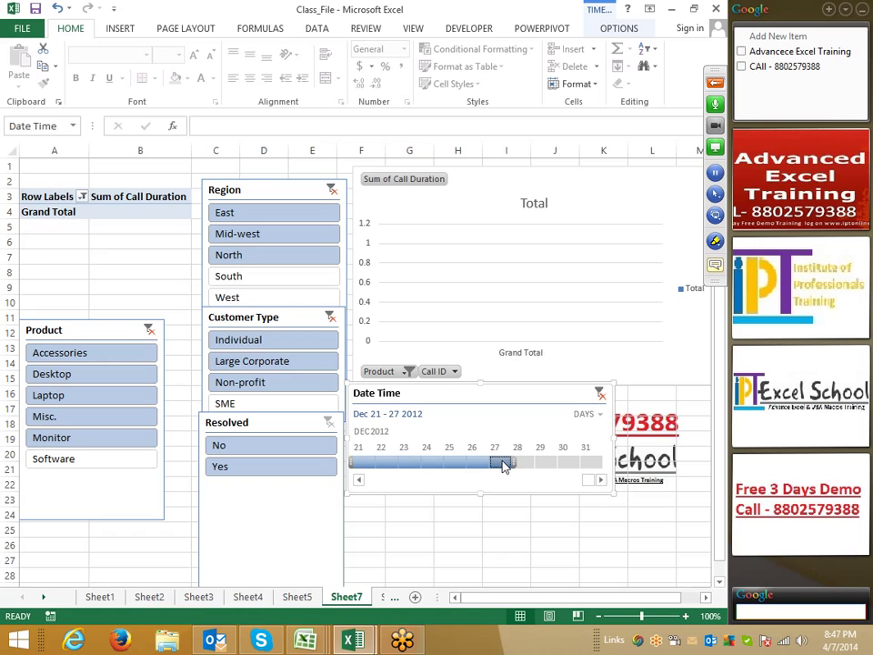
drag(359, 469, 608, 463)
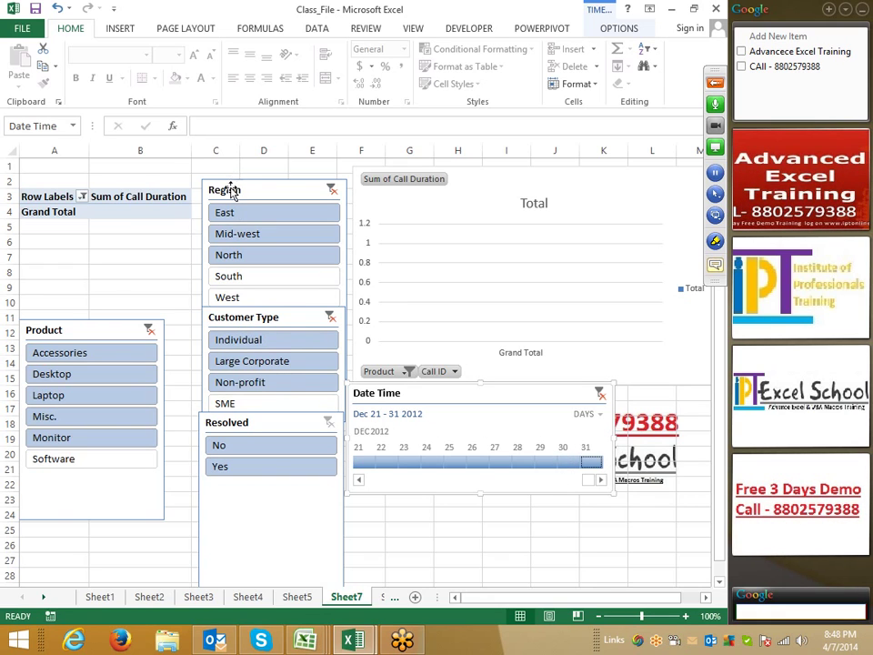
click(132, 209)
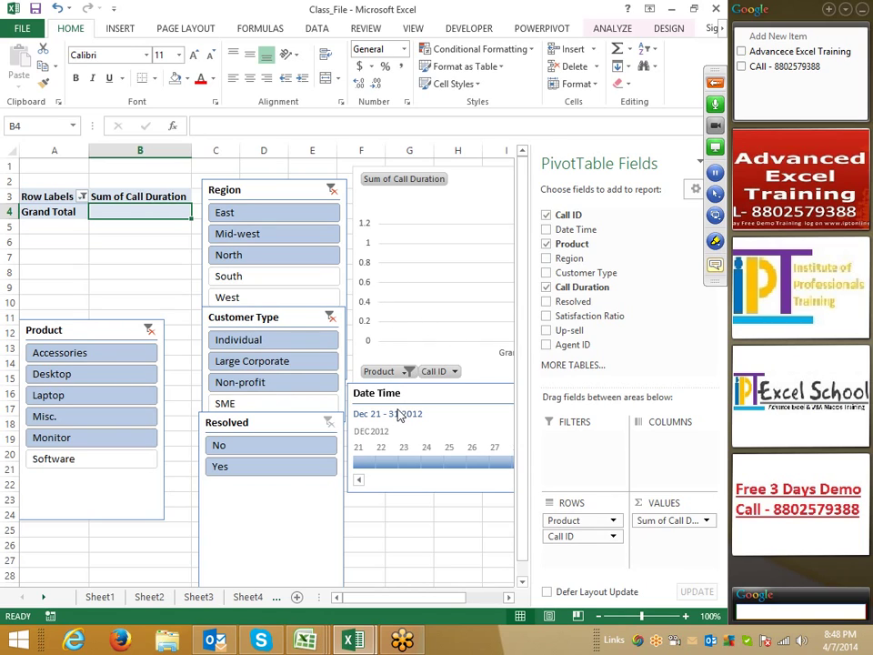
click(120, 28)
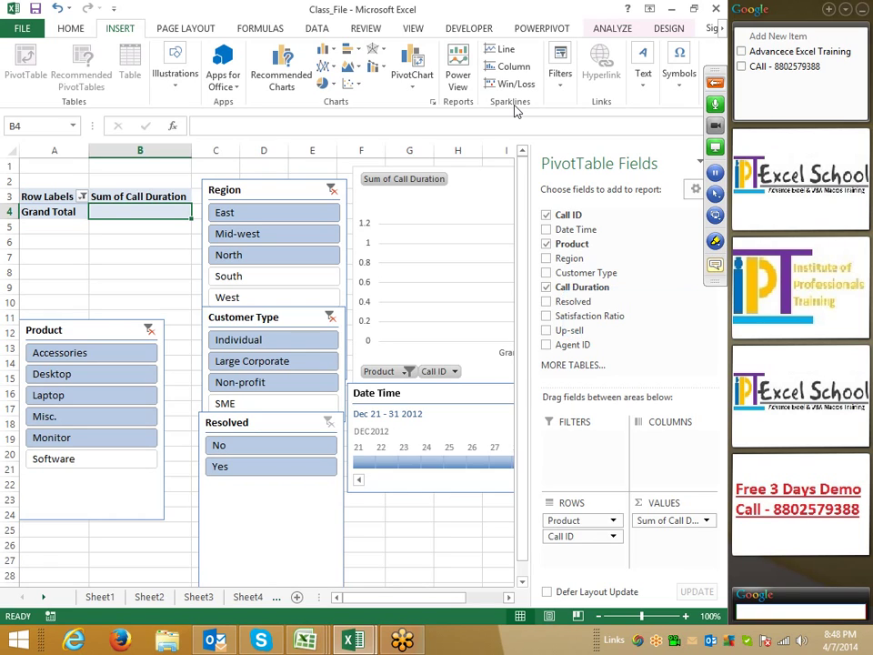
- Make the empty Sheet2 active in Class_File and open the recent workbook PowerPivot
click(150, 596)
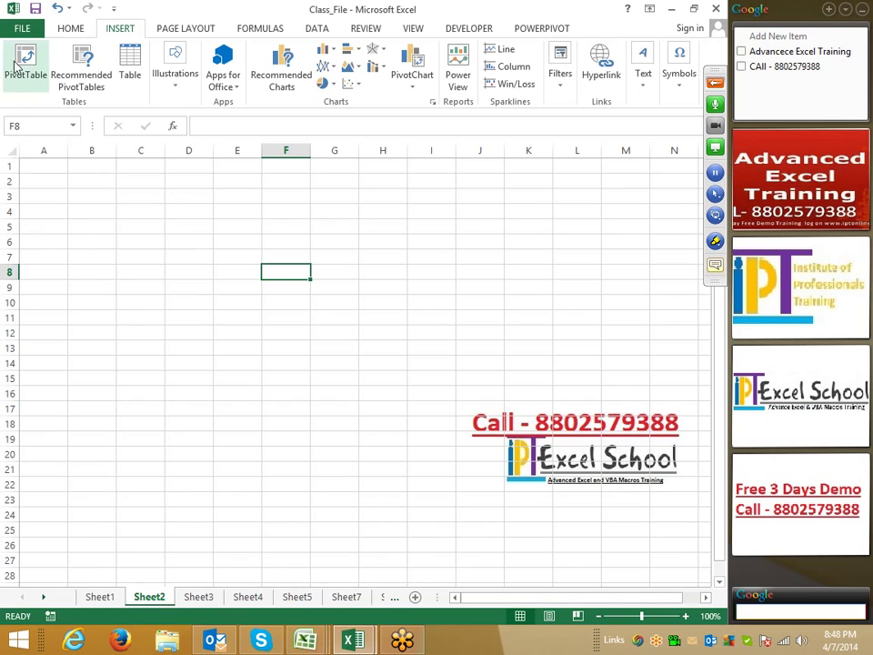
click(23, 29)
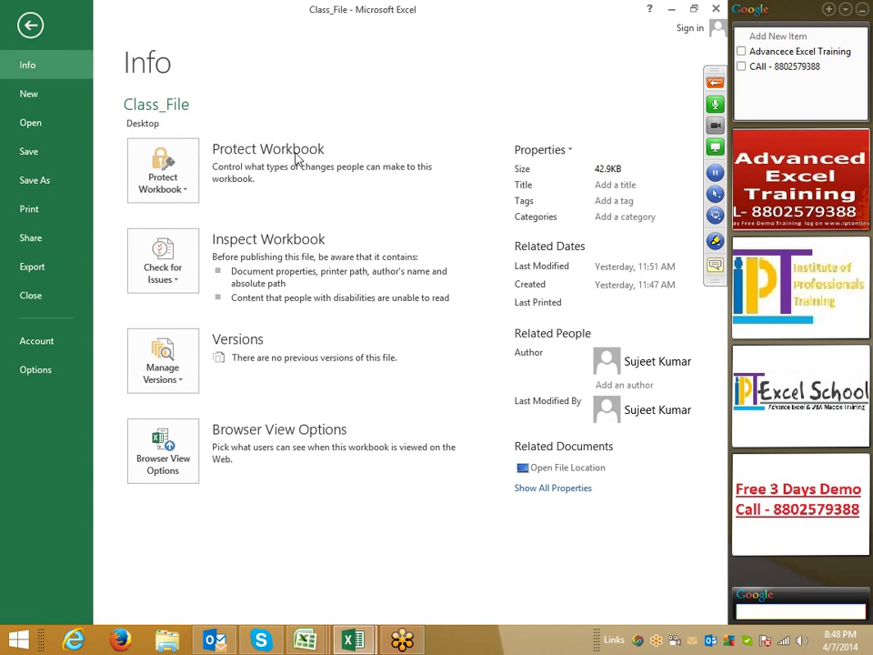
click(31, 122)
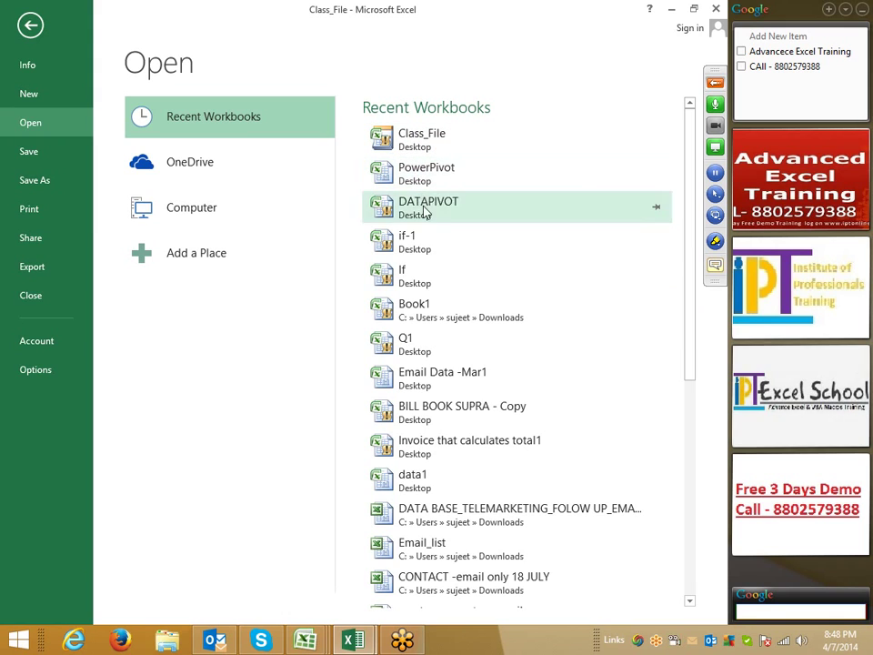
click(423, 172)
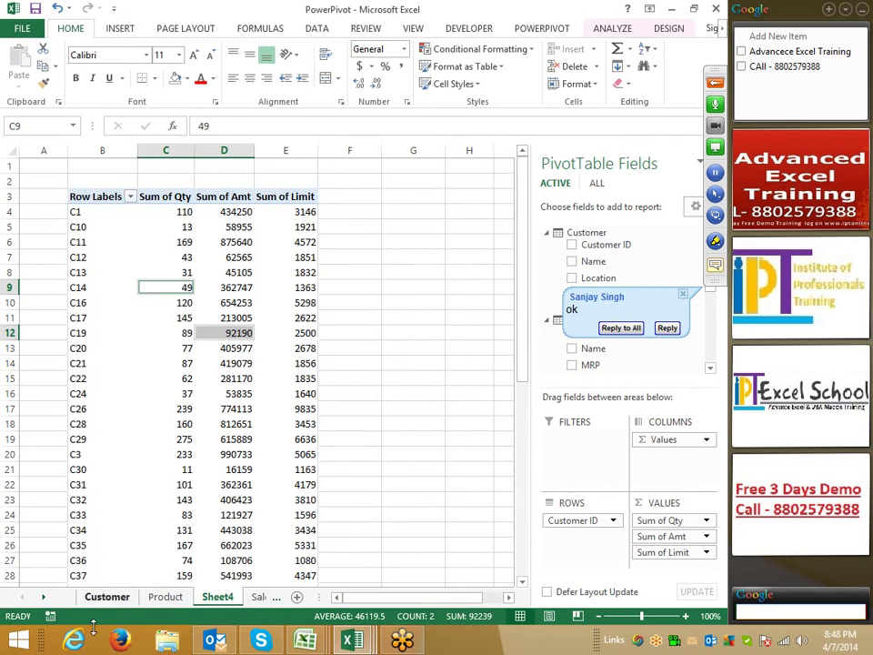
- Copy the entire Customer table from the PowerPivot workbook and paste it at cell A1 of Sheet2 in Class_File
click(107, 596)
click(55, 241)
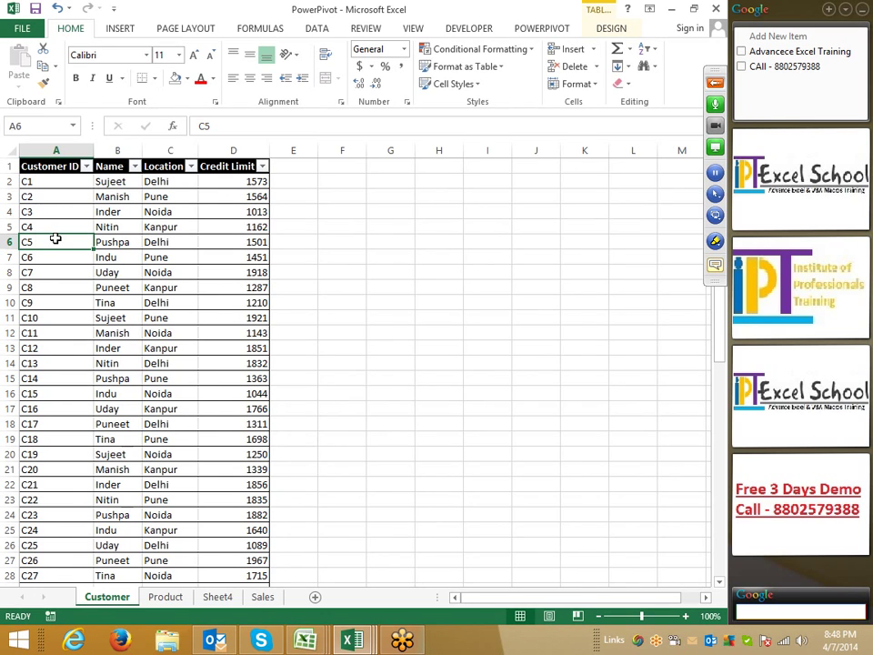
key(ctrl+Home)
key(ctrl+shift+End)
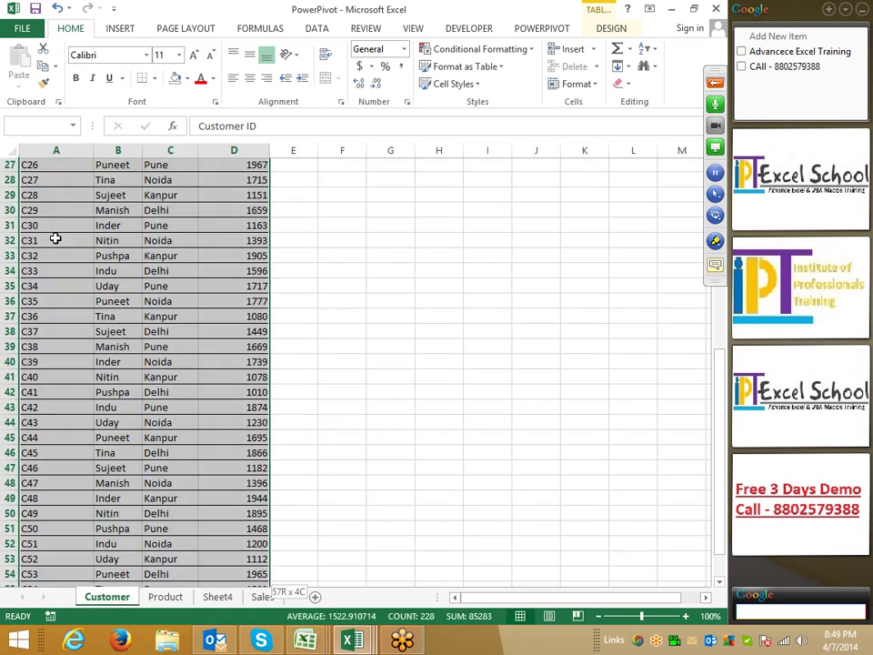
key(ctrl+c)
key(alt+Tab)
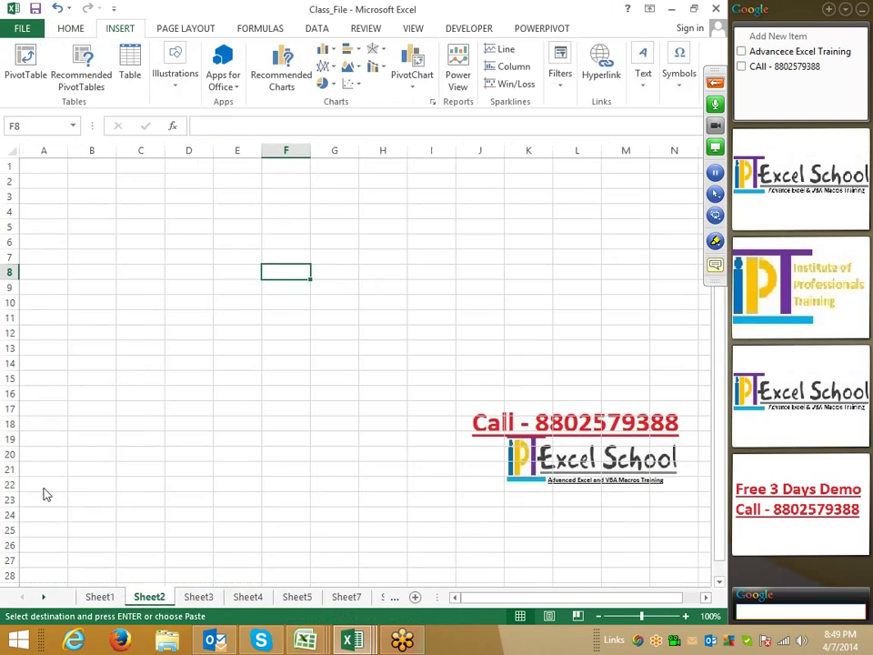
click(43, 165)
key(ctrl+v)
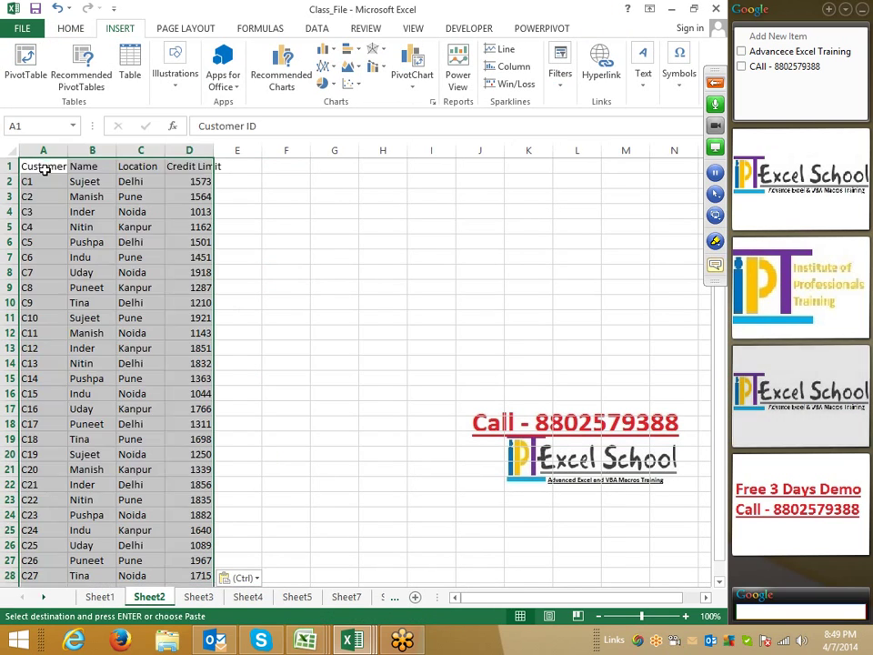
- Rename Sheet2 in Class_File as Customer
click(153, 597)
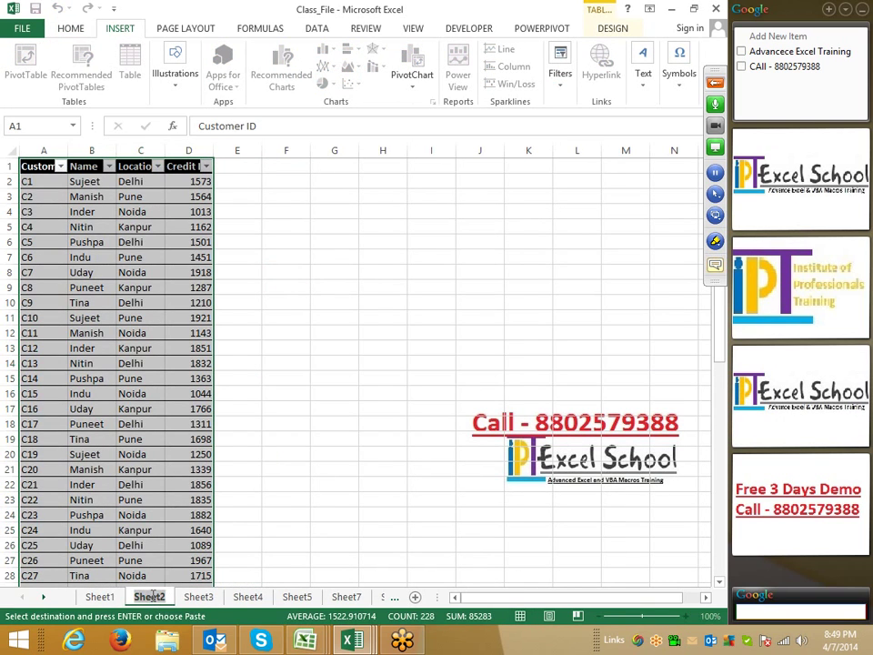
double_click(153, 597)
text(Cu)
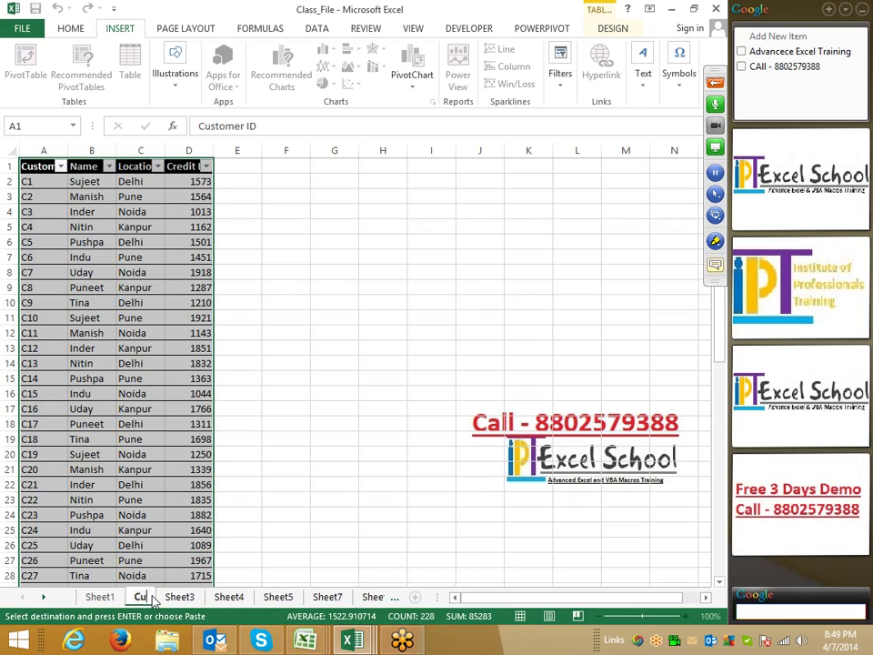
text(stomer)
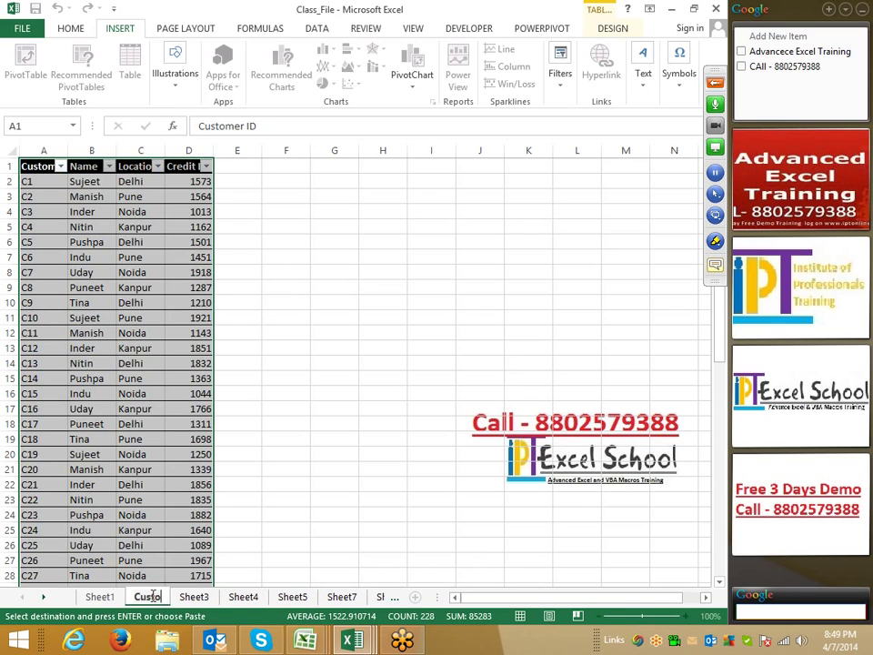
click(223, 440)
- Make Sheet3 active in Class_File, then switch to the PowerPivot workbook and copy the Product table, A1:D11
click(212, 596)
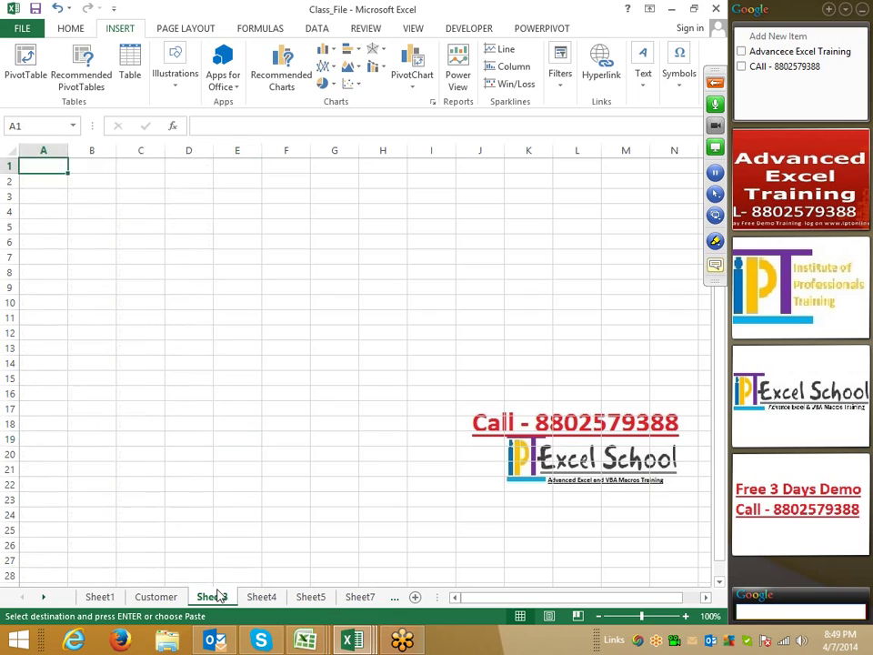
key(alt+Tab)
key(ctrl+Page_Down)
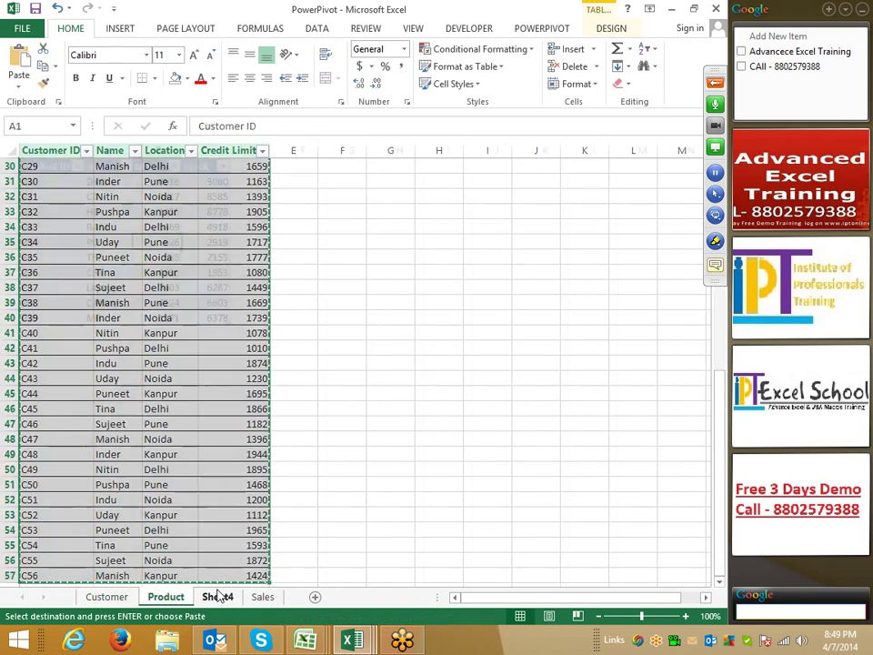
key(Up)
key(Up)
key(Up)
key(Up)
key(Up)
key(ctrl+Home)
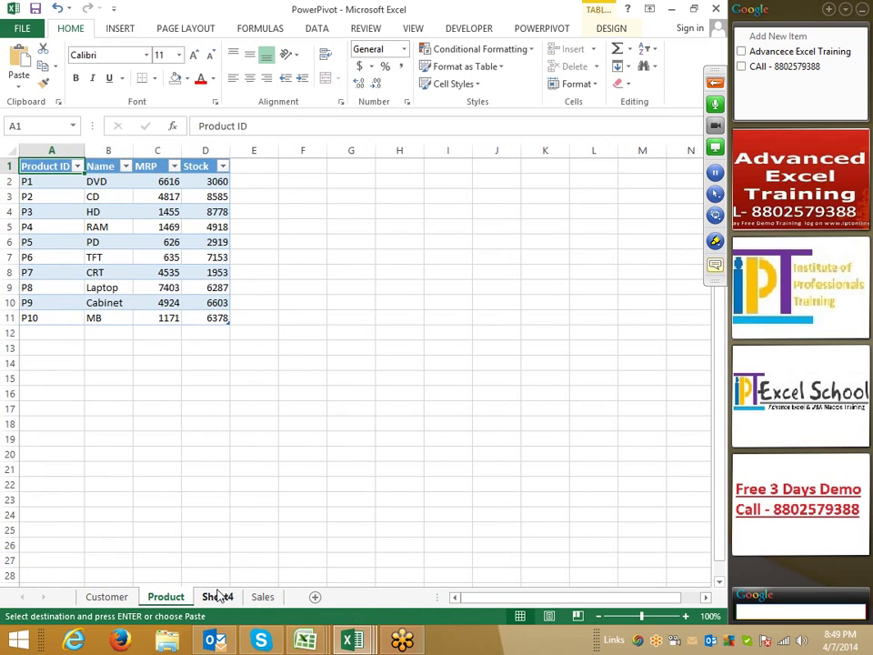
key(ctrl+shift+Right)
key(ctrl+shift+Down)
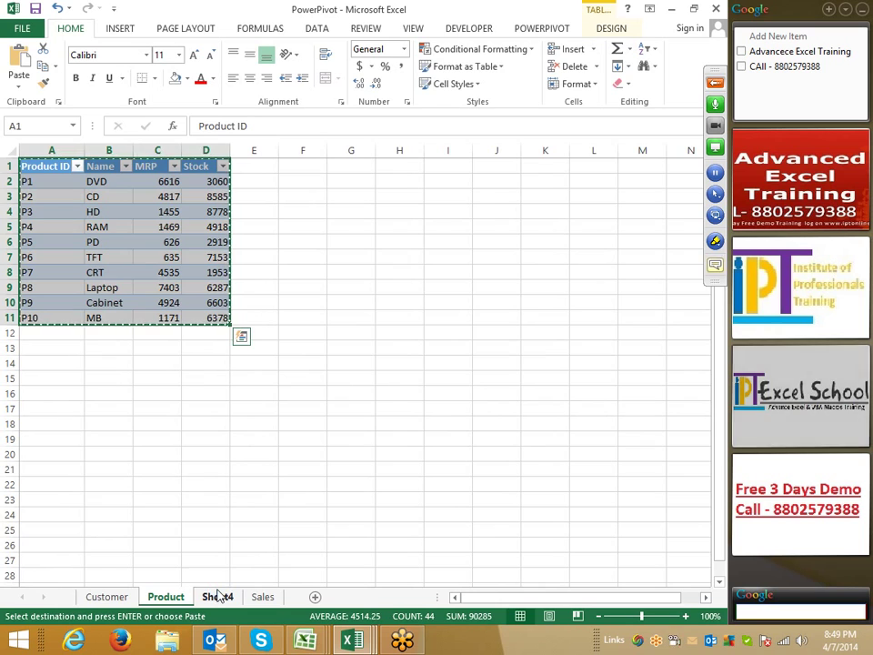
- Paste the copied Product table at cell A1 of Sheet3 in Class_File and make the empty Sheet4 active
key(alt+Tab)
key(ctrl+v)
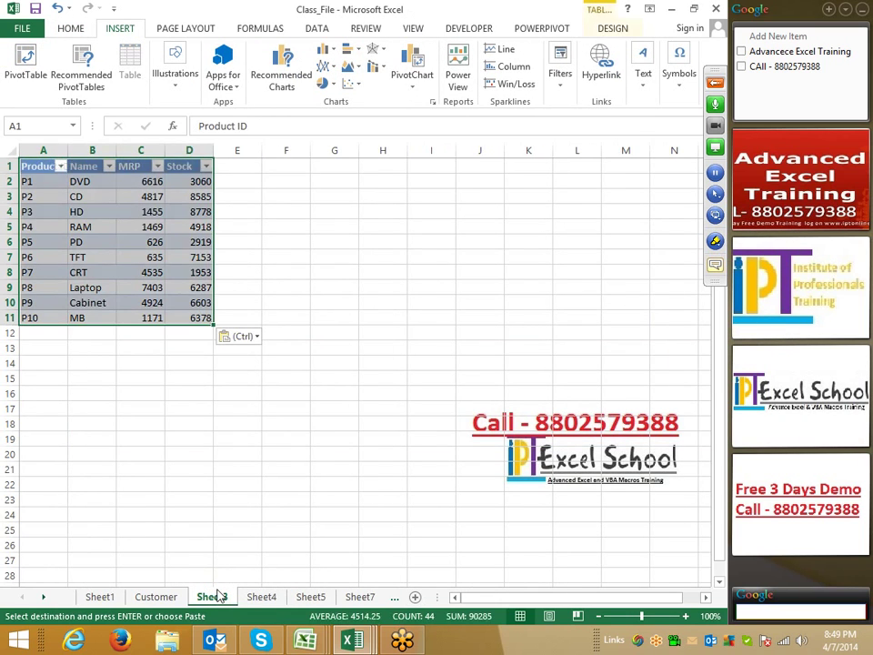
key(ctrl+z)
- Copy the entire Sales table from the PowerPivot workbook and paste it at cell A1 of Sheet4 in Class_File
key(alt+Tab)
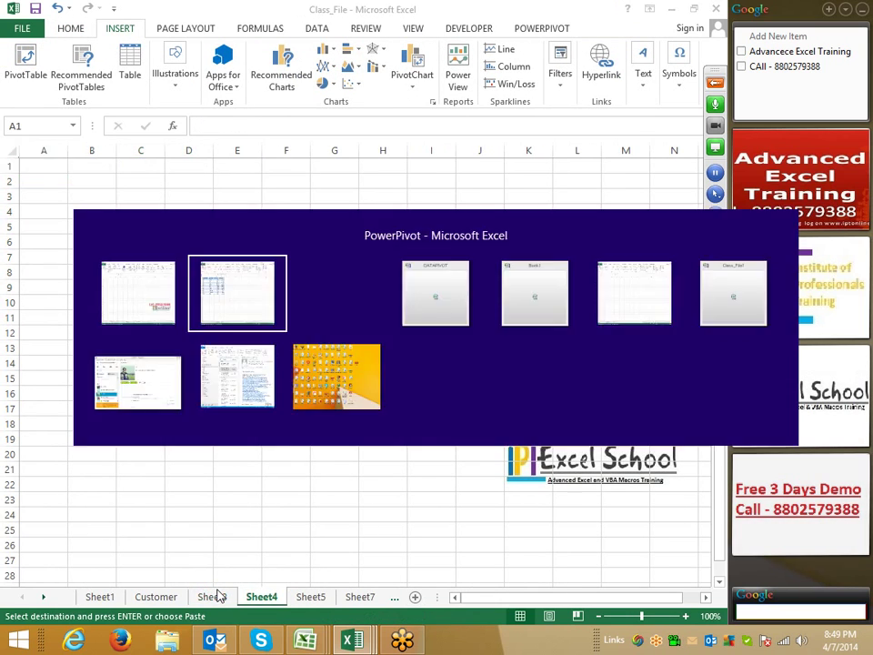
click(218, 596)
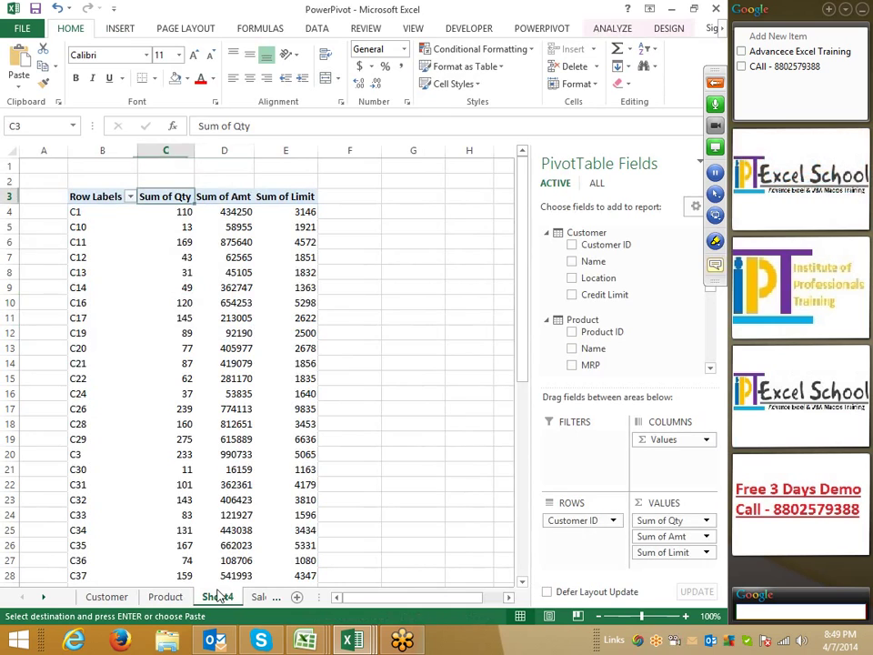
key(Left)
key(ctrl+Page_Down)
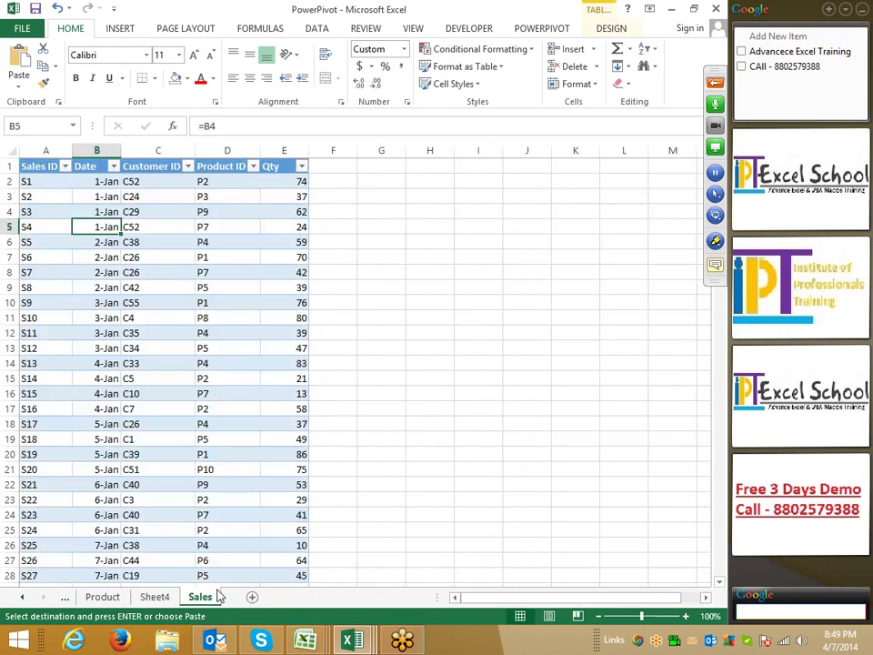
key(ctrl+Up)
key(ctrl+shift+Right)
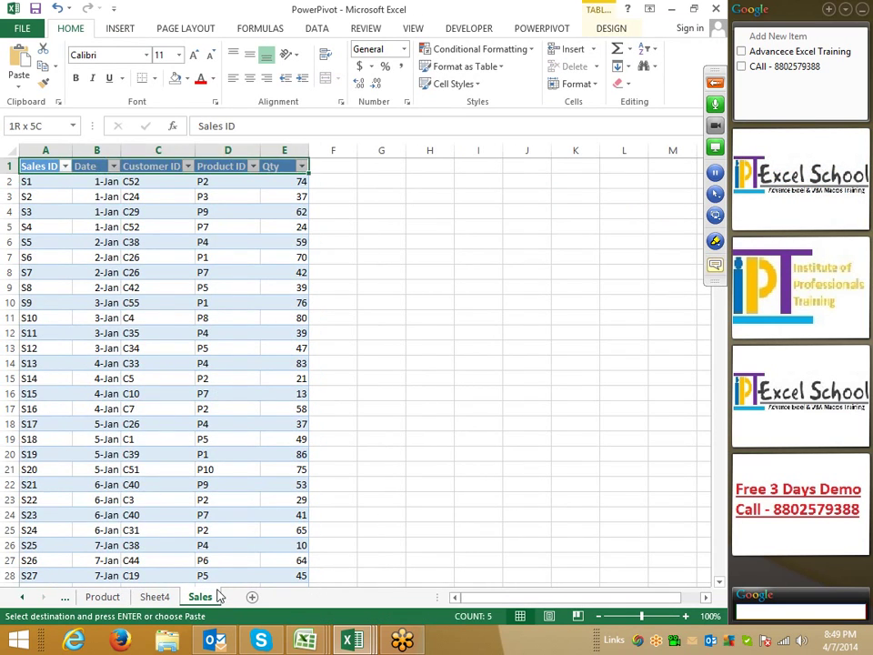
key(ctrl+shift+Down)
key(ctrl+c)
key(ctrl+Tab)
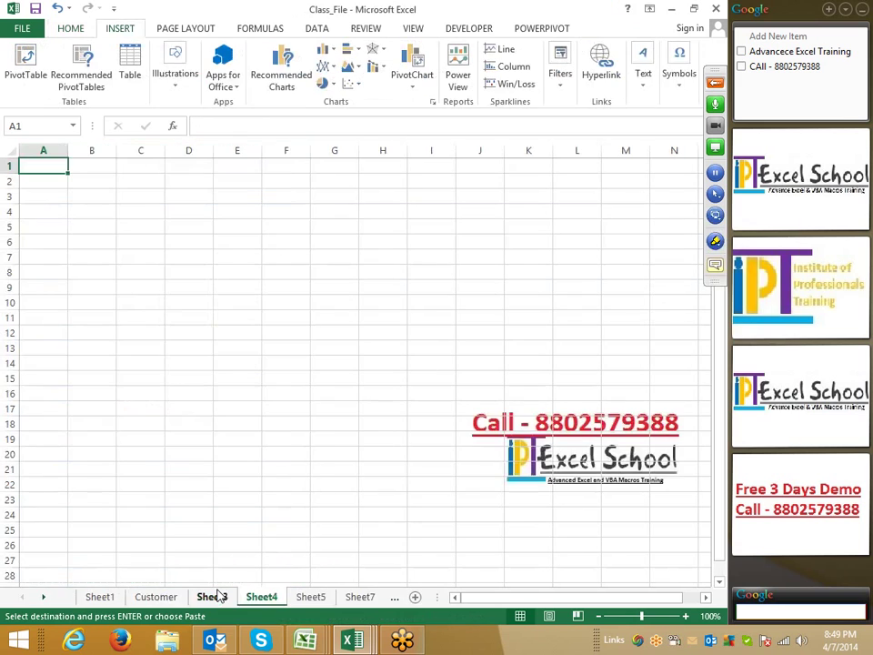
key(ctrl+v)
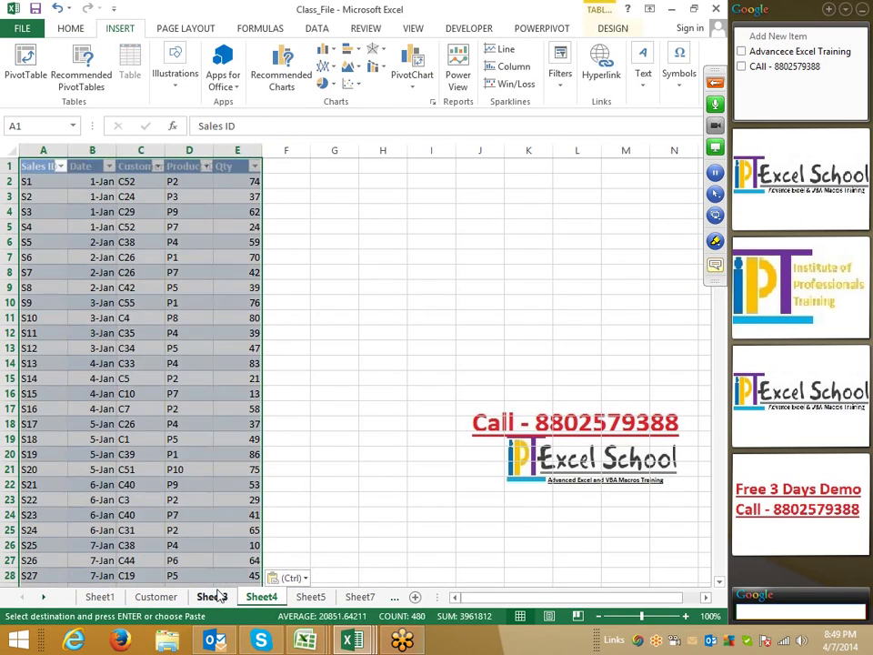
- Rename Sheet3 in Class_File as Product
click(215, 597)
double_click(215, 596)
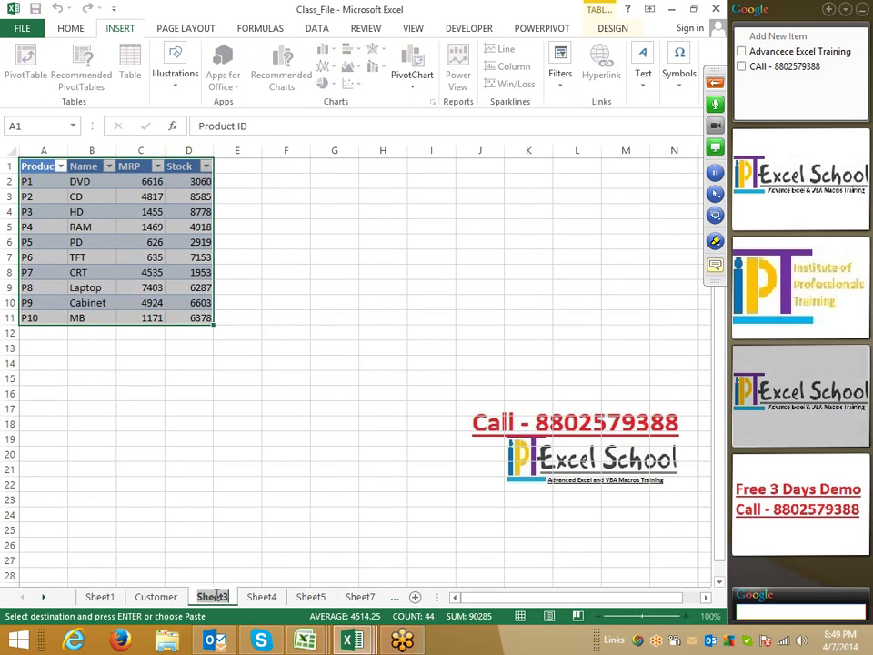
text(Product)
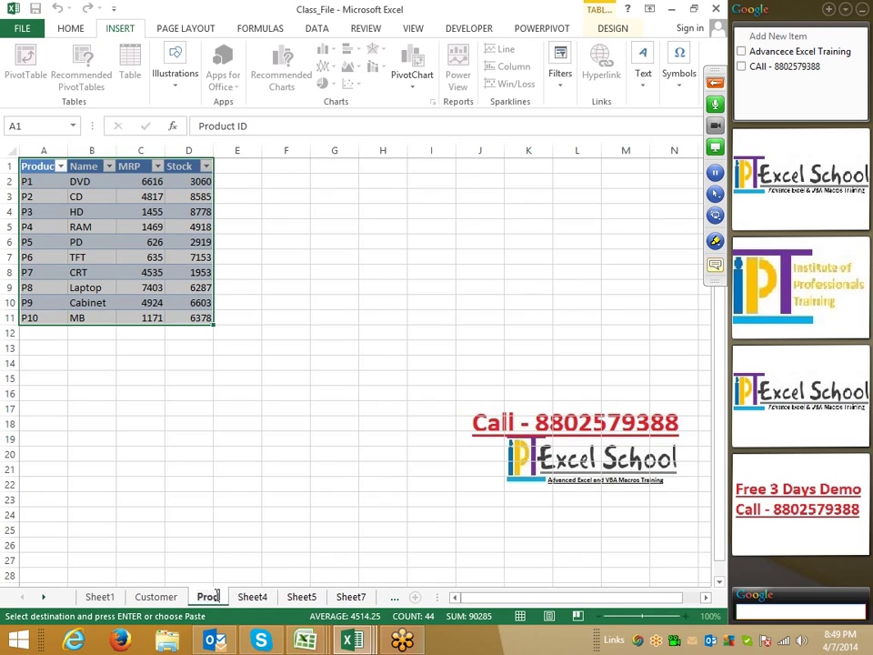
click(209, 552)
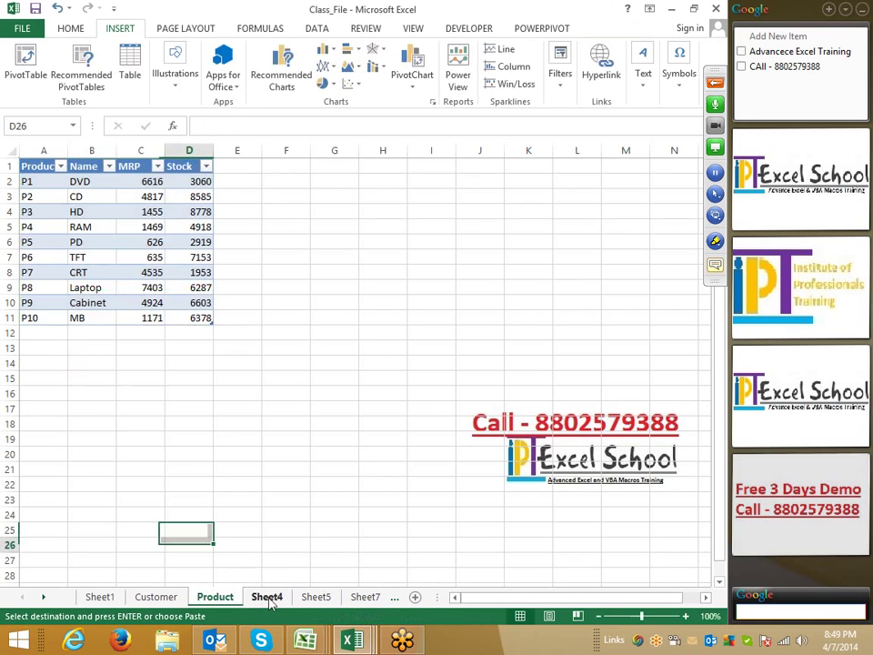
- Rename Sheet4 in Class_File as Sales
click(267, 597)
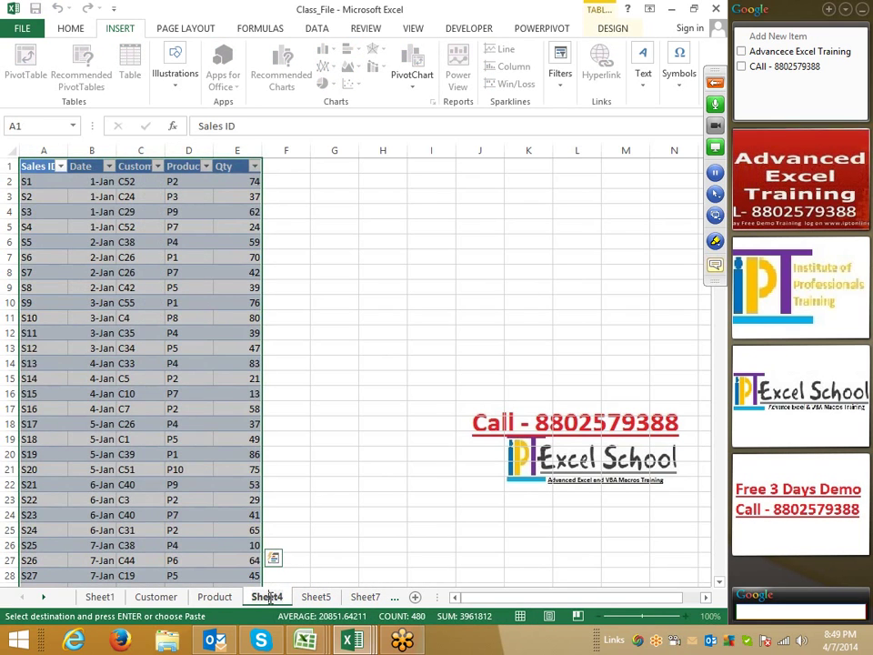
double_click(267, 597)
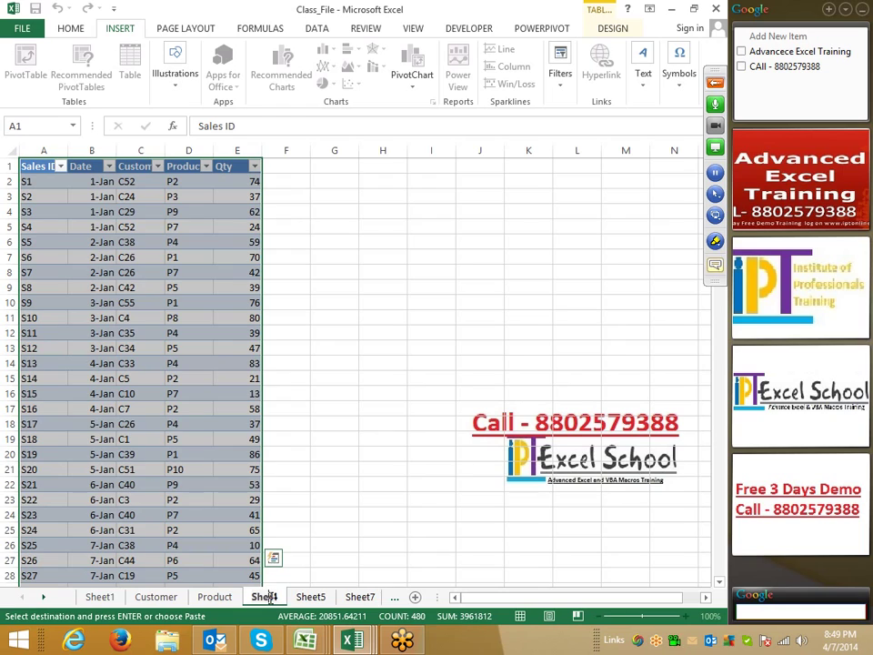
text(Sh)
key(BackSpace)
key(BackSpace)
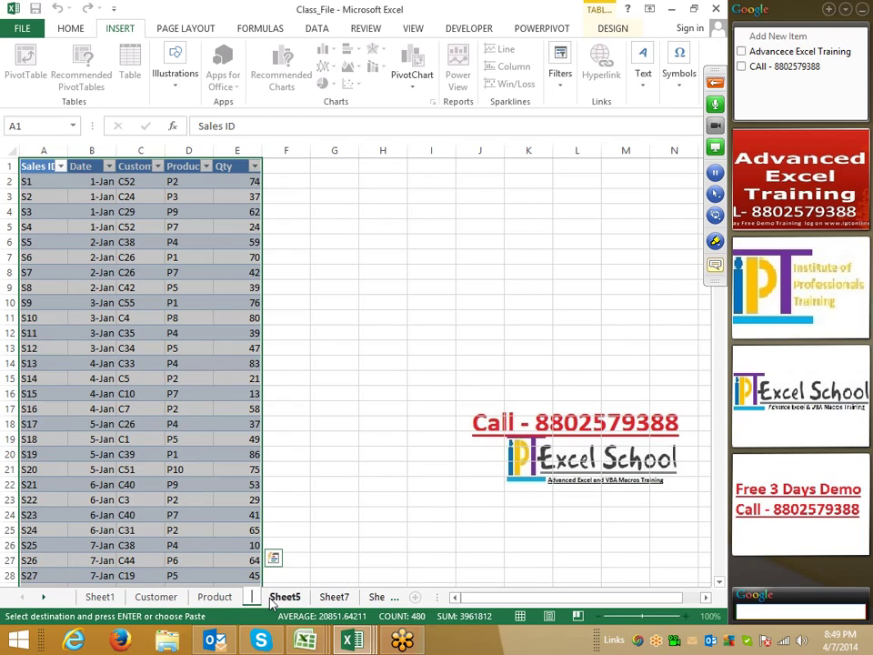
text(SA)
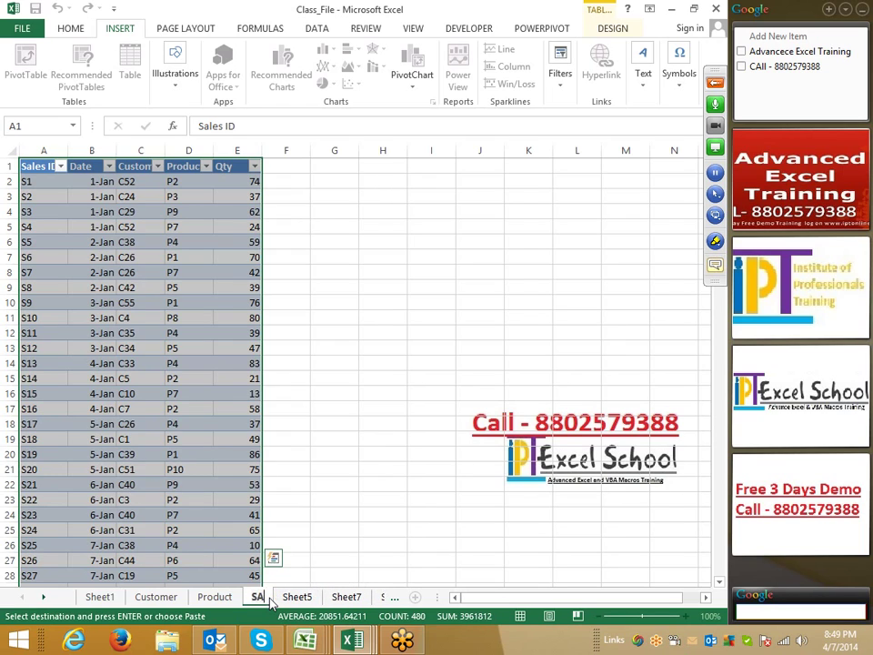
key(BackSpace)
text(a)
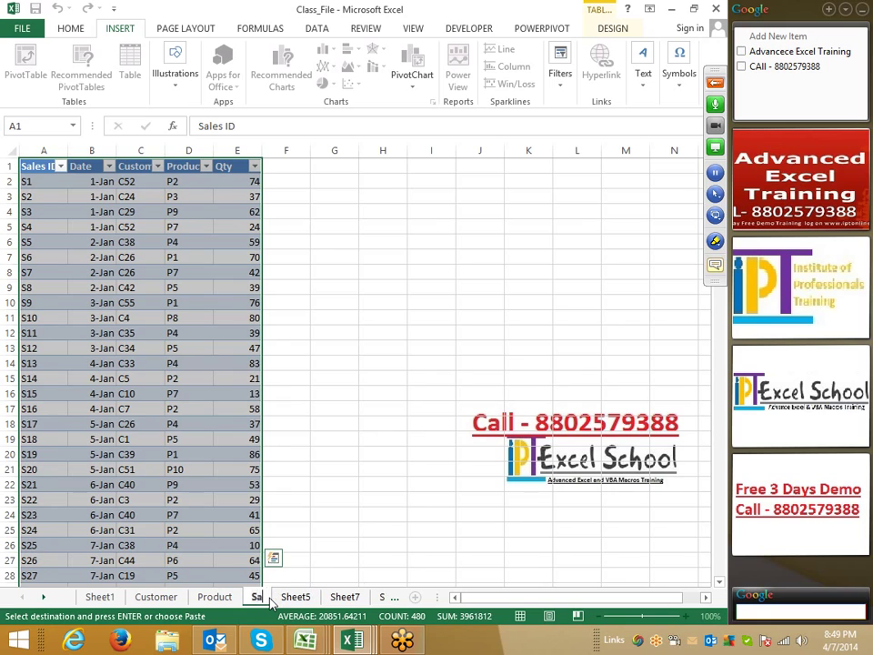
text(les)
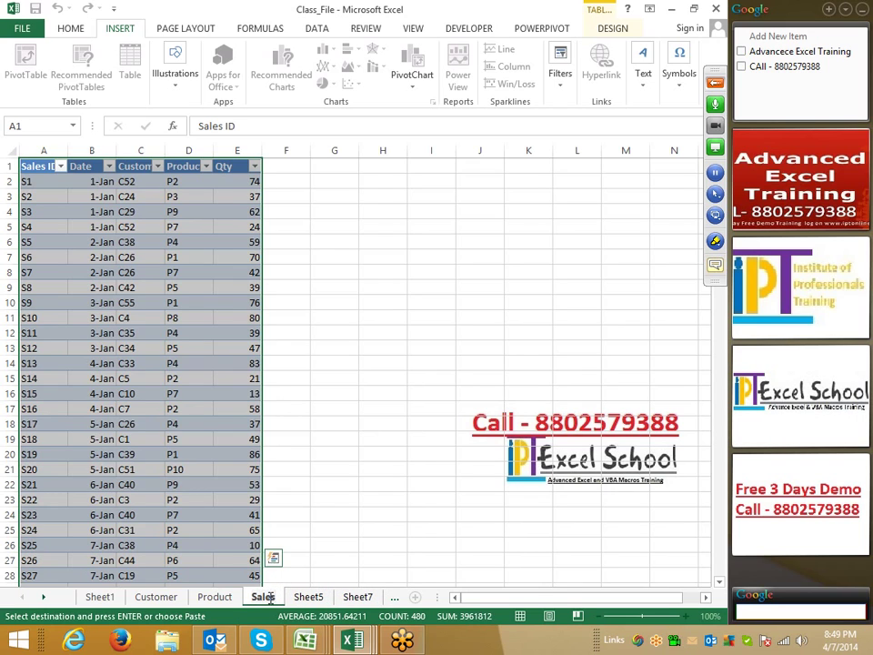
click(249, 361)
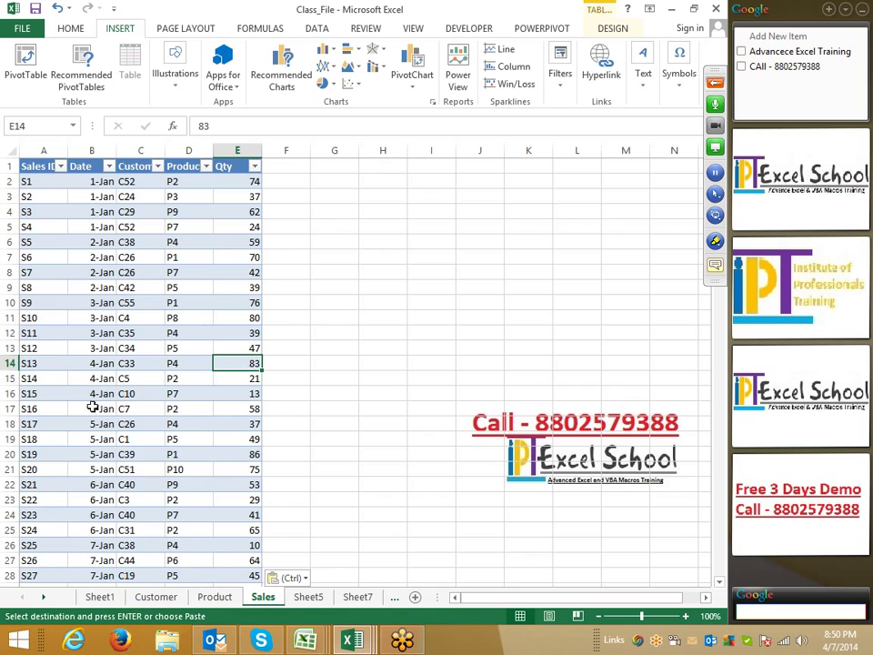
- Examine the customer IDs on the Customer sheet and the product entries on the Product sheet
click(152, 596)
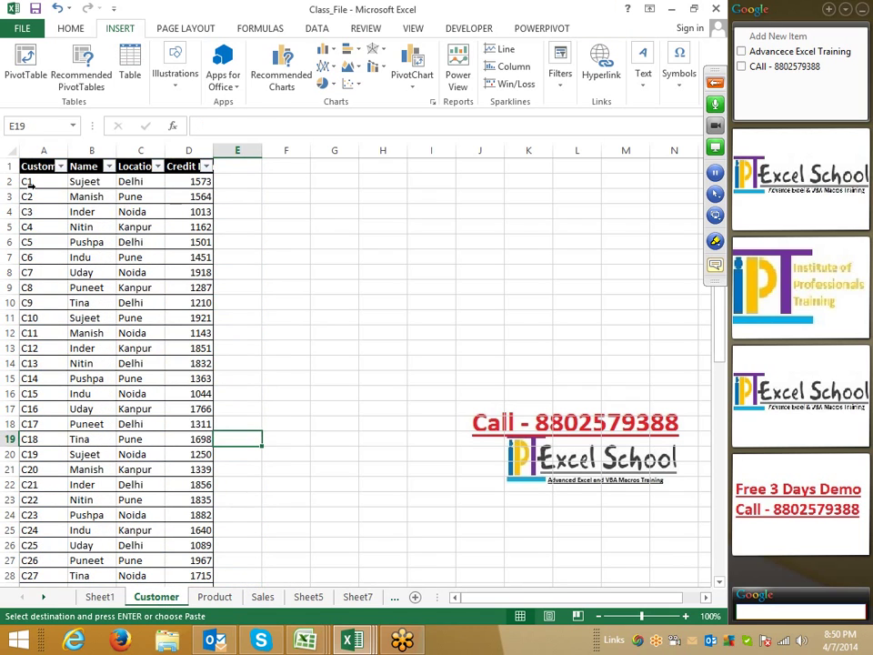
drag(50, 181, 50, 375)
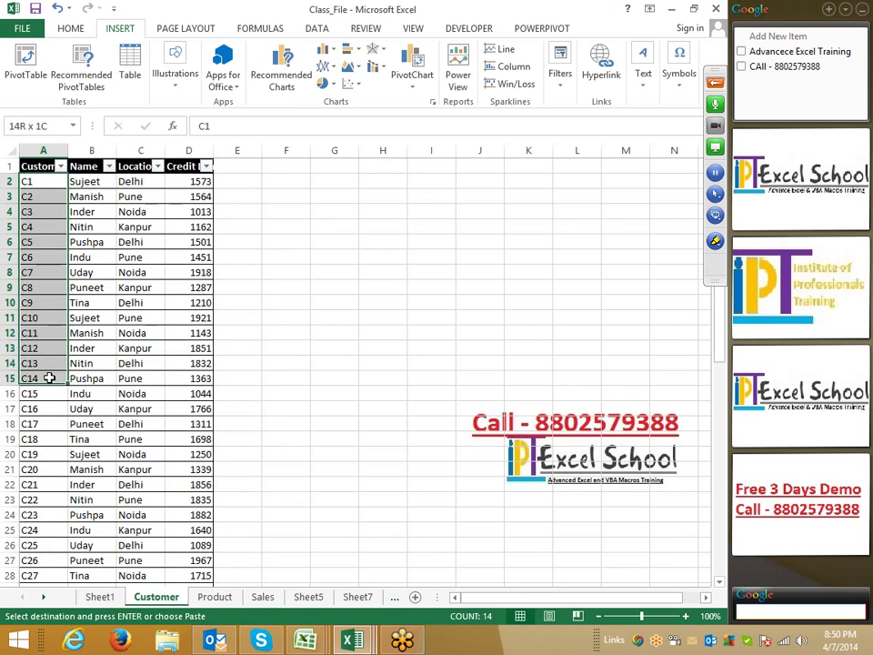
click(213, 596)
click(82, 182)
drag(82, 182, 81, 302)
- Examine the Sales sheet column by column: Sales ID, Date, Customer ID, Product ID and Qty
click(262, 597)
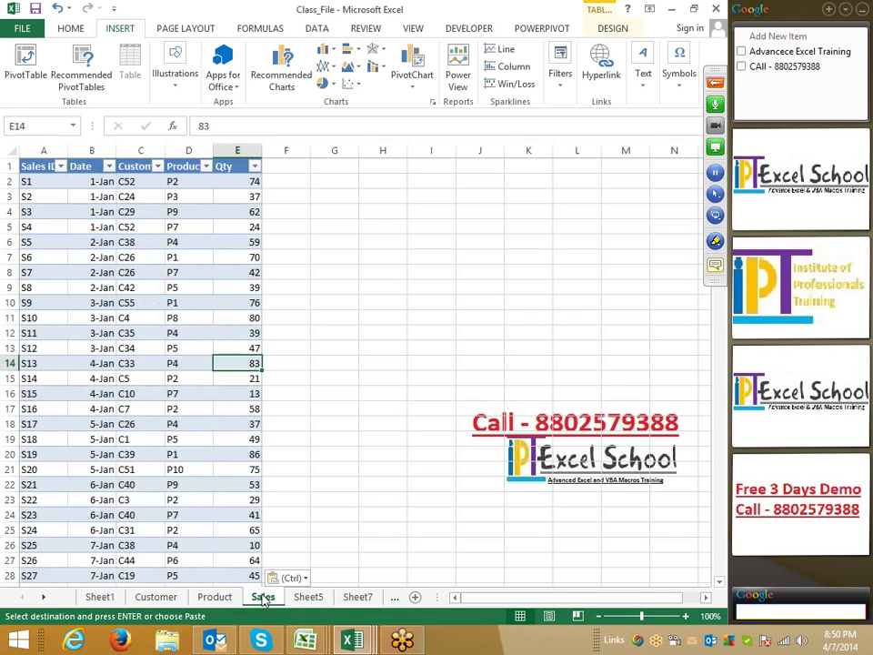
click(45, 150)
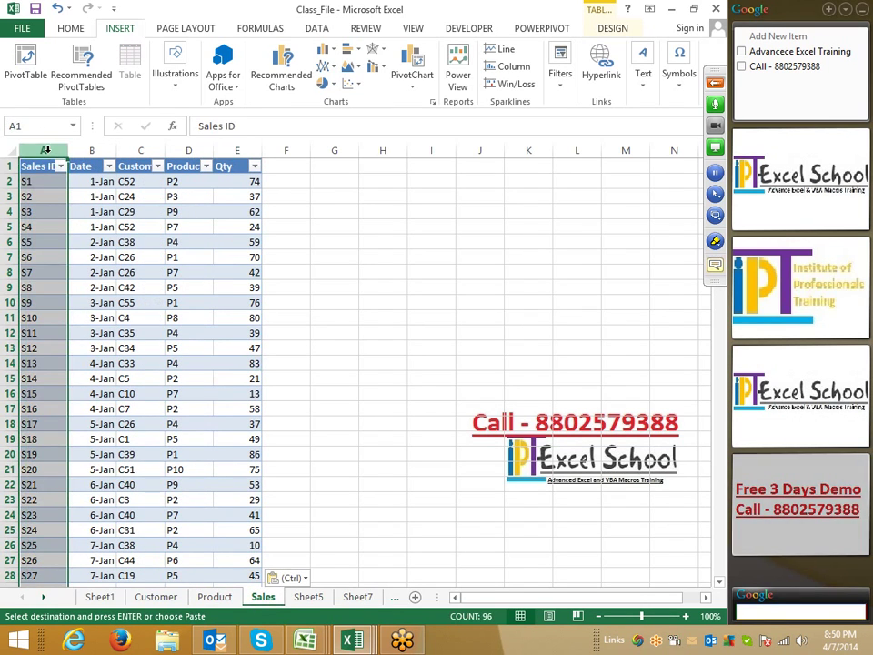
click(80, 150)
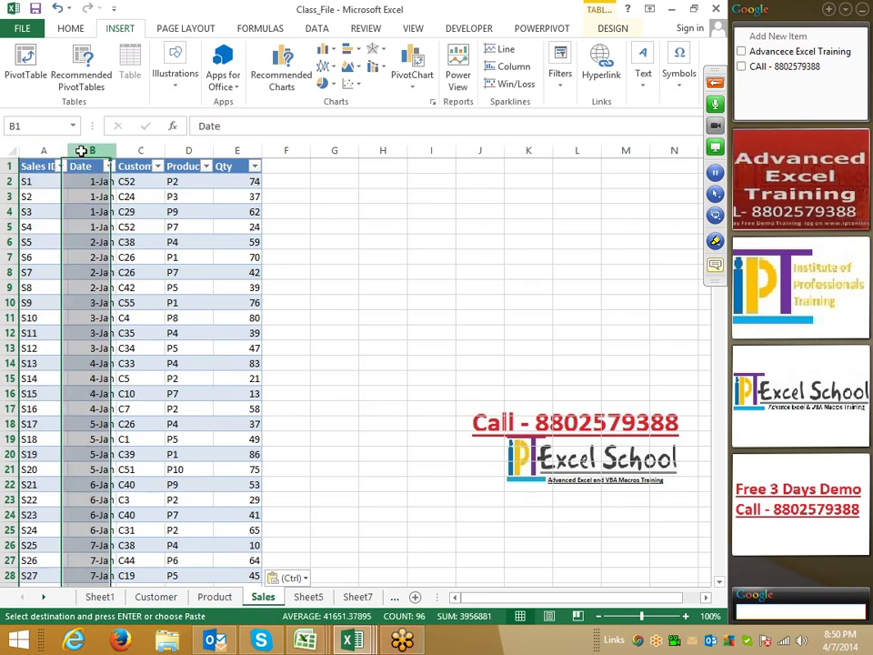
click(147, 150)
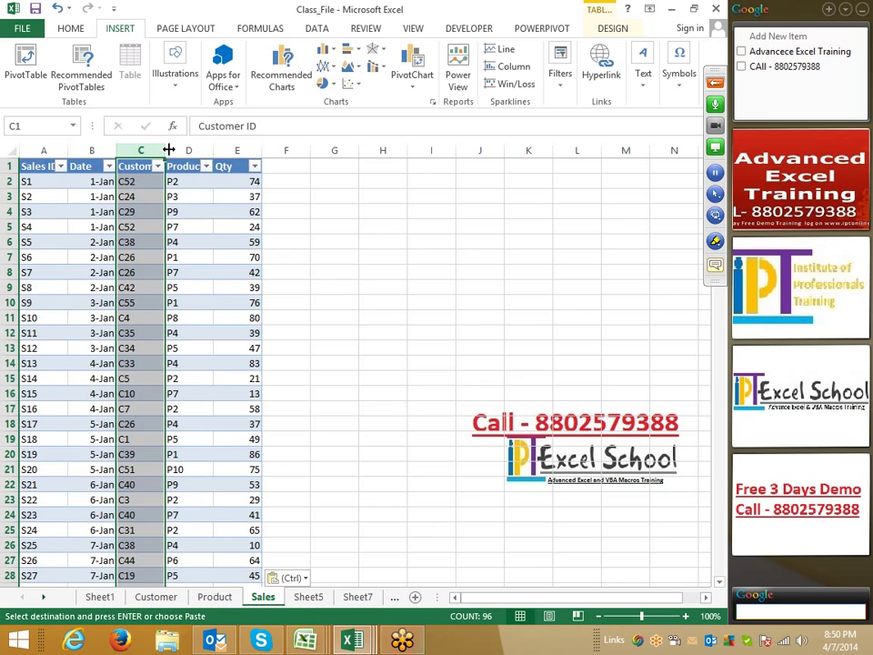
click(176, 150)
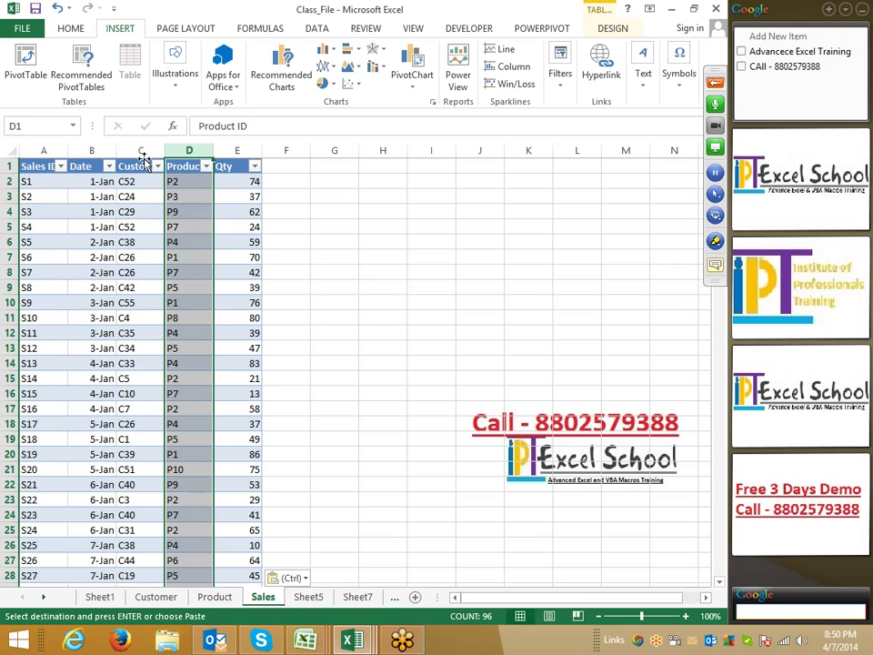
key(Right)
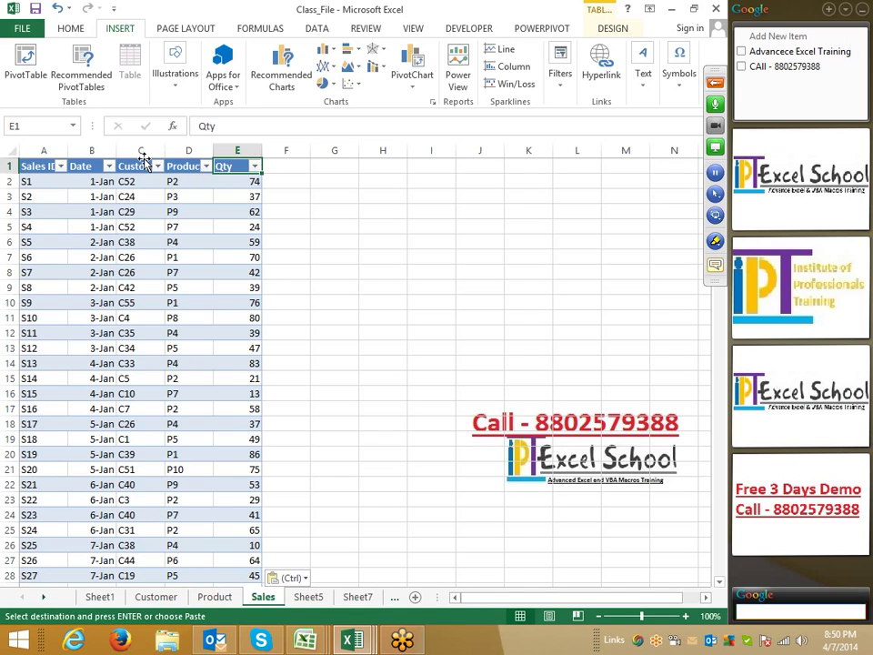
key(Right)
key(Down)
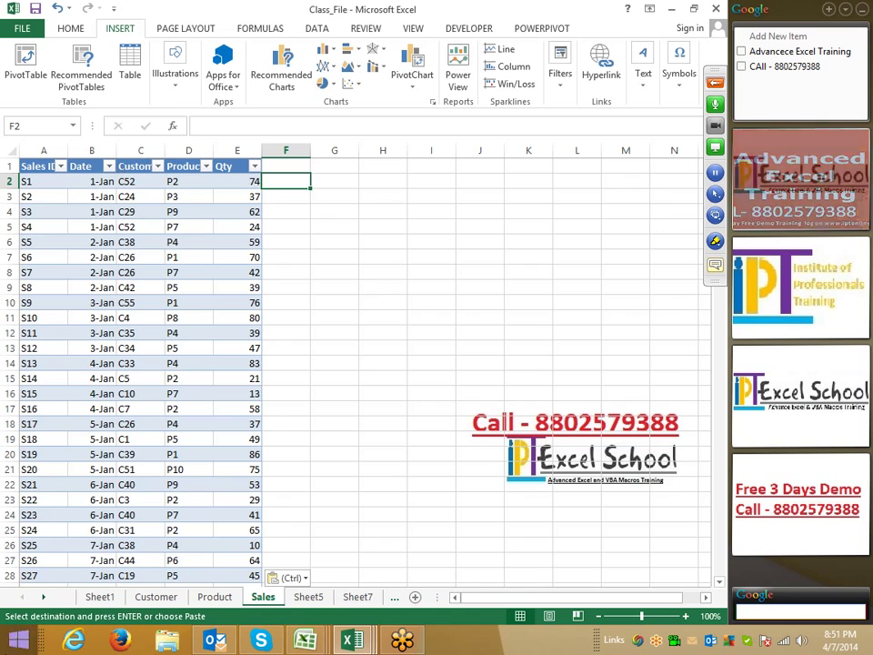
- Compare the Location column on the Customer sheet with the Customer ID column on the Sales sheet
click(145, 595)
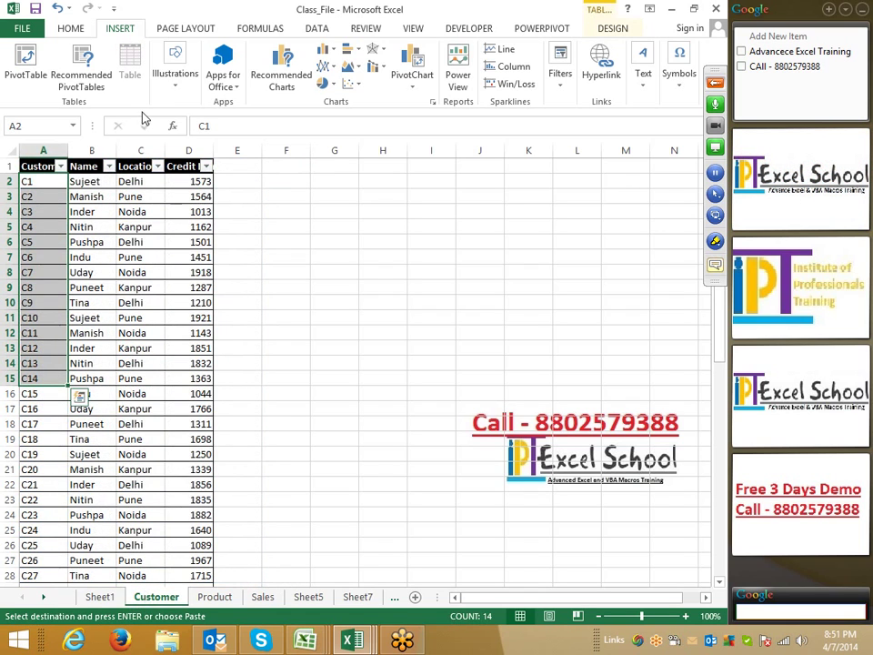
click(141, 150)
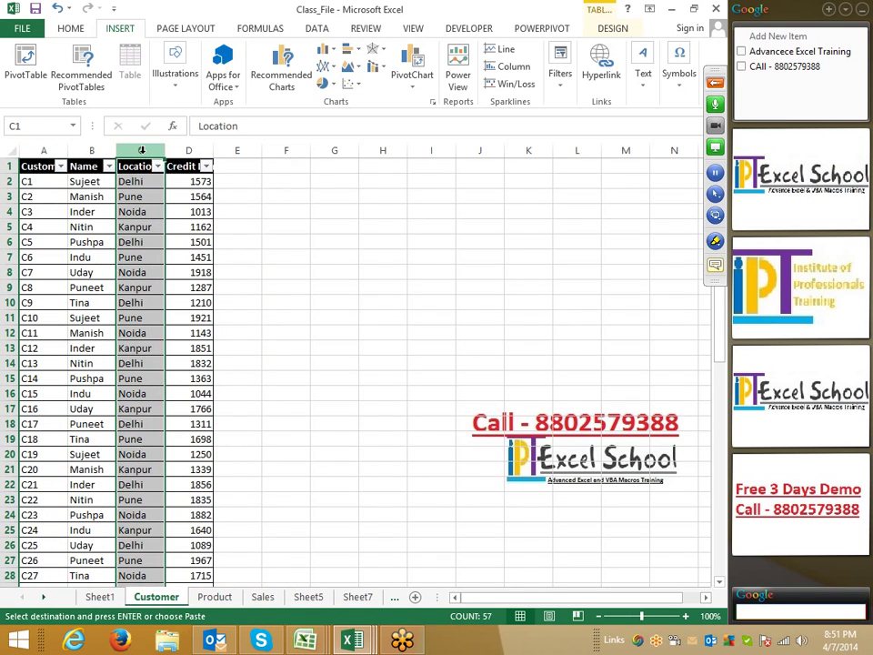
click(261, 596)
click(141, 150)
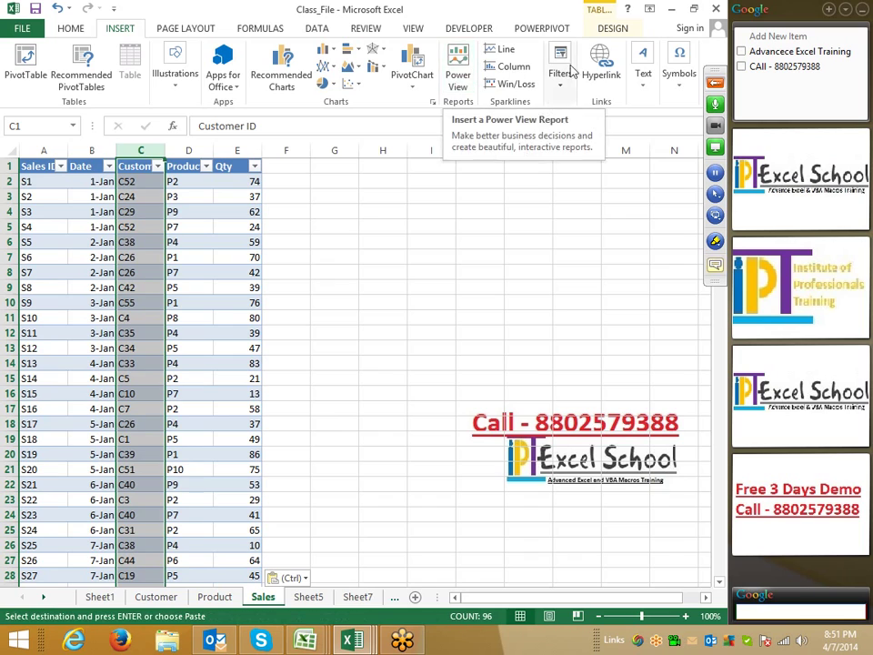
- Review the available PowerPivot commands alongside the Power View report command, keeping the Sales sheet active
click(543, 30)
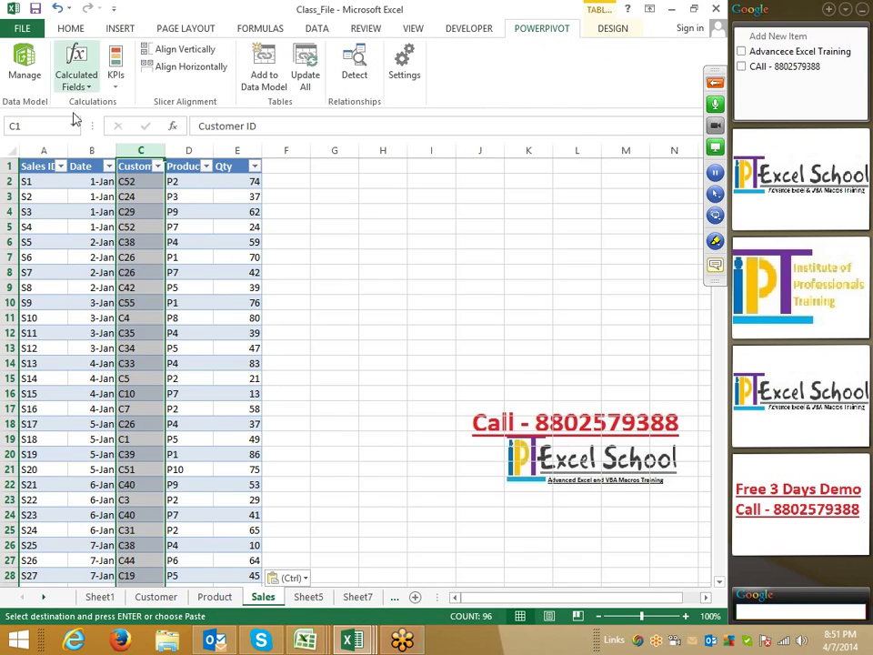
click(120, 28)
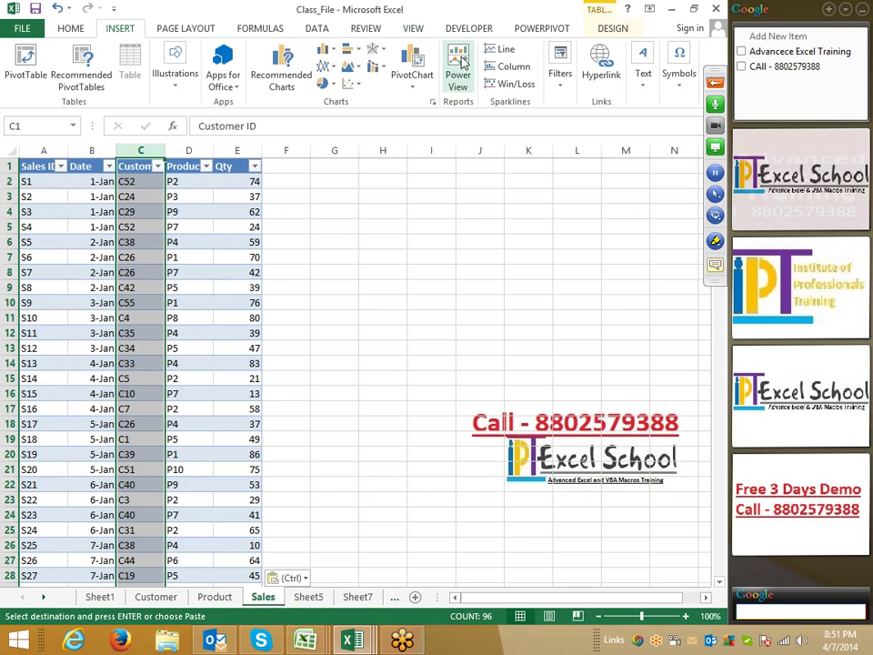
click(552, 30)
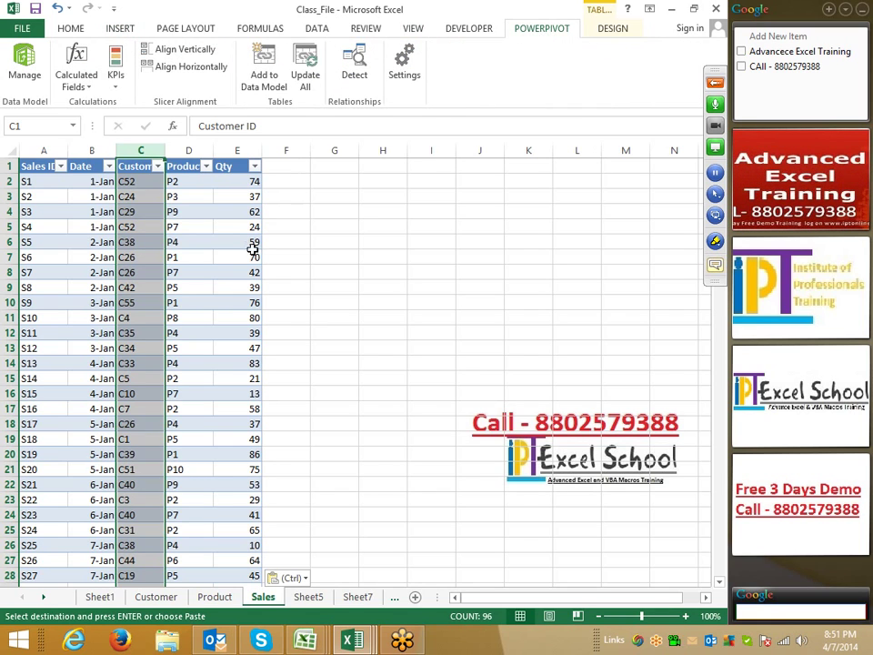
click(383, 241)
- Check in Excel's ribbon customization options that POWERPIVOT is enabled among the main tabs, then accept the options
click(27, 28)
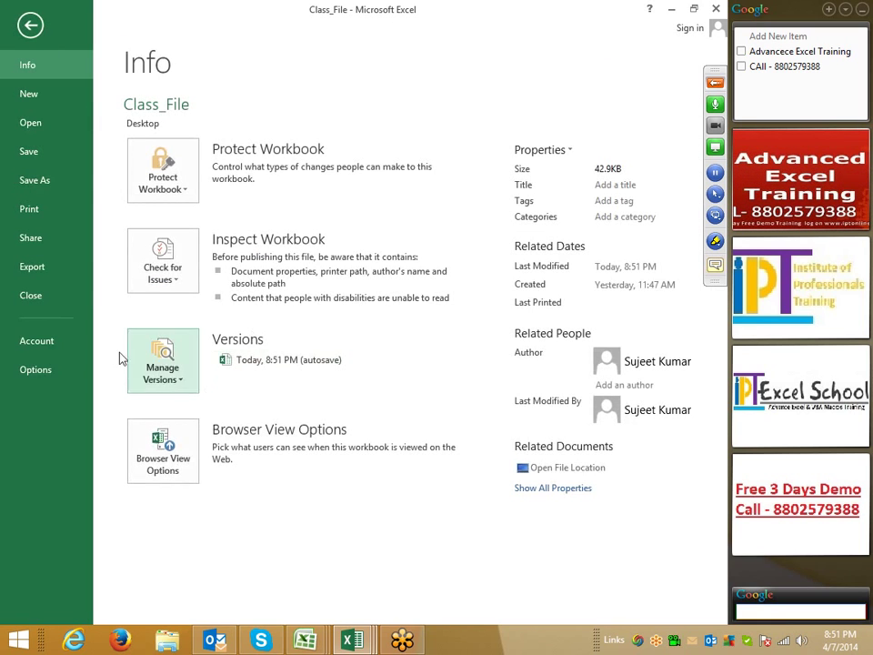
click(45, 375)
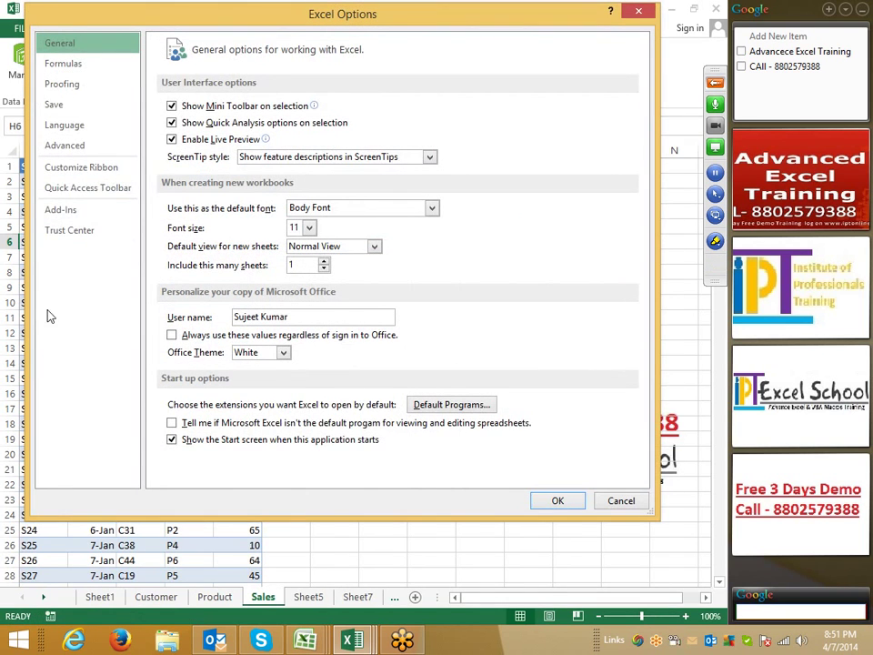
click(72, 169)
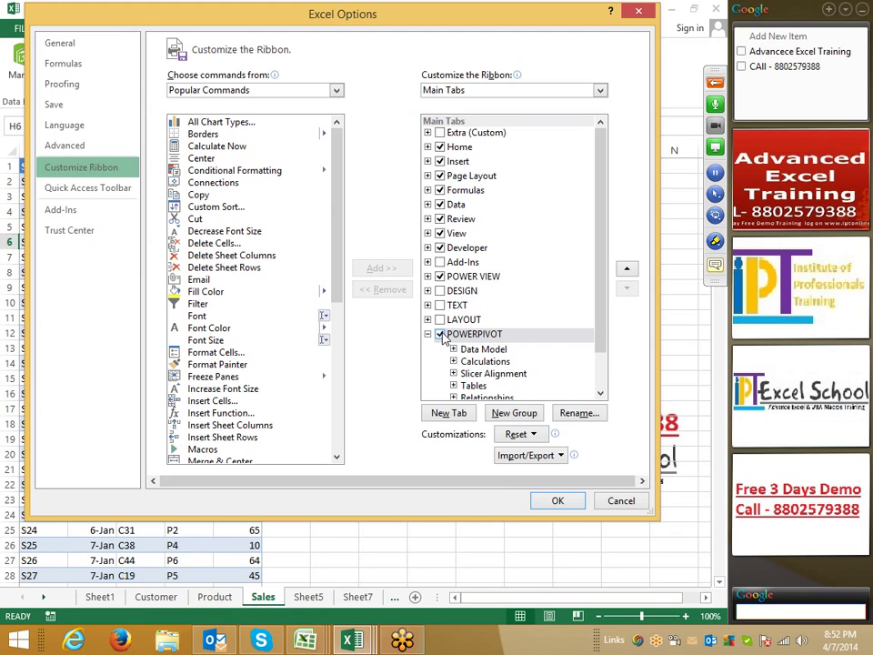
click(541, 500)
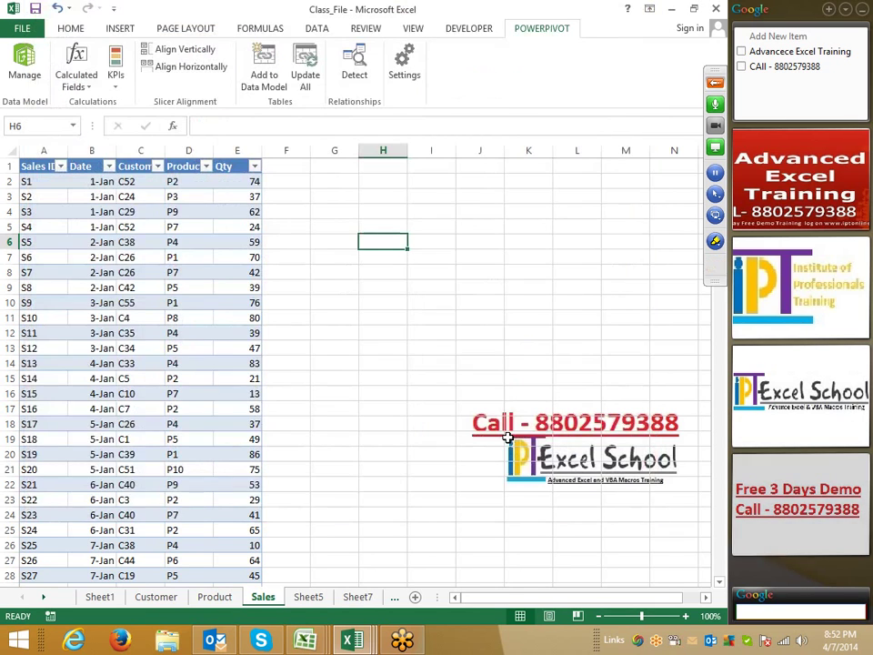
- Open the PowerPivot data model window from a cell in the Sales table
click(353, 332)
click(145, 232)
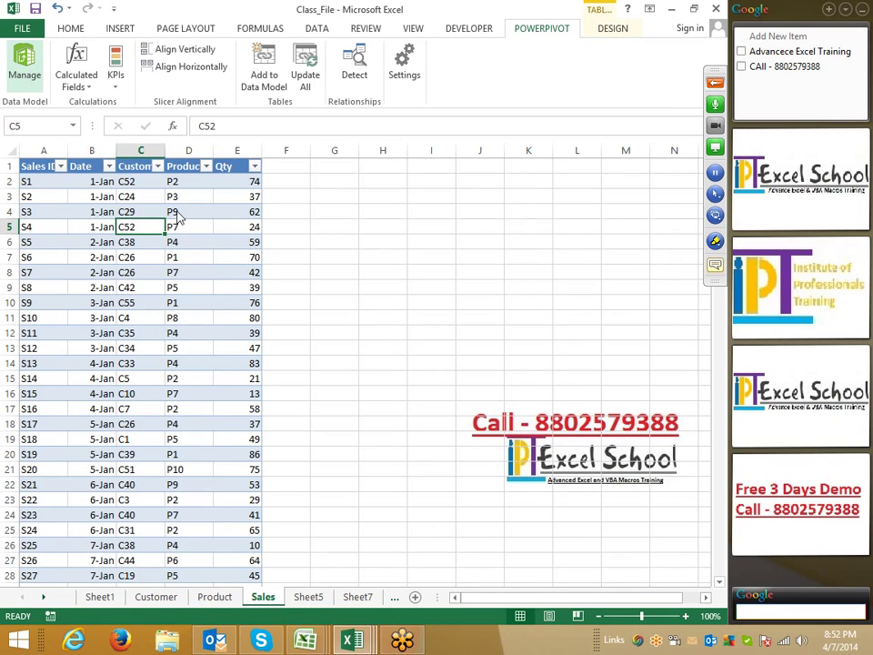
click(6, 54)
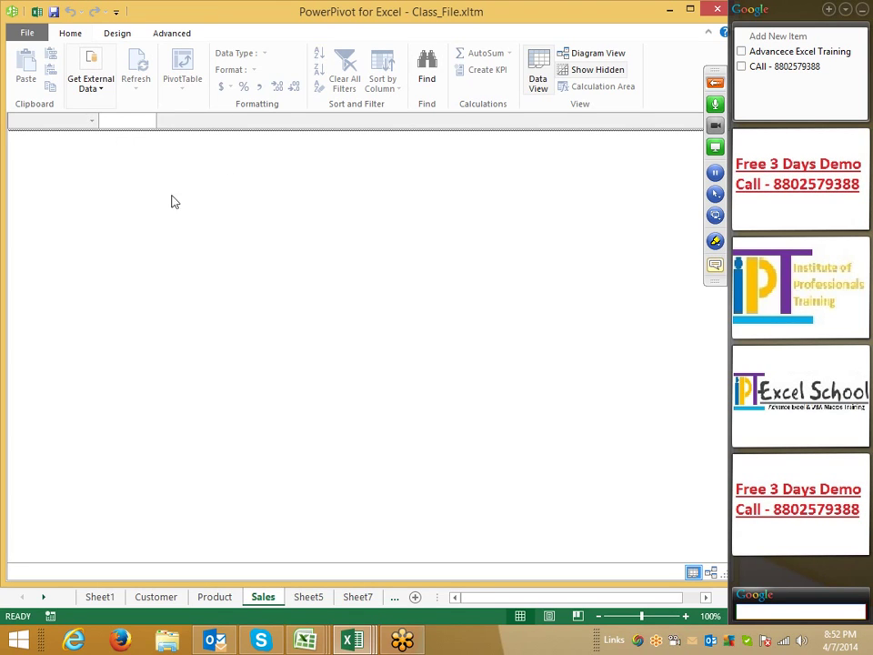
mouse_move(306, 637)
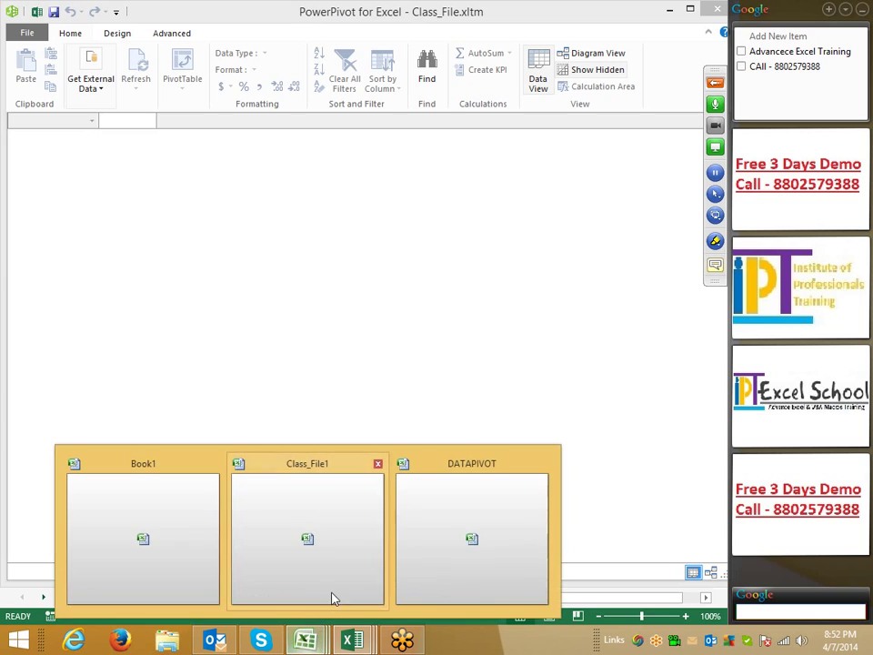
click(428, 571)
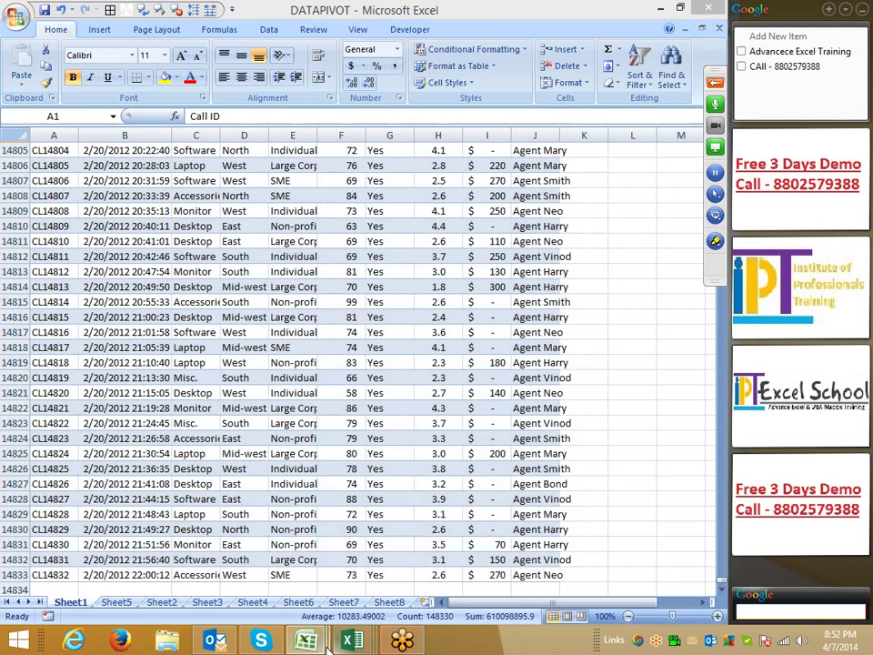
mouse_move(306, 638)
click(300, 607)
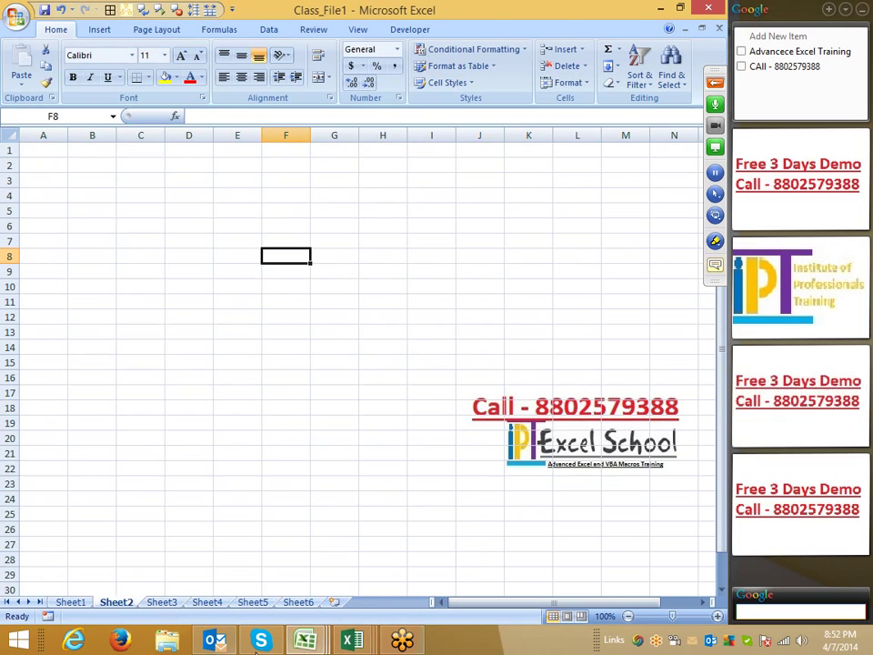
- Return to the Class_File workbook and add the table on the Customer sheet to the PowerPivot data model
mouse_move(368, 643)
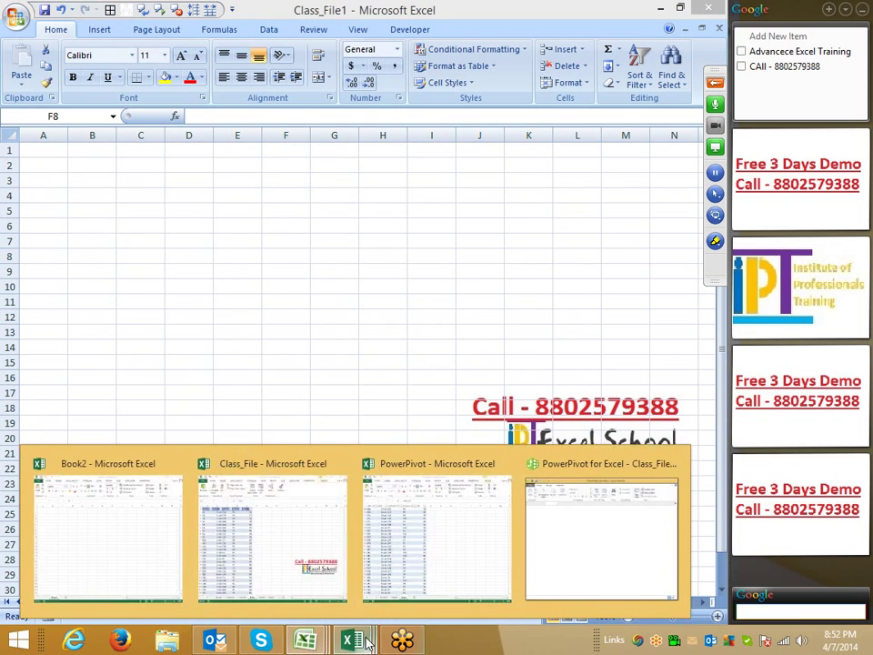
click(278, 575)
click(168, 597)
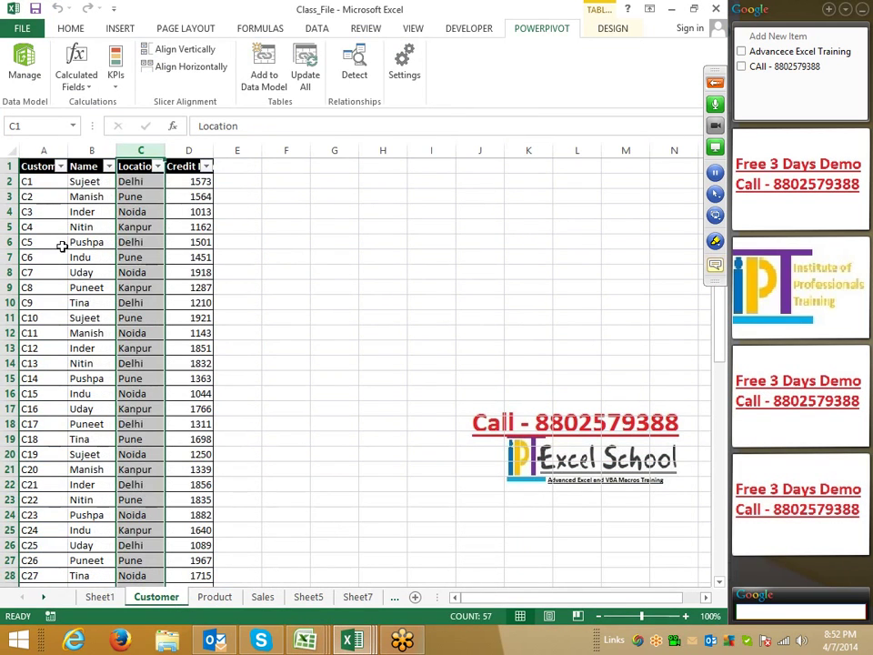
click(40, 206)
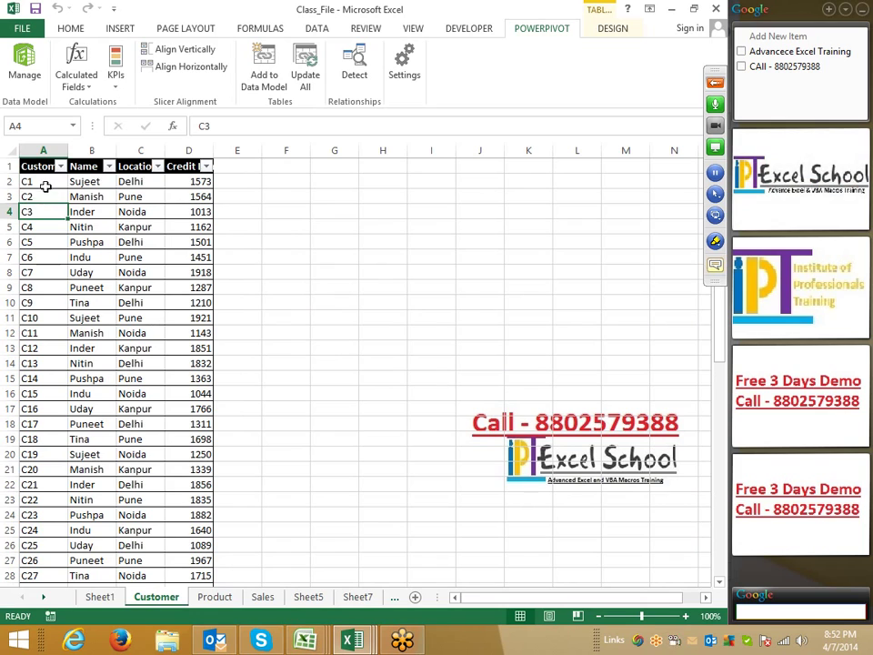
click(45, 183)
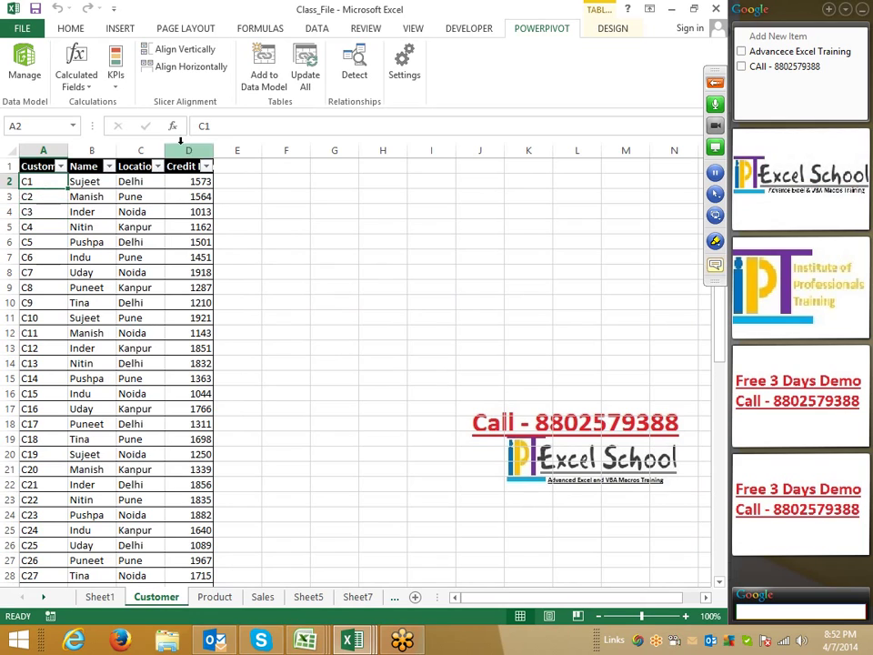
click(263, 80)
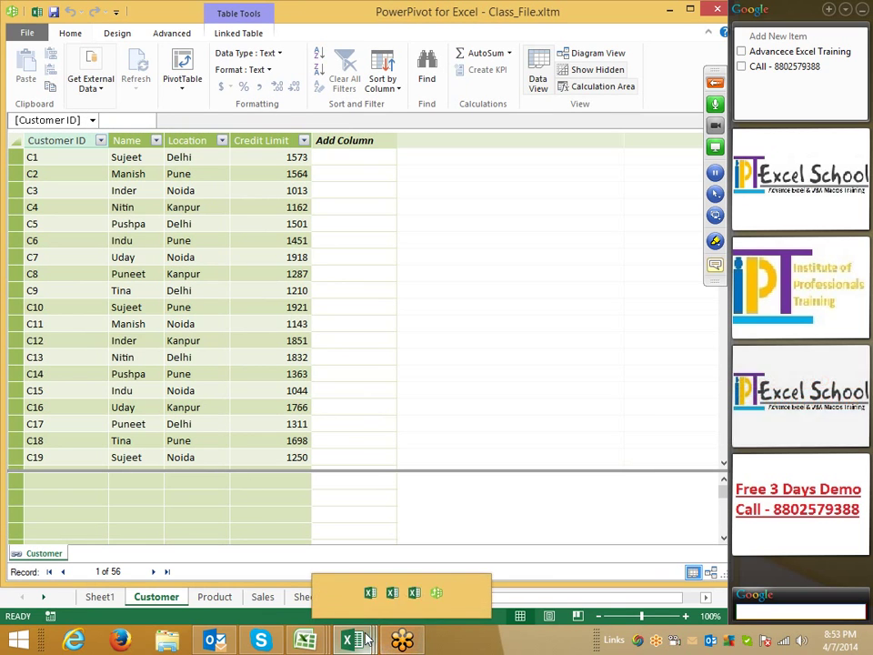
- Return to the Class_File workbook and add the table on the Product sheet to the data model
mouse_move(359, 639)
click(269, 570)
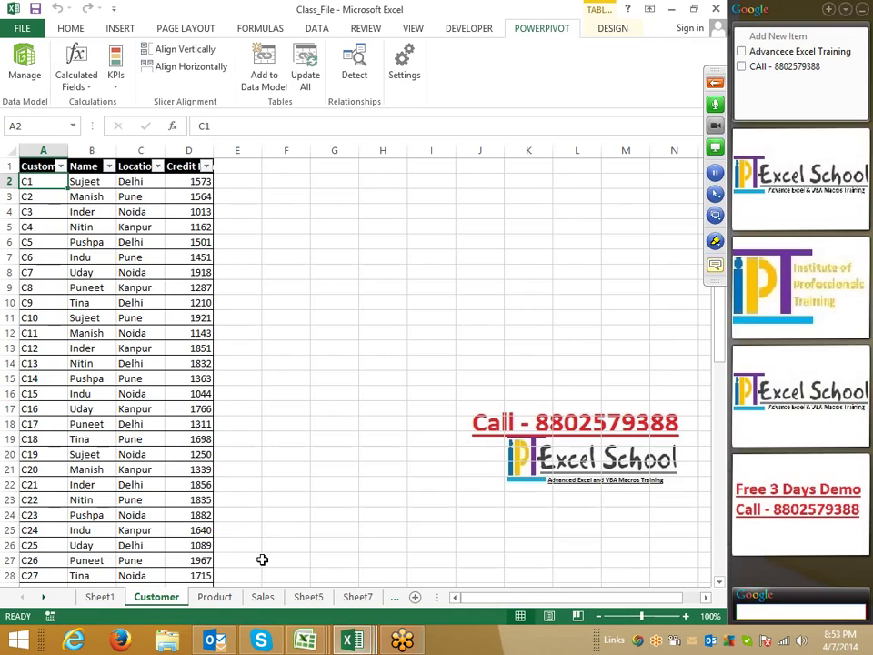
click(215, 597)
click(49, 198)
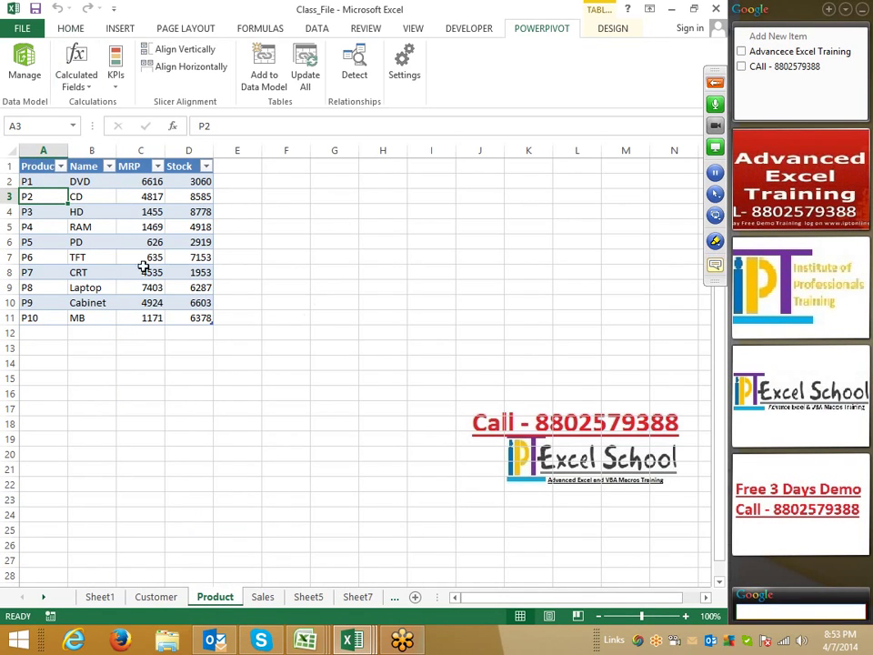
click(57, 28)
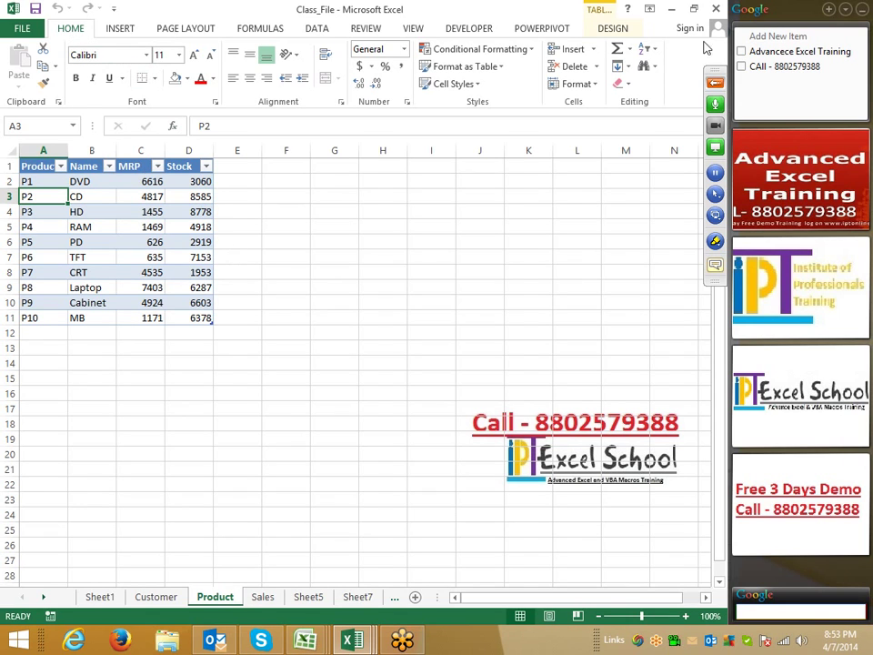
click(544, 28)
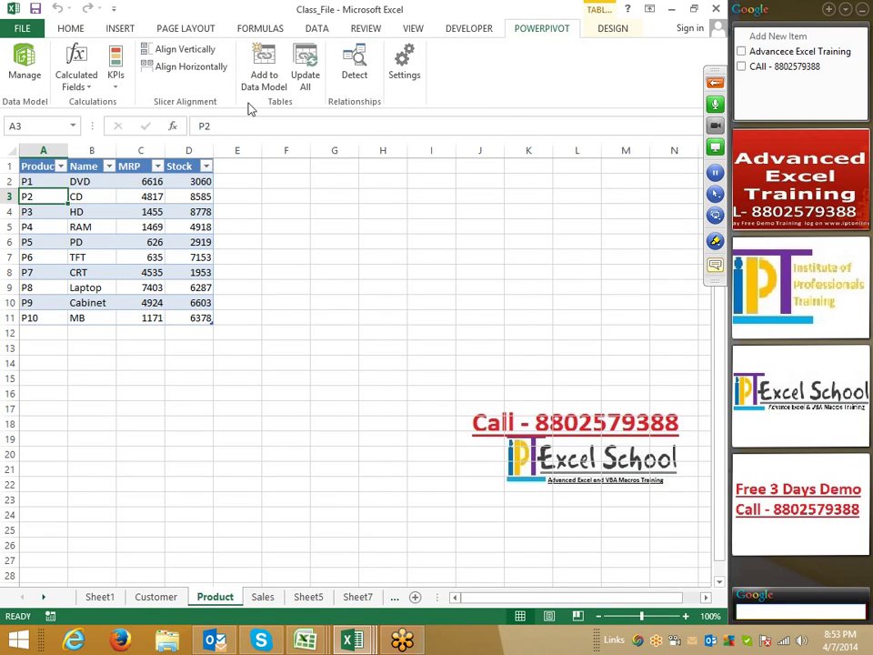
click(264, 68)
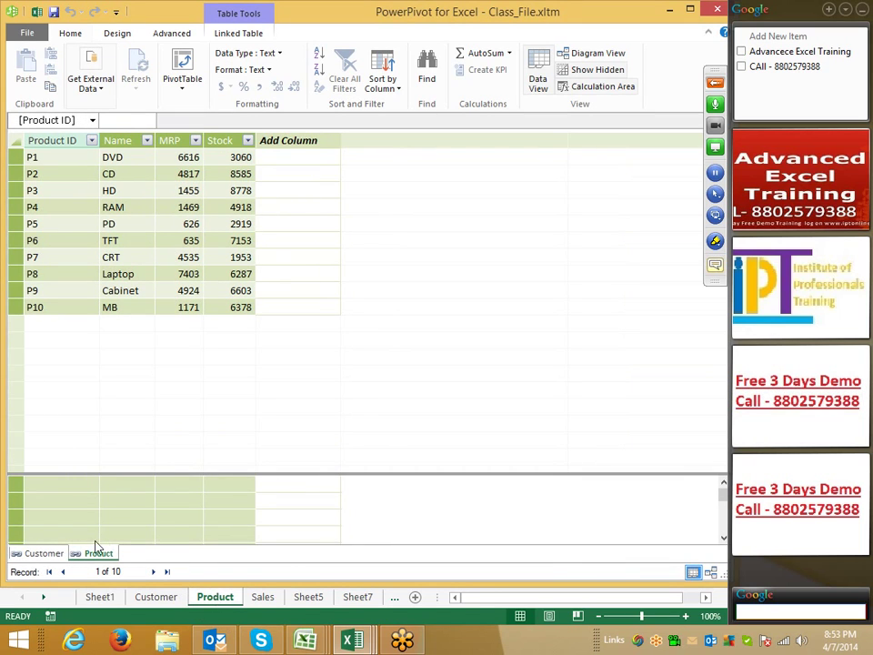
- Return to the Class_File workbook and add the table on the Sales sheet to the data model
click(266, 601)
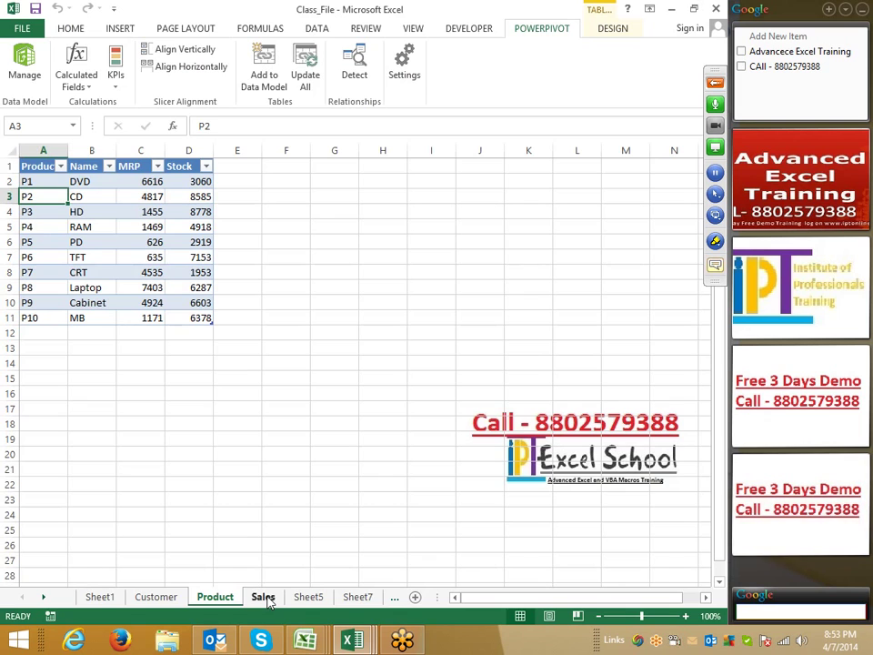
click(262, 596)
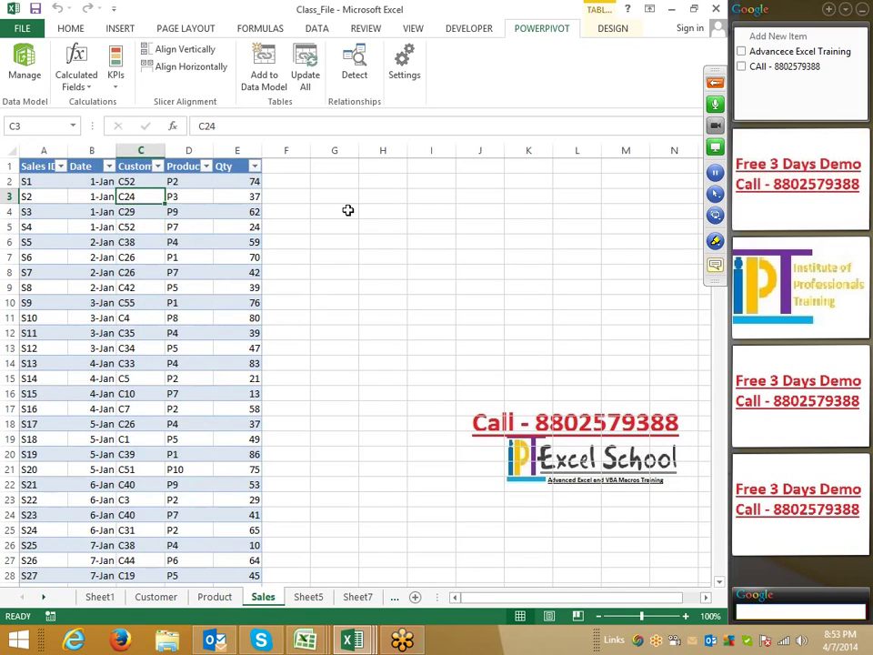
click(271, 80)
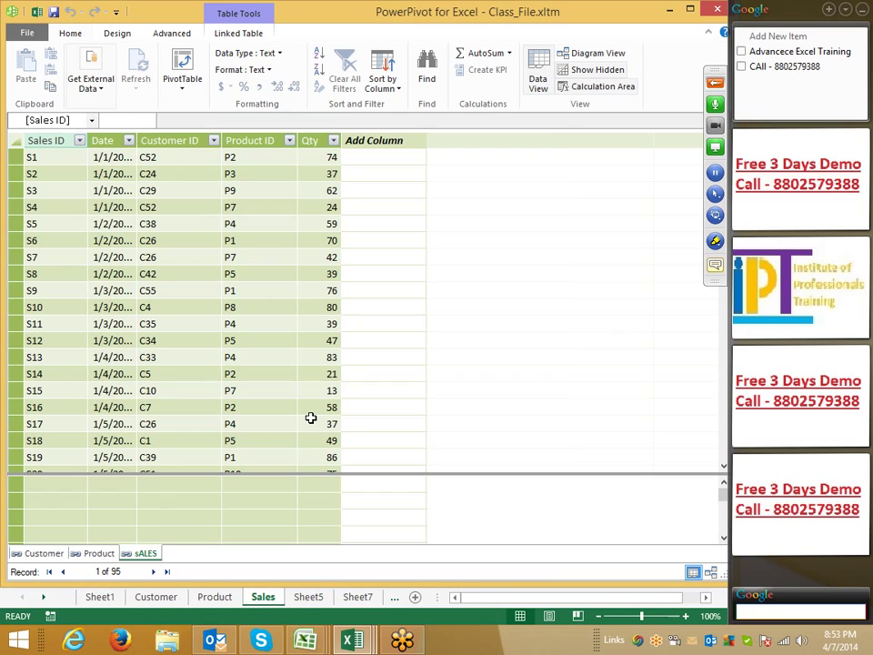
- Look through the Customer, Product and sALES tables in the data model, including the Customer ID and Product ID columns of sALES
click(309, 194)
click(207, 320)
click(91, 552)
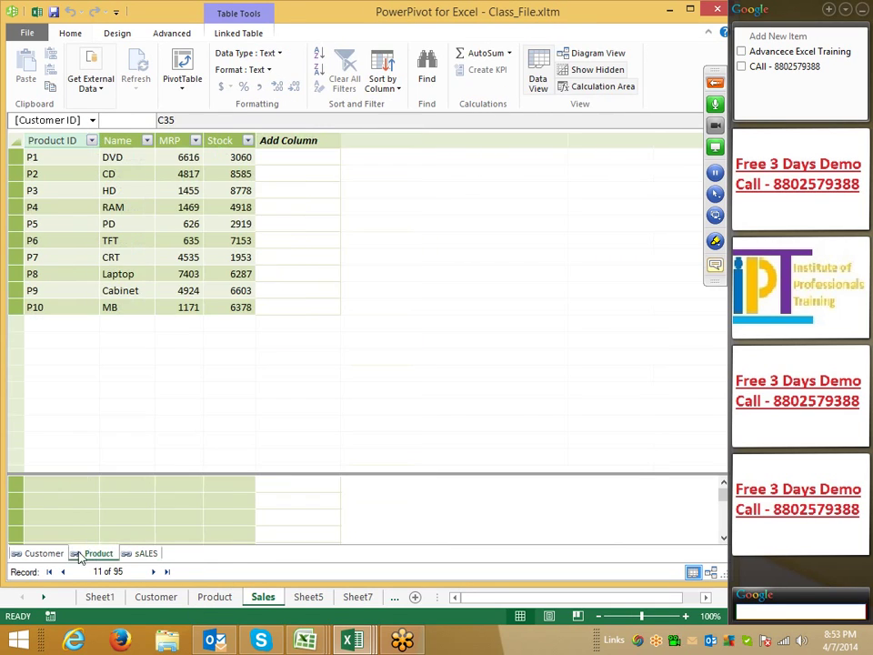
click(43, 553)
click(100, 556)
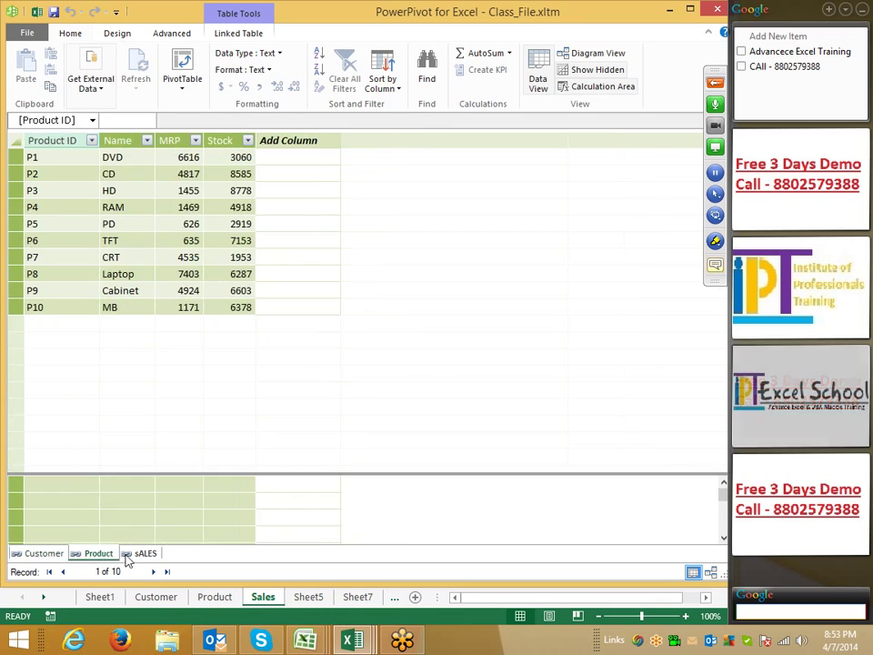
click(141, 554)
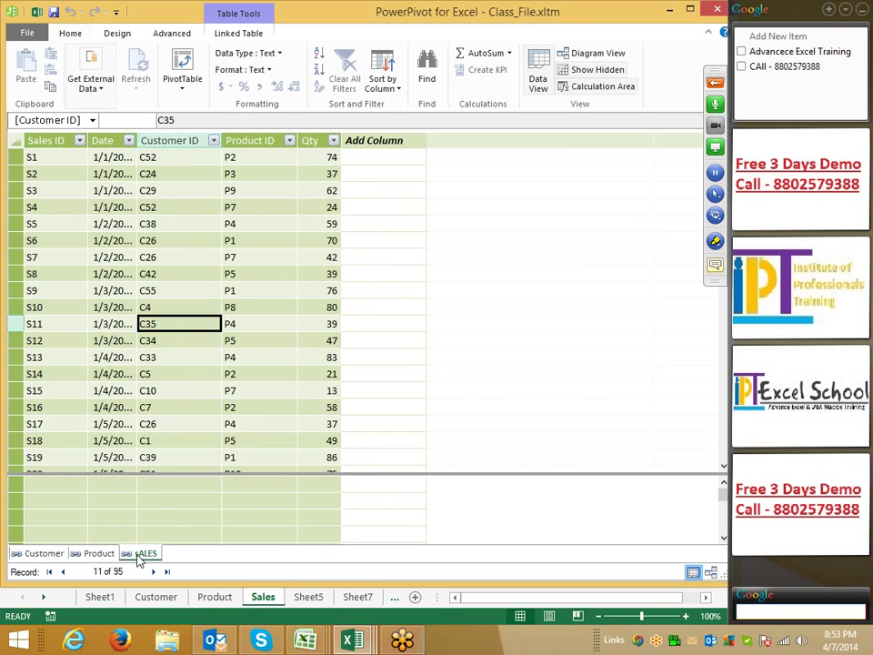
click(266, 184)
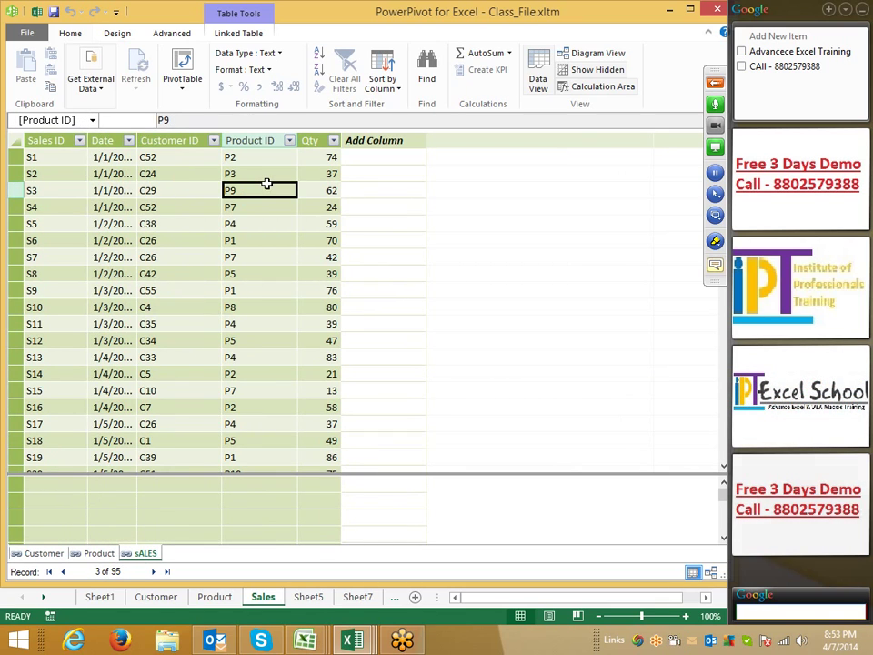
- Show the data model in Diagram View and reposition the sALES table below and between the Customer and Product tables
click(587, 50)
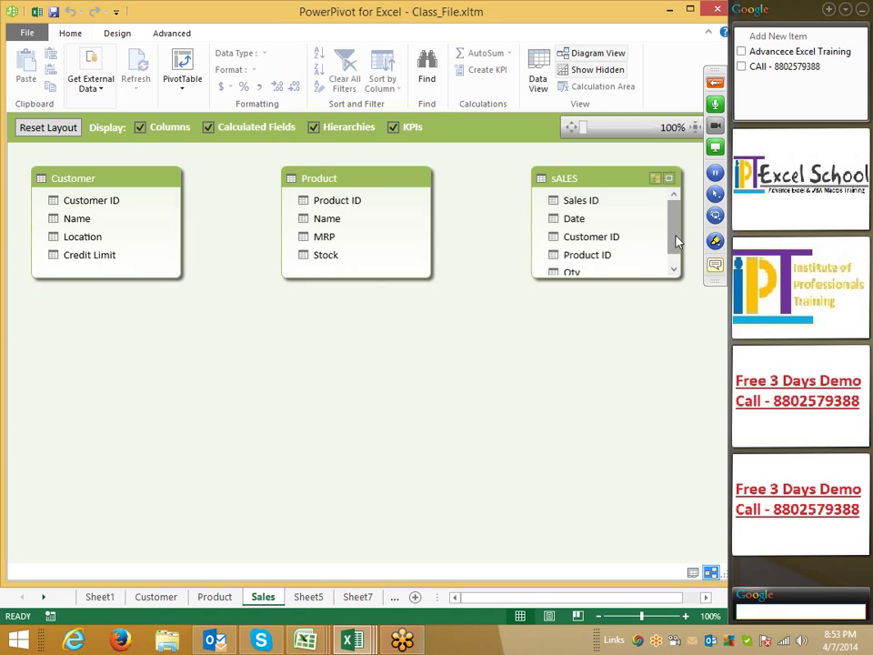
mouse_move(679, 241)
mouse_down()
mouse_move(674, 258)
mouse_move(674, 235)
mouse_up()
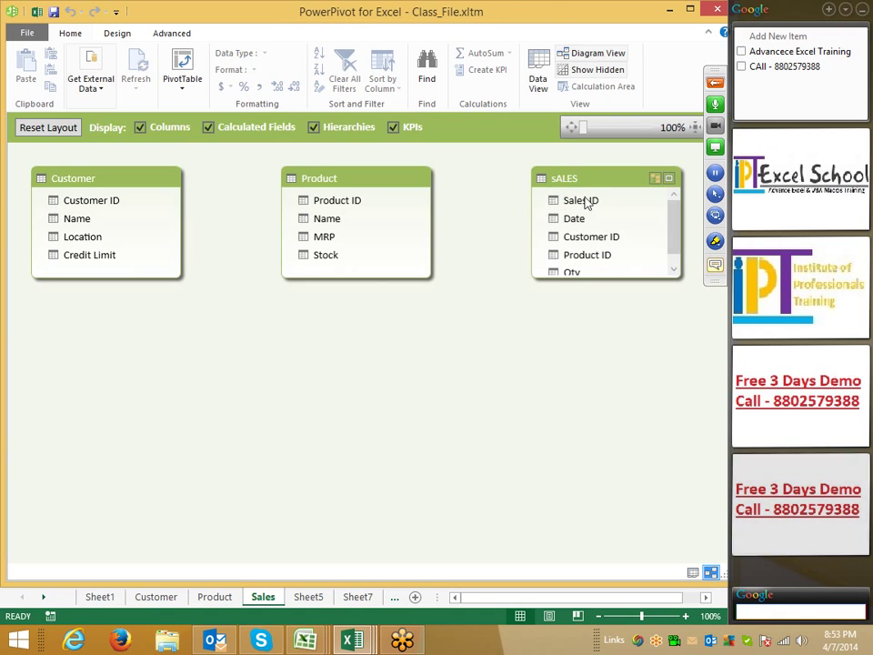
drag(582, 180, 203, 372)
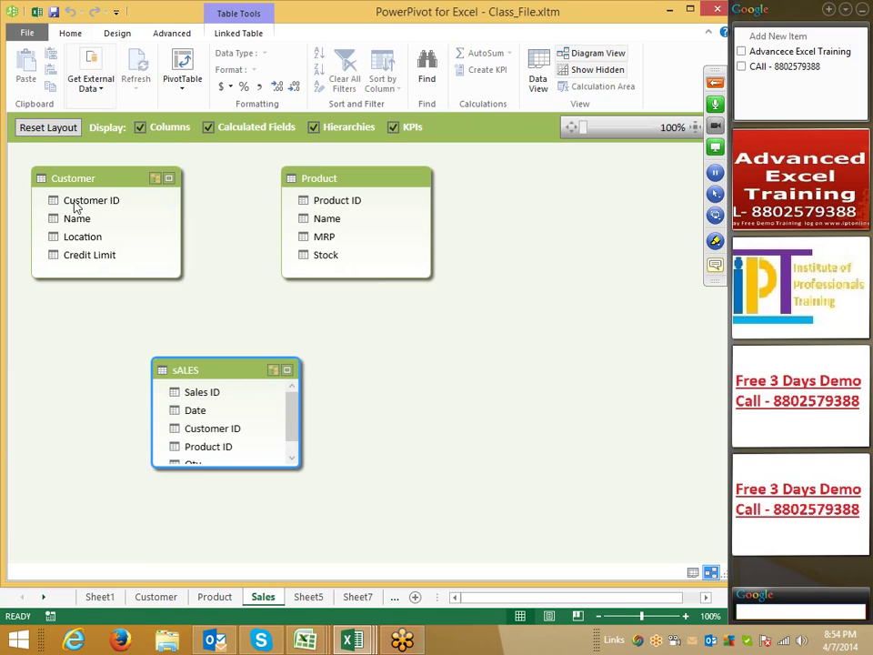
- Relate Customer ID in Customer and Product ID in Product to the matching Customer ID and Product ID fields in sALES
drag(76, 207, 211, 430)
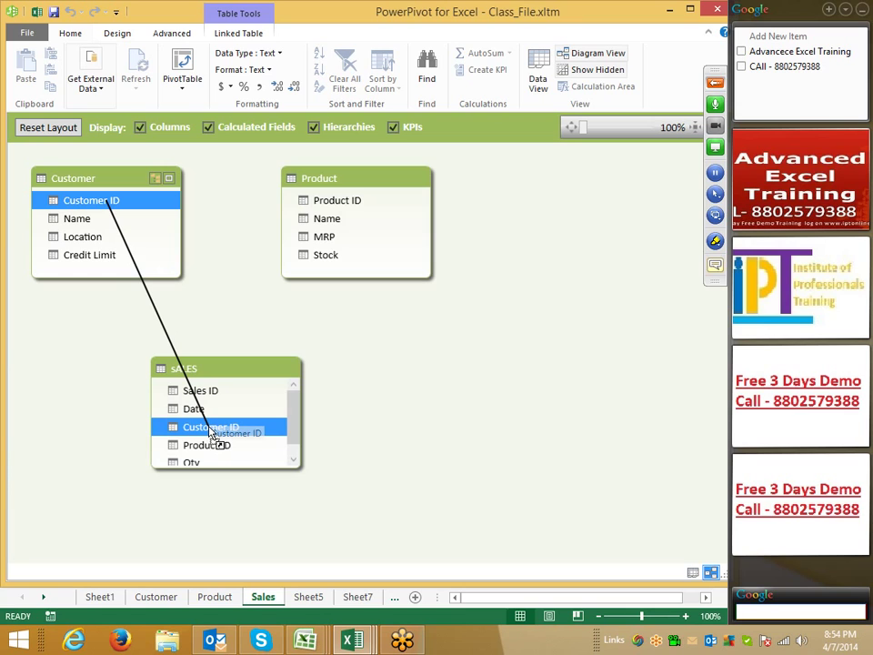
drag(209, 427, 209, 428)
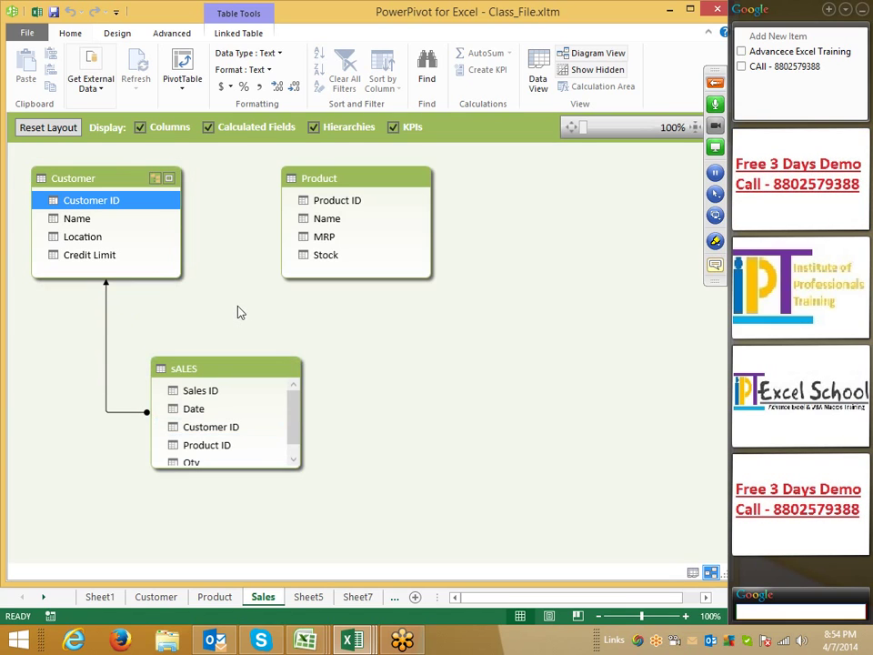
click(329, 204)
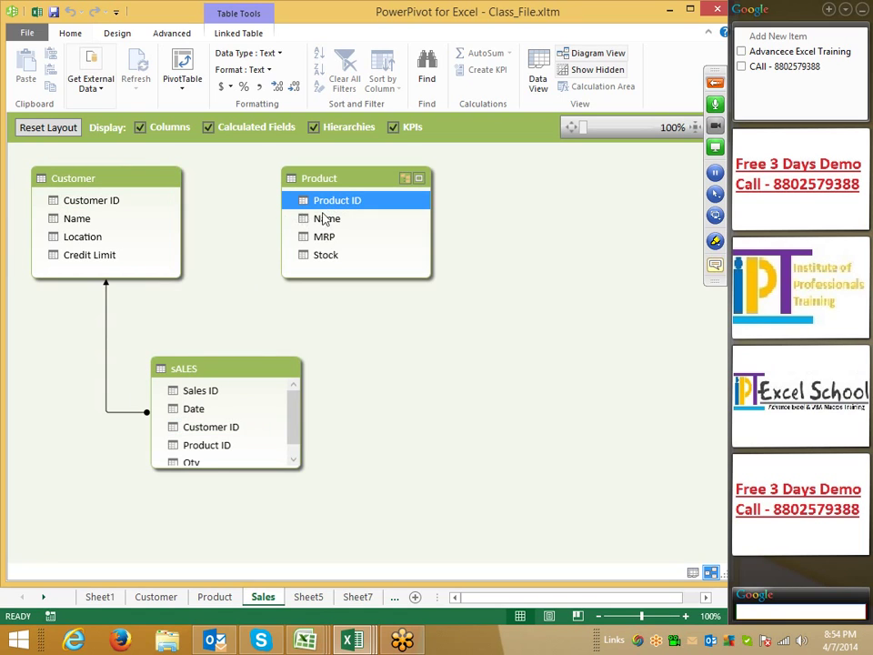
drag(337, 208, 220, 445)
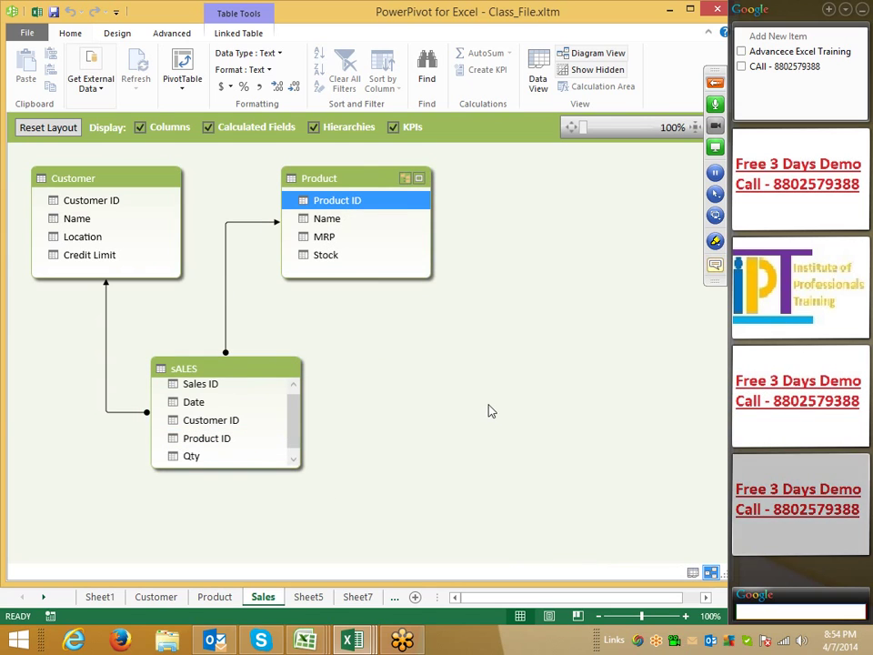
- Show the data model in Data View and add a column named MRP to the sALES table
click(539, 83)
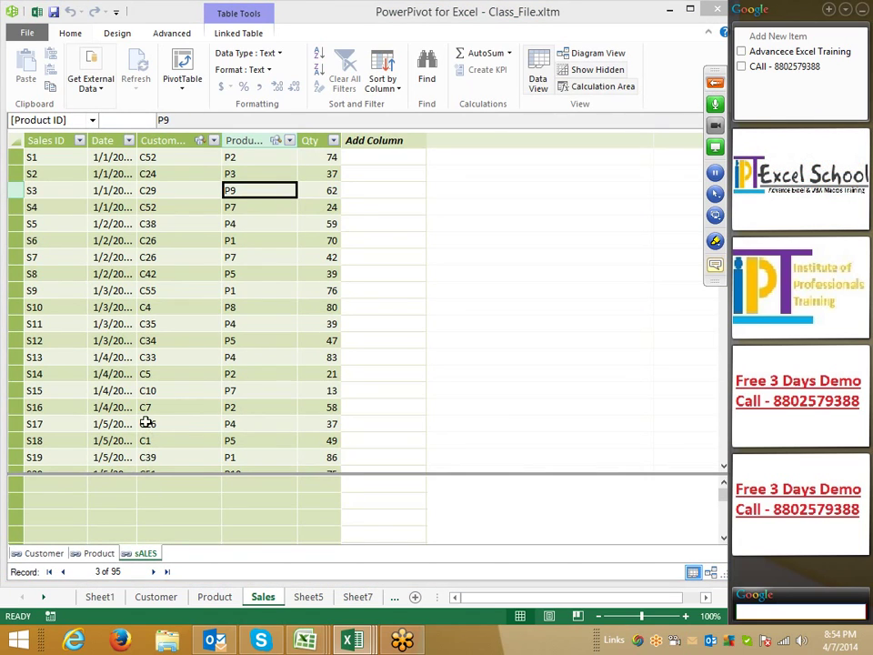
click(259, 160)
click(353, 159)
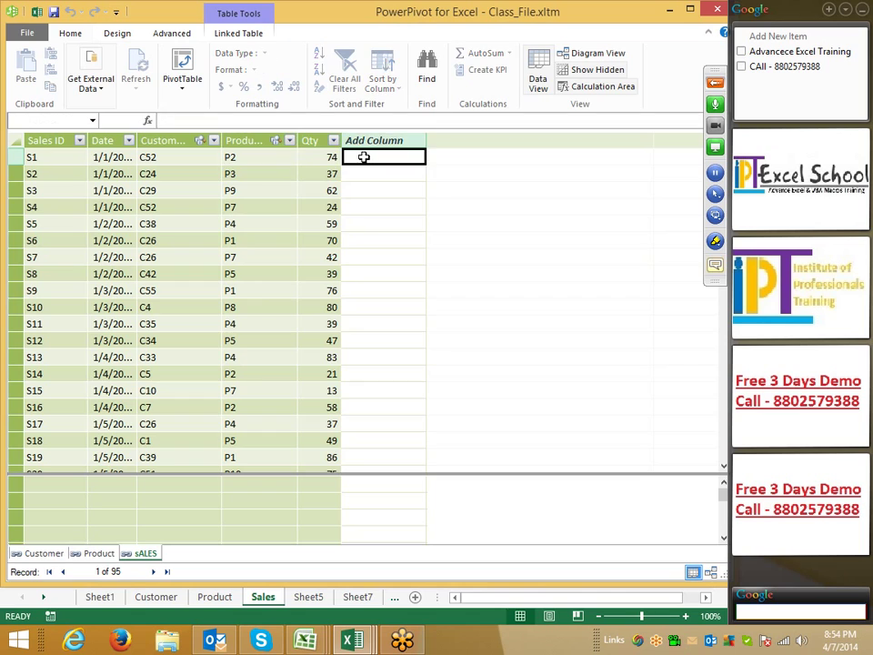
click(370, 141)
double_click(371, 141)
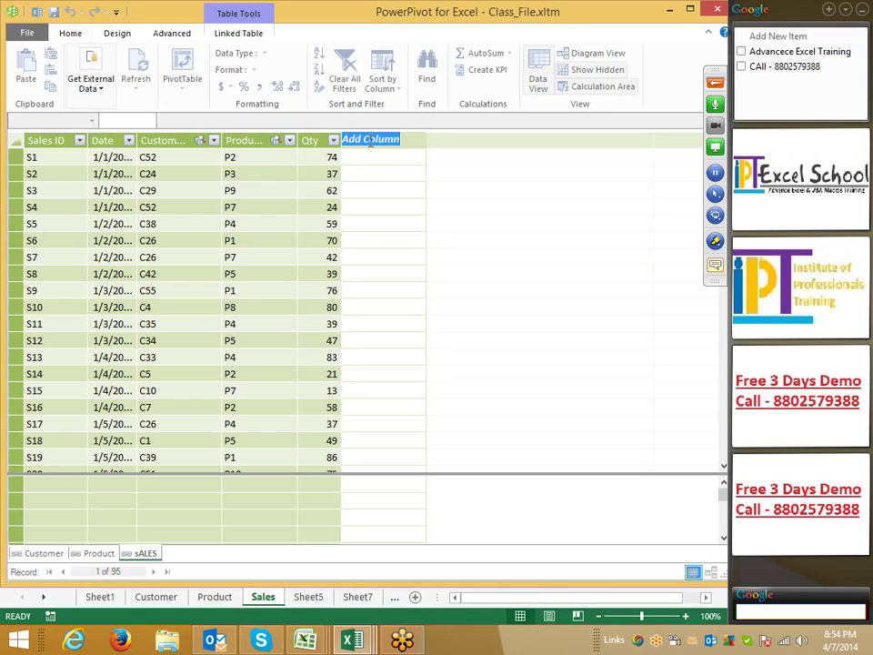
text(MRP)
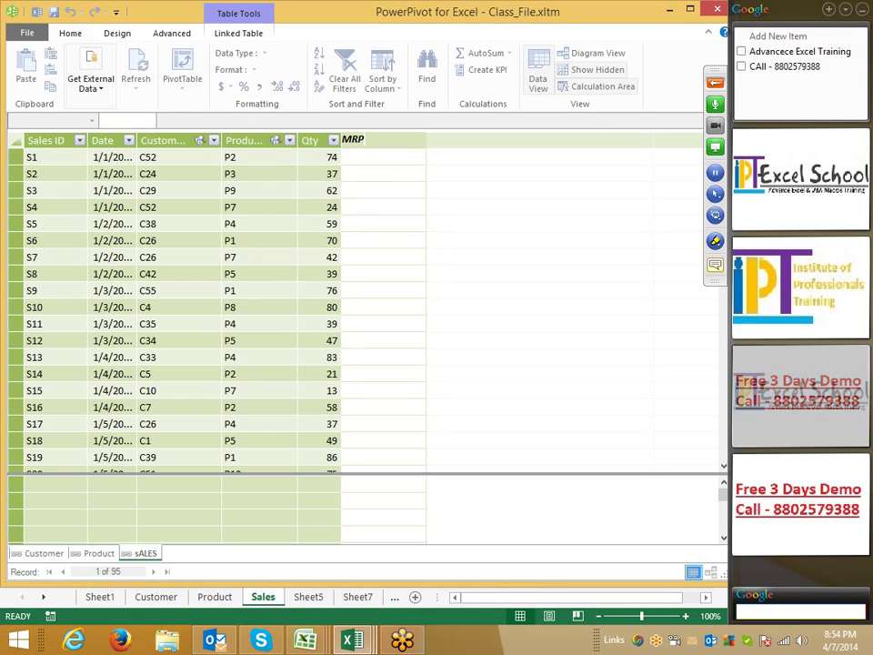
key(Return)
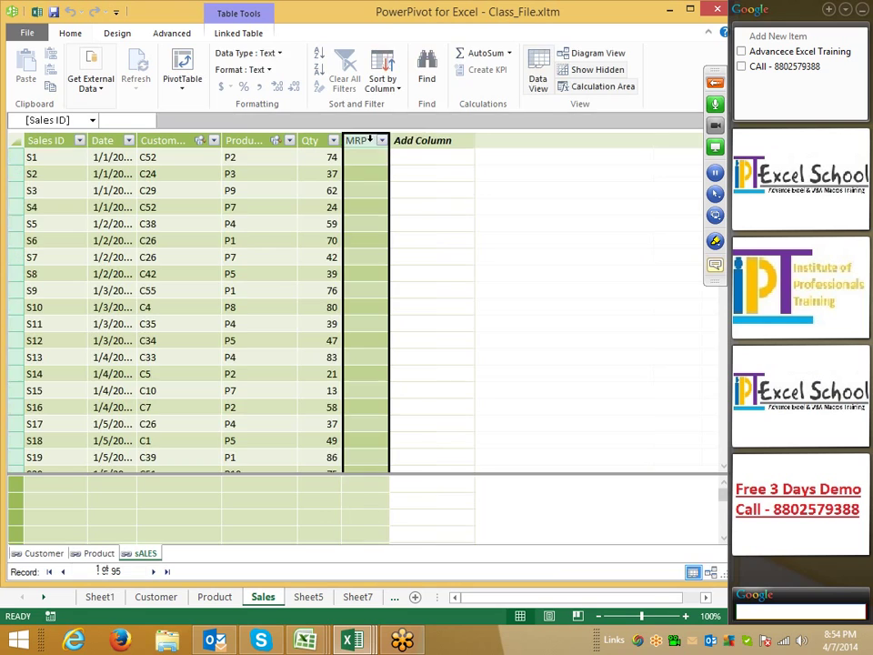
- Fill the MRP column of sALES with the formula =RELATED(Product[MRP])
click(374, 158)
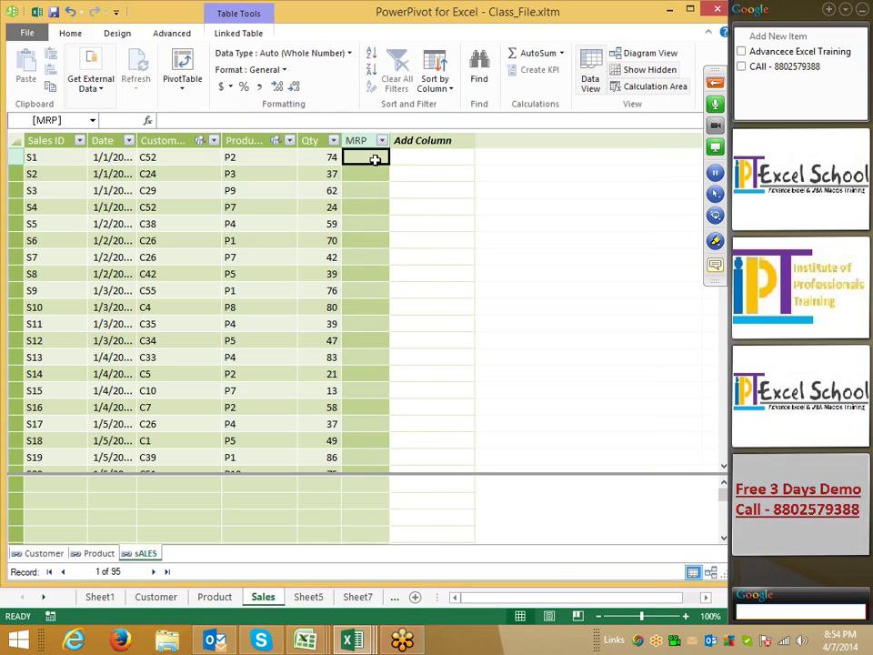
text(=r)
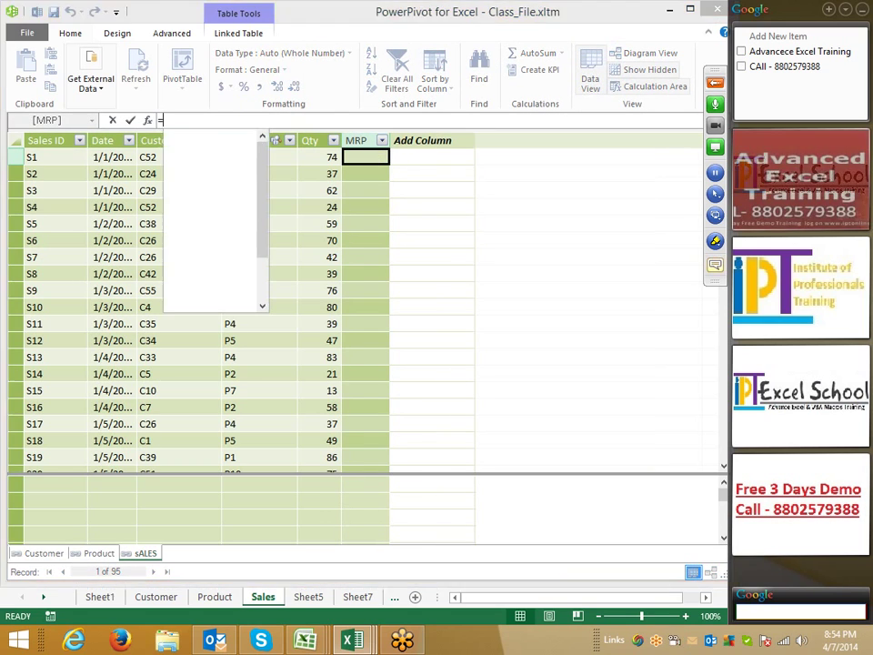
text(e)
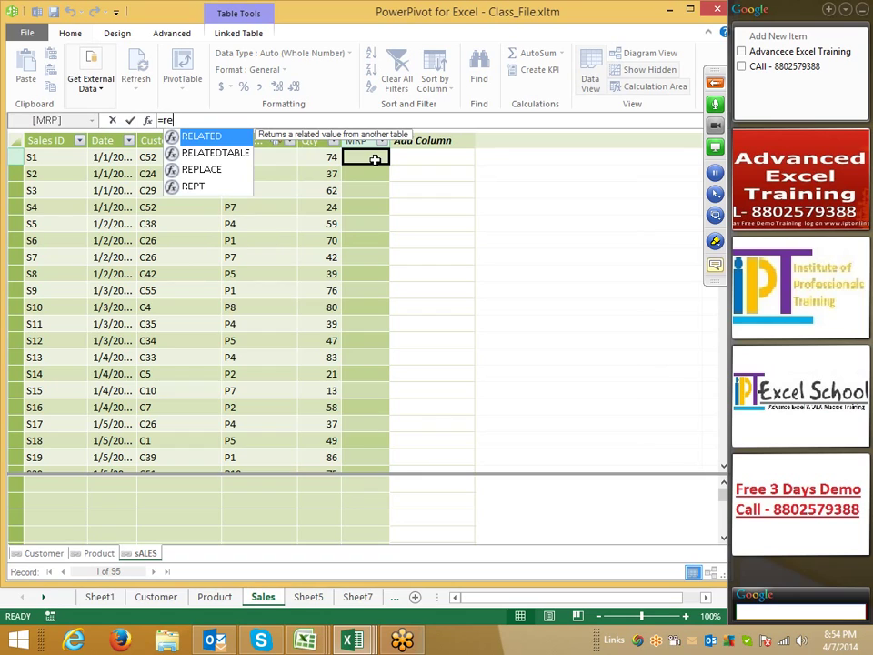
key(Tab)
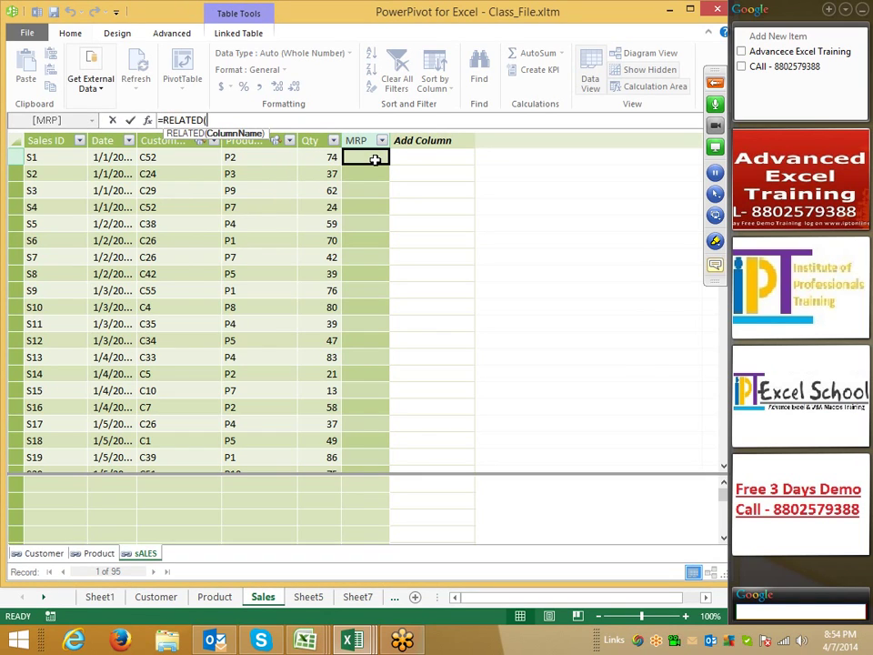
text(pr)
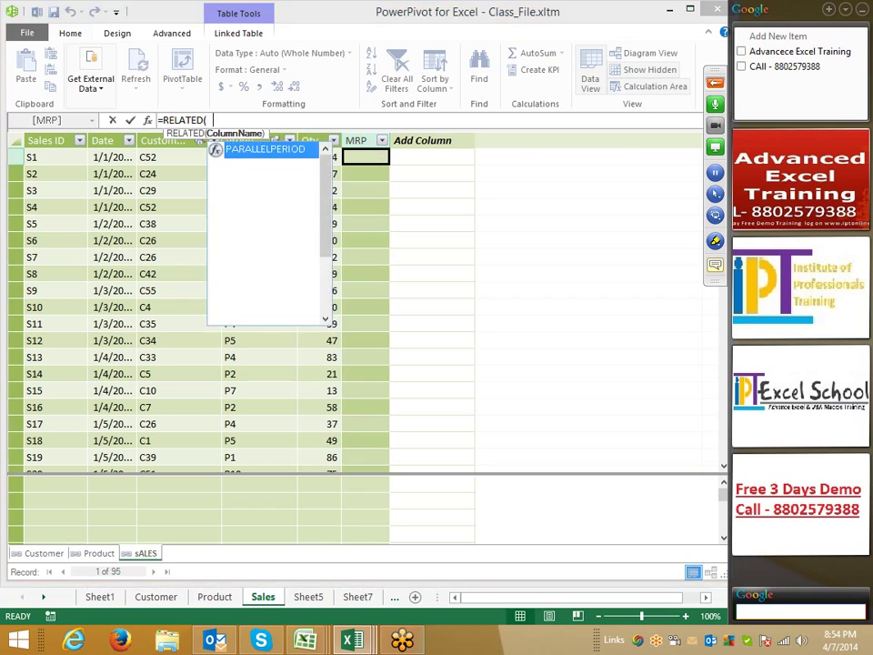
key(Down)
key(Down)
key(Down)
key(Down)
key(Down)
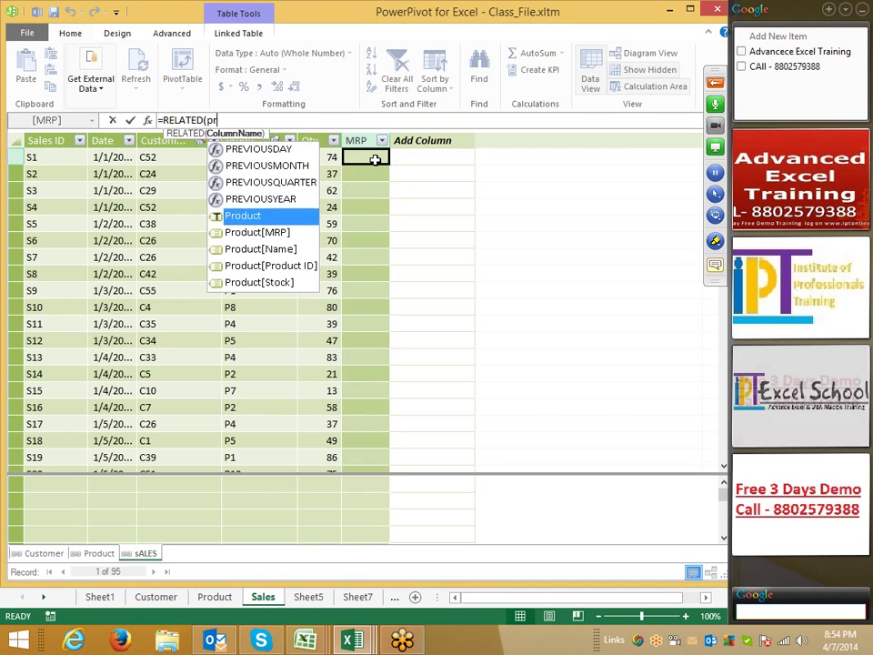
key(Tab)
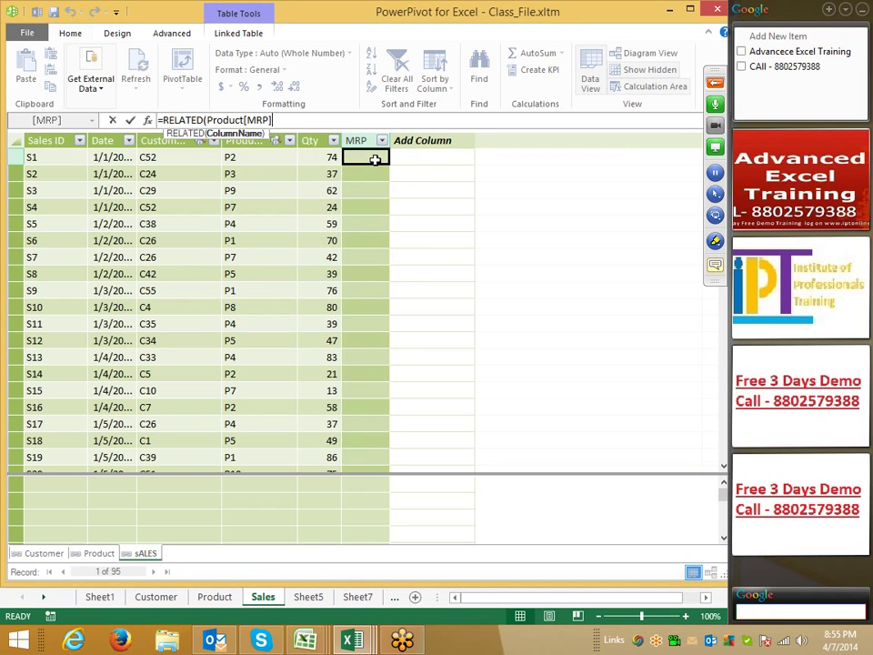
text())
key(Return)
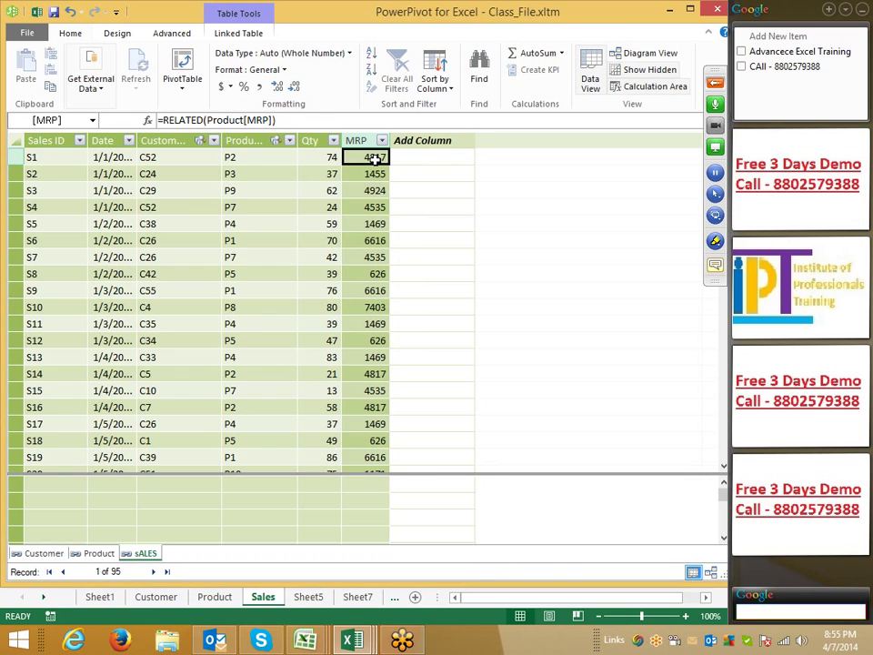
- Add a column named Amt after MRP in the sALES table and select its first cell
click(424, 140)
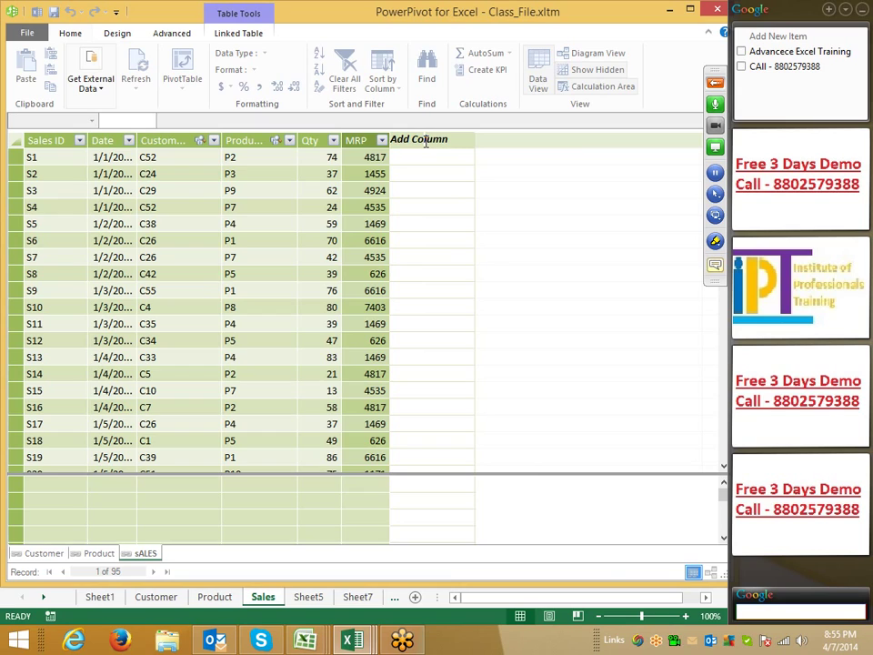
drag(454, 139, 393, 135)
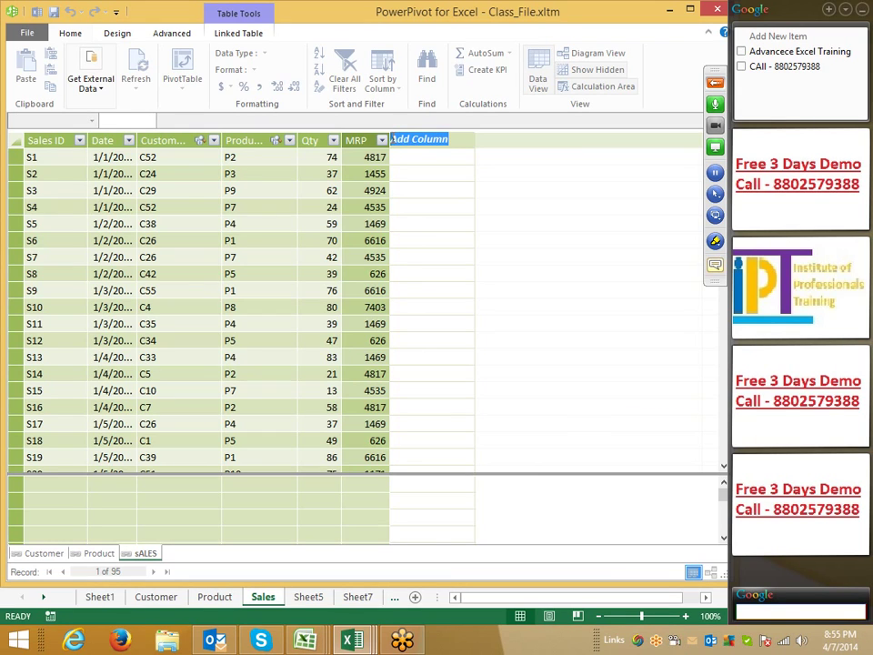
text(A)
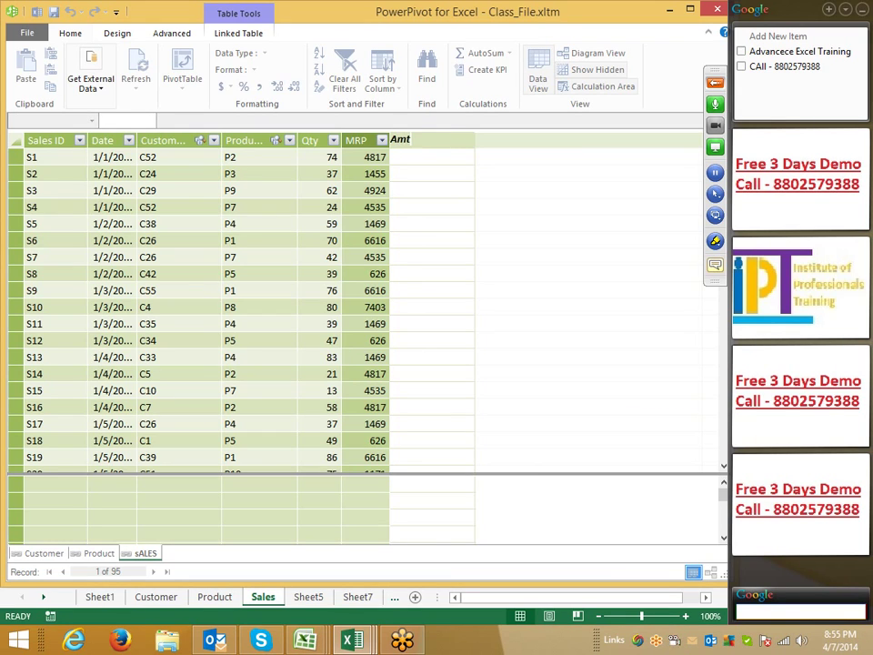
text(mt)
key(Return)
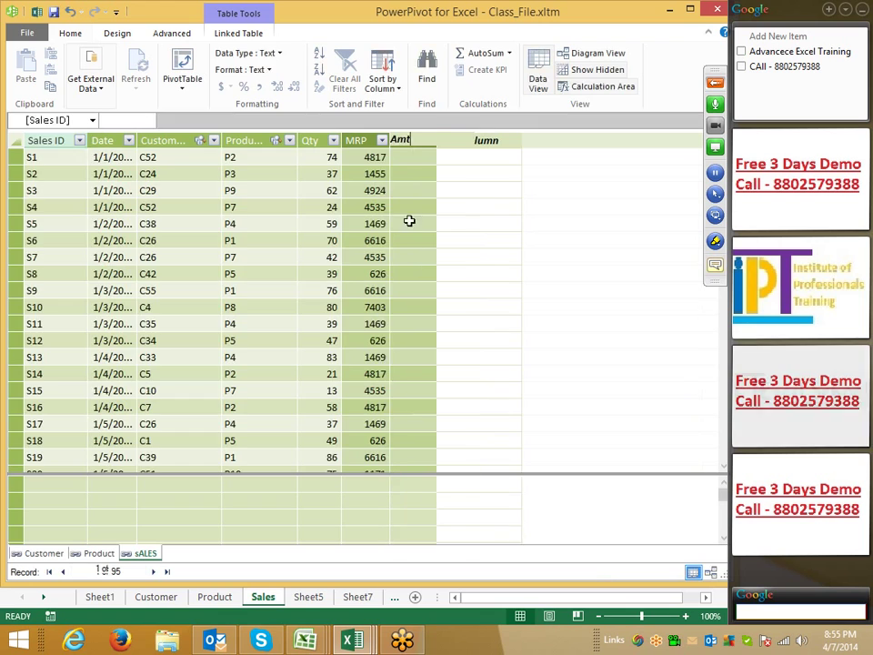
click(403, 157)
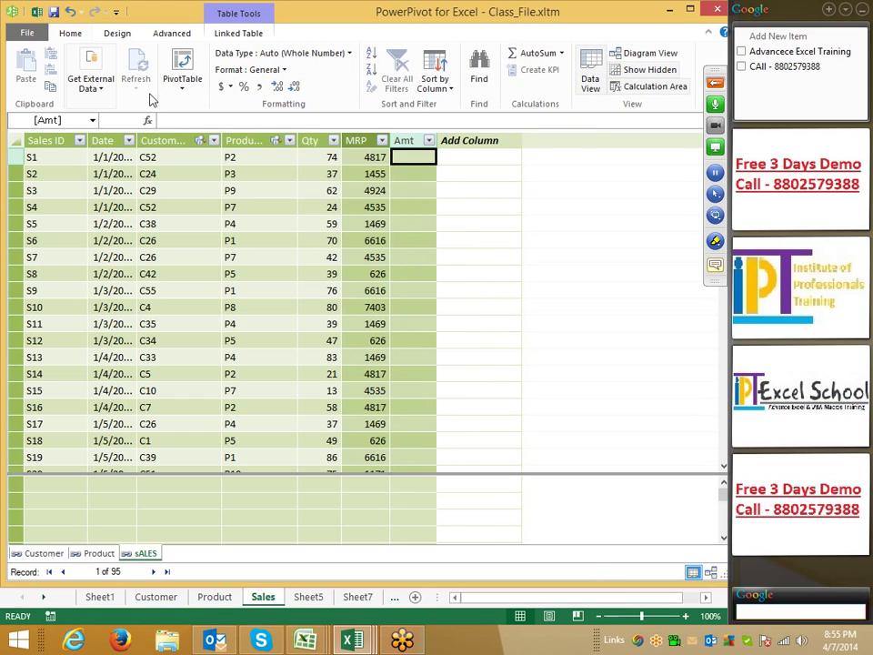
click(103, 95)
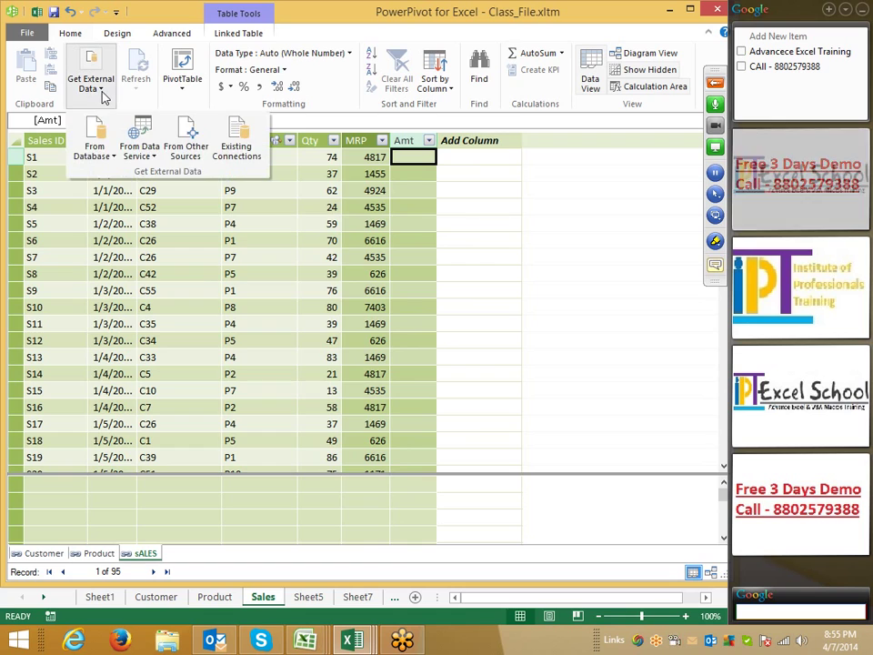
click(408, 156)
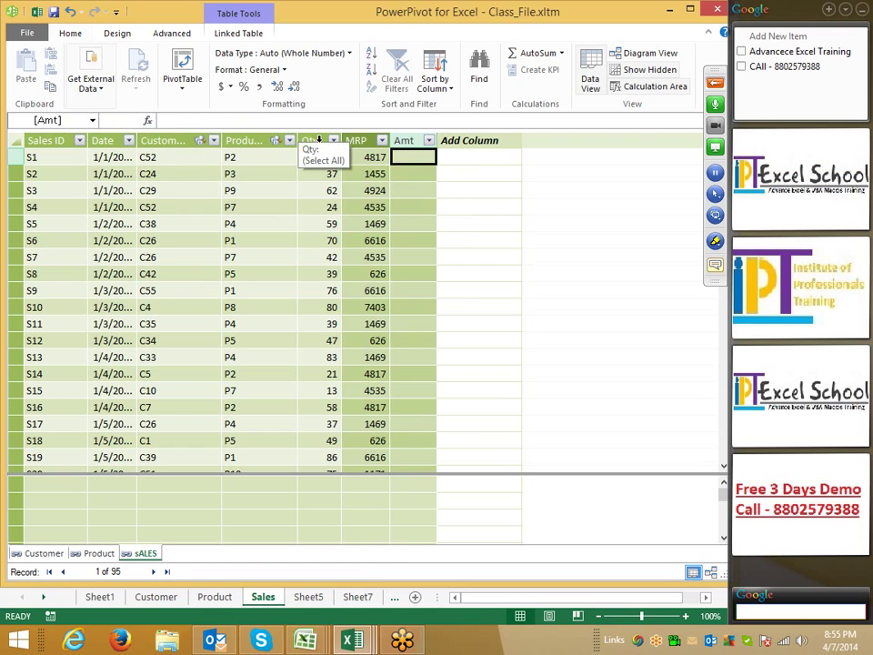
text(=r)
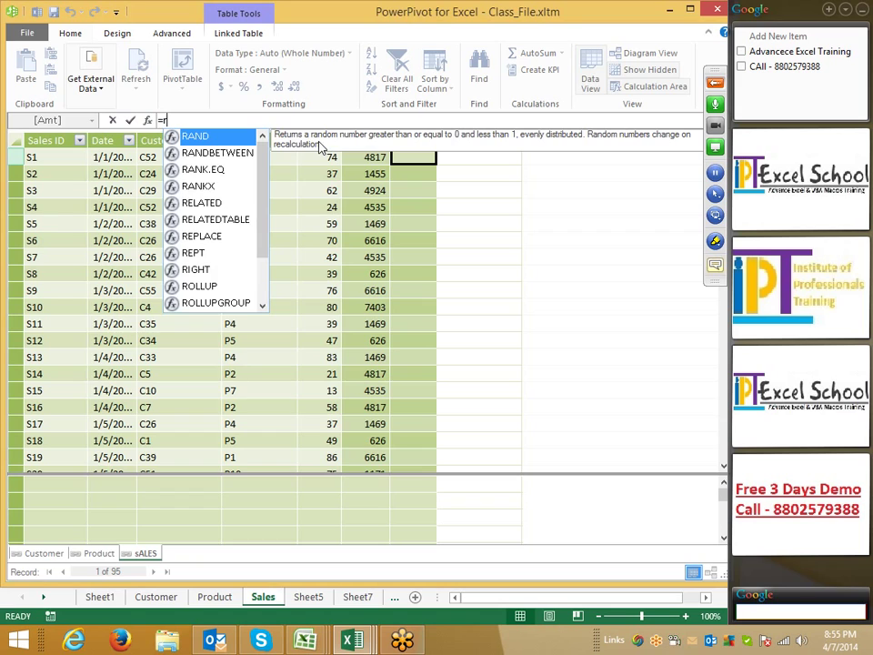
text(e)
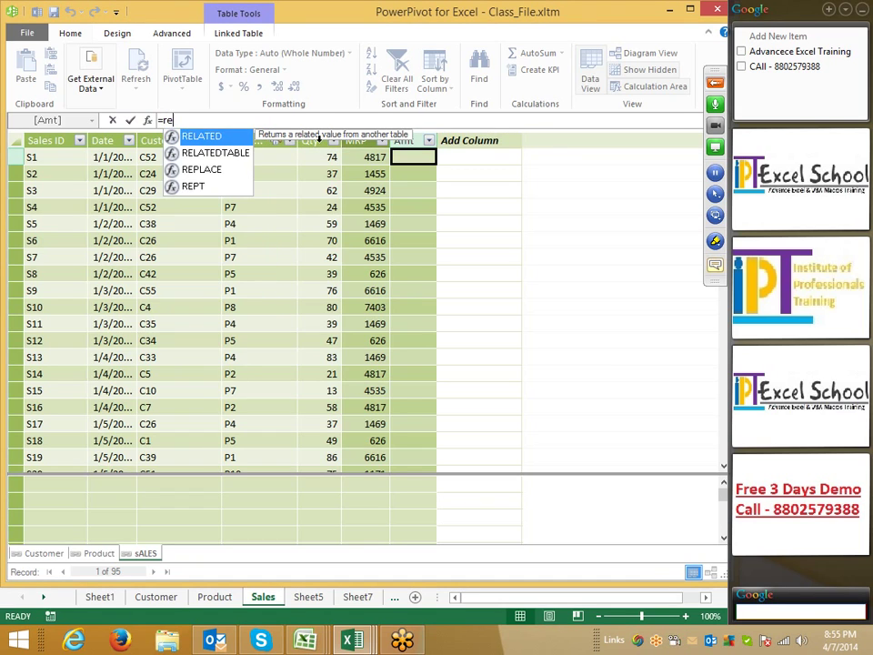
key(Tab)
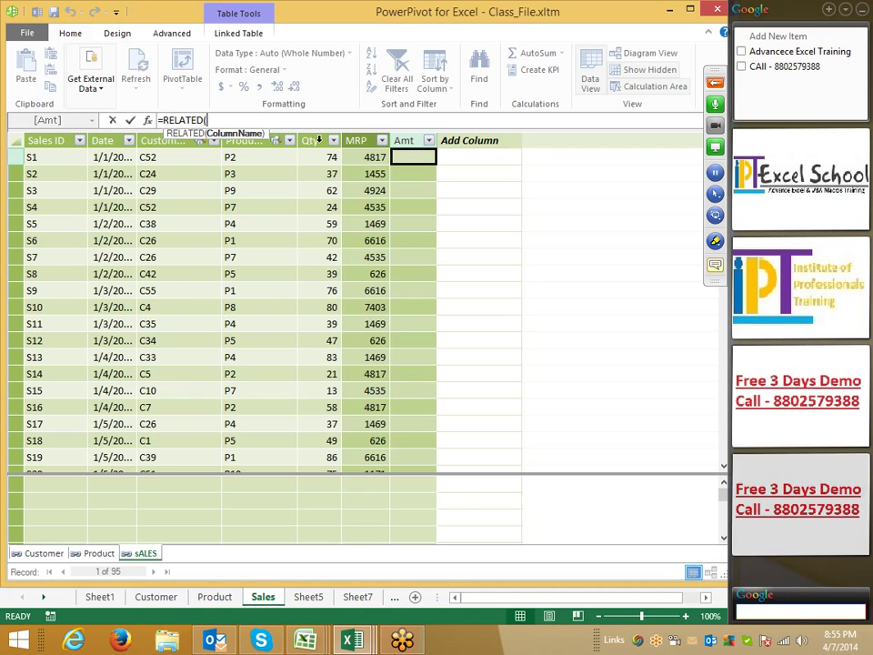
key(BackSpace)
key(BackSpace)
key(BackSpace)
key(BackSpace)
key(BackSpace)
key(BackSpace)
key(BackSpace)
key(BackSpace)
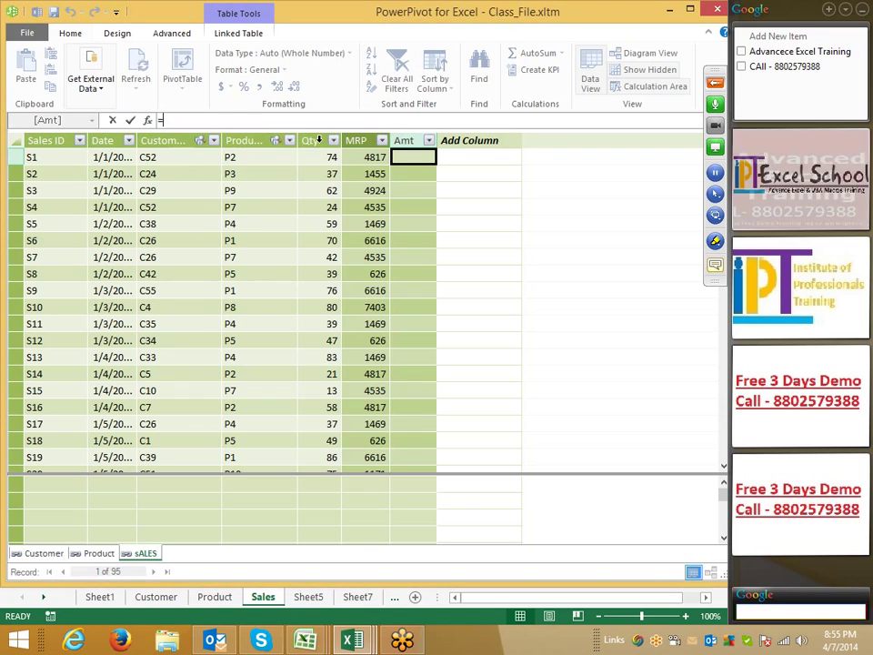
- Fill the Amt column of sALES with the formula =[Qty]*[MRP]
click(314, 157)
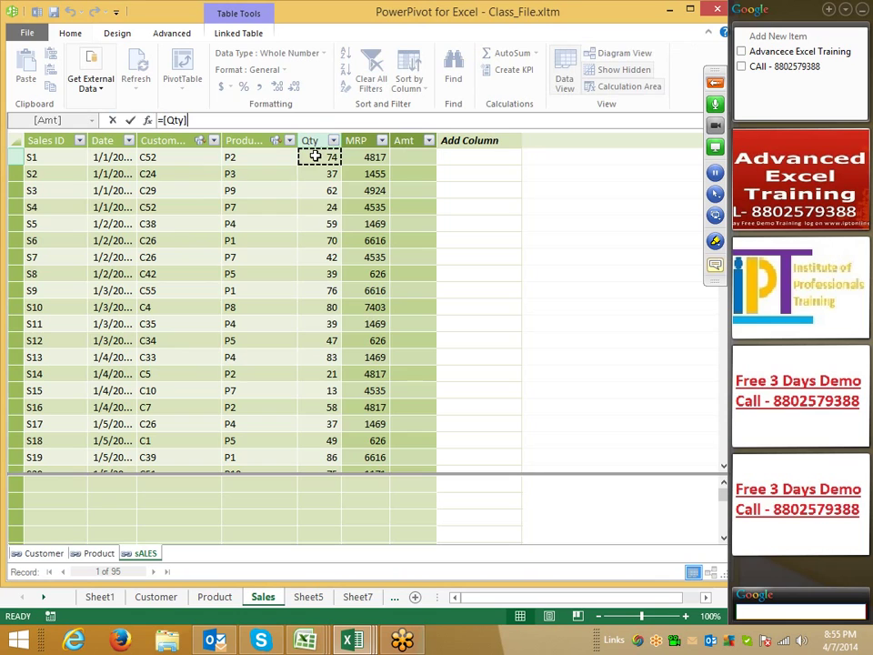
text(*)
click(370, 156)
key(Return)
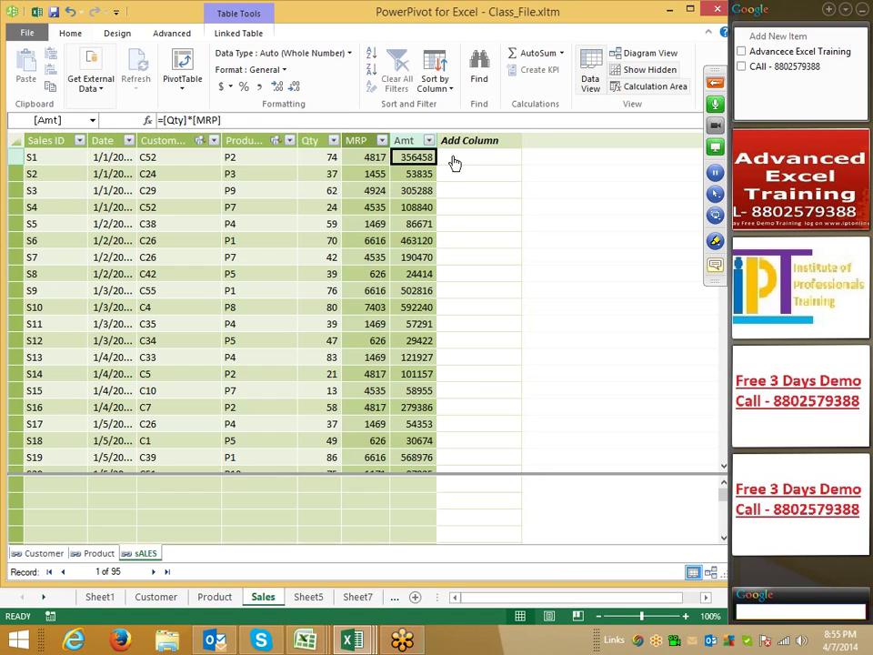
- Insert a PivotTable from the data model on a new worksheet and place the Customer table's Location field in its rows
click(182, 80)
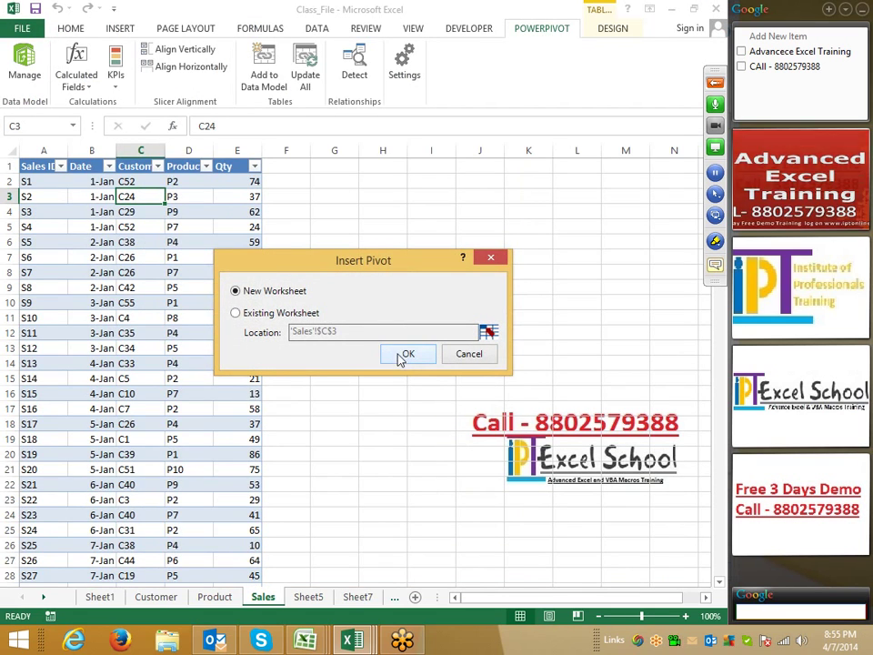
click(405, 354)
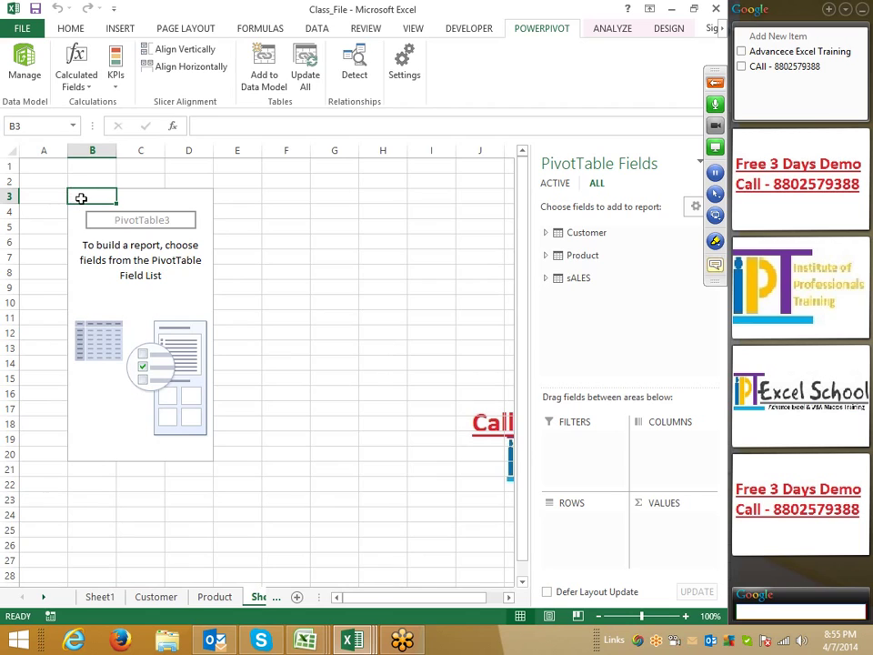
click(545, 234)
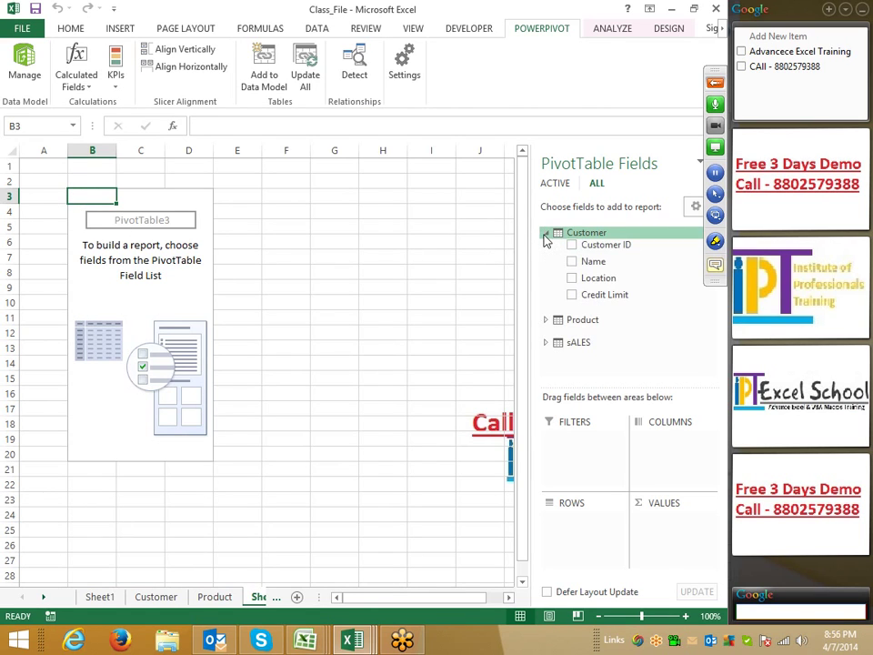
drag(604, 277, 575, 518)
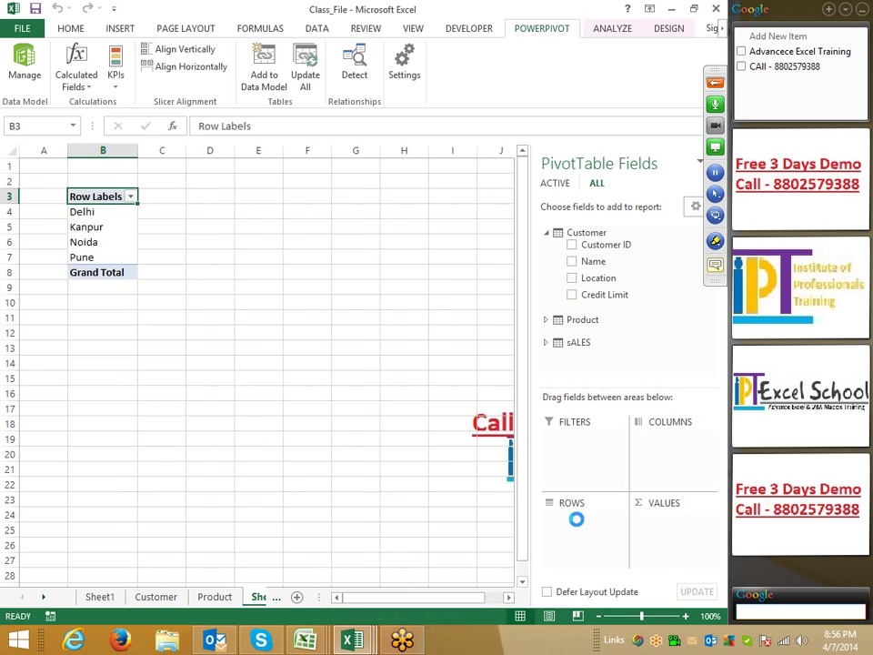
- Expand the sALES table in the PivotTable field list to show its fields
click(547, 320)
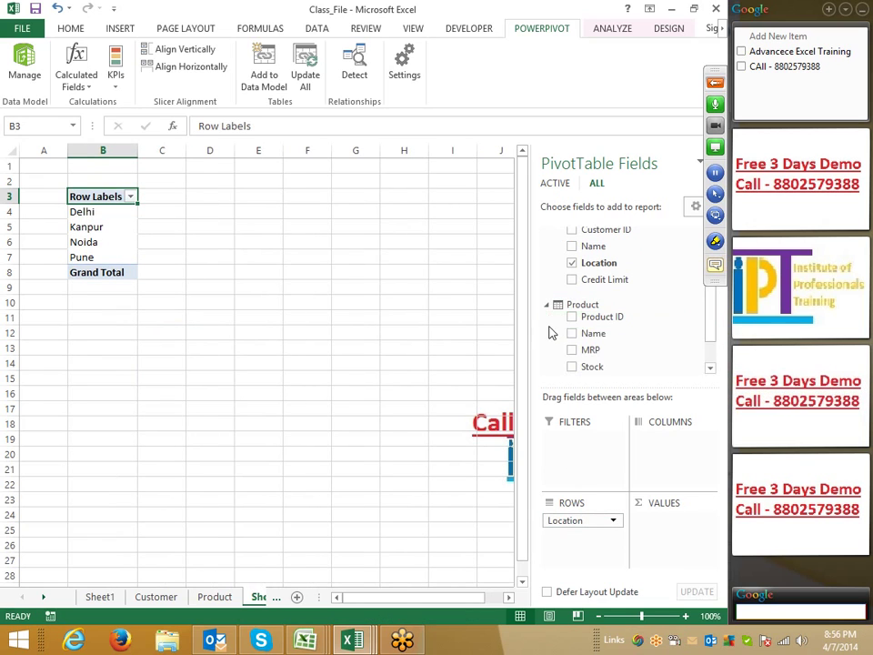
click(547, 307)
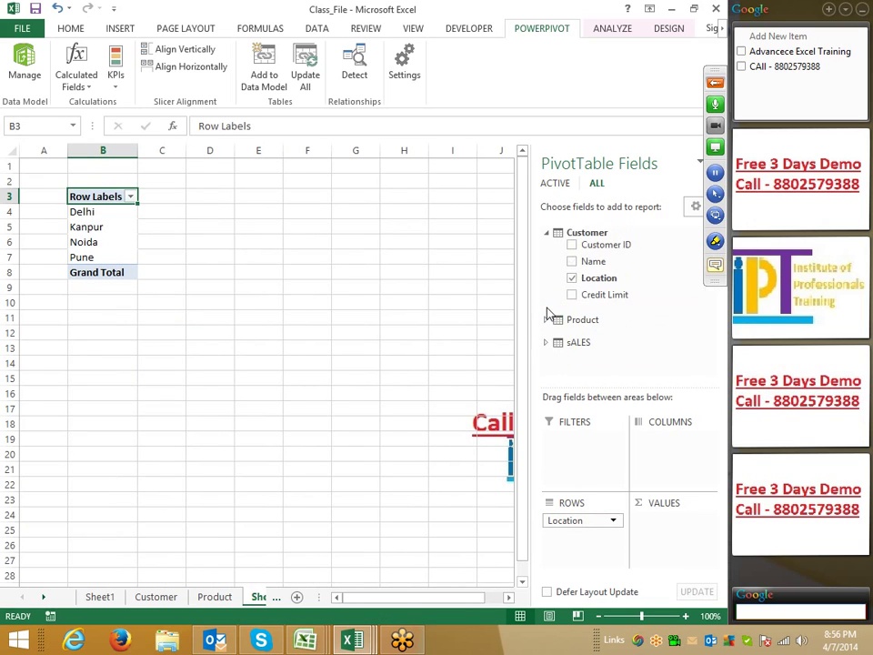
click(547, 344)
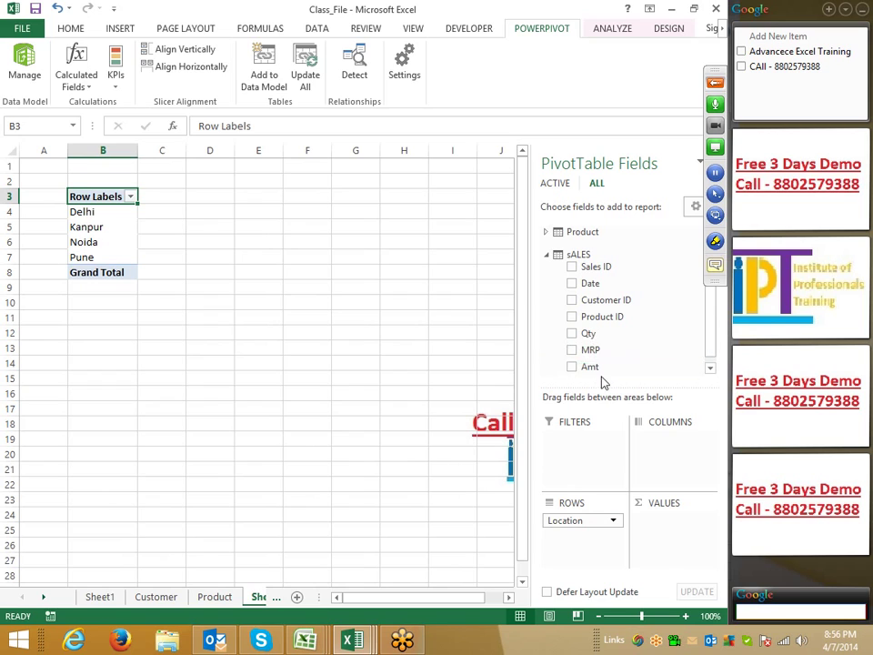
- Add the Qty and Amt fields of the sALES table to the pivot table as summed values
drag(597, 343, 671, 509)
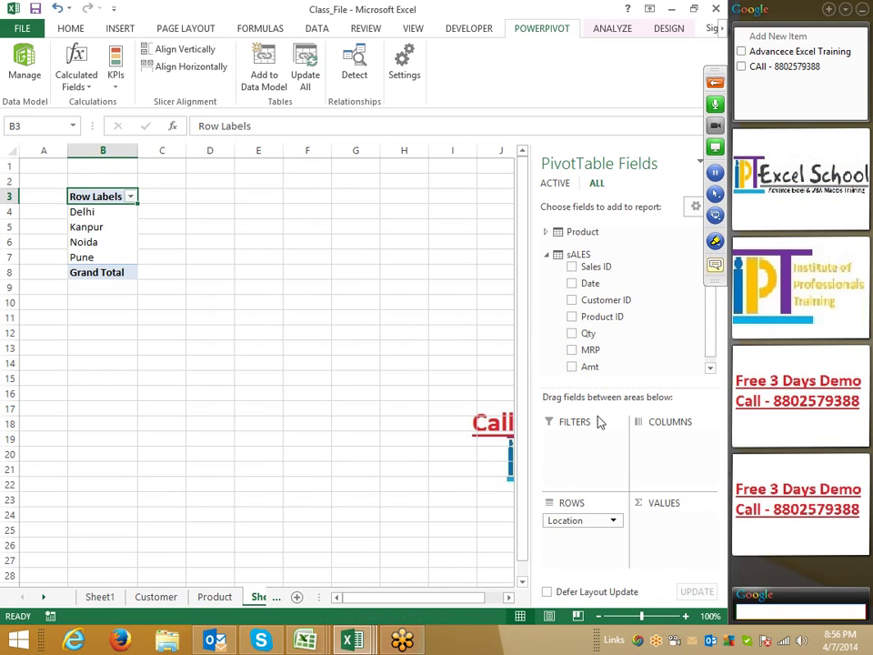
drag(593, 371, 668, 528)
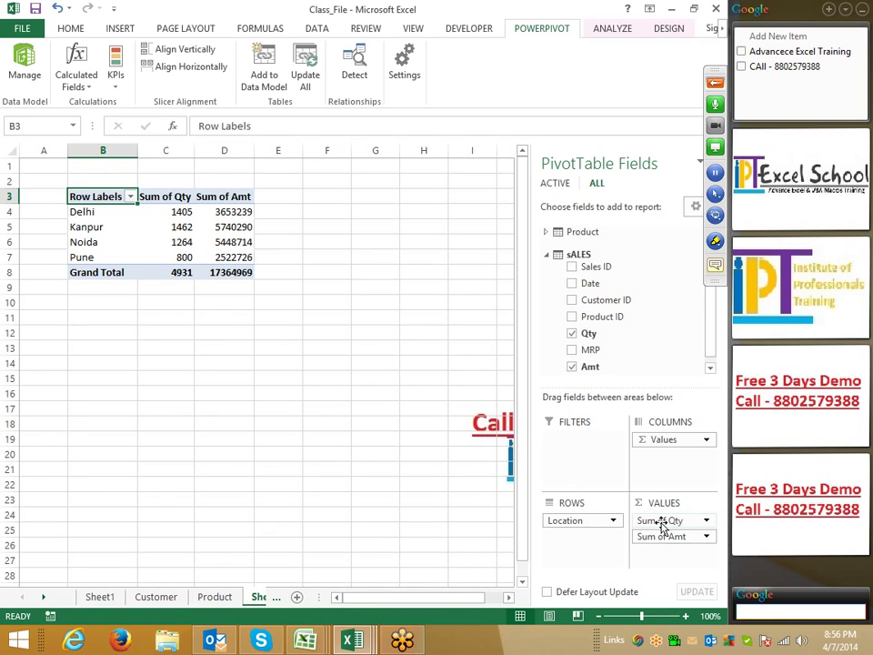
click(332, 389)
click(168, 238)
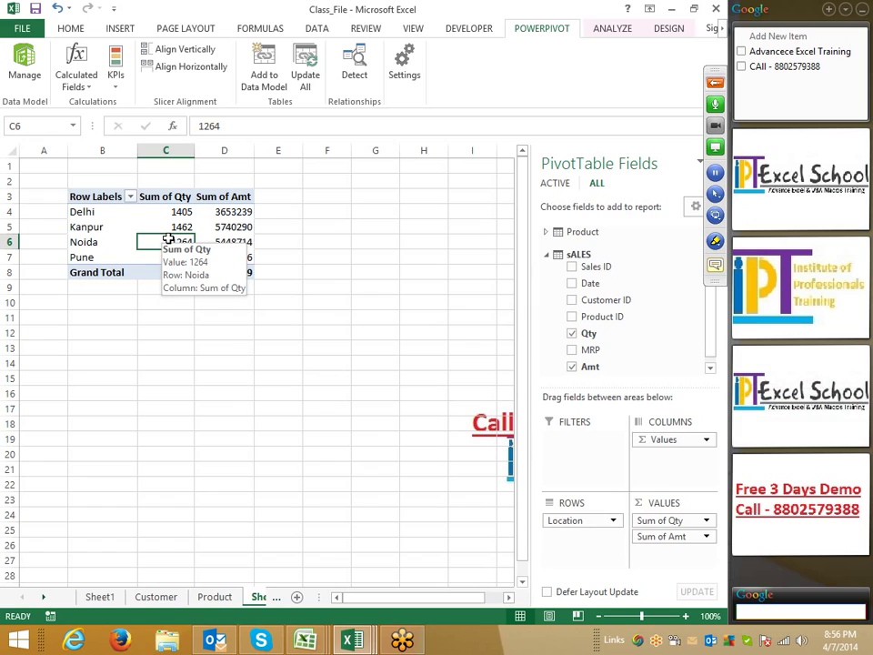
- Add the Name field of the Product table as a report filter of the pivot table
click(548, 255)
click(546, 232)
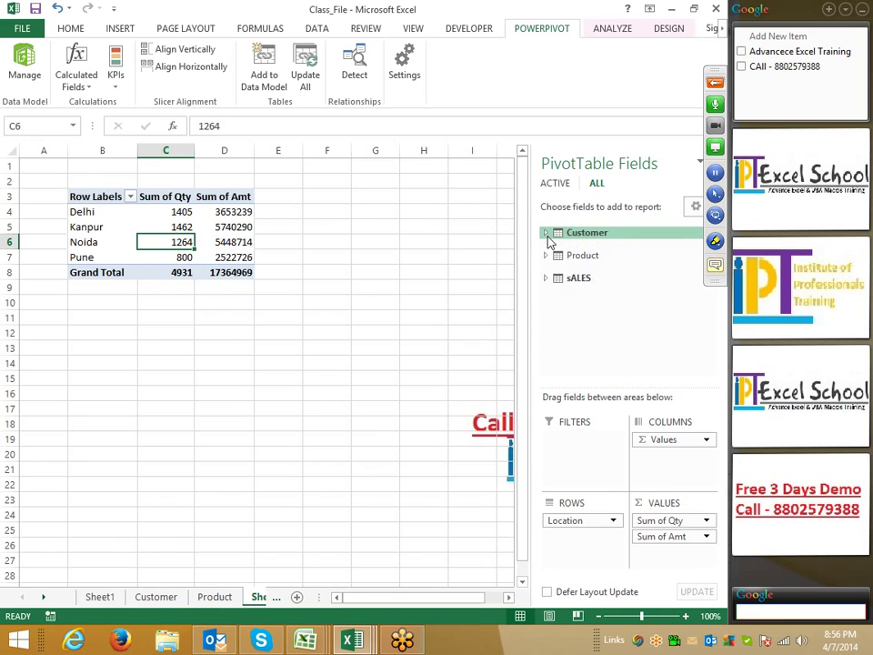
click(547, 255)
drag(614, 286, 587, 442)
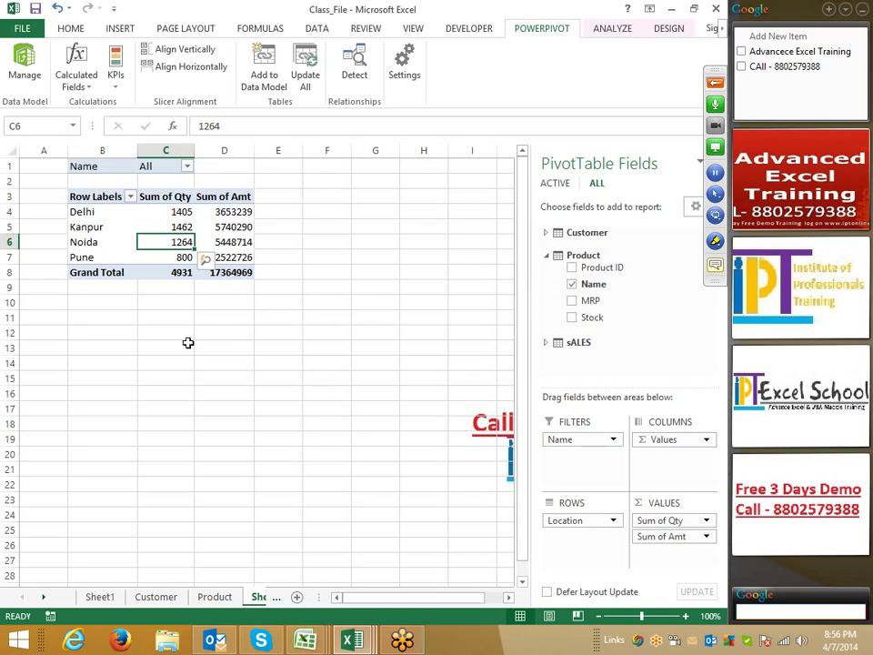
- Filter the pivot table by product name to show only CD
click(187, 167)
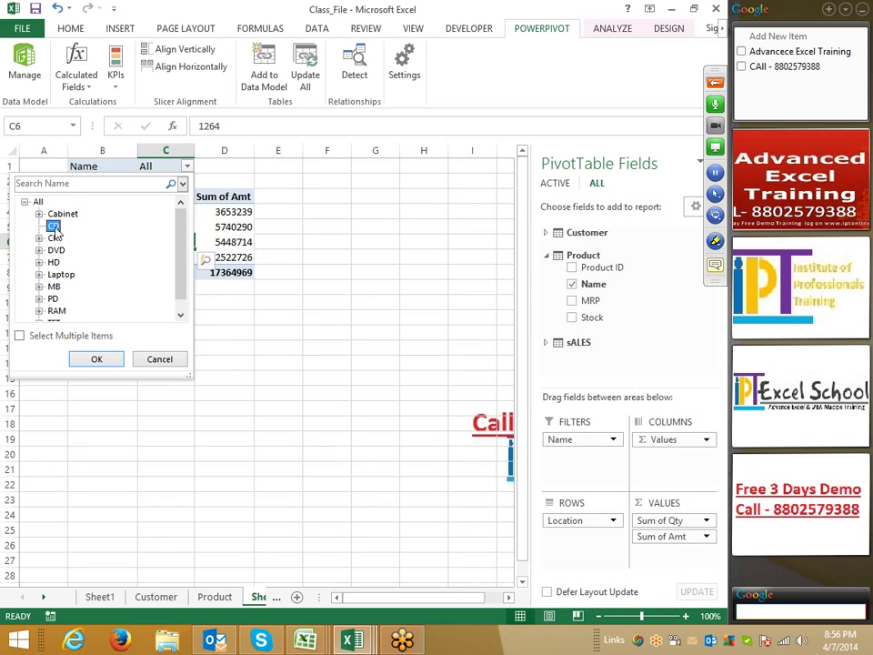
click(94, 360)
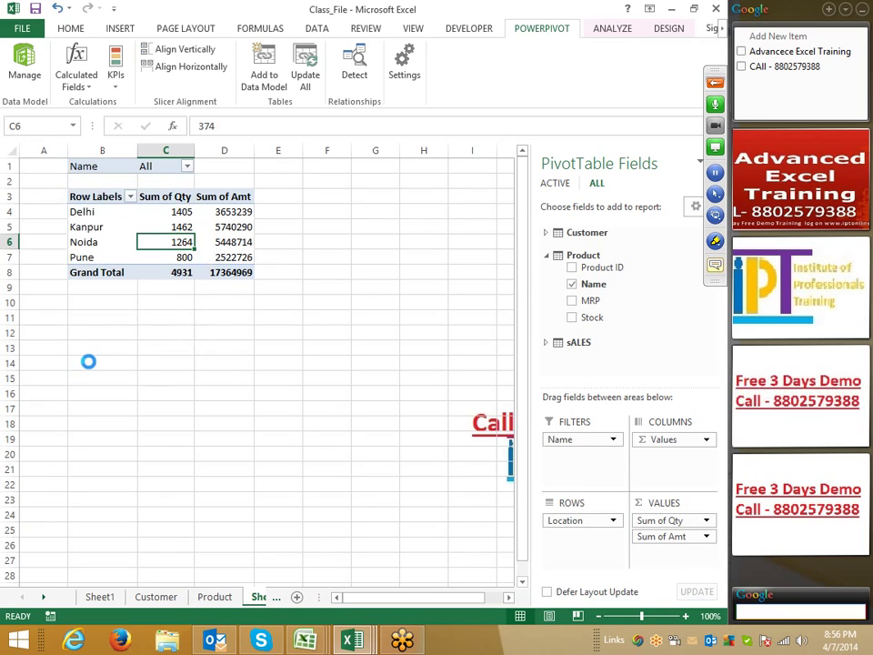
click(279, 254)
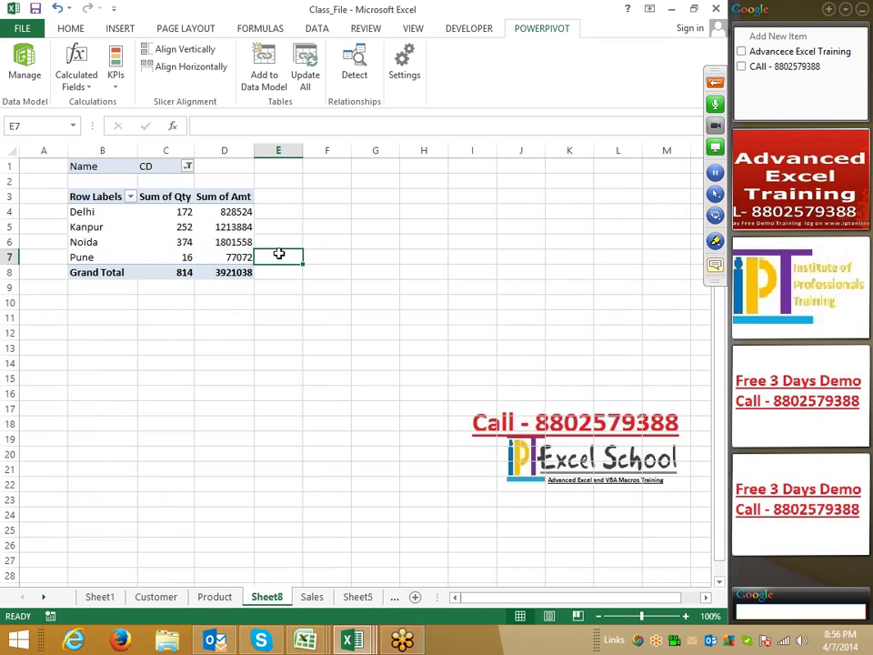
click(238, 231)
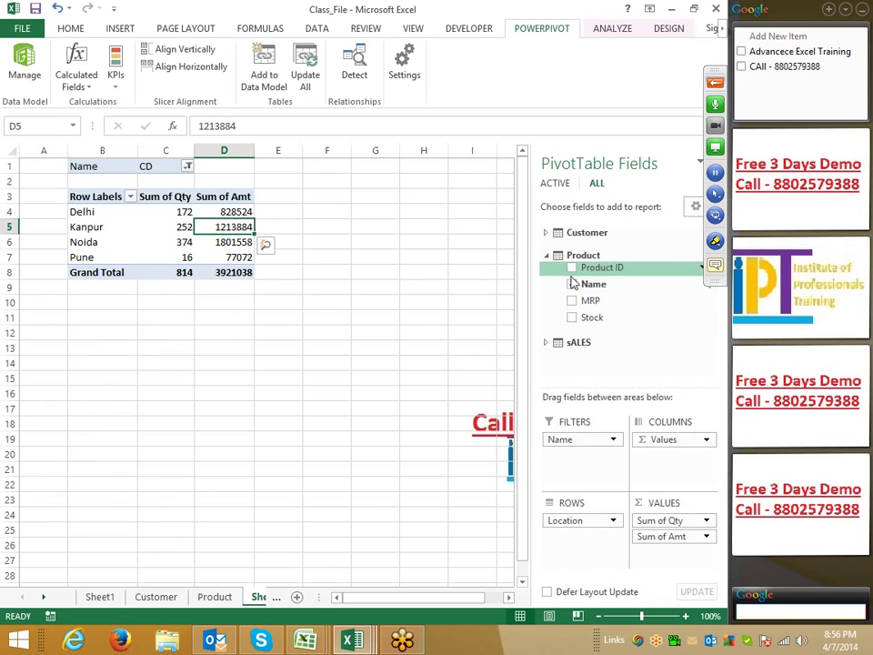
- Replace Location with the Customer table's Name field in the pivot table rows
click(546, 256)
click(546, 233)
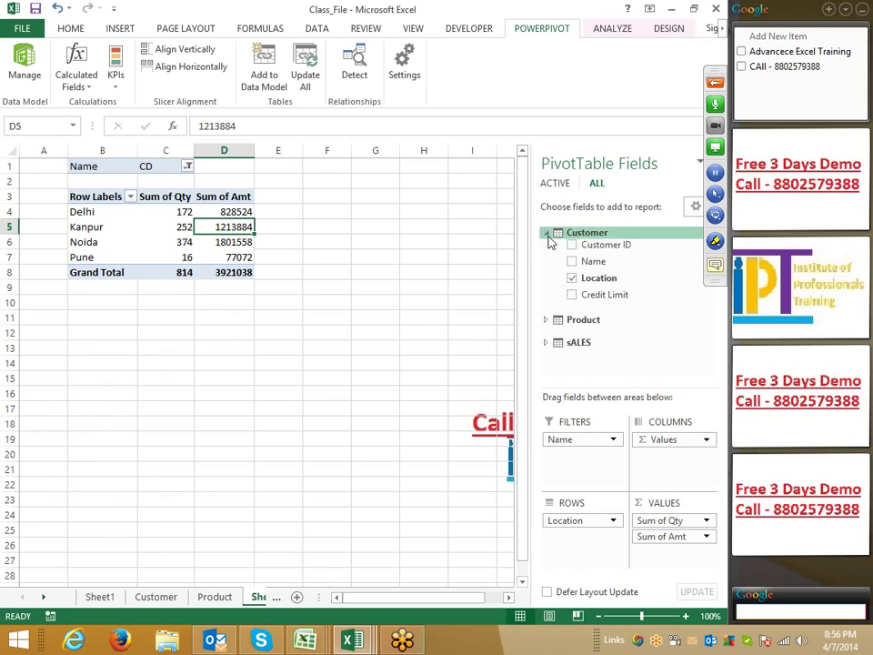
click(572, 278)
drag(578, 262, 573, 520)
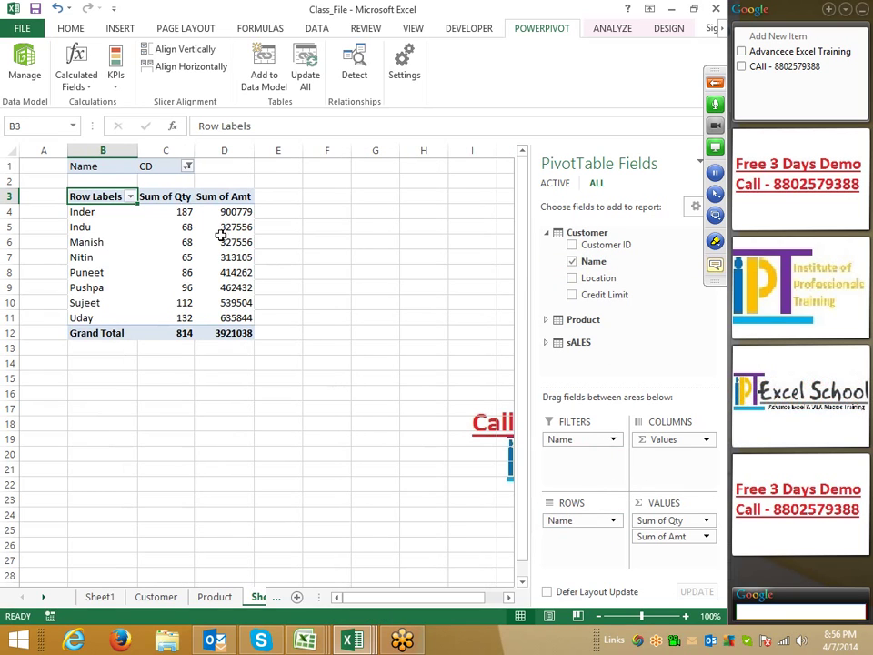
click(201, 288)
- Reset the product Name report filter to All
click(180, 167)
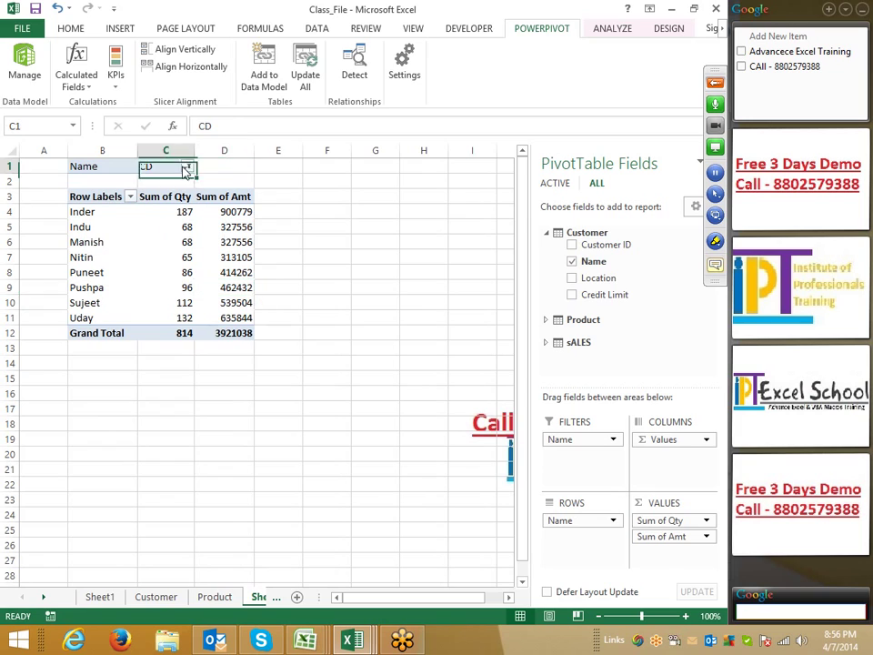
click(186, 165)
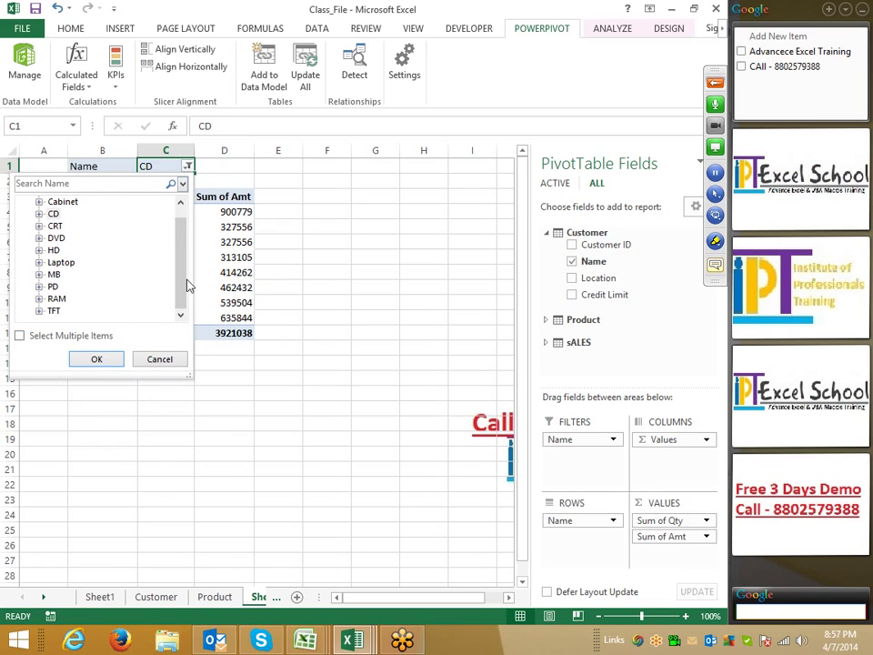
scroll(186, 272, up, 1)
click(39, 202)
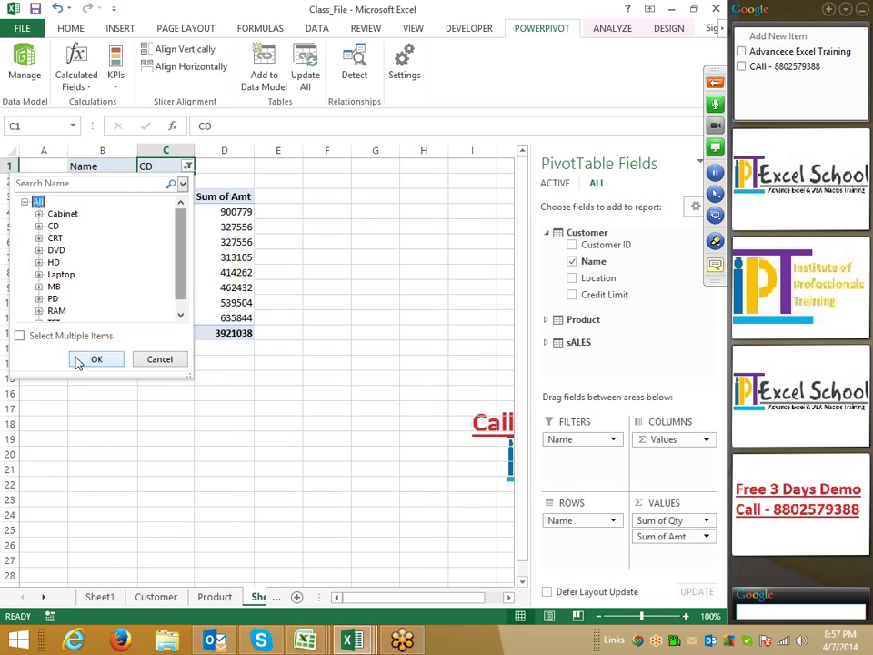
click(83, 358)
- Widen the Credit Limit column on the Customer sheet
click(155, 597)
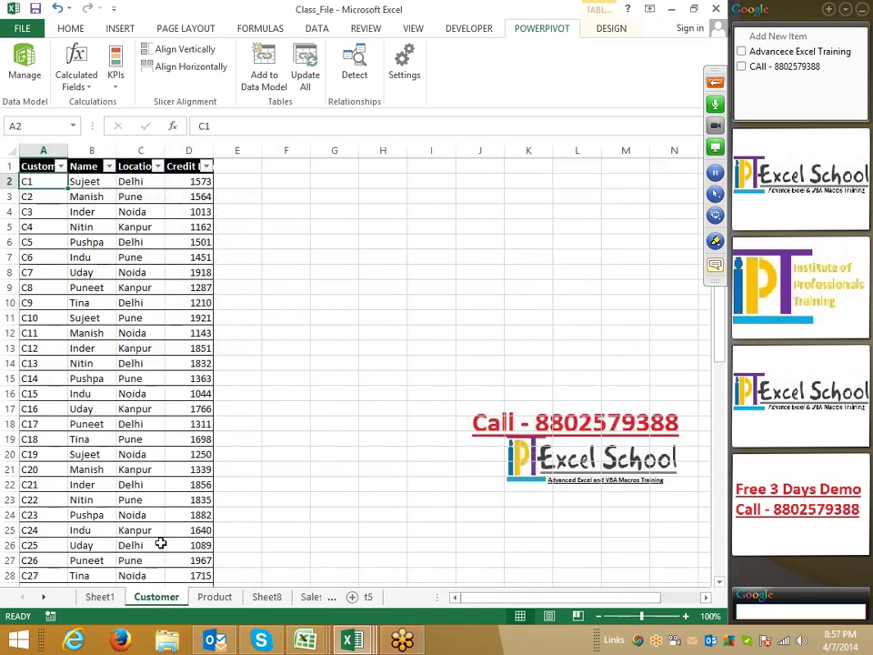
click(191, 180)
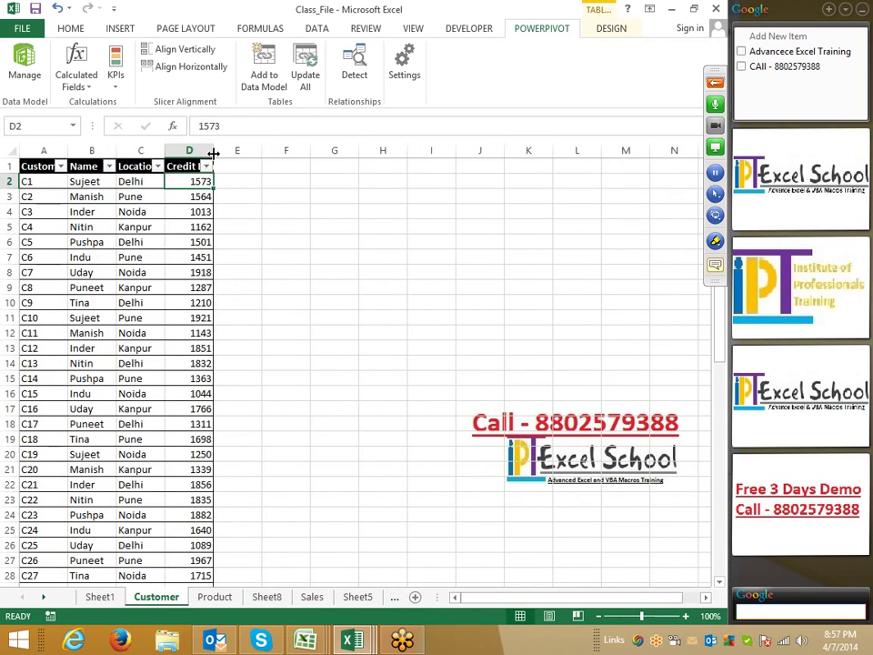
drag(213, 152, 265, 153)
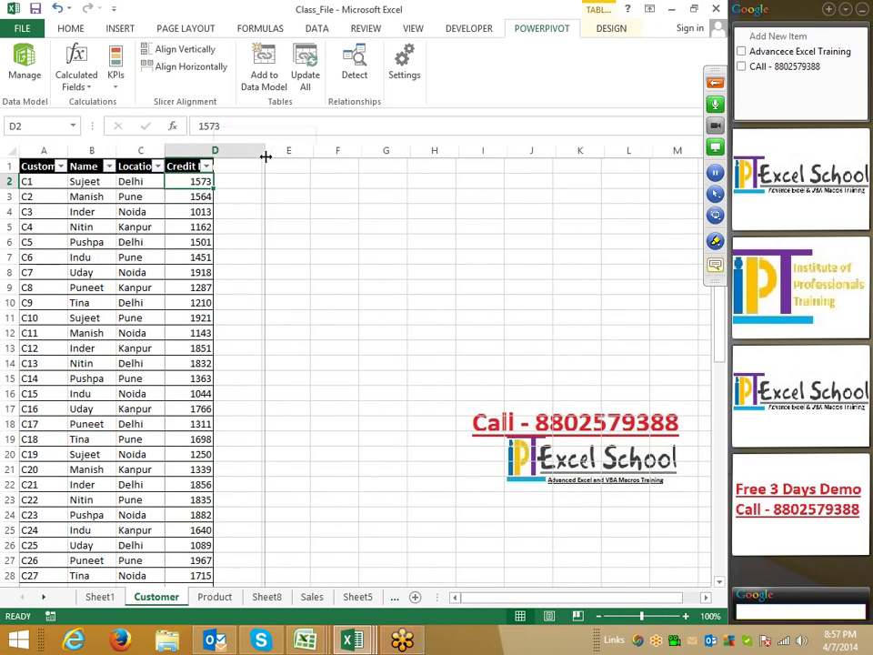
- View the product table on the Product sheet and return to the pivot table on Sheet8
click(212, 597)
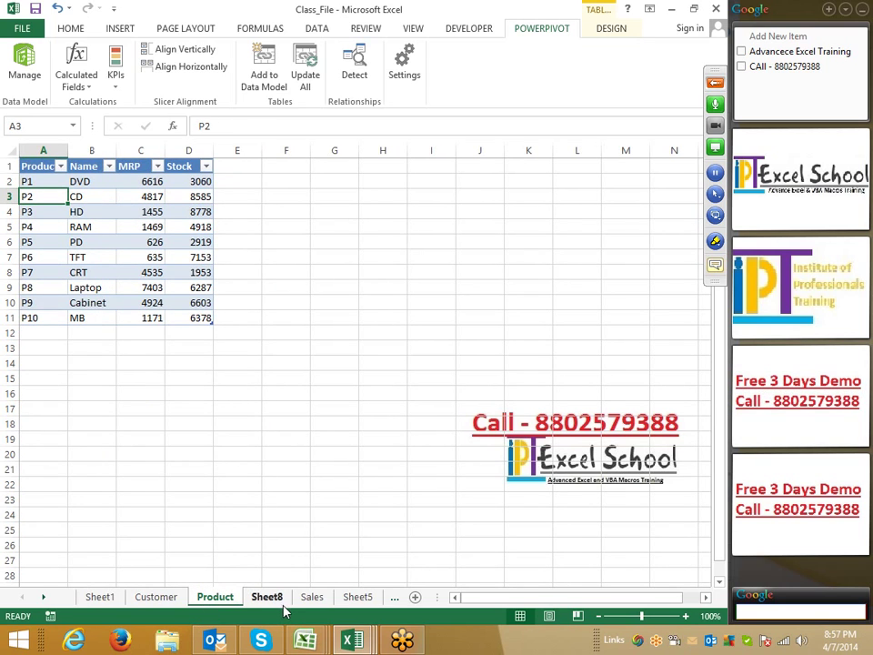
click(270, 600)
click(211, 230)
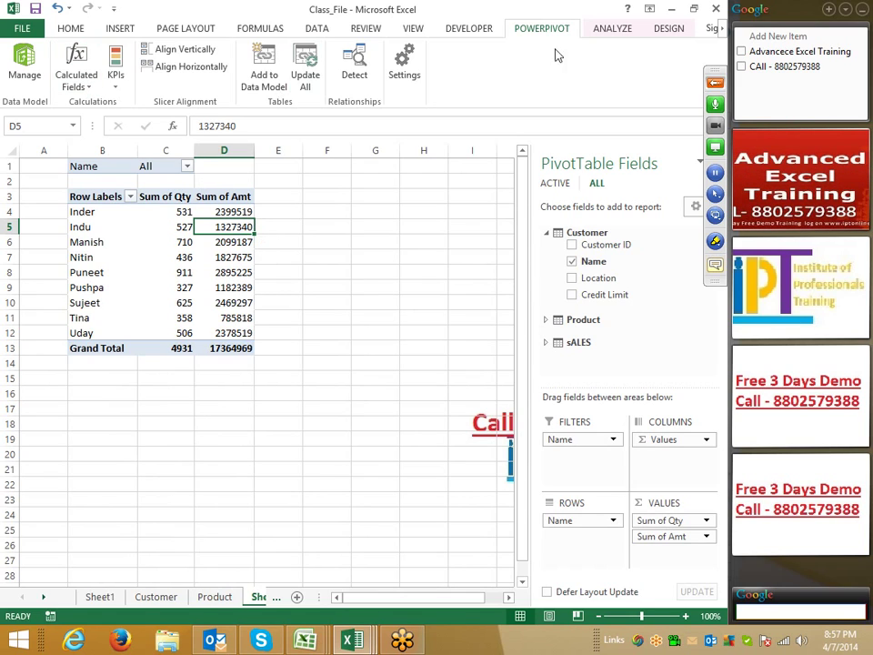
- Start a new PowerPivot calculated field, enter Over Limits as its table name and keep the General format category
click(89, 87)
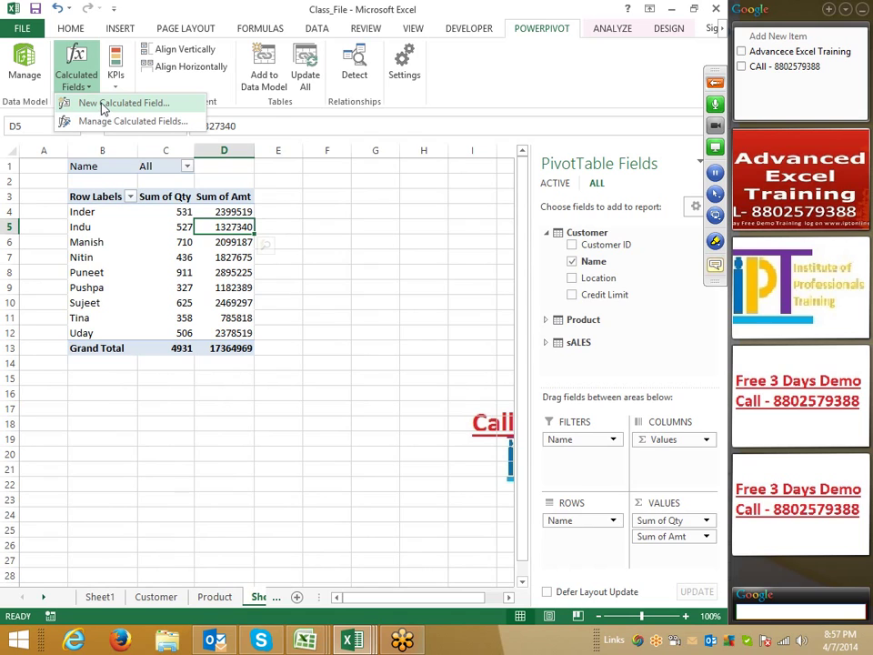
click(103, 105)
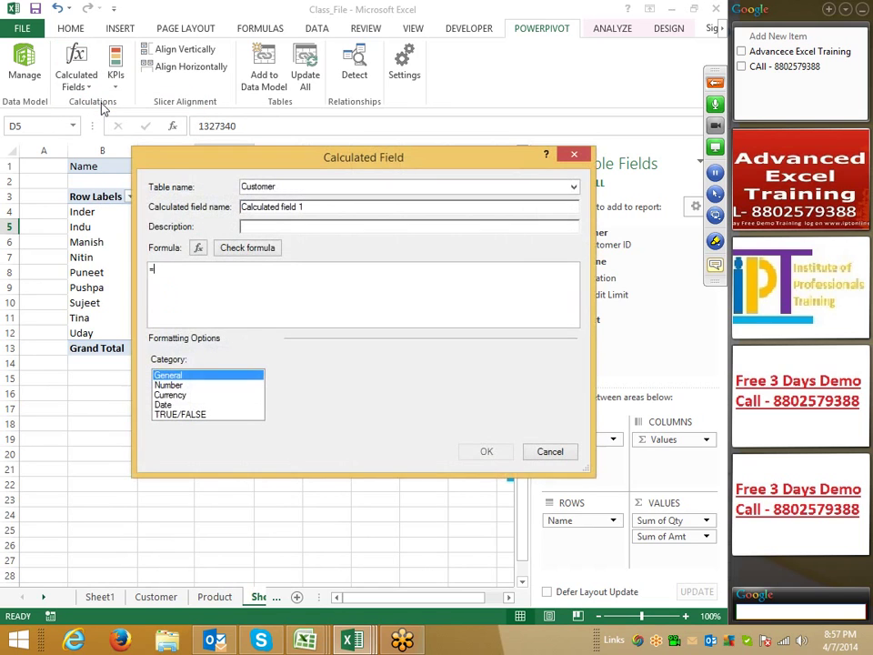
drag(274, 159, 261, 268)
click(277, 276)
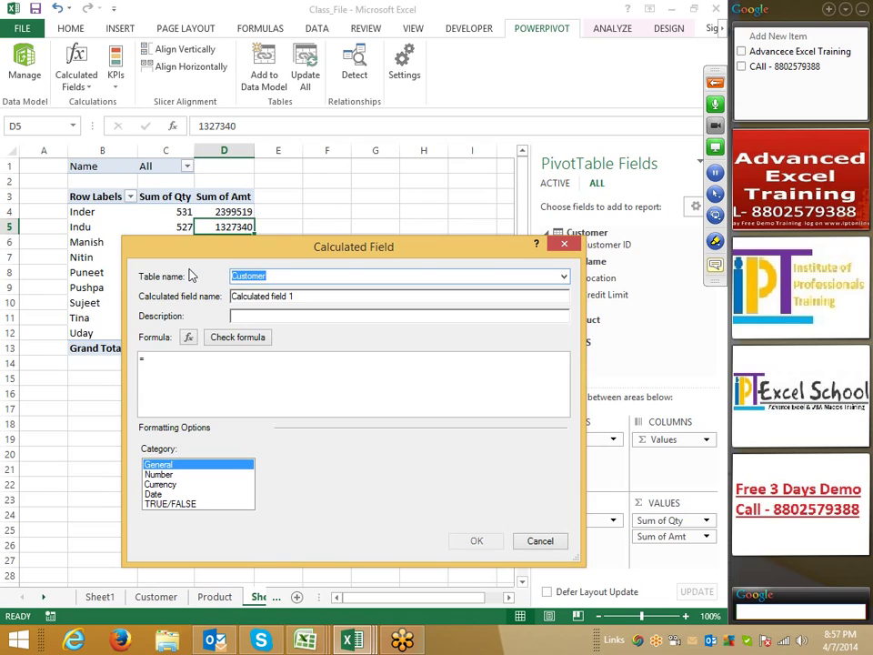
text(Over Limits)
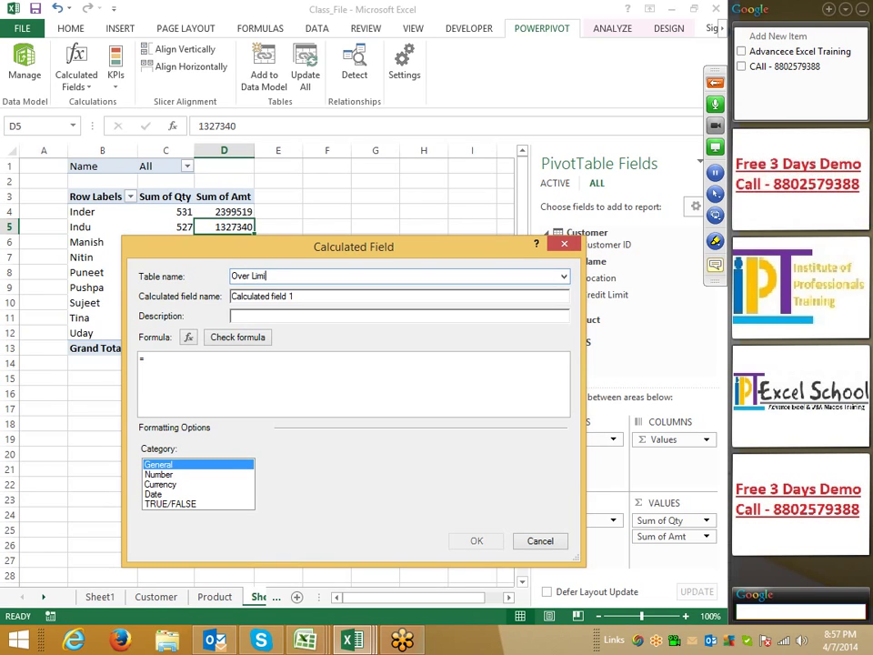
click(182, 474)
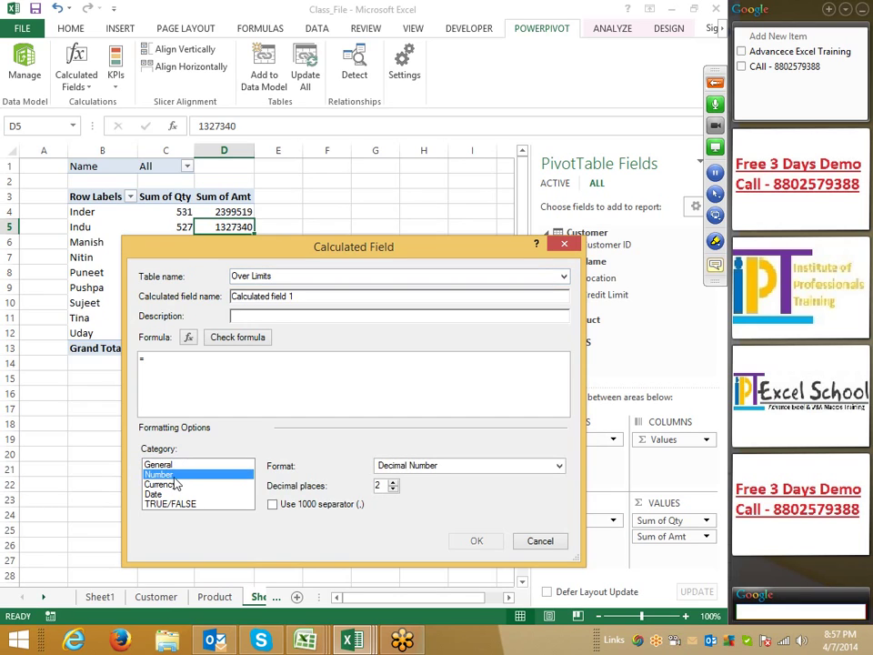
click(164, 464)
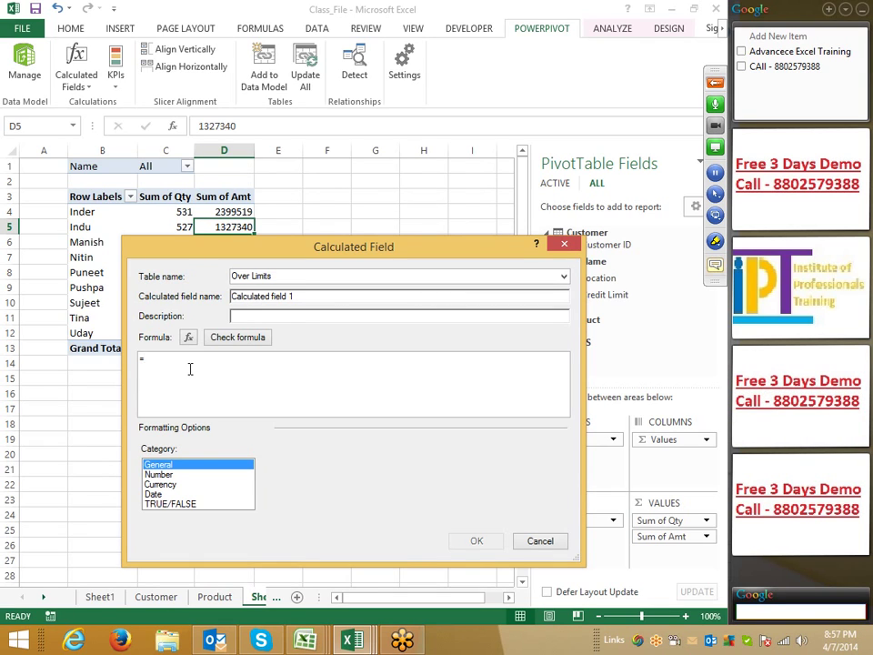
- Enter the calculated field's formula =[Sum of Amt]-Customer[Credit Limit]
text(sa)
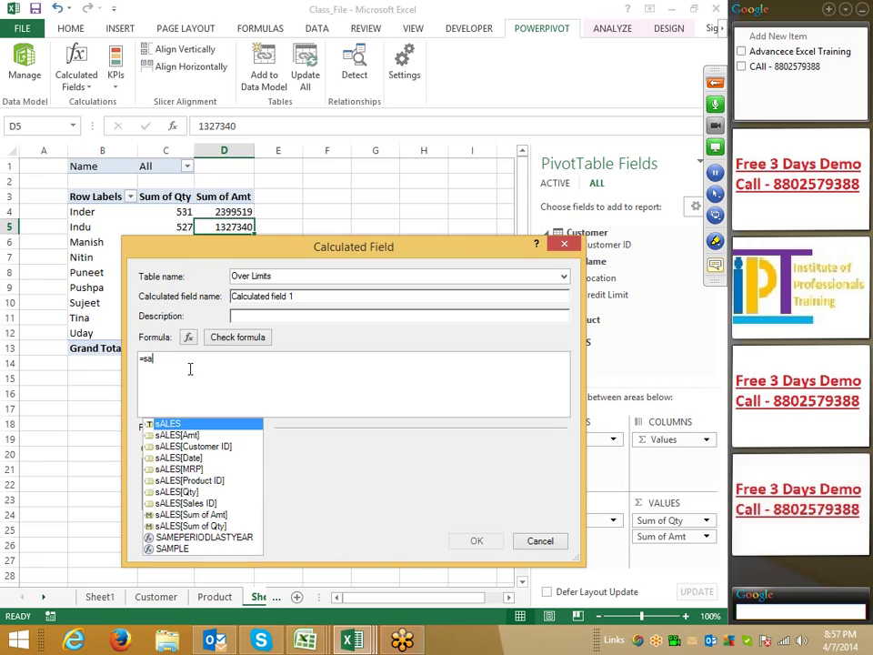
key(Down)
key(Down)
key(Down)
key(Down)
key(Down)
key(Down)
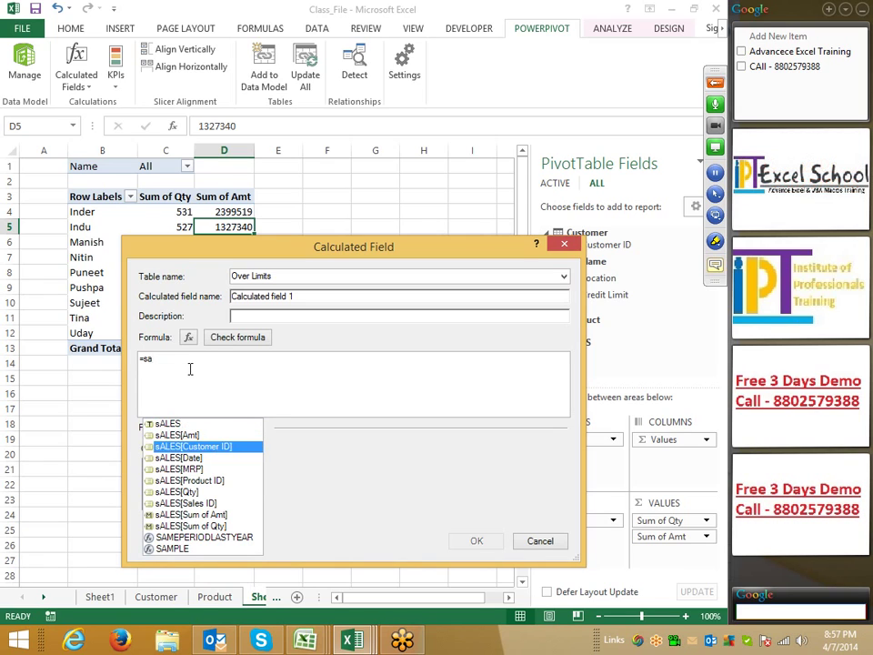
key(Down)
key(Down)
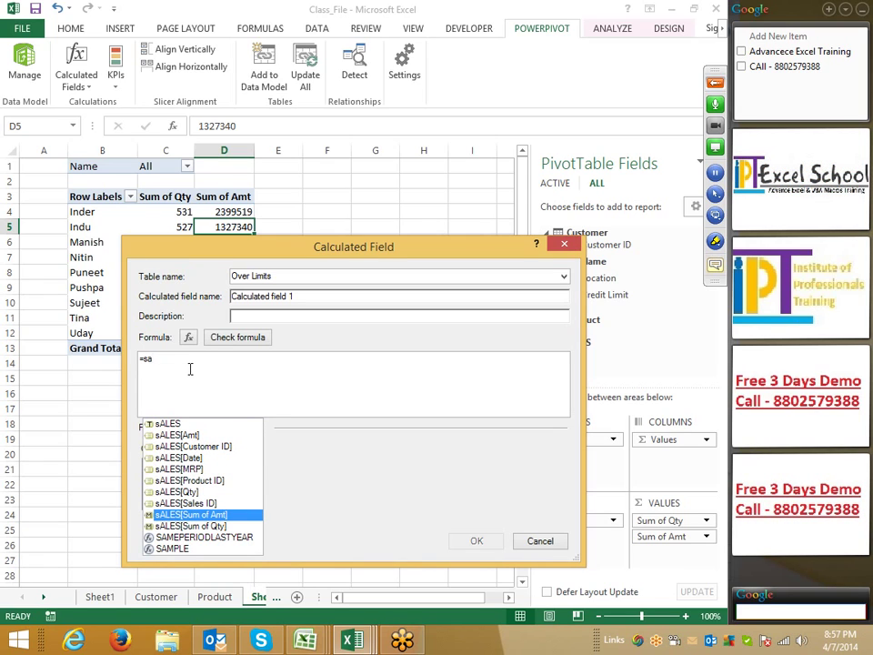
key(Tab)
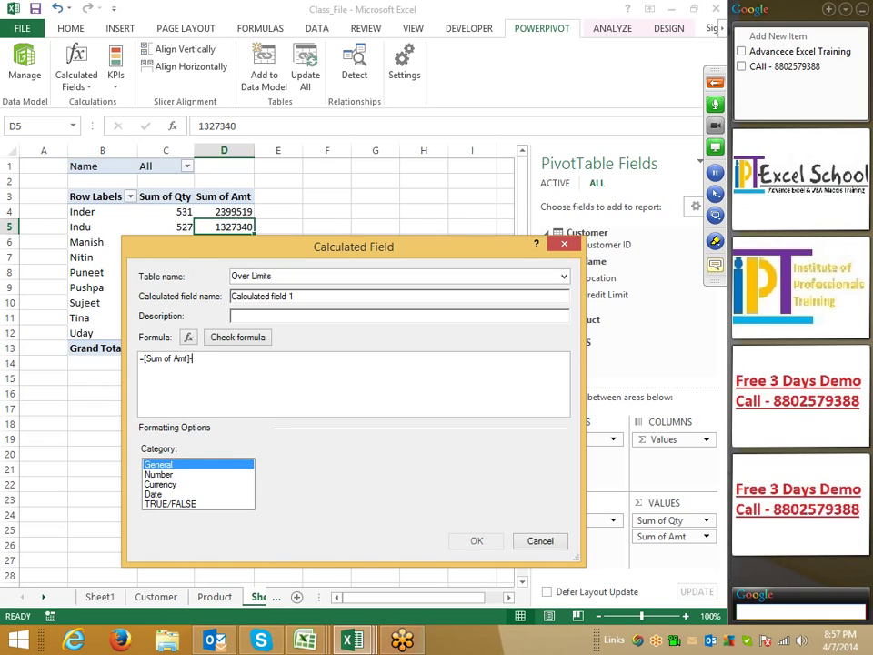
text(-cum)
key(BackSpace)
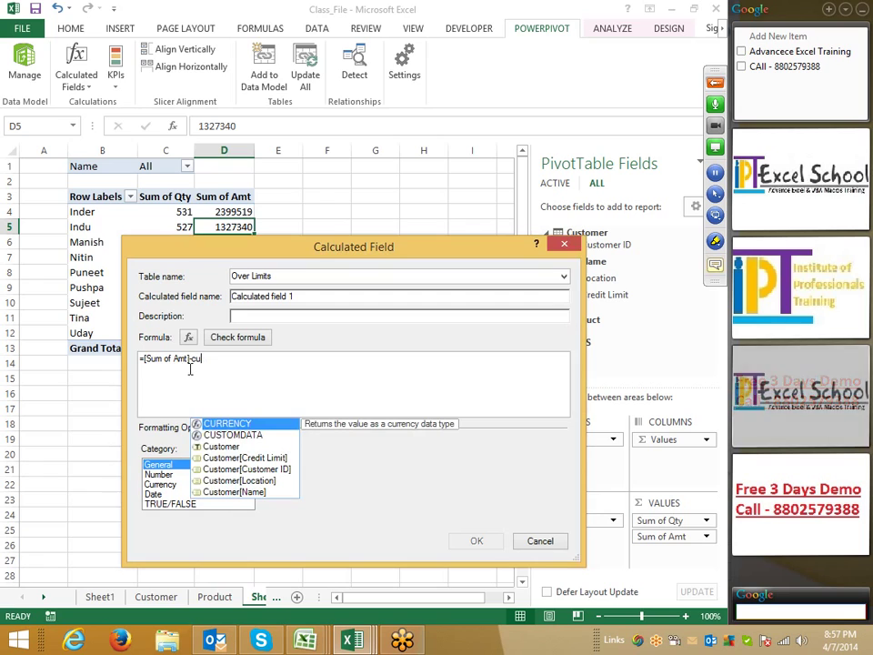
key(Down)
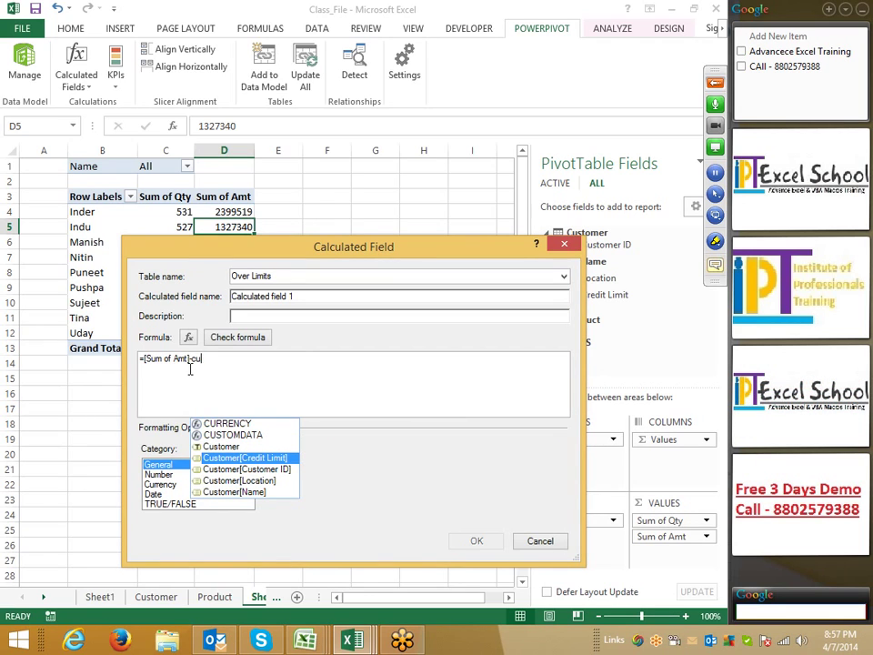
key(Tab)
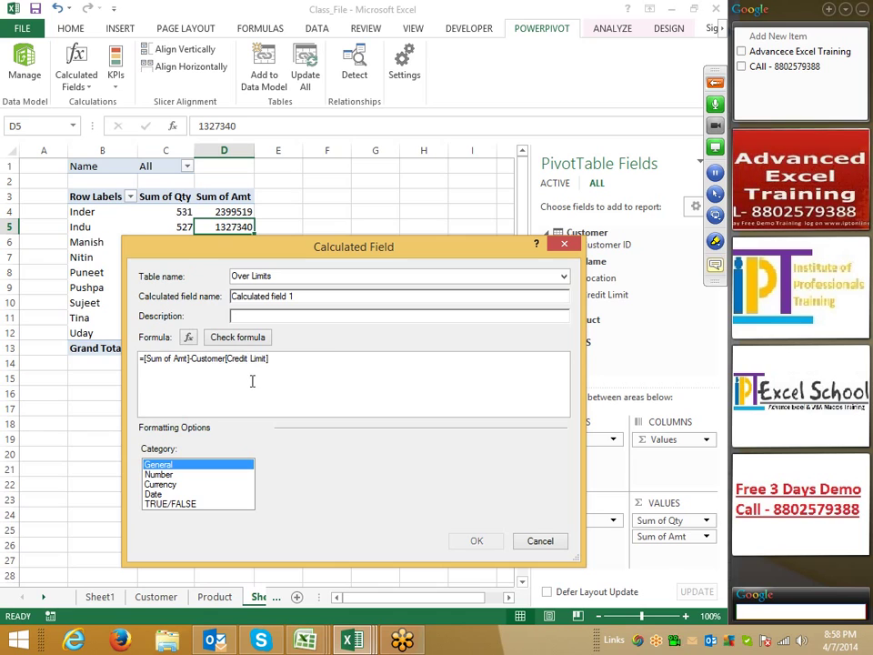
- Check the calculated field's formula, continue past the message and return to the formula text
click(239, 345)
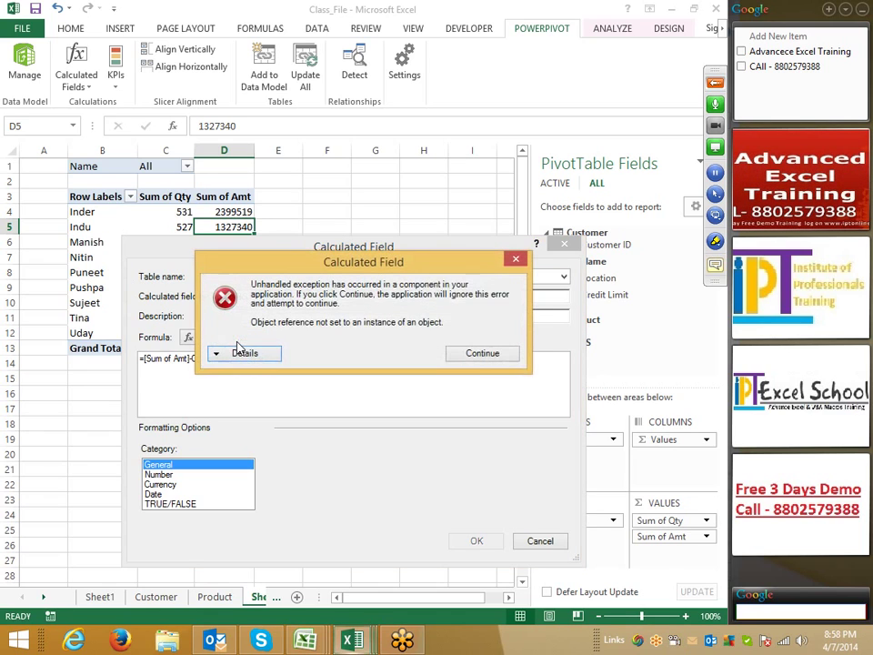
click(475, 356)
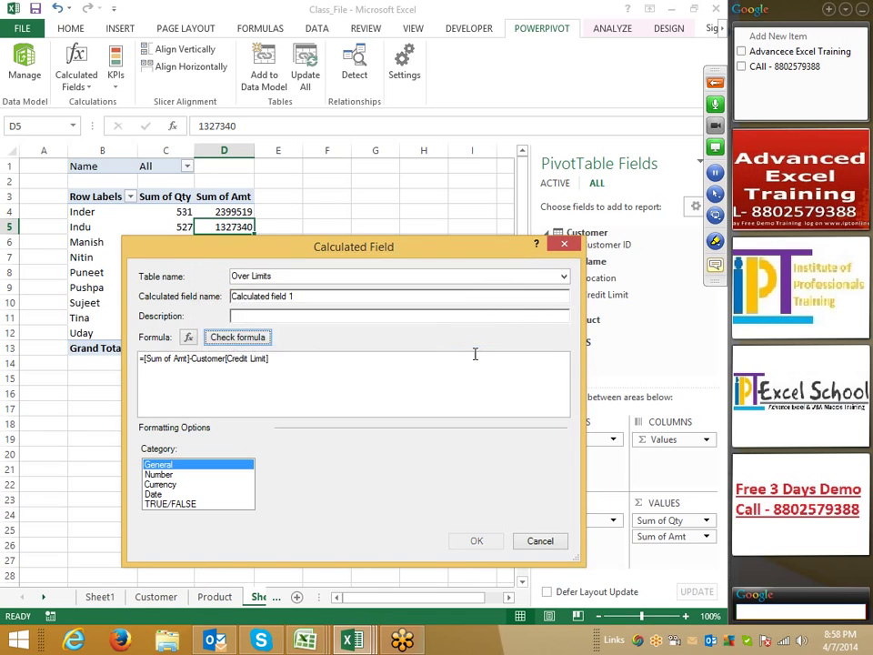
click(208, 386)
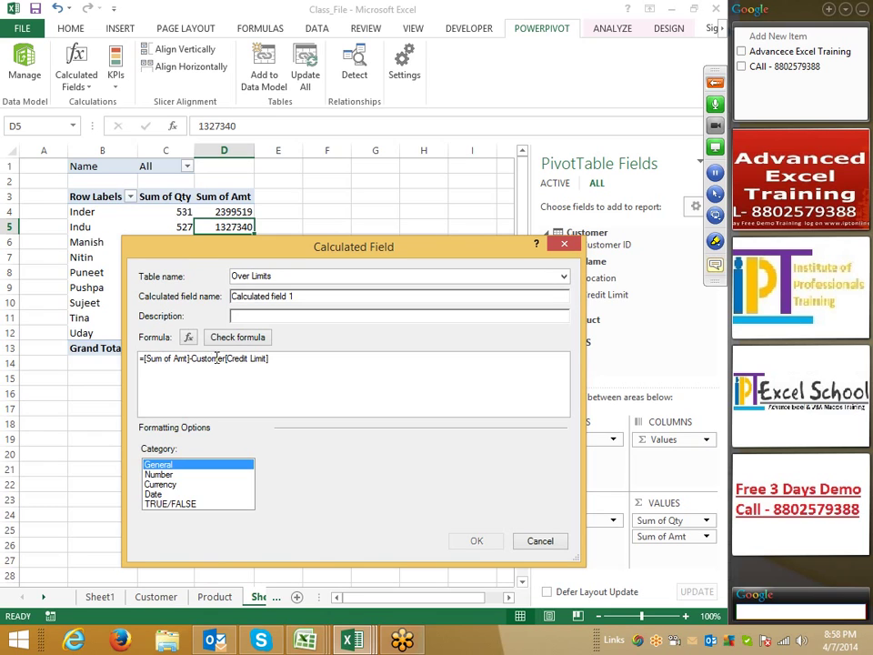
- Recheck the calculated field's formula, wrap it in parentheses as =([Sum of Amt]-Customer[Credit Limit]) and check it again
click(227, 341)
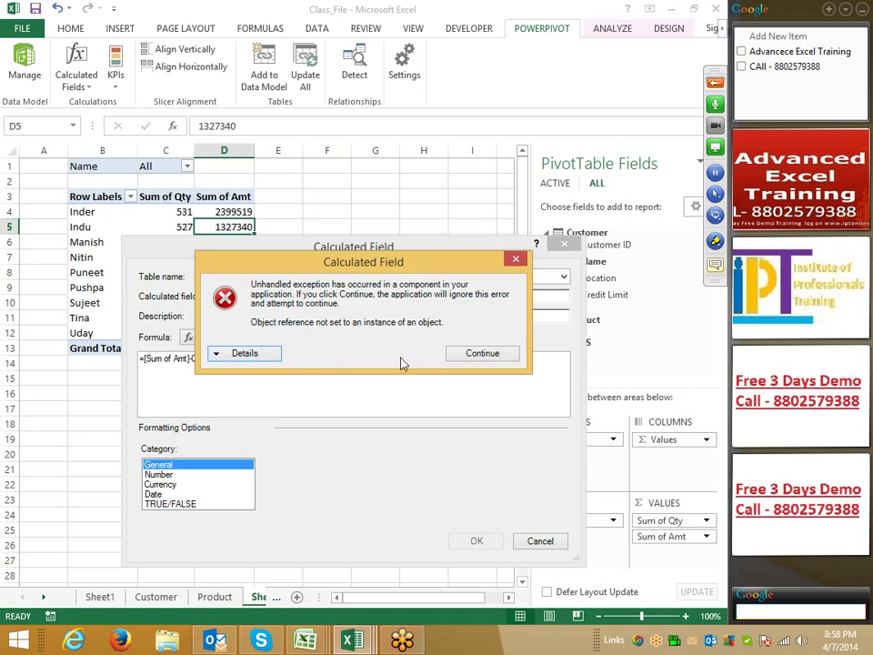
click(465, 355)
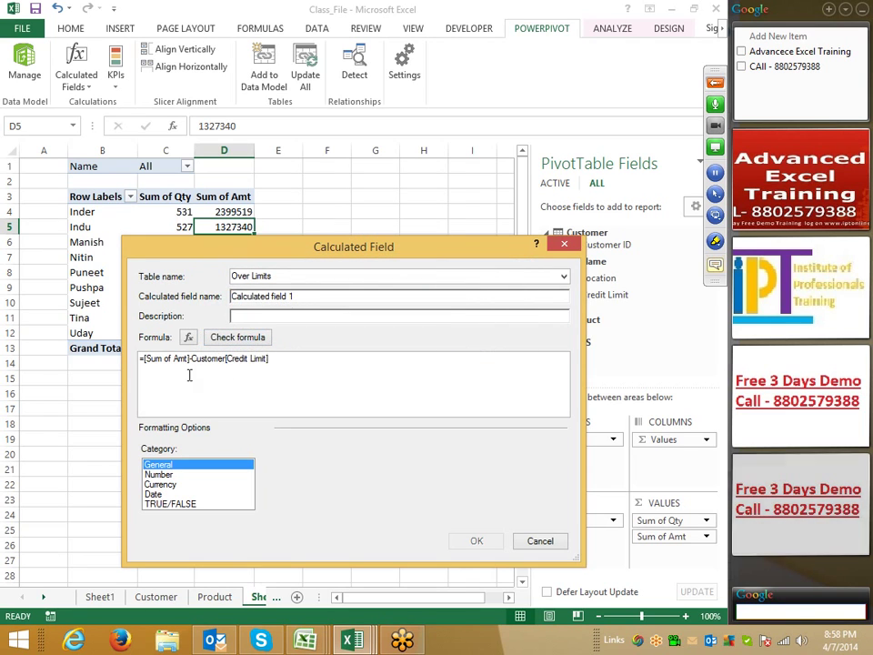
drag(193, 358, 296, 359)
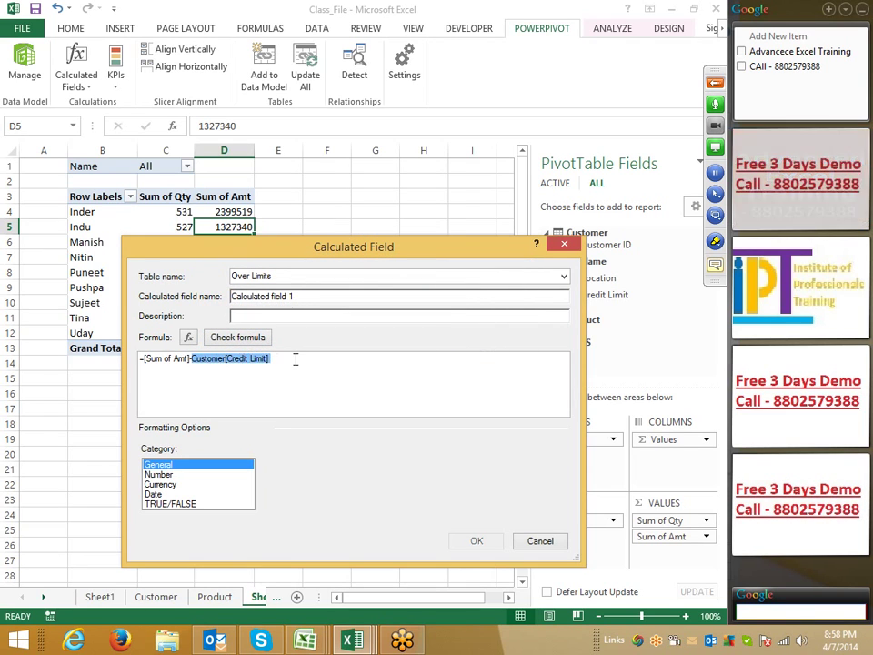
click(288, 360)
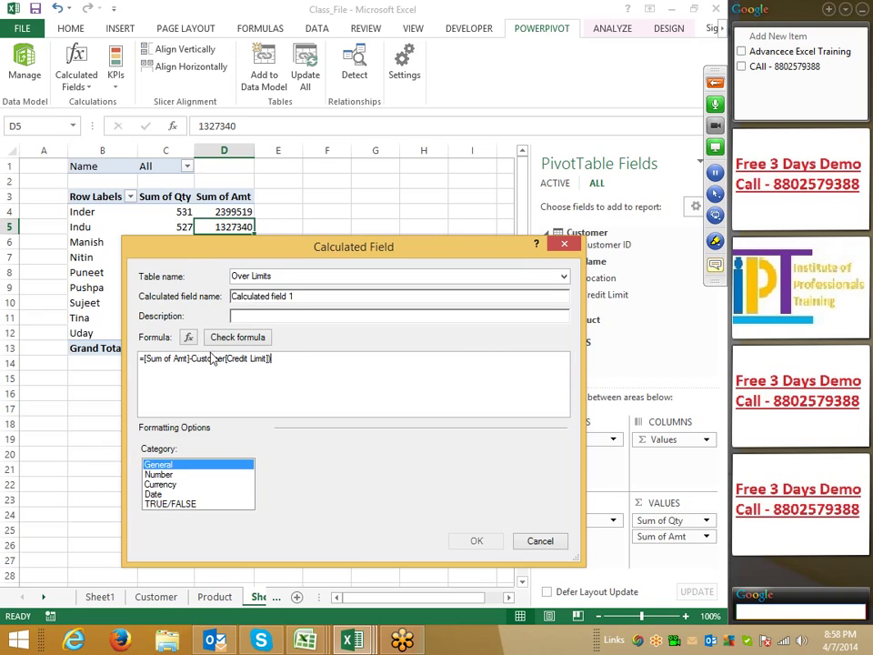
click(144, 359)
text(()
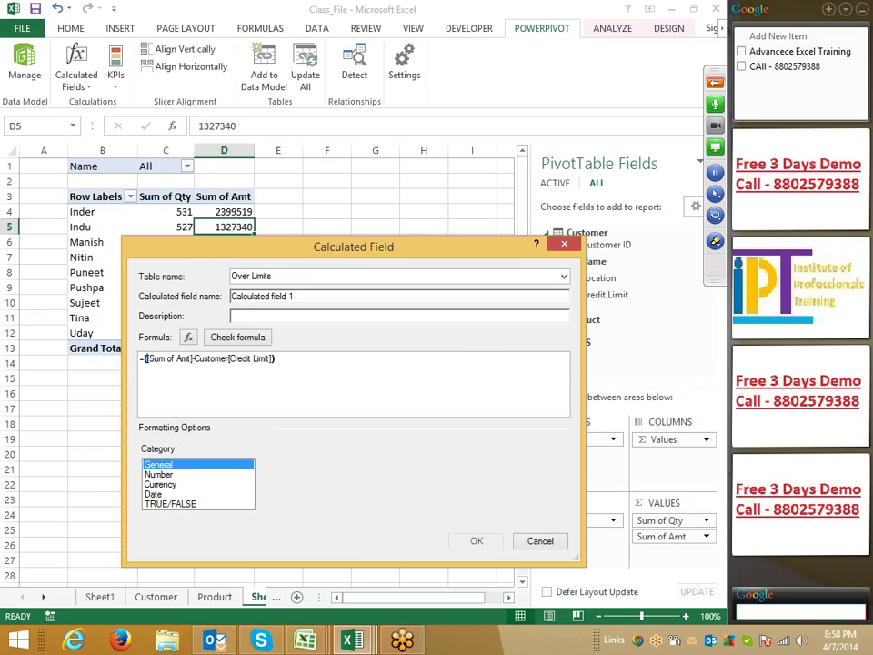
click(237, 337)
click(480, 354)
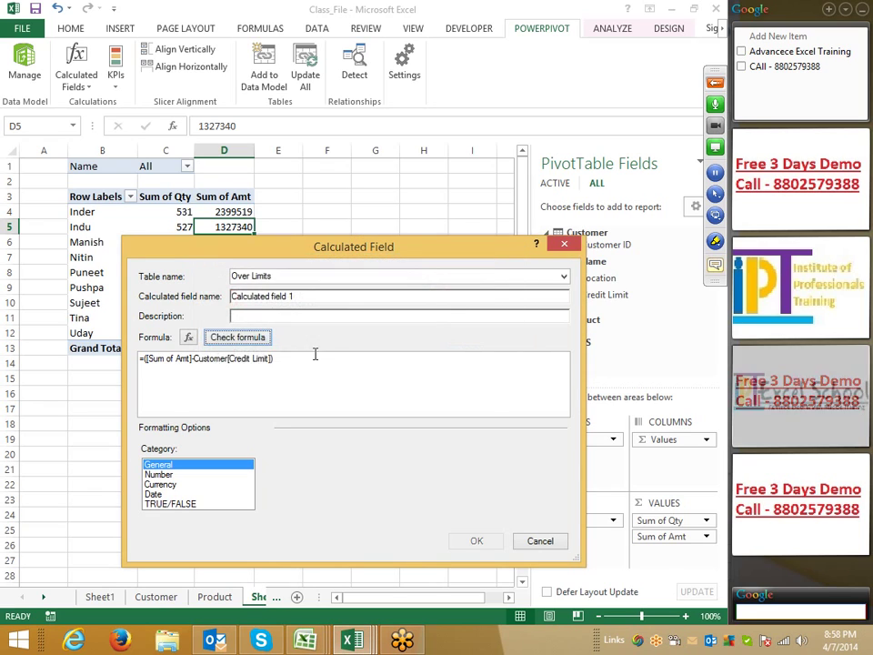
- Remove the Customer[Credit Limit] reference from the formula, look through the customer suggestions and discard the calculated field
key(BackSpace)
key(BackSpace)
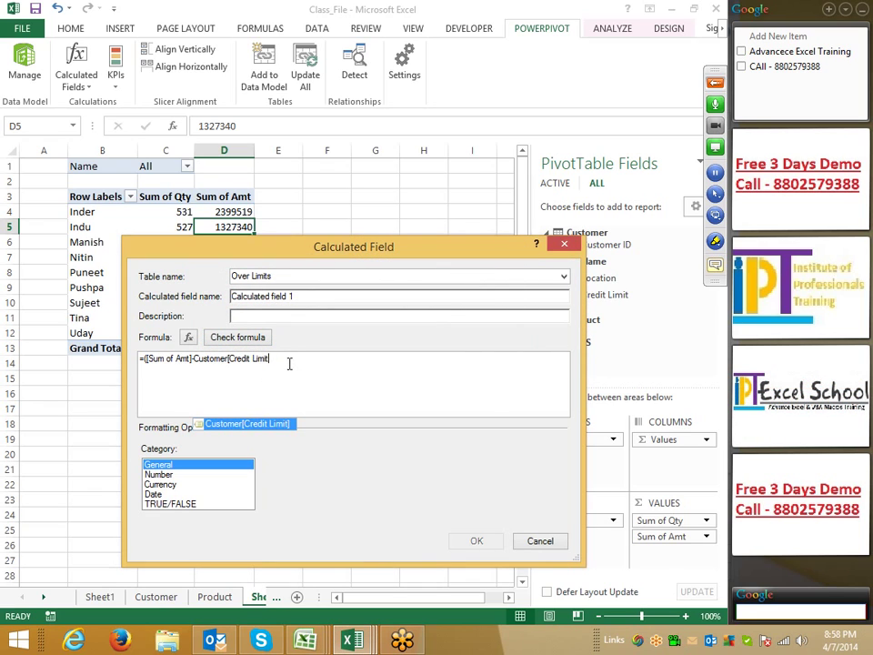
key(BackSpace)
key(BackSpace)
key(BackSpace)
key(BackSpace)
key(BackSpace)
key(BackSpace)
key(BackSpace)
key(BackSpace)
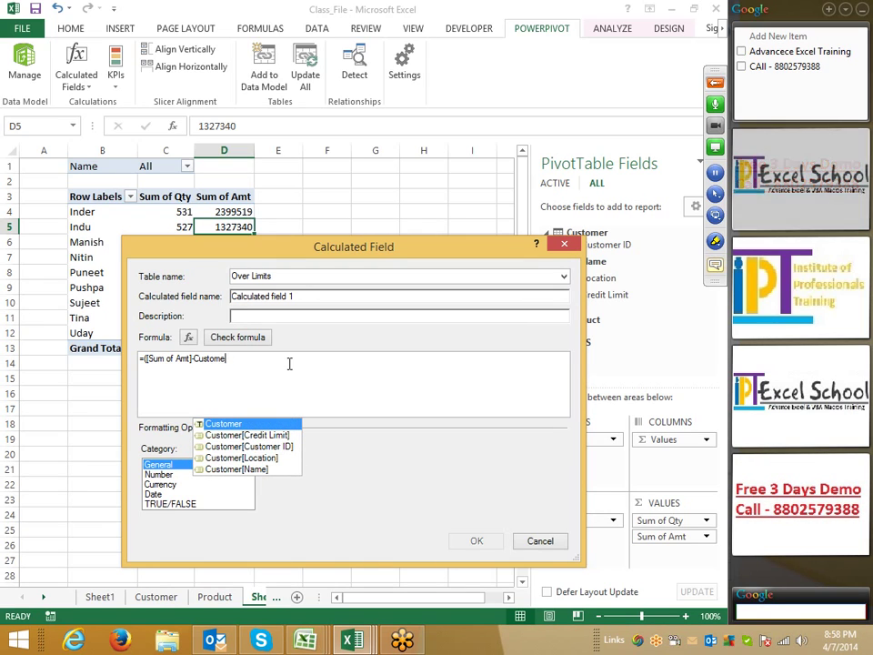
key(BackSpace)
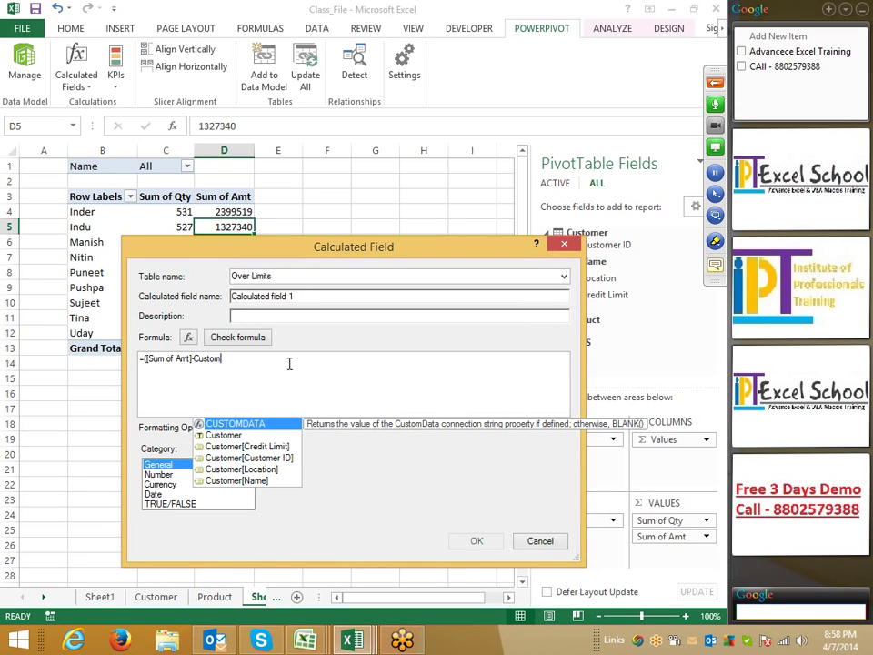
key(BackSpace)
key(BackSpace)
key(BackSpace)
key(BackSpace)
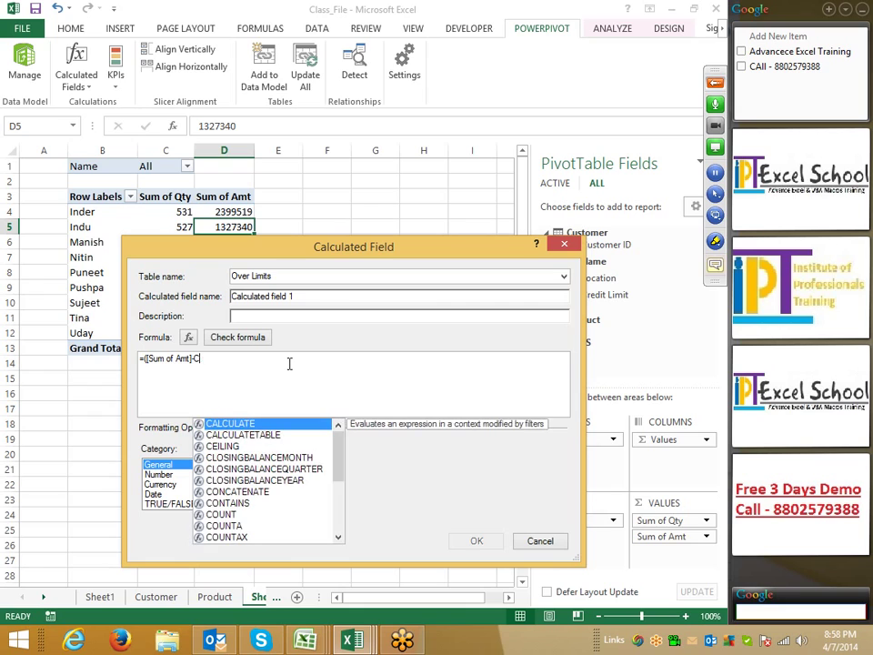
text(u)
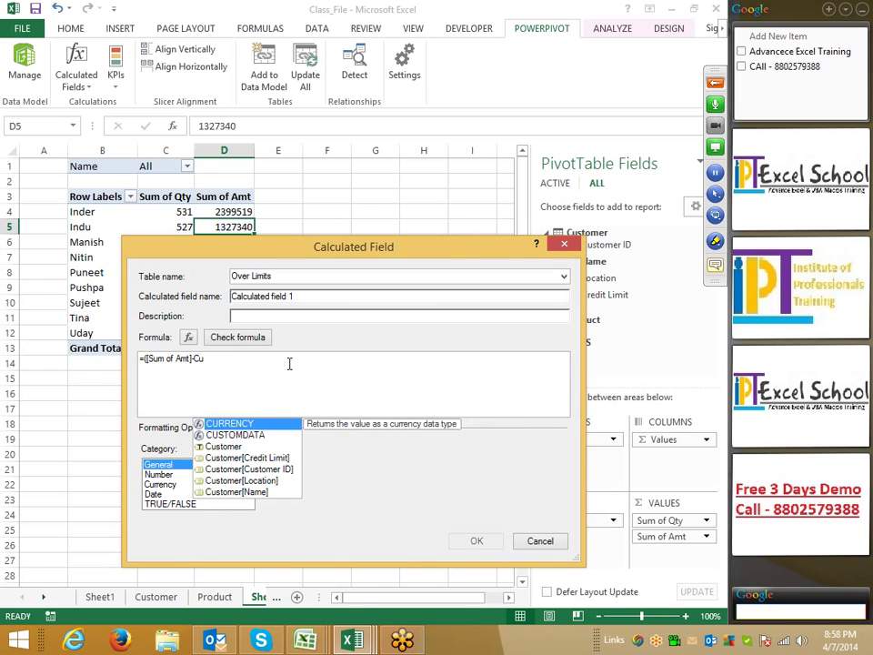
key(Down)
key(Down)
key(Down)
key(Down)
key(Down)
key(Down)
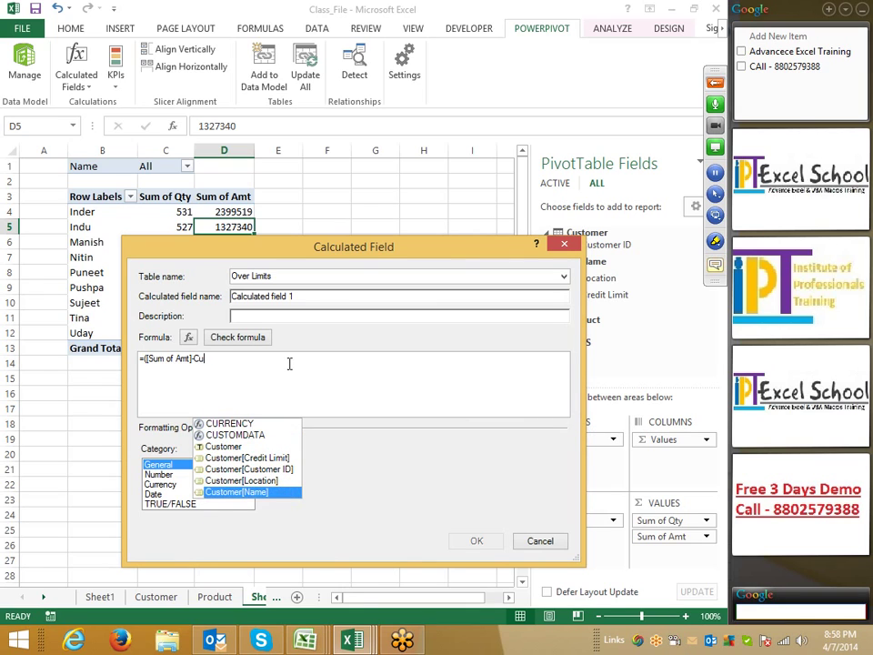
key(Up)
key(Up)
key(Up)
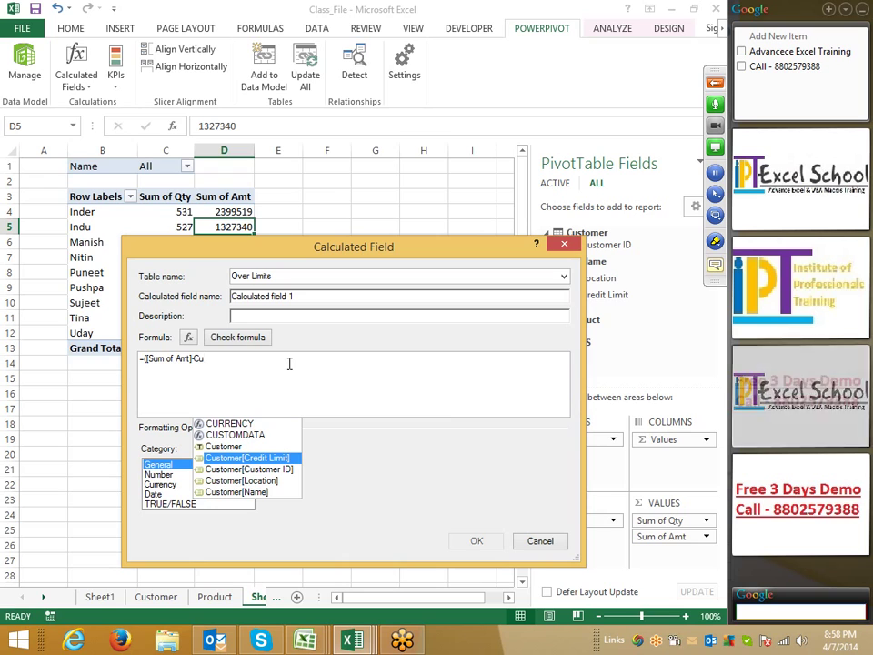
key(BackSpace)
key(BackSpace)
key(BackSpace)
key(BackSpace)
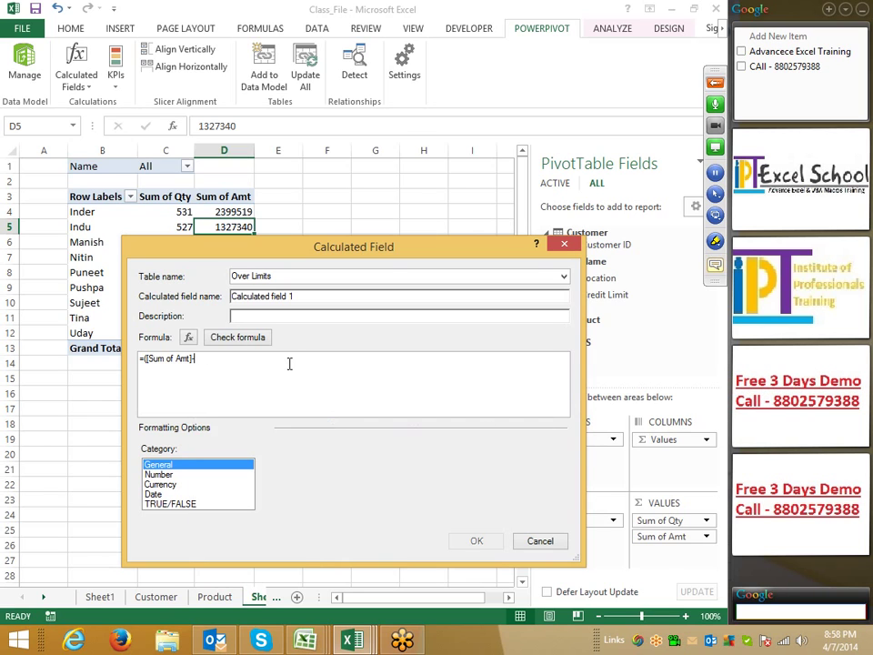
key(Escape)
key(Escape)
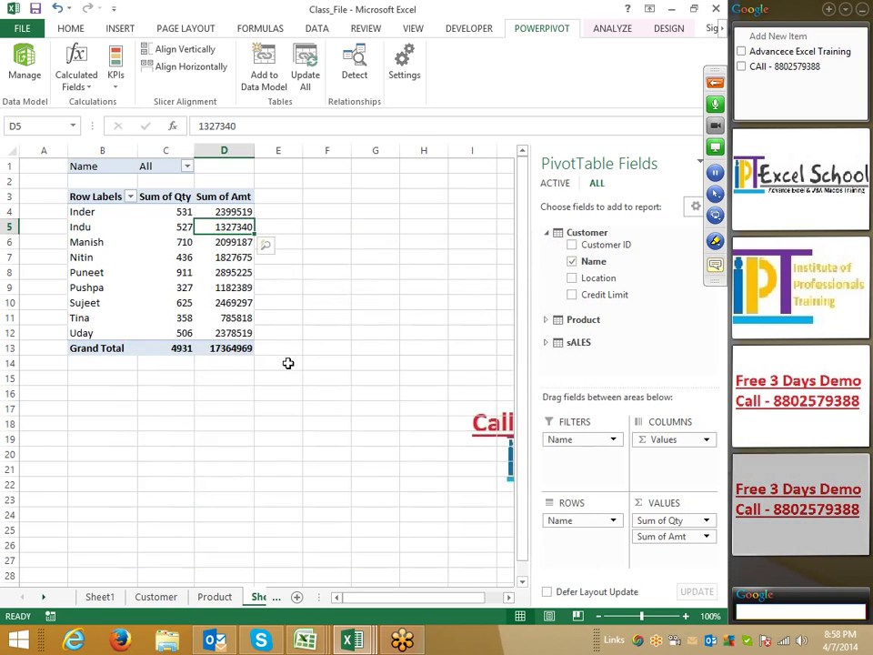
- Add Credit Limit from the Customer table to the pivot table's values without creating a relationship
drag(600, 295, 676, 560)
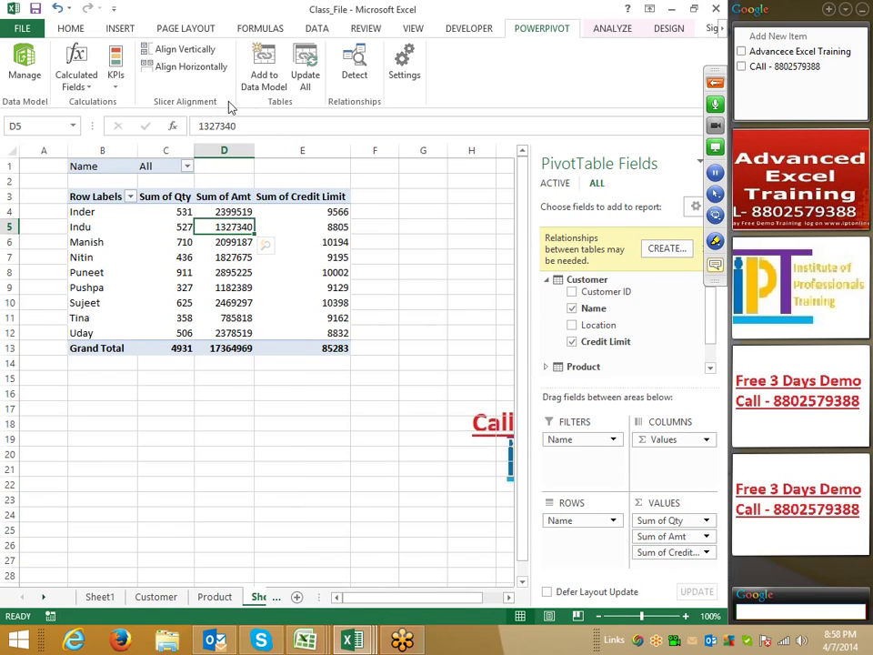
click(664, 252)
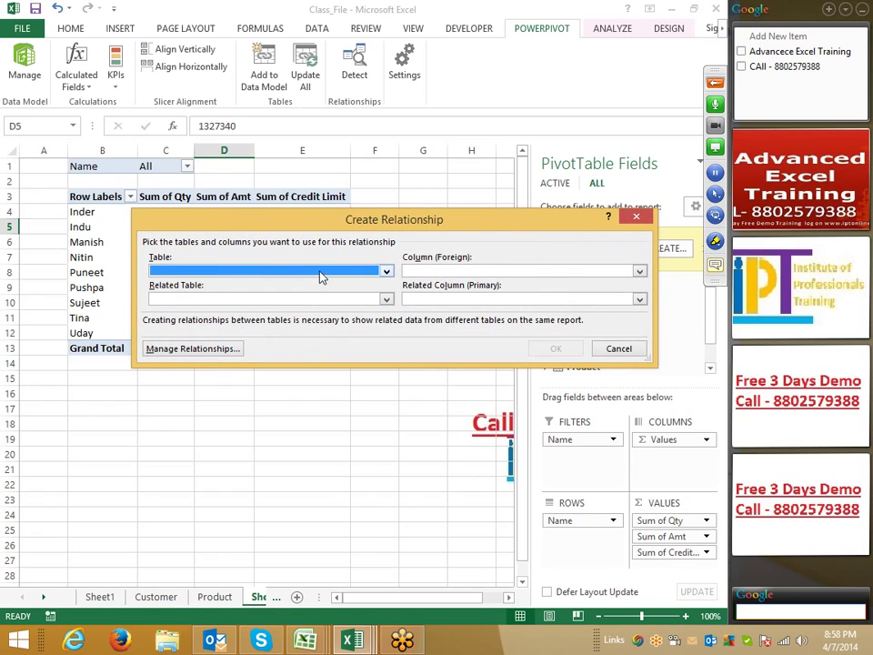
key(Escape)
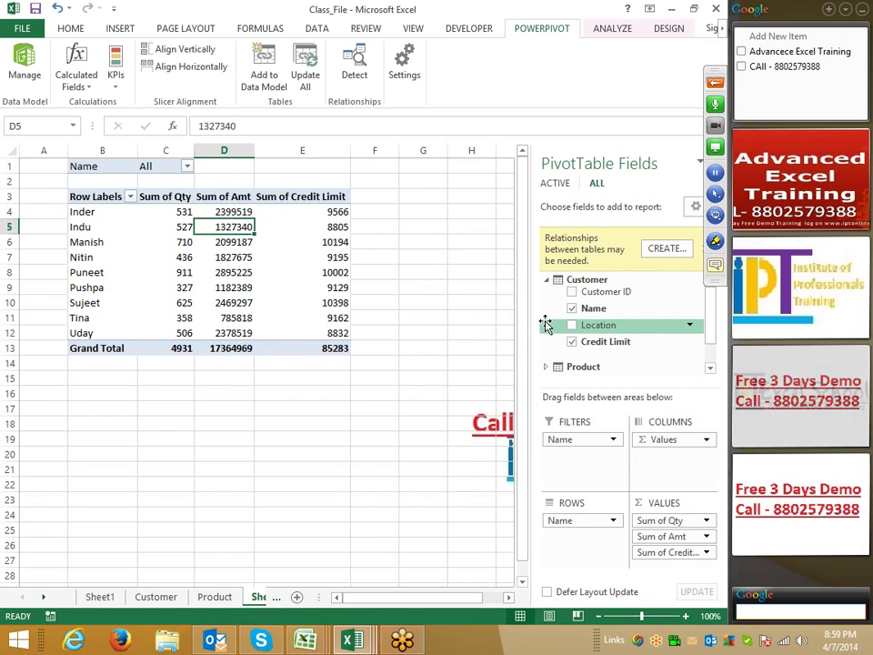
- Start a new calculated field in the Customer table and begin its formula with =[Sum of Amt]-
click(324, 211)
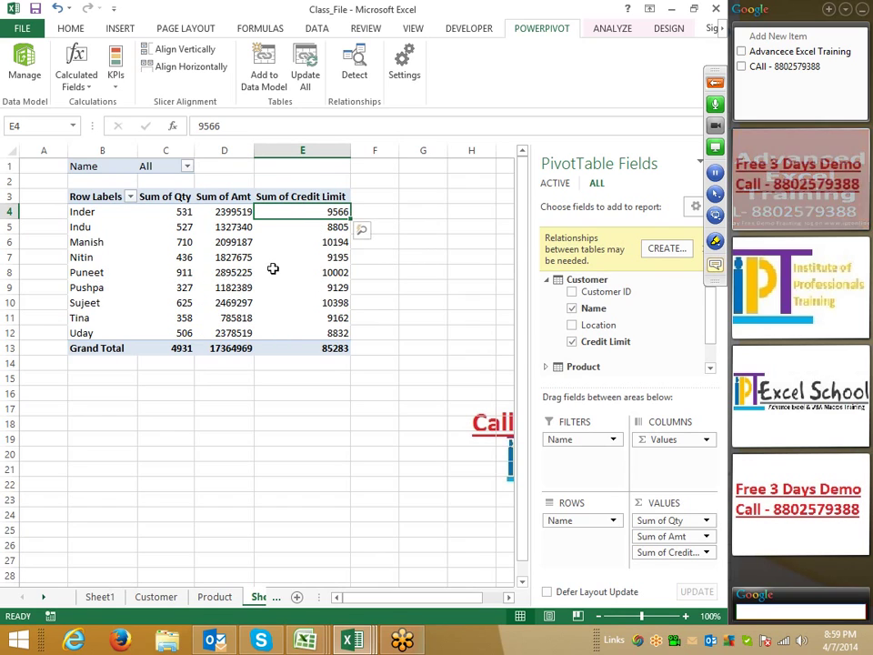
click(182, 287)
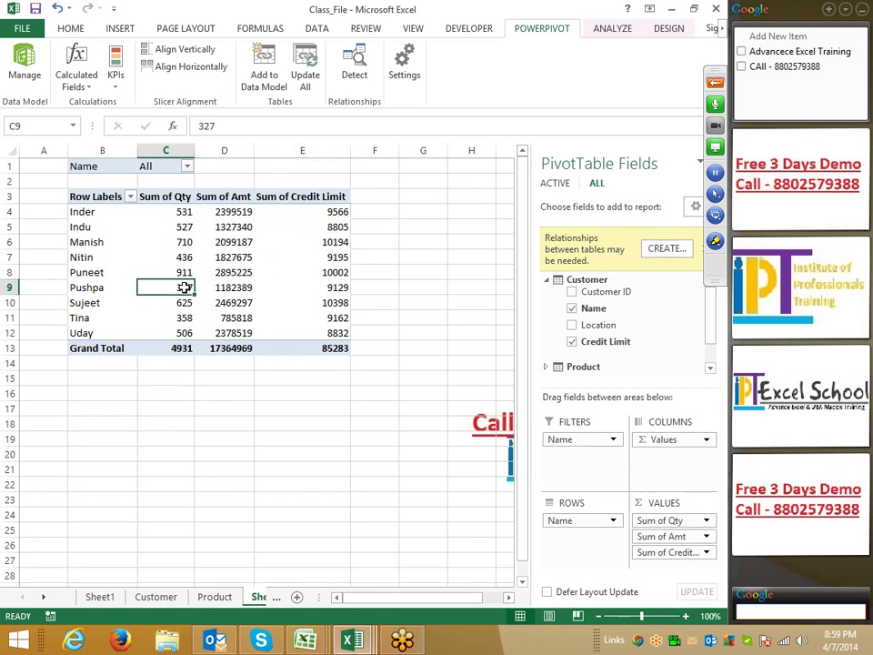
click(74, 85)
click(103, 103)
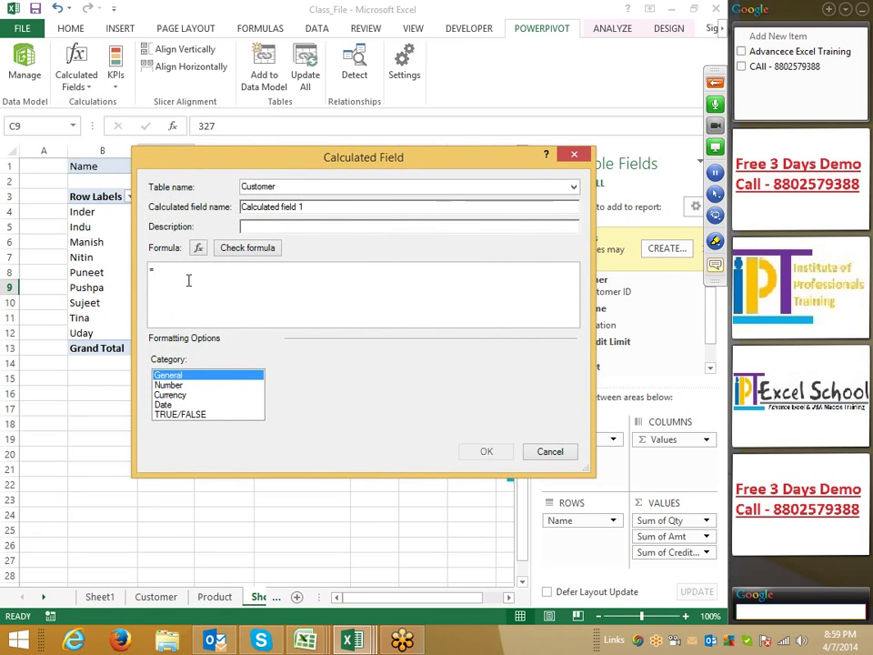
text(sa)
key(Down)
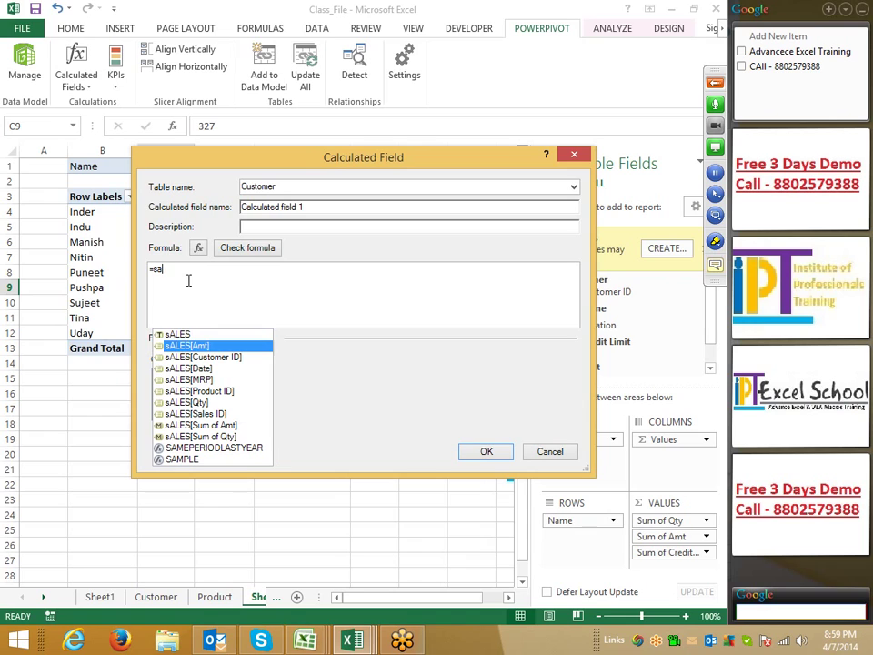
key(Down)
key(Down)
key(Down)
key(Down)
key(Down)
key(Down)
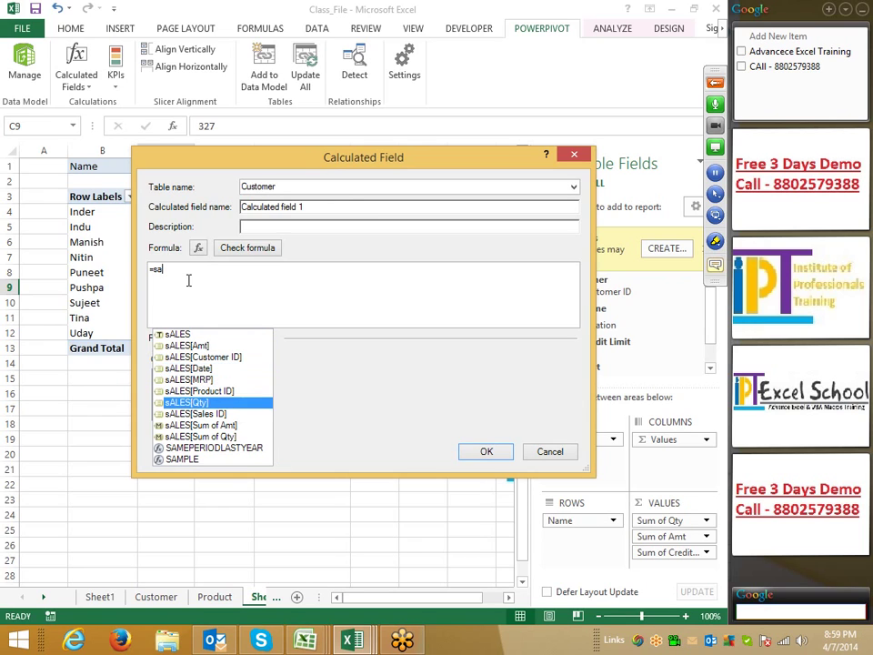
key(Down)
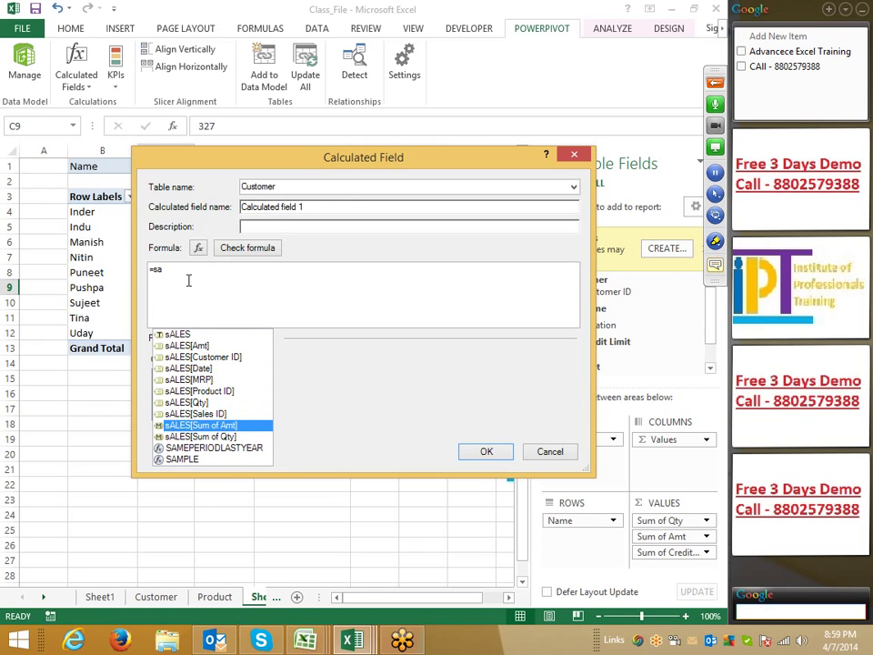
key(Tab)
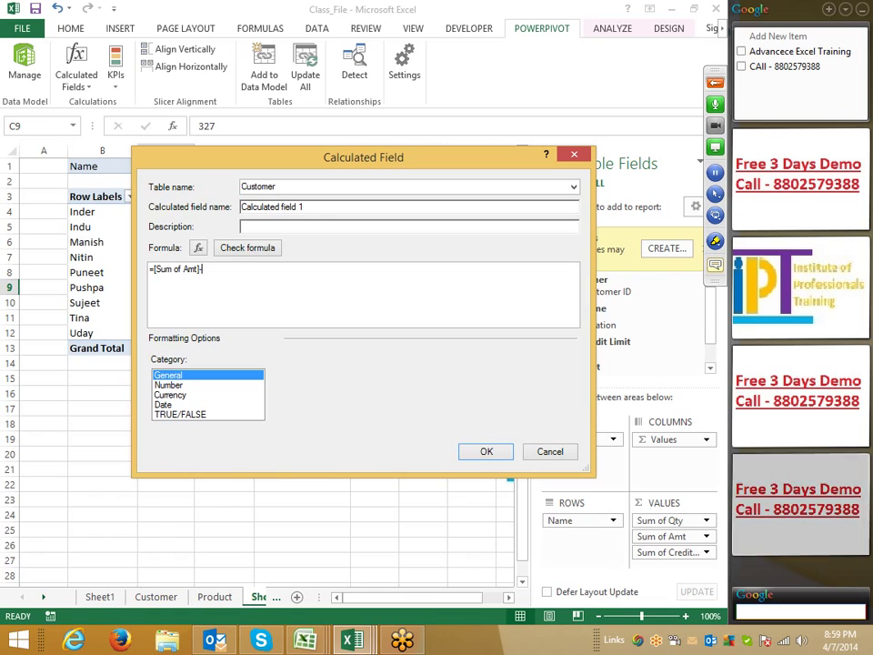
text(s)
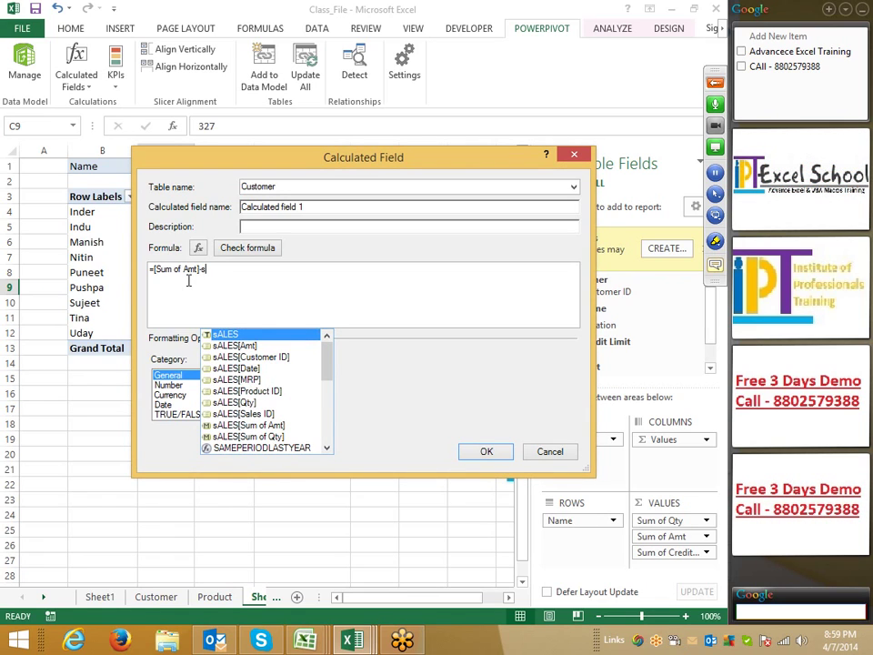
key(Down)
key(Down)
key(Down)
key(Down)
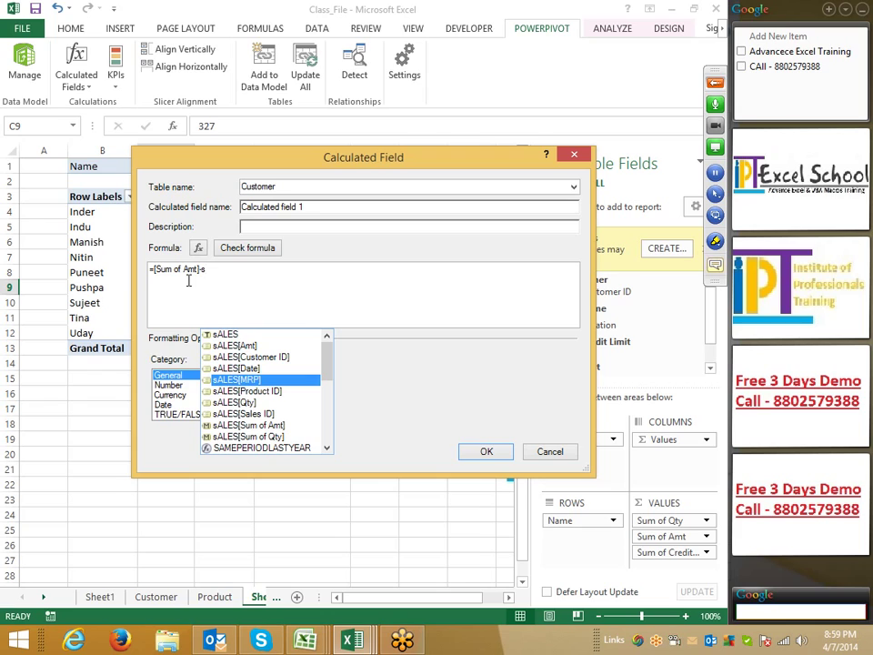
key(Down)
key(Down)
key(Down)
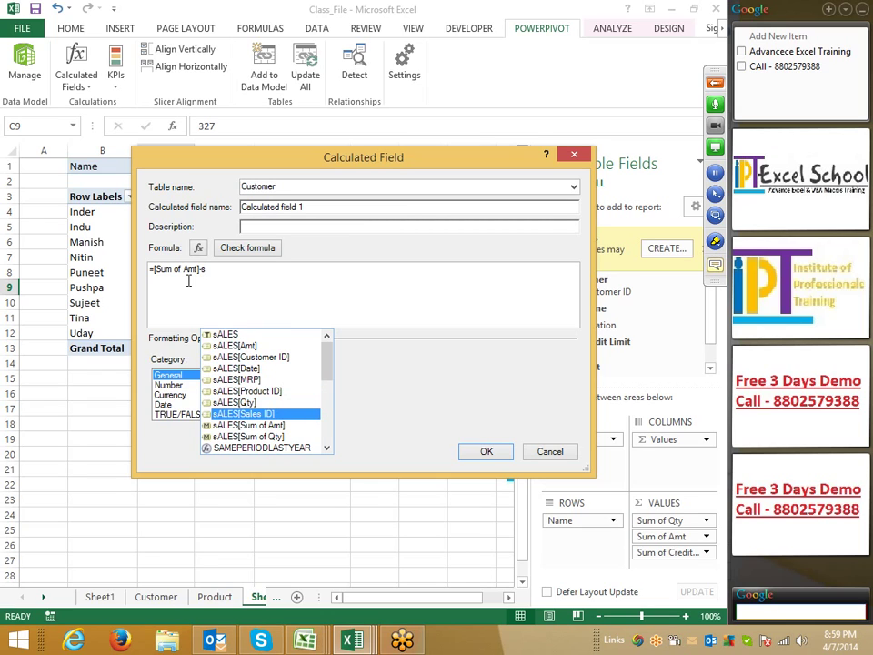
key(BackSpace)
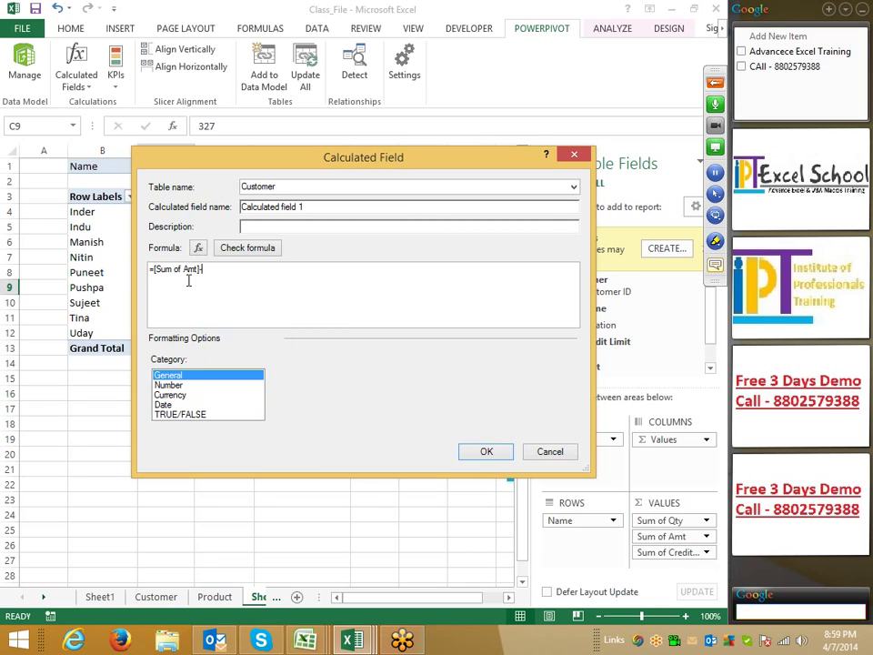
text(sal)
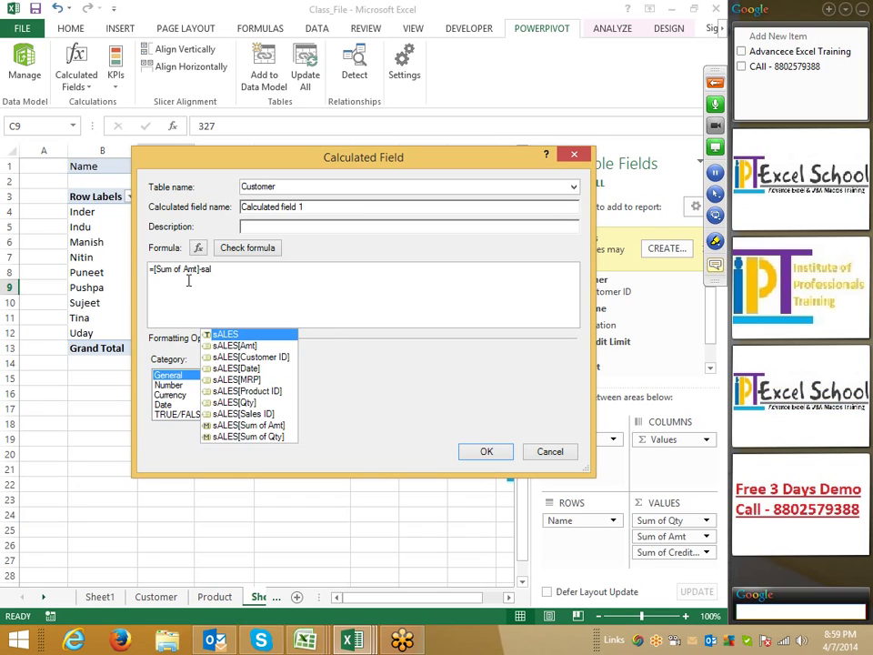
key(BackSpace)
key(BackSpace)
key(BackSpace)
- Complete the formula as =[Sum of Amt]-[Sum of Credit Limit] and check it for errors
text(c)
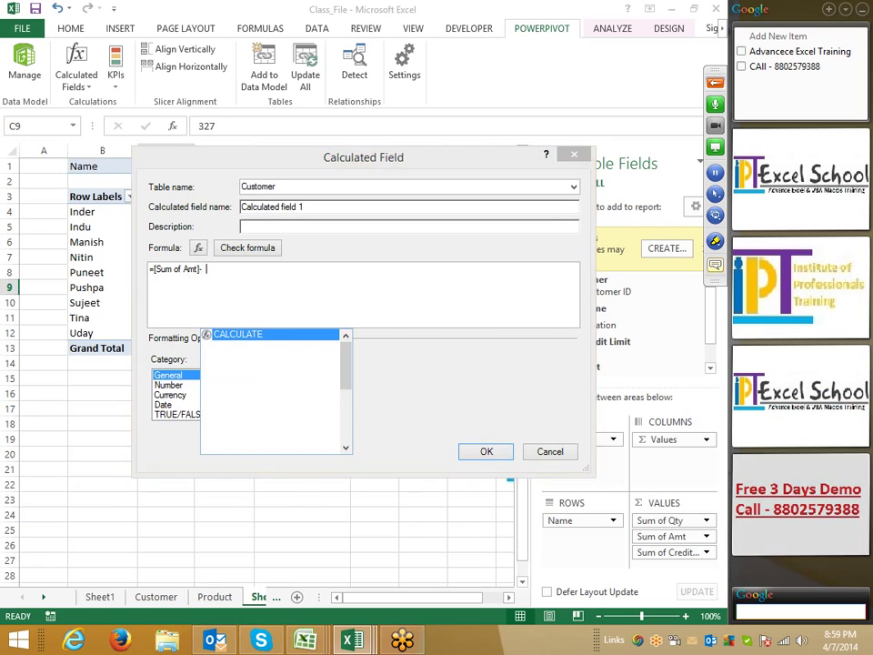
text(u)
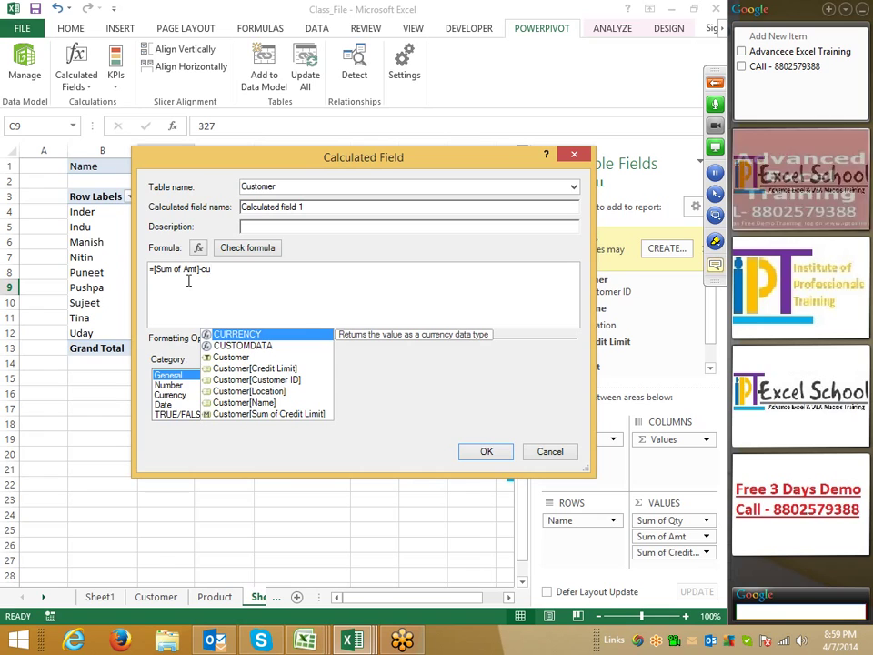
key(Down)
key(Down)
key(Down)
key(Down)
key(Down)
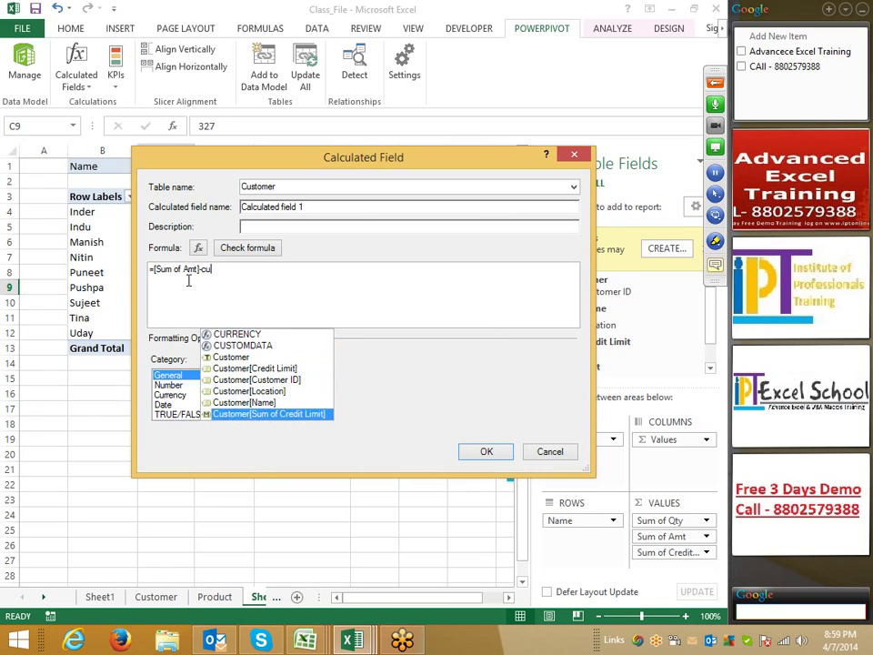
key(Tab)
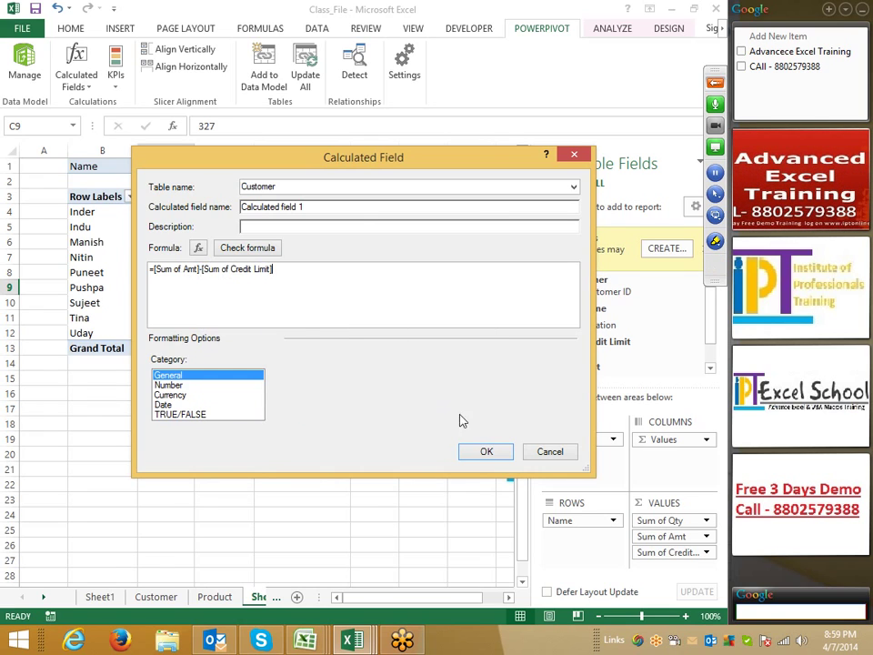
click(240, 252)
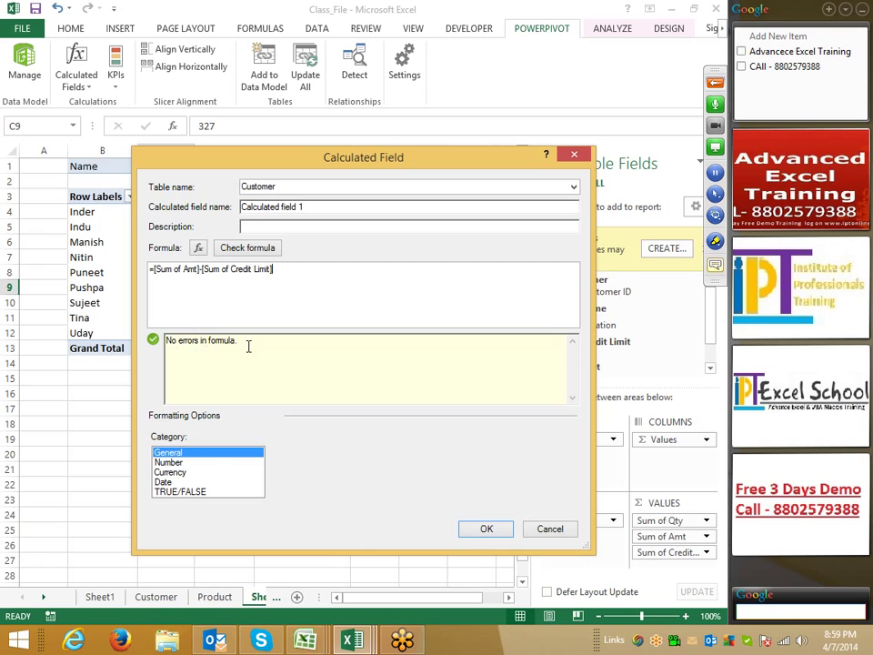
- Save the calculated field to the pivot table and select its results in F5:F11
click(490, 532)
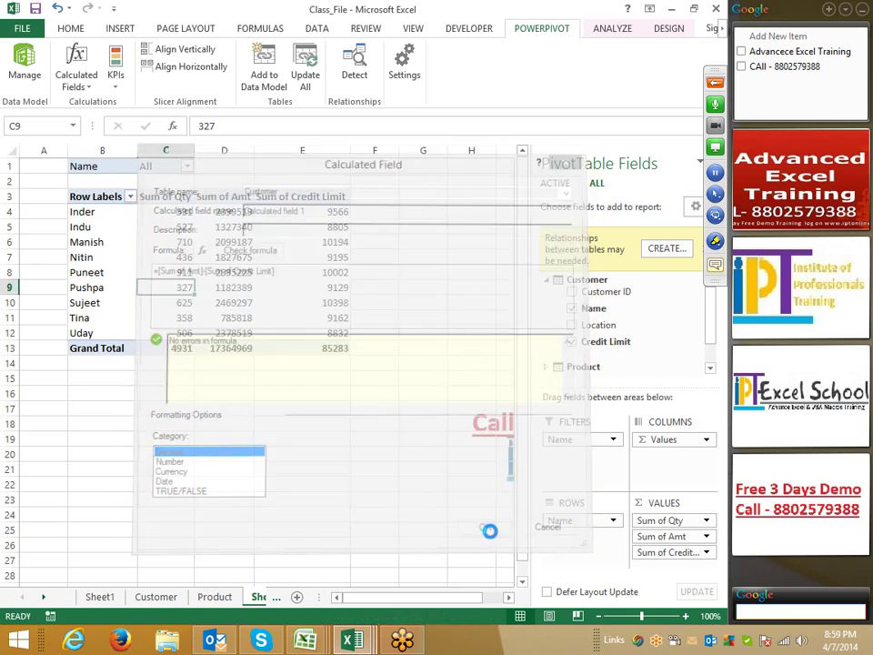
drag(415, 223, 417, 317)
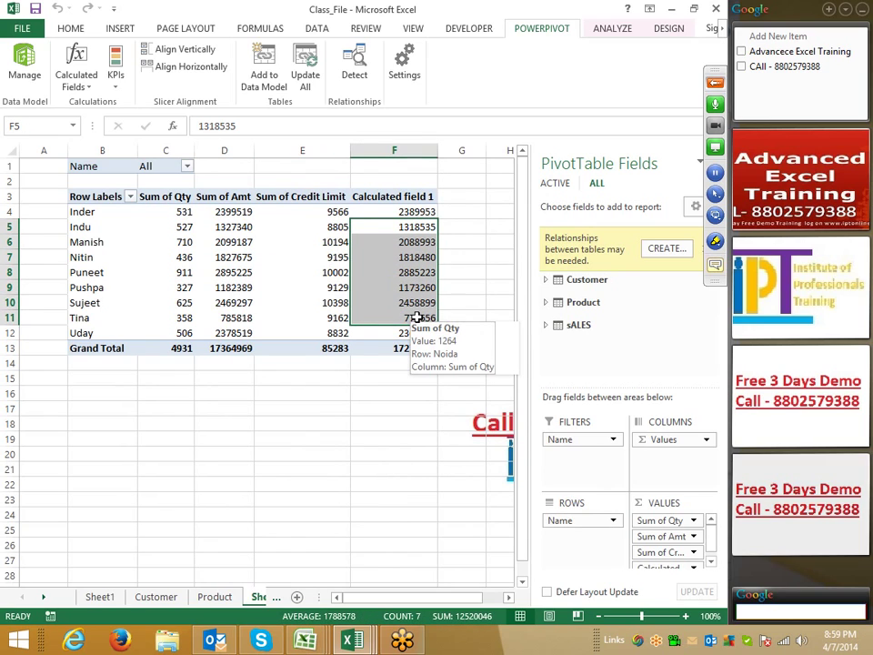
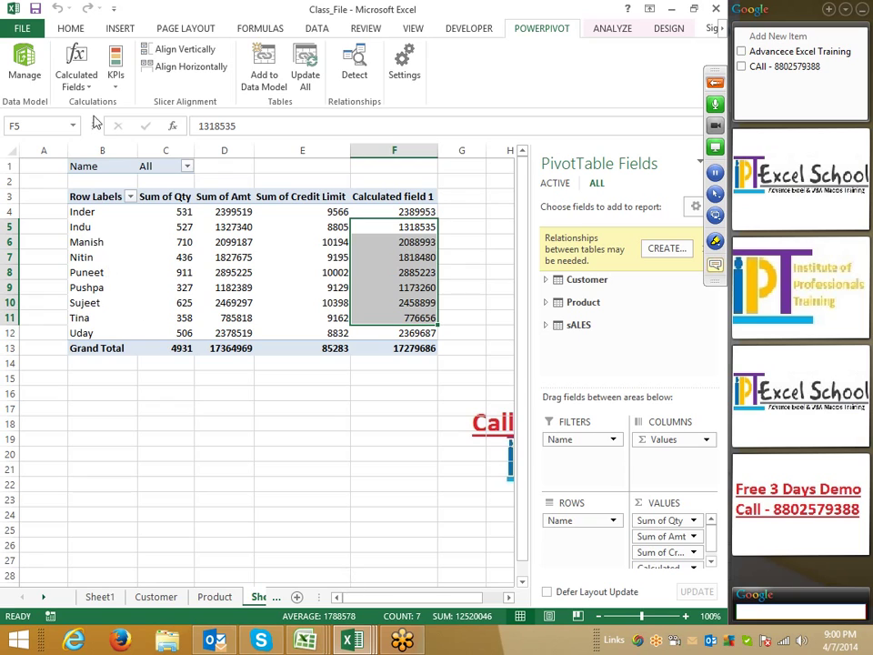
click(78, 31)
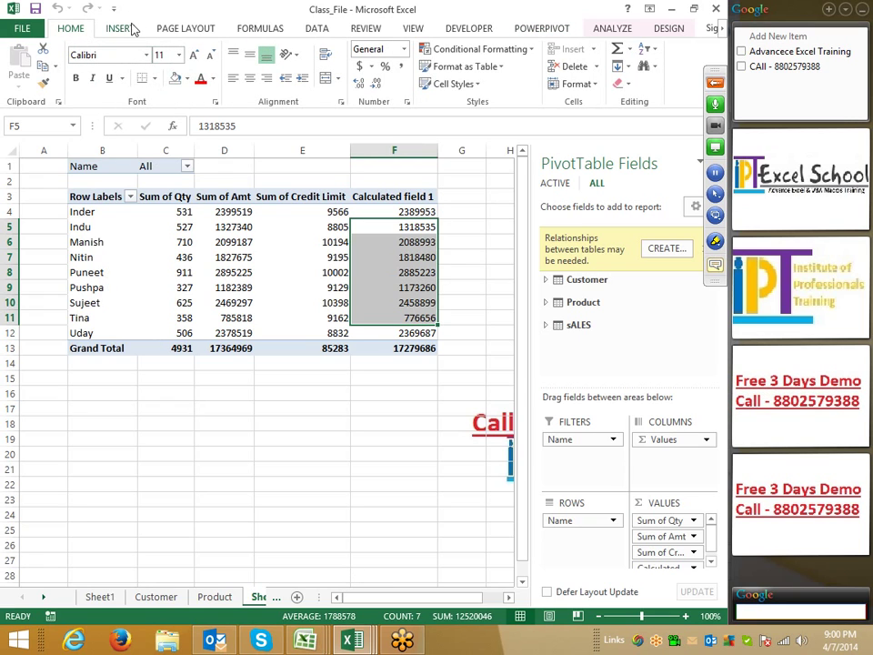
click(122, 27)
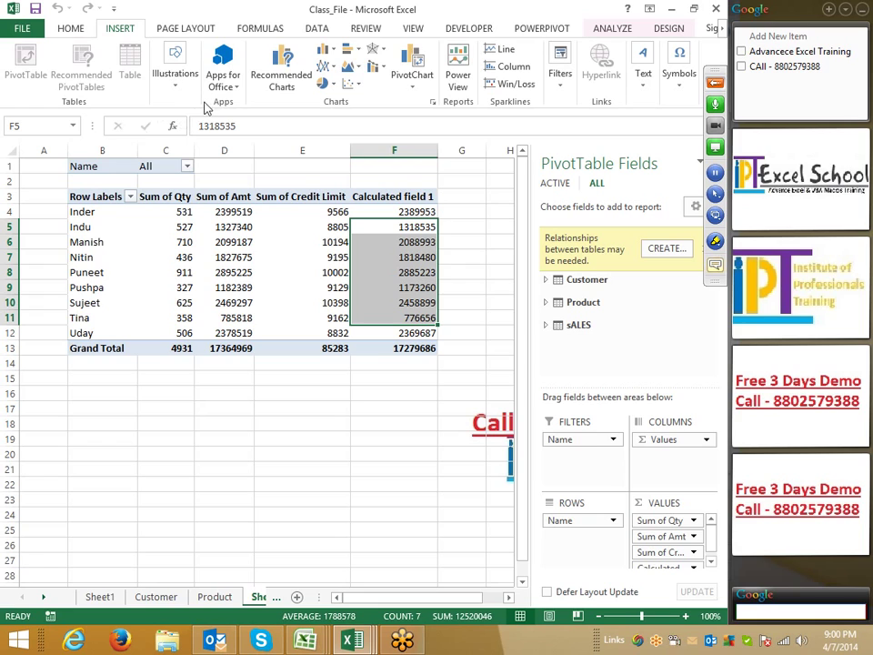
click(228, 86)
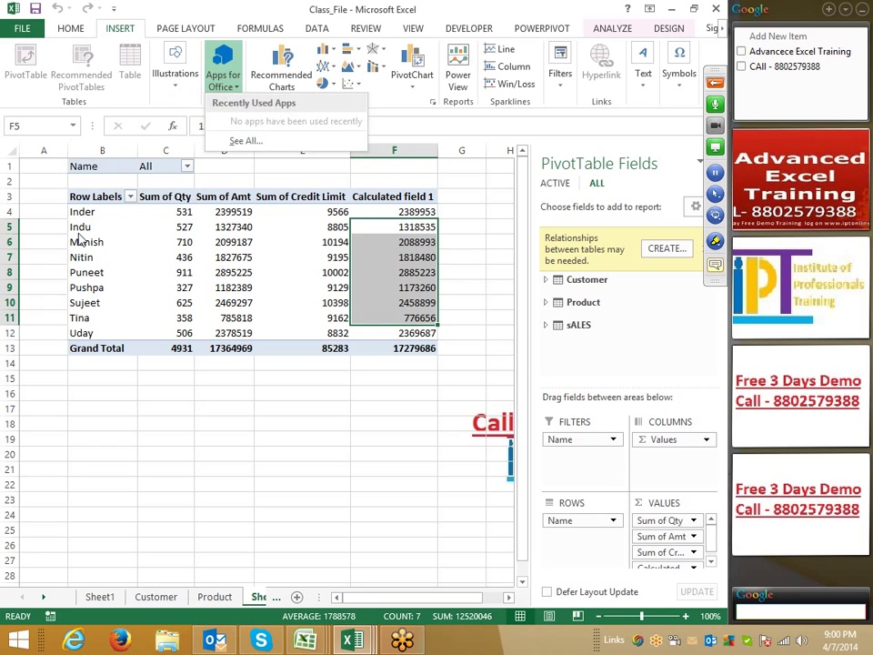
click(164, 124)
click(175, 87)
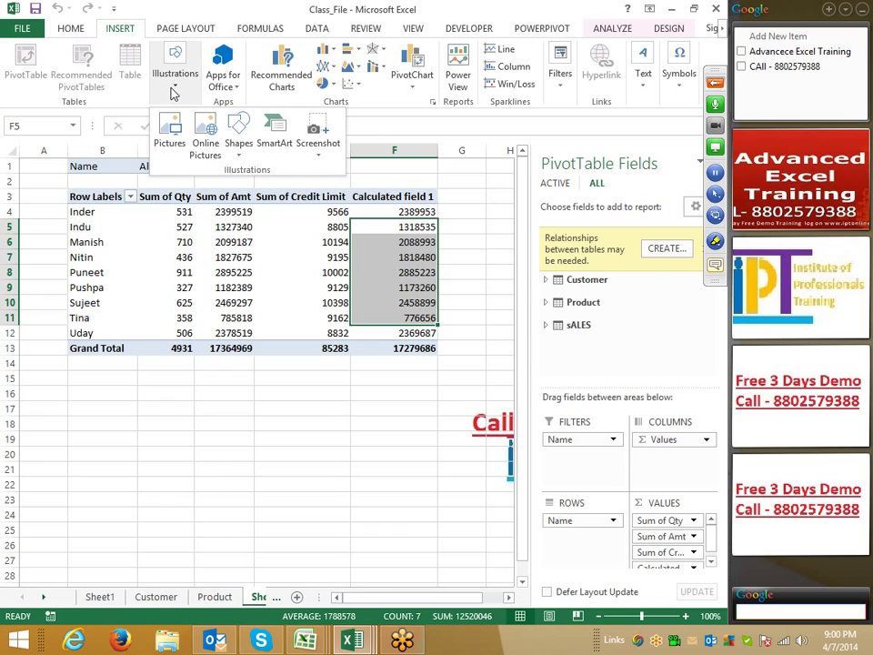
click(179, 419)
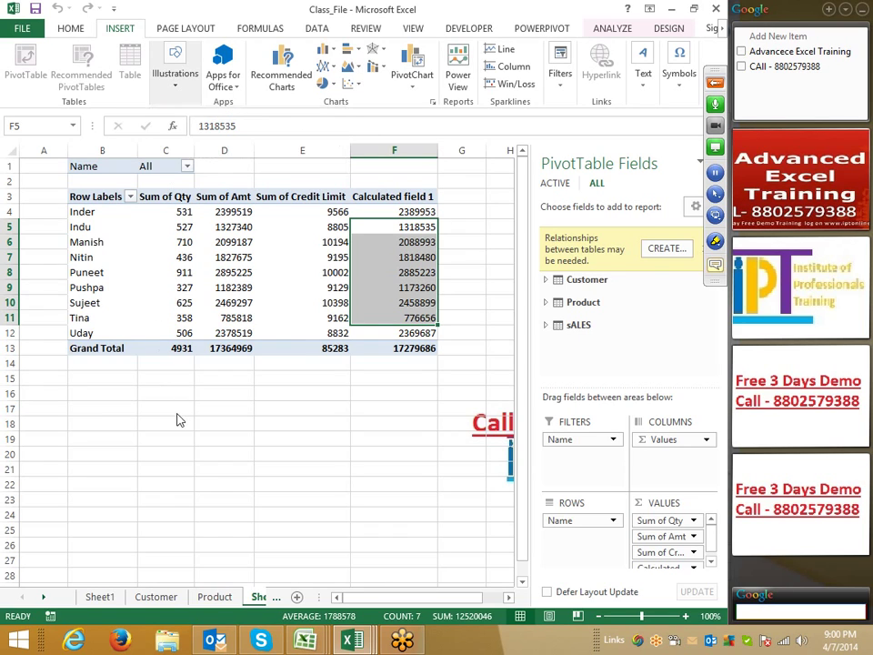
- Switch to the Class_File1 workbook, select cell C7 on Sheet2 and show the available insert commands
mouse_move(314, 637)
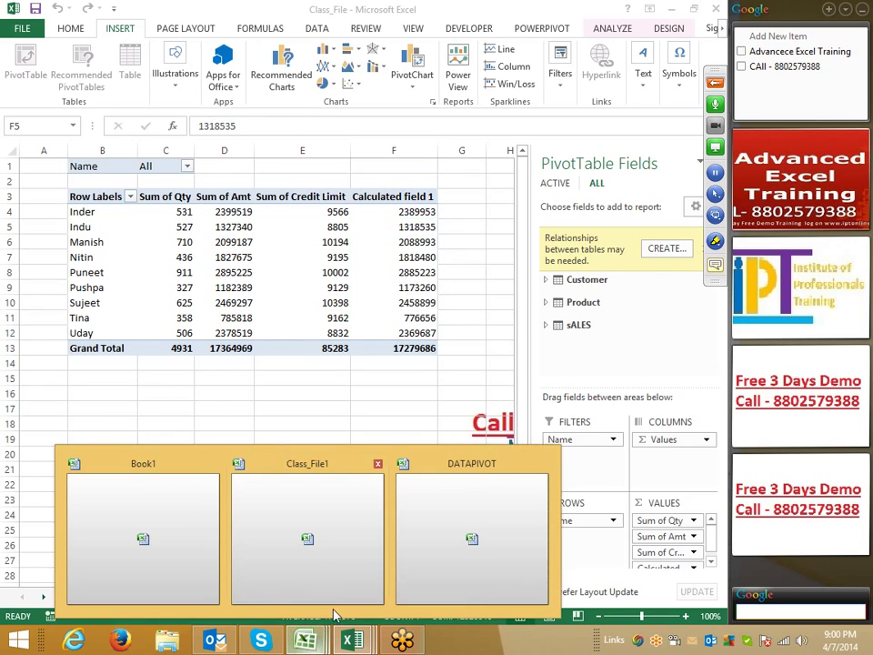
click(346, 567)
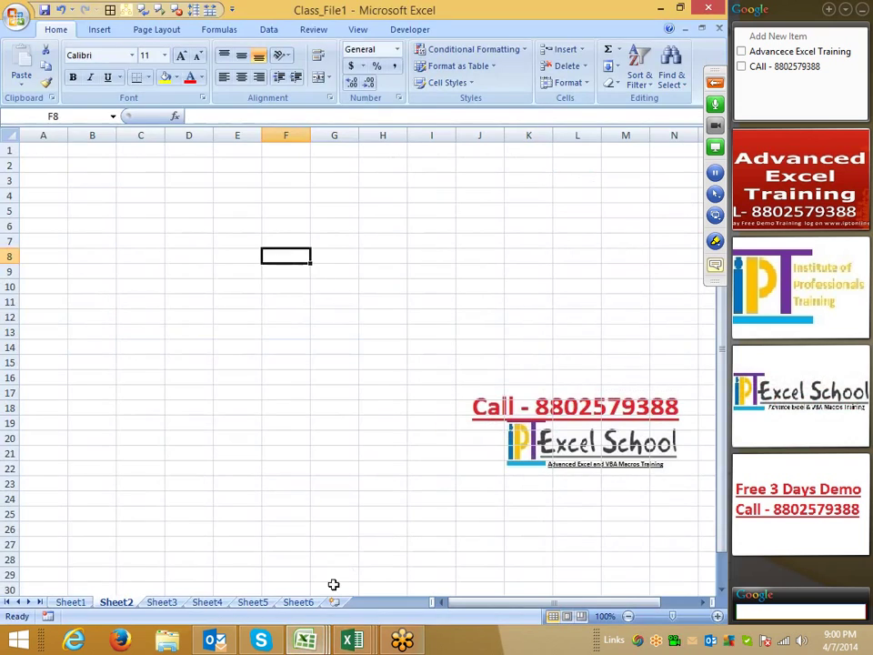
click(131, 241)
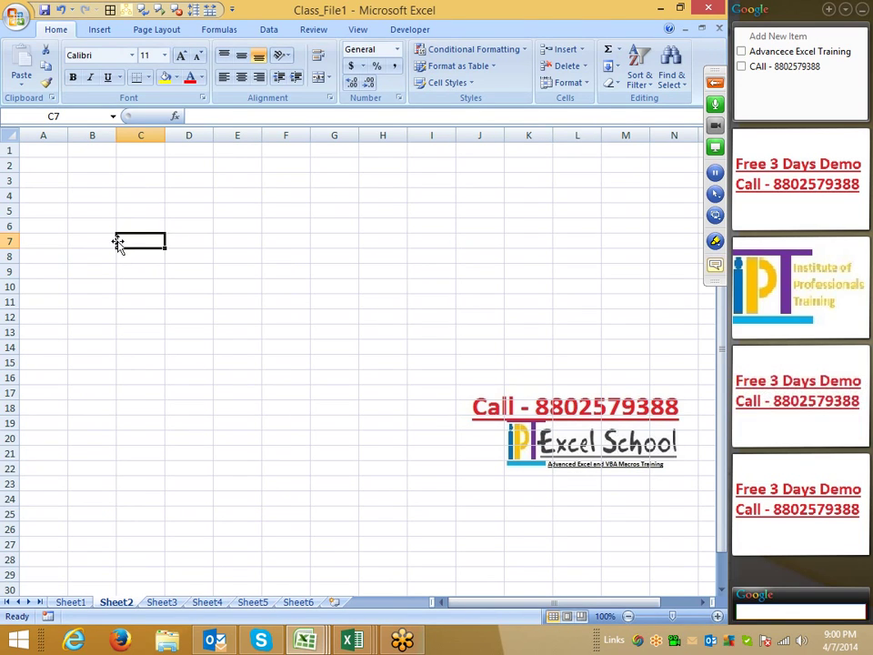
click(100, 33)
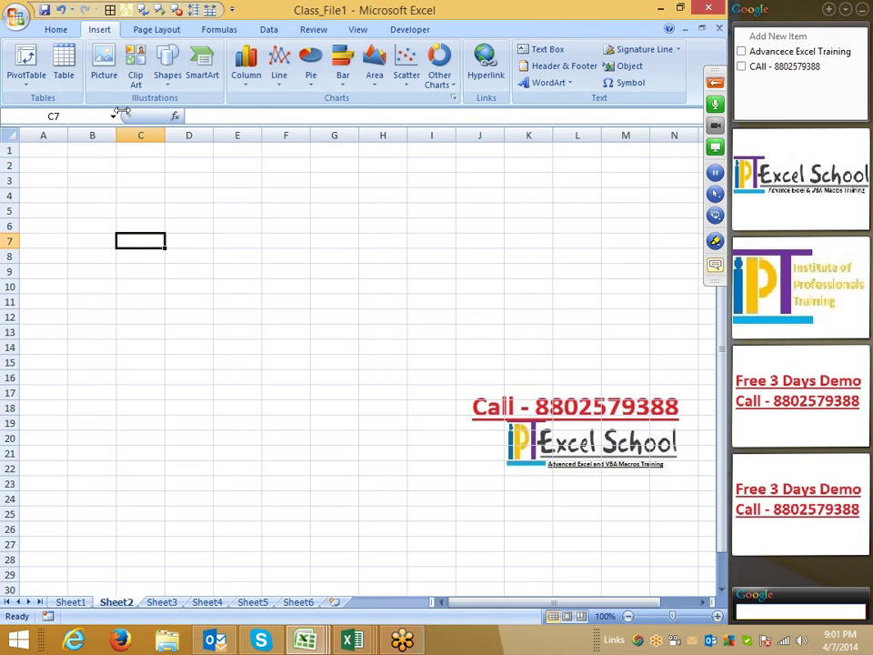
click(286, 180)
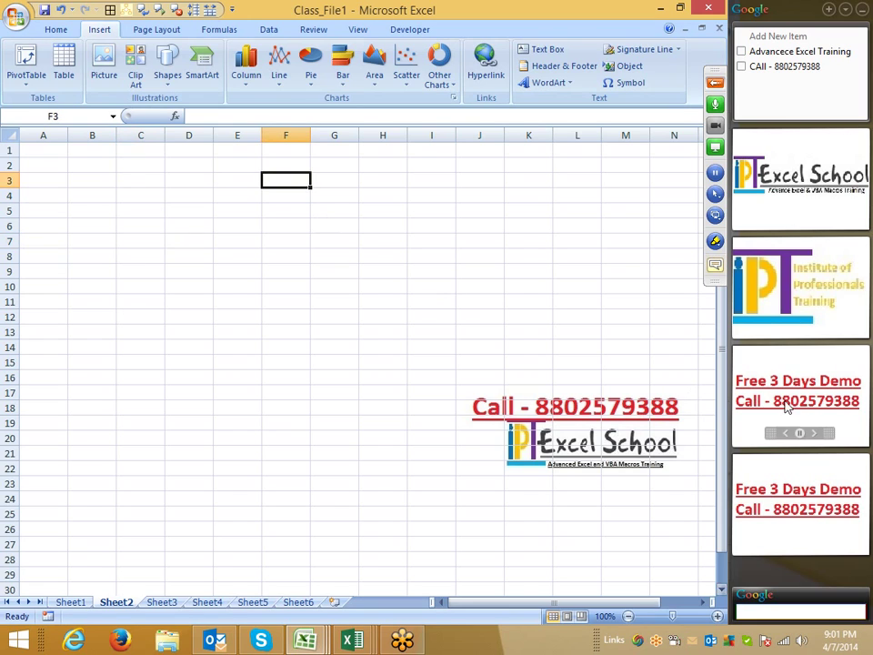
click(404, 258)
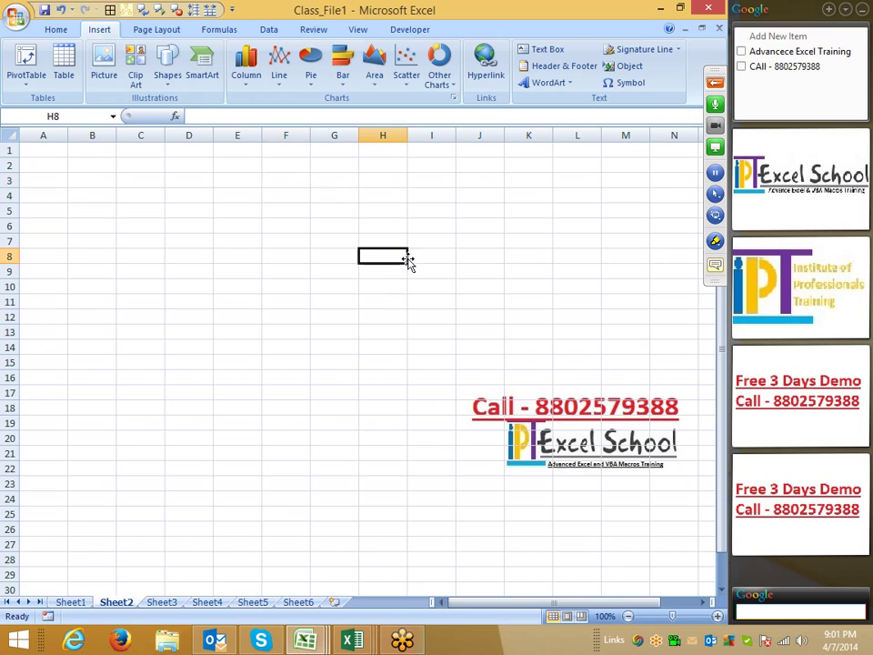
click(813, 433)
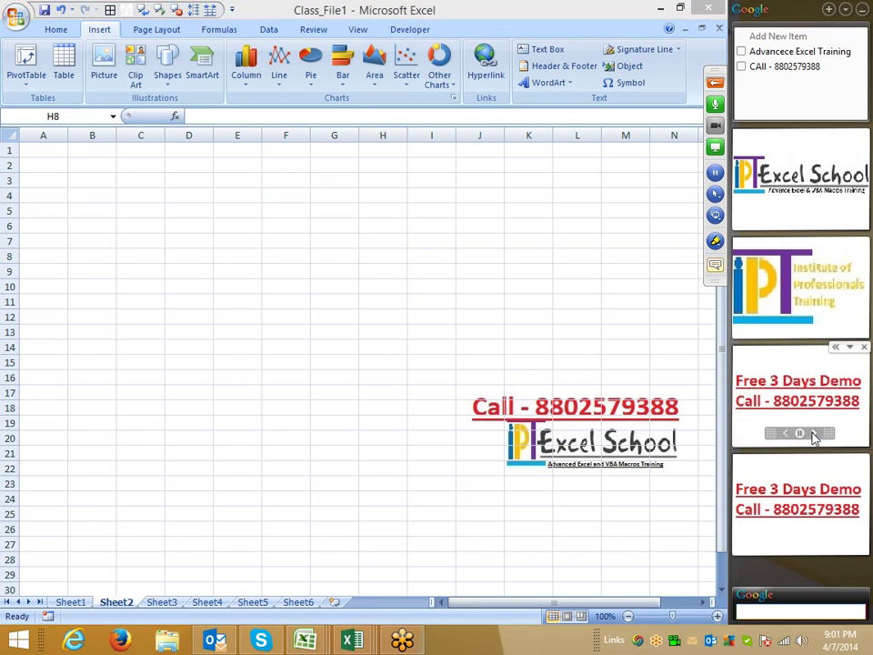
click(405, 257)
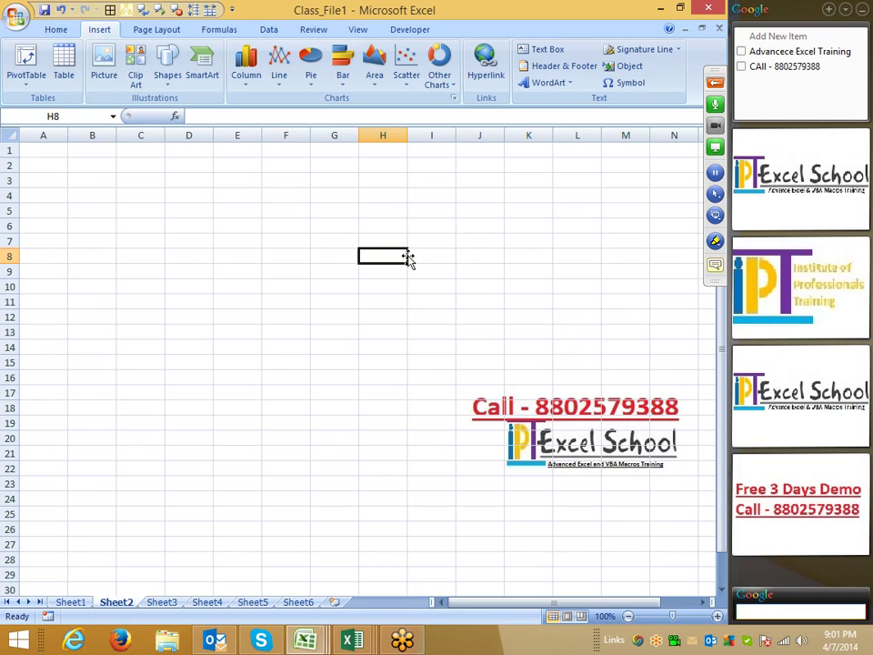
click(238, 213)
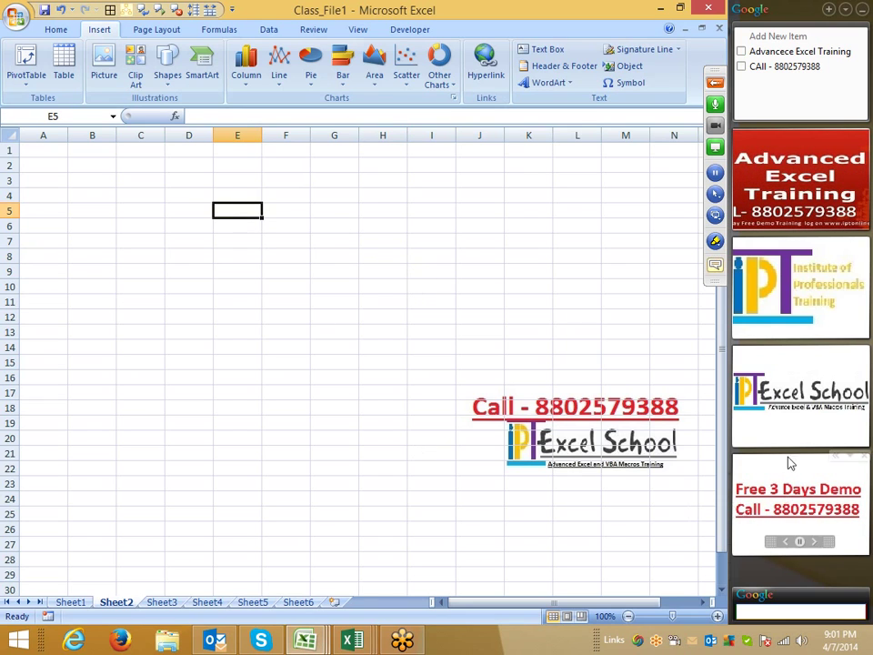
click(799, 436)
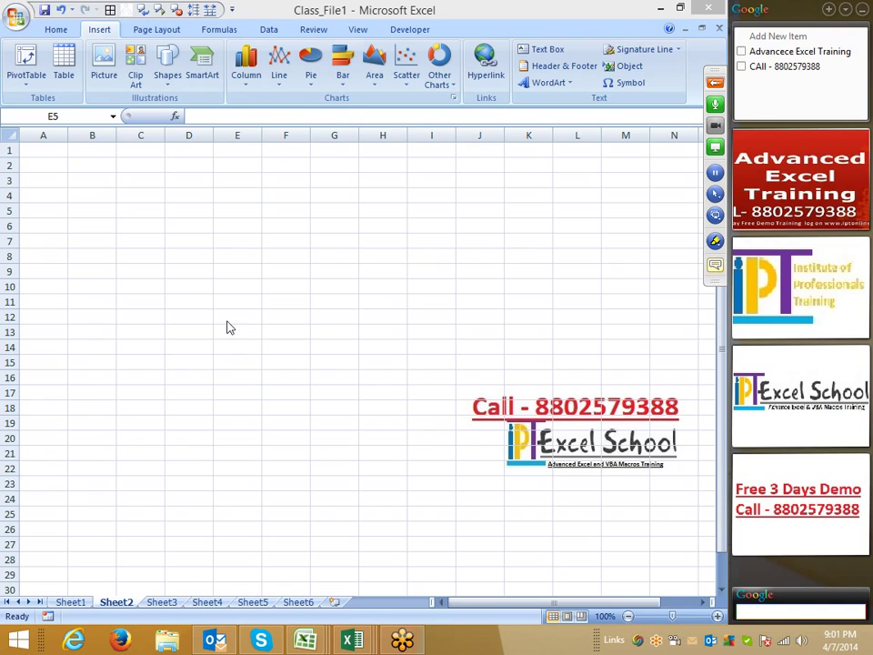
click(158, 286)
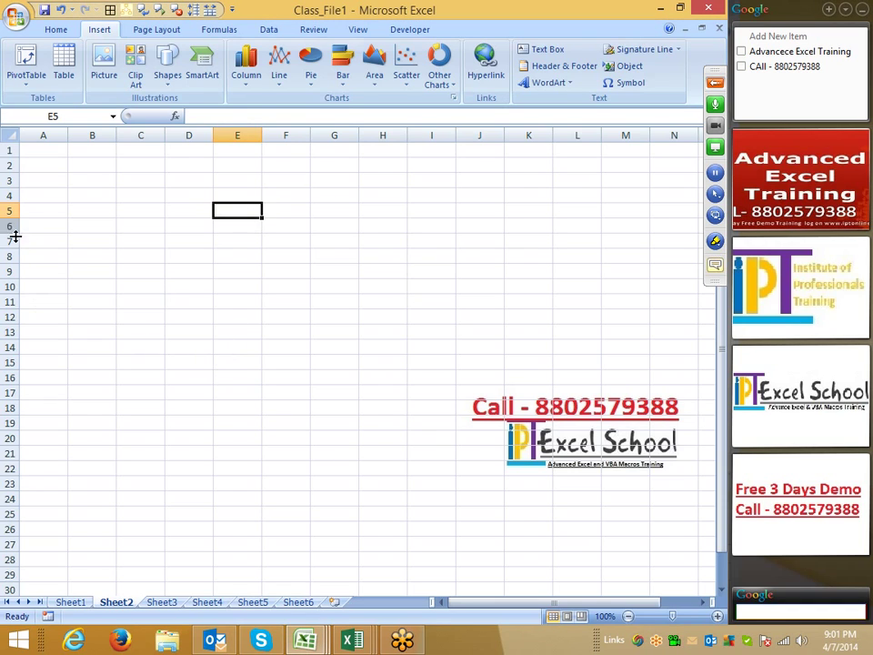
click(41, 195)
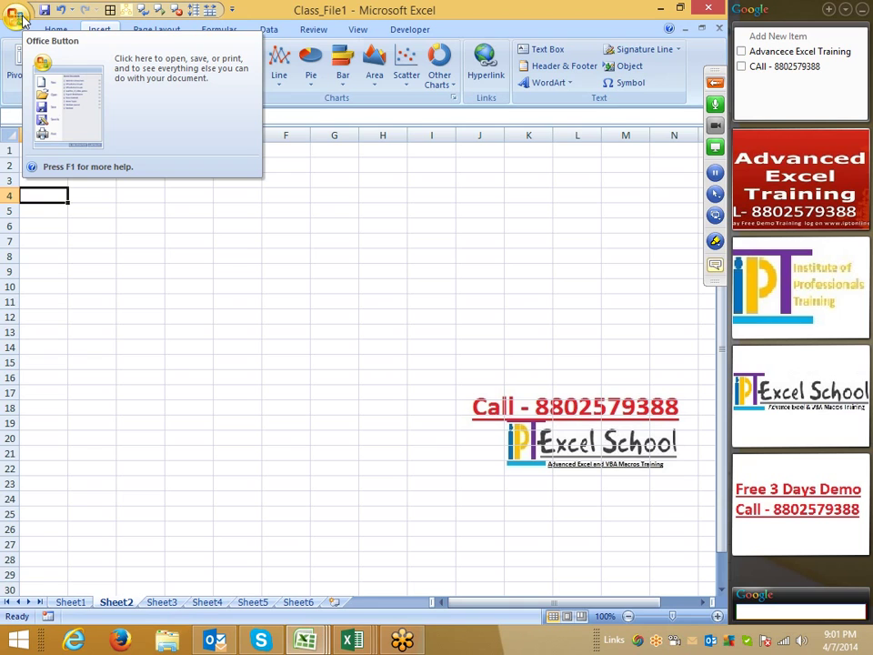
click(372, 317)
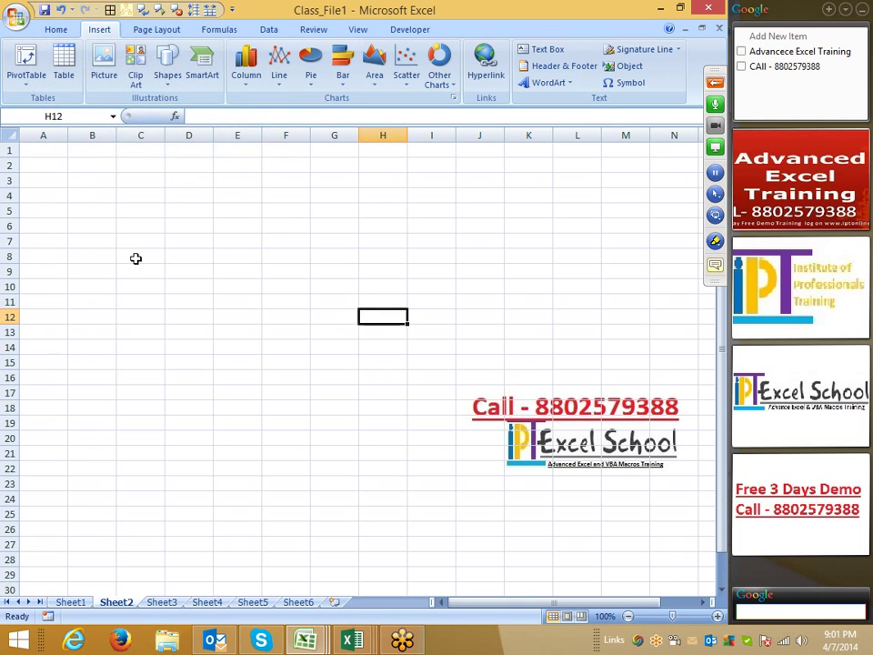
click(120, 639)
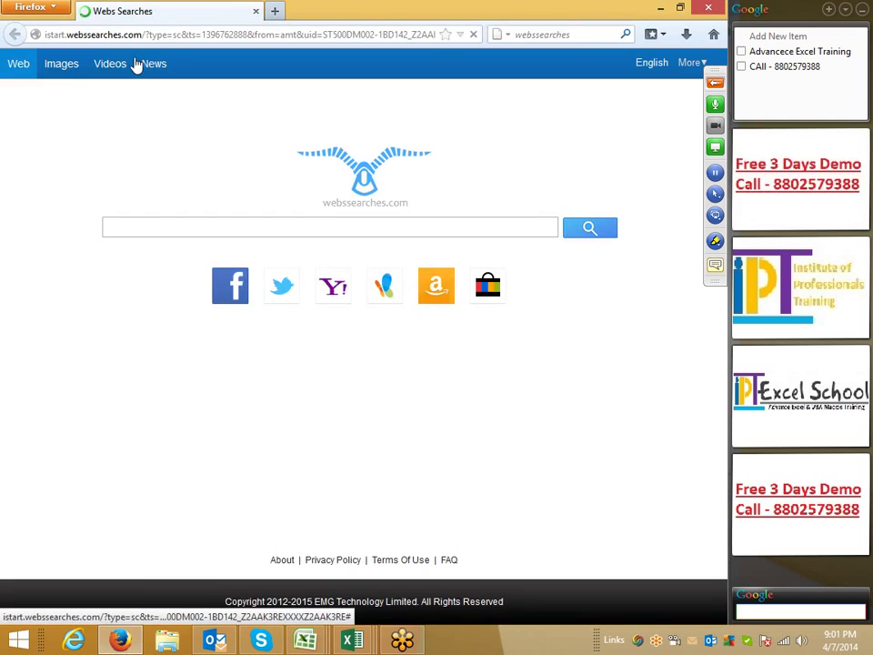
click(134, 34)
text(gg)
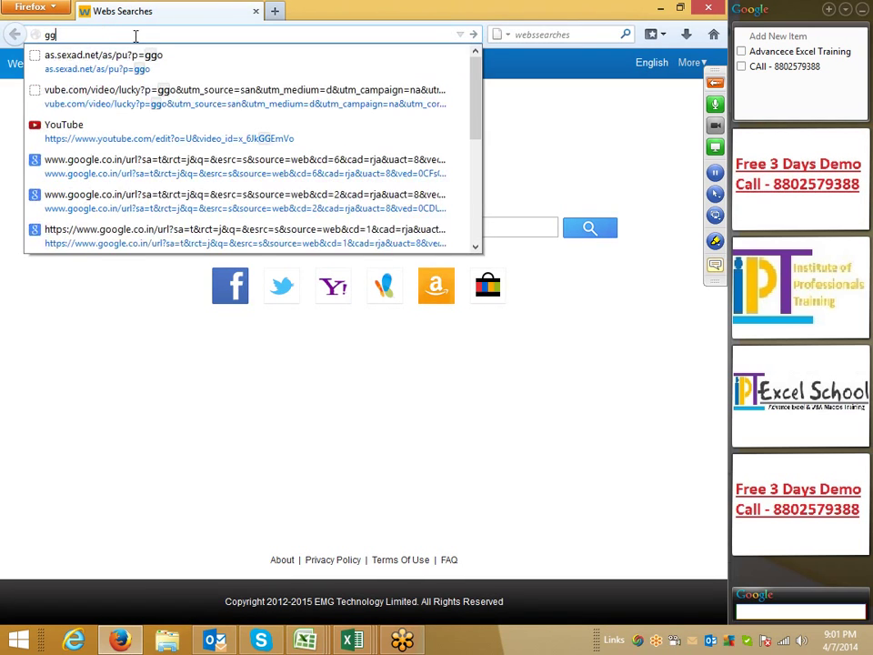
key(BackSpace)
text(oogle.co.in/)
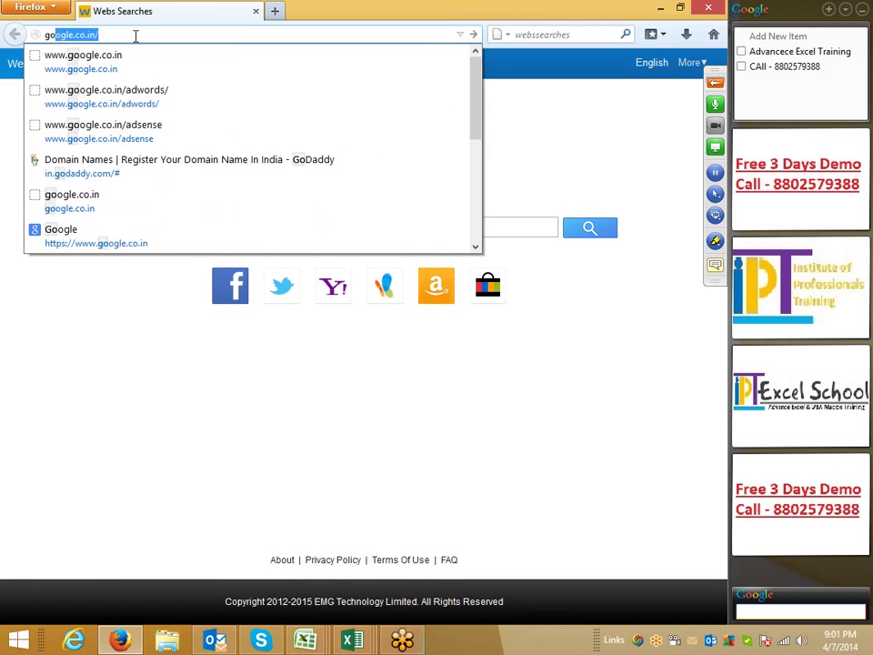
key(Down)
key(Return)
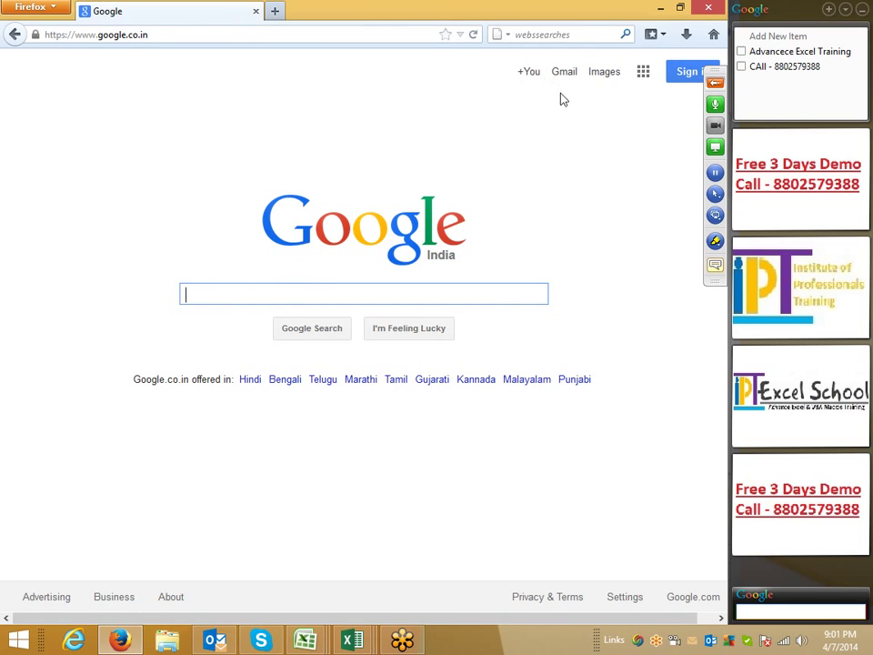
- Search Google Images for charts
click(603, 73)
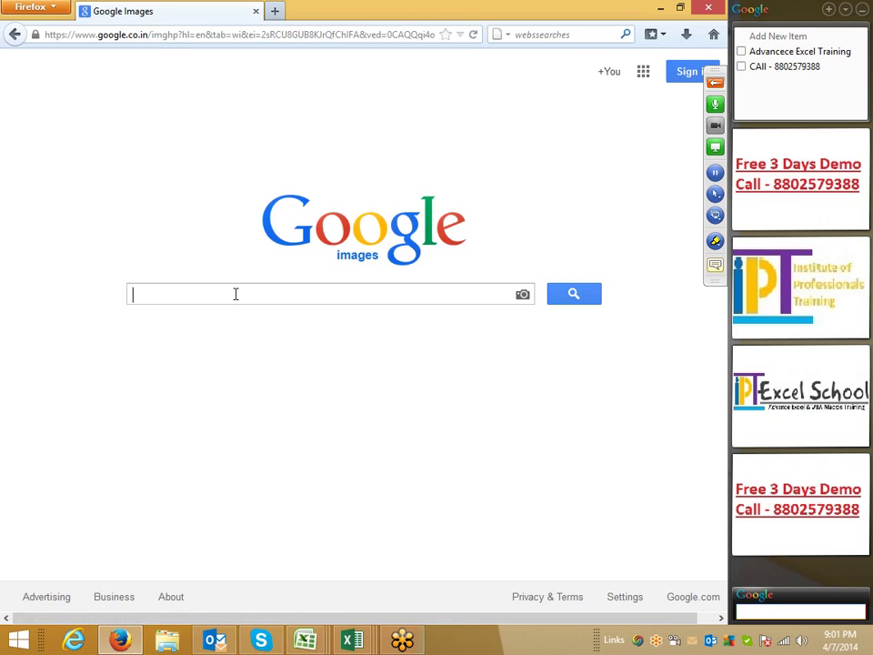
text(charts)
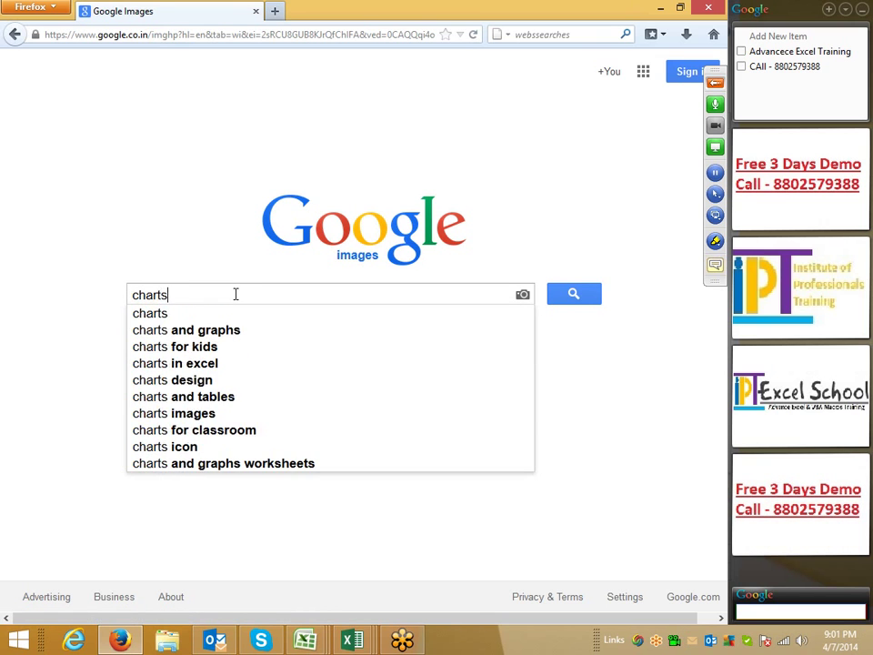
key(Return)
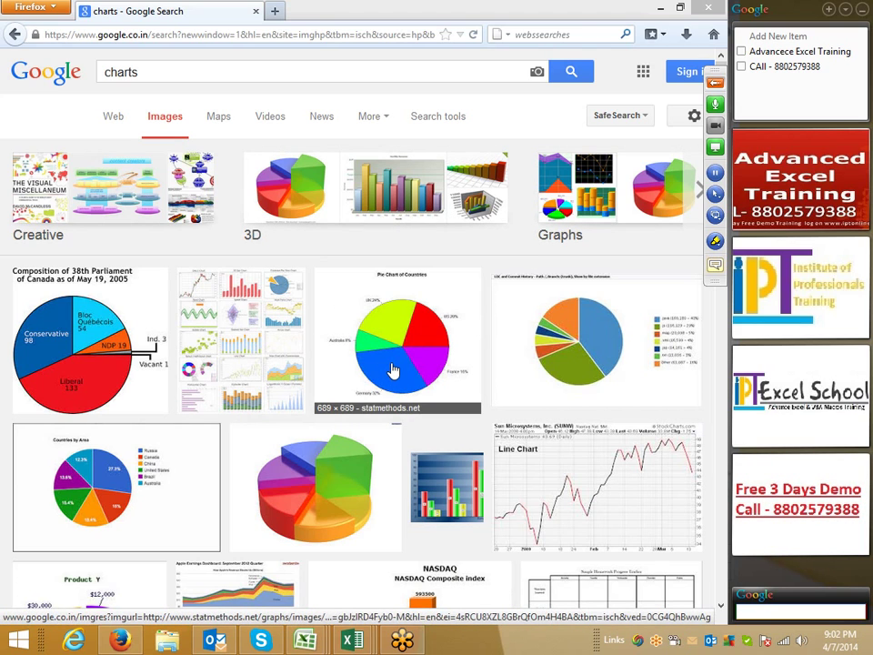
- Enlarge the colourful 3D pie chart from the image results and copy it as an image
click(329, 477)
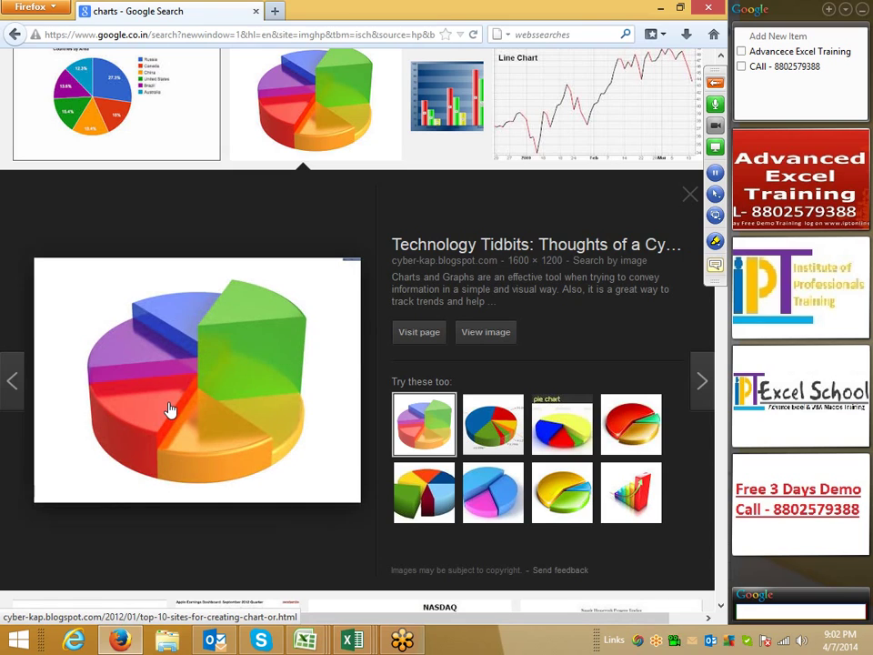
right_click(169, 410)
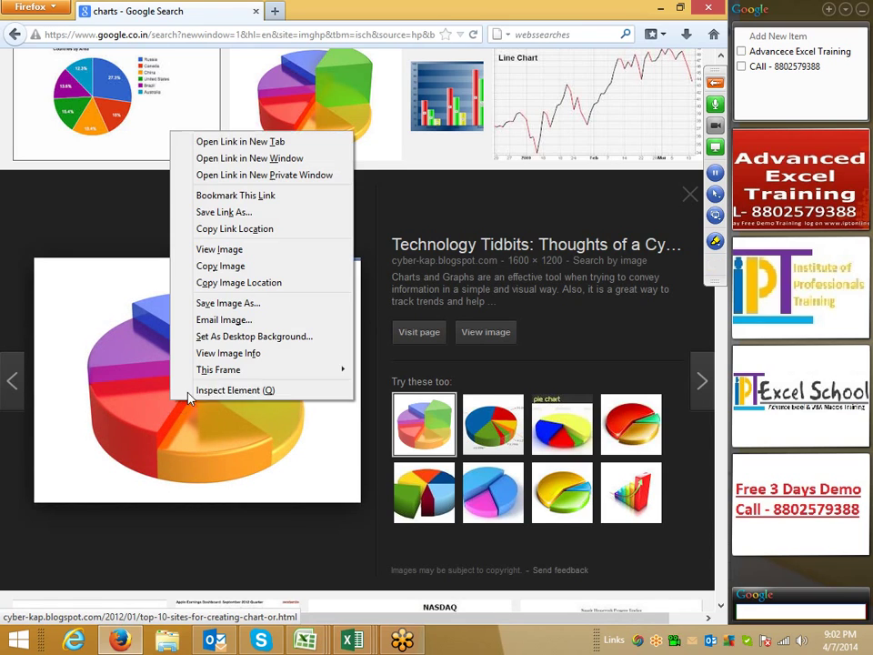
click(220, 267)
- Paste the copied pie chart image at B2 on Sheet2 of the Class_File1 workbook and delete it again
mouse_move(306, 641)
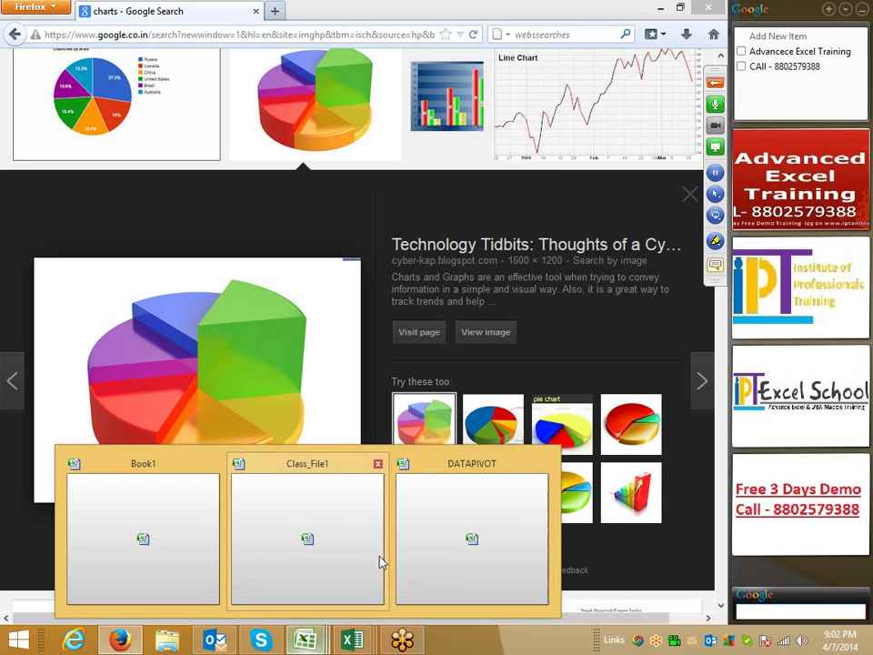
click(325, 561)
click(86, 165)
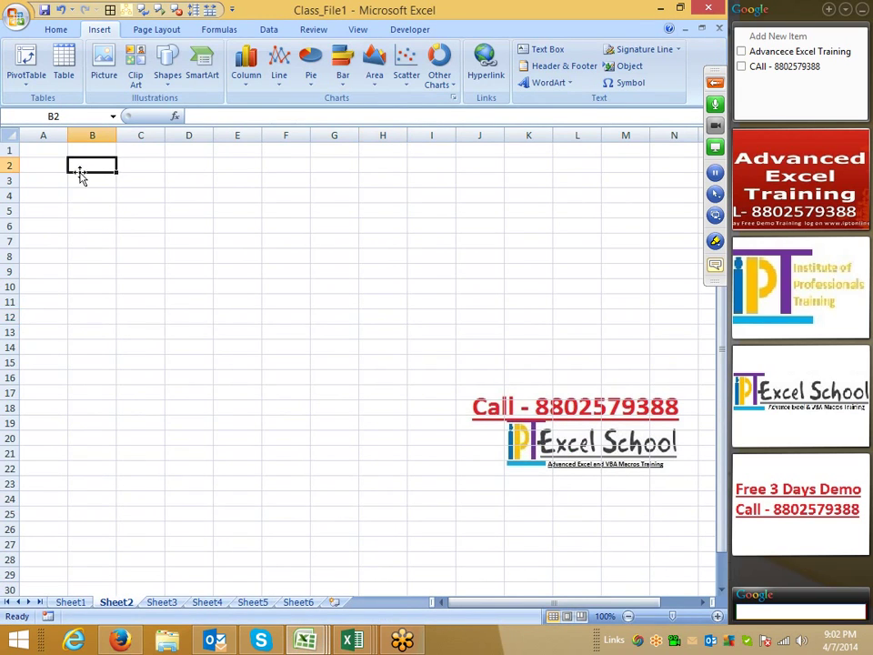
key(ctrl+v)
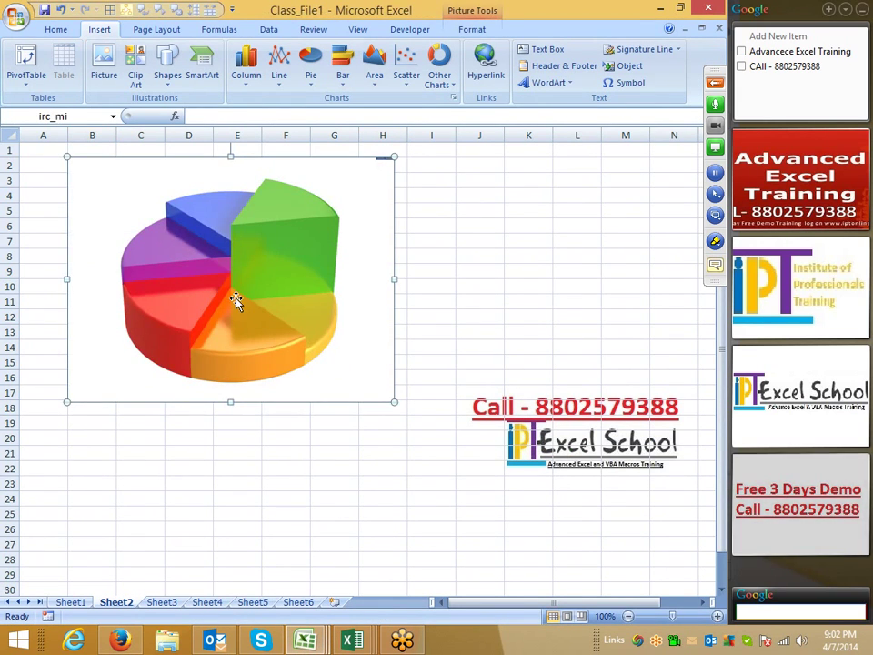
key(Delete)
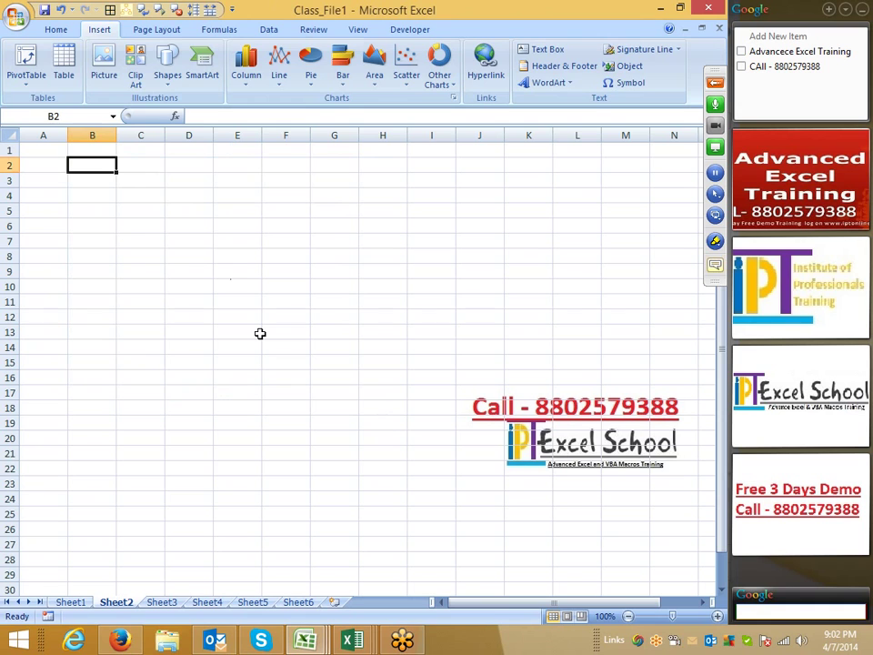
text(e Exc)
text(el)
key(Escape)
- Open Paint and paste the copied pie chart image into a blank picture
key(super)
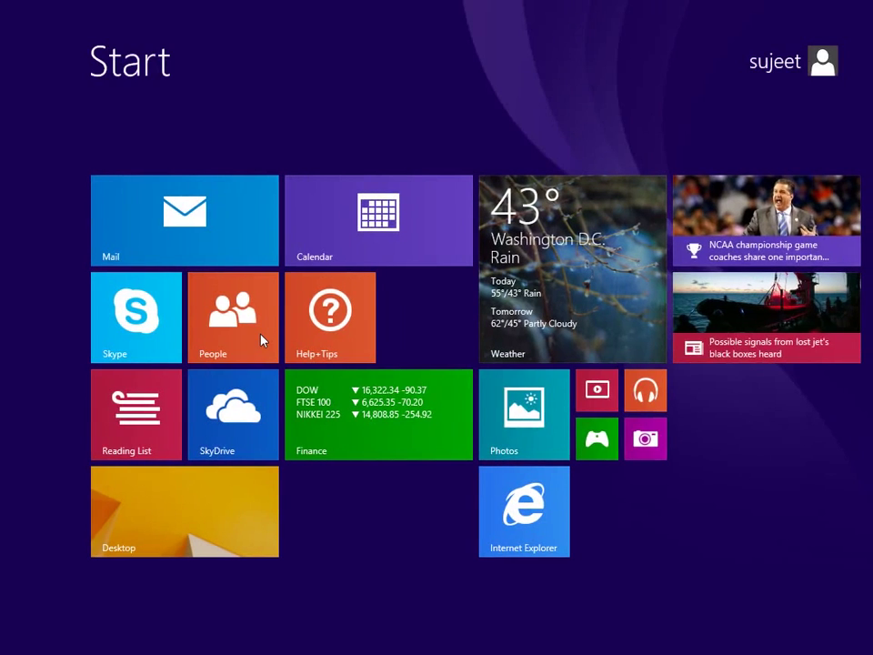
text(paint)
key(Return)
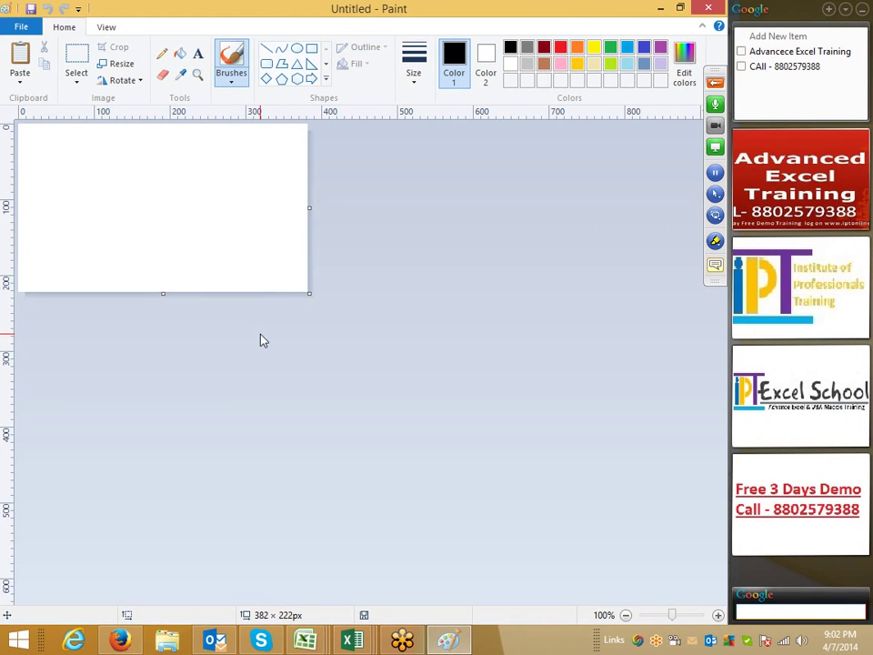
key(ctrl+v)
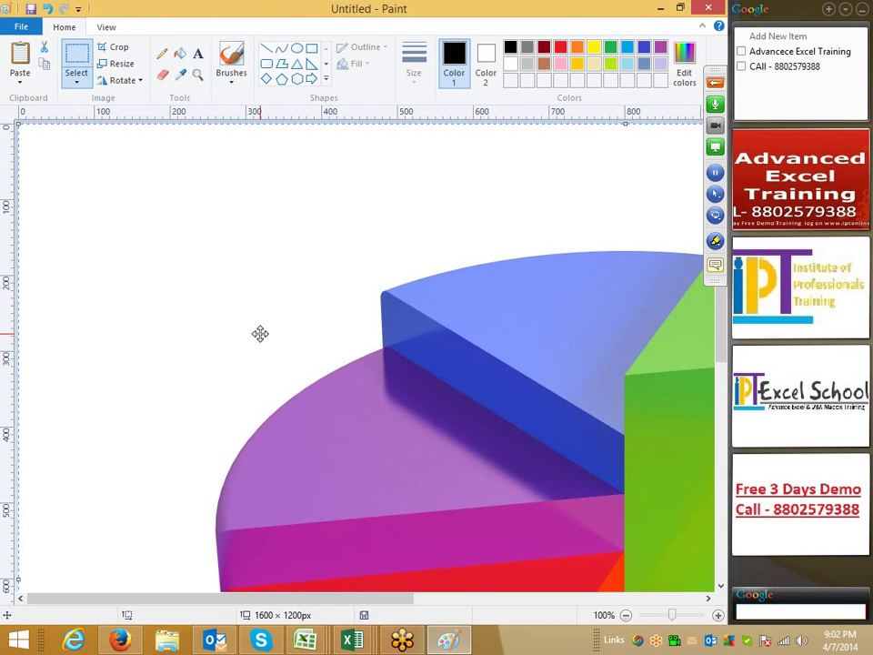
- Return to Sheet2 of Class_File1, clear the oversized paste, and place a smaller pie chart picture over about B6:H21
key(alt+Tab)
key(ctrl+v)
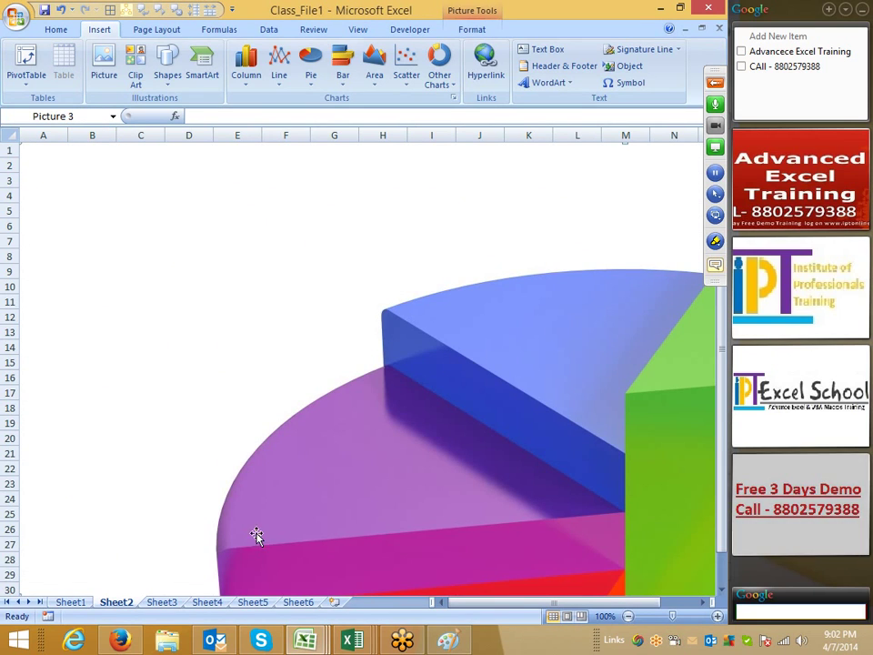
key(Delete)
key(ctrl+v)
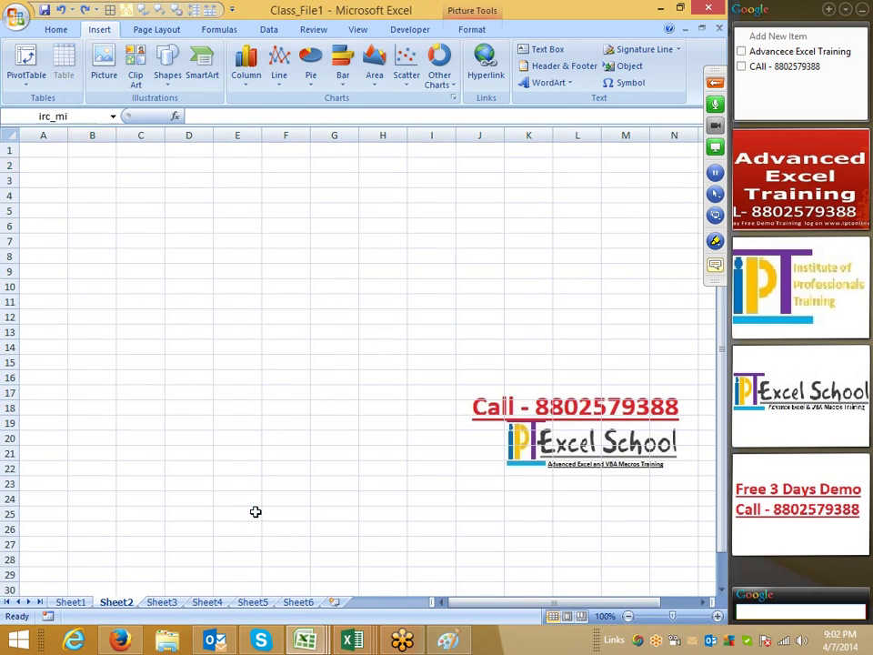
click(346, 495)
drag(314, 329, 295, 356)
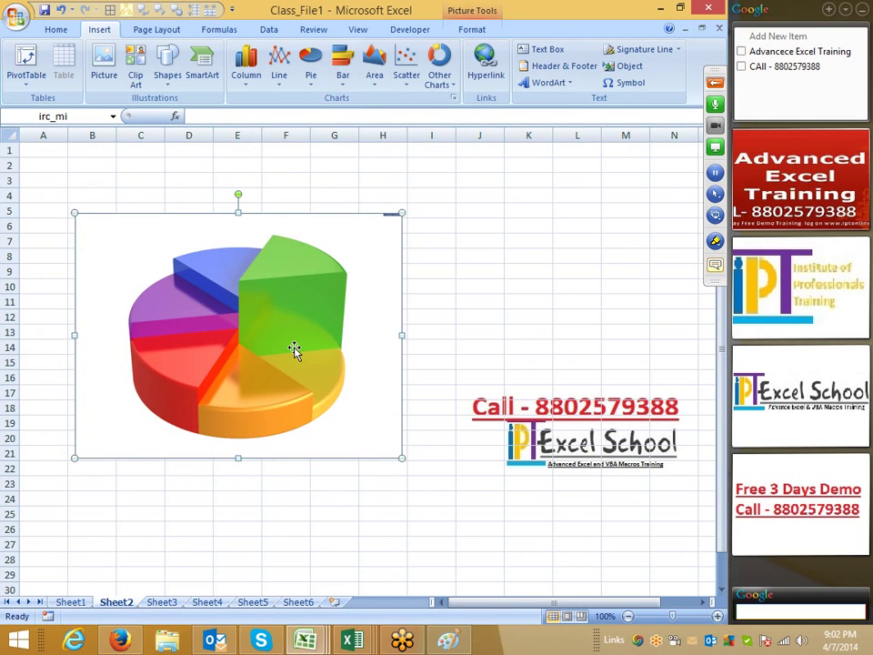
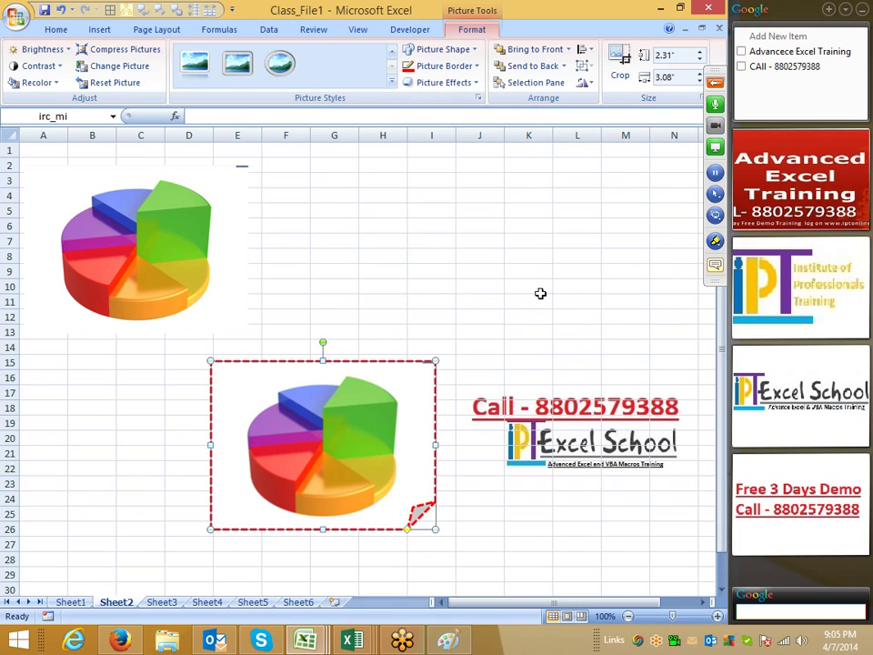
- Move the red-dashed picture under the original and preview the Shadow, Reflection, Glow, Soft Edges and 3-D Rotation effects without applying any
drag(358, 363, 237, 366)
click(454, 86)
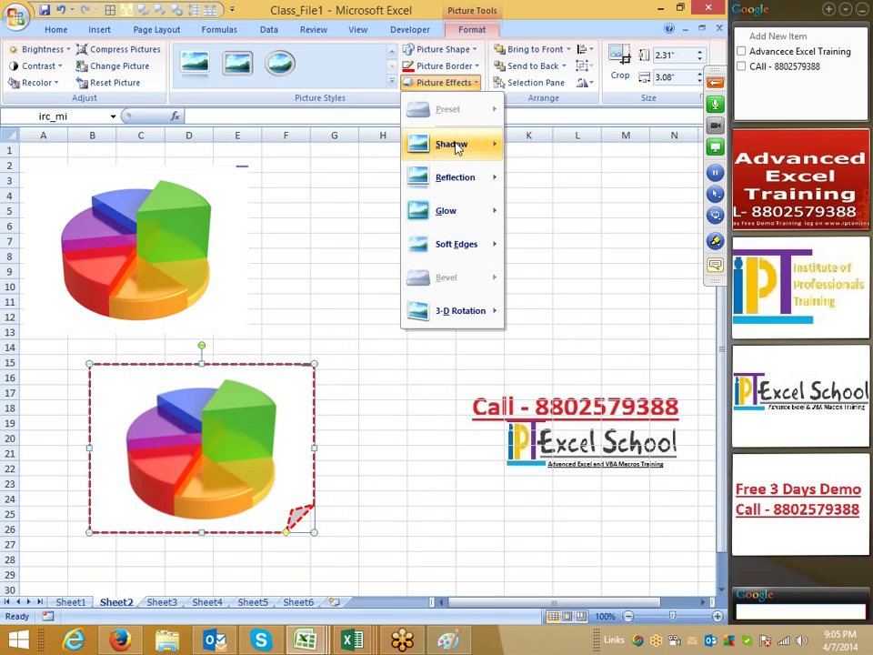
mouse_move(454, 145)
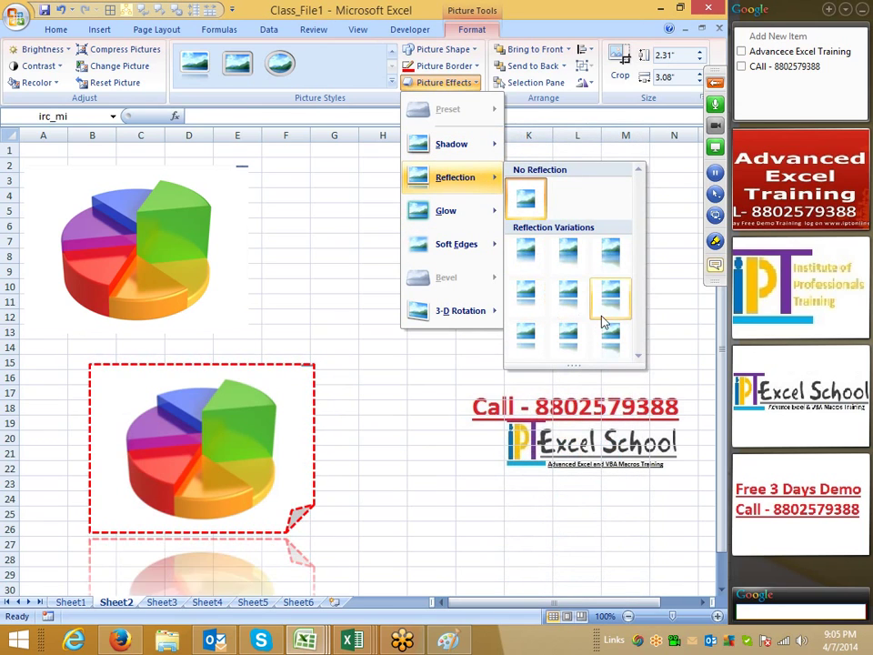
mouse_move(446, 213)
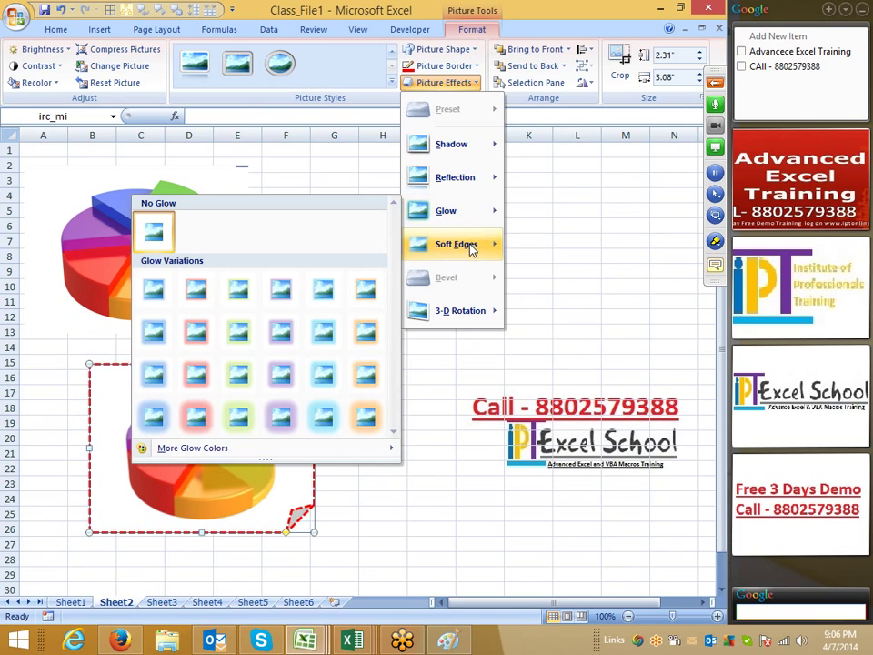
mouse_move(472, 247)
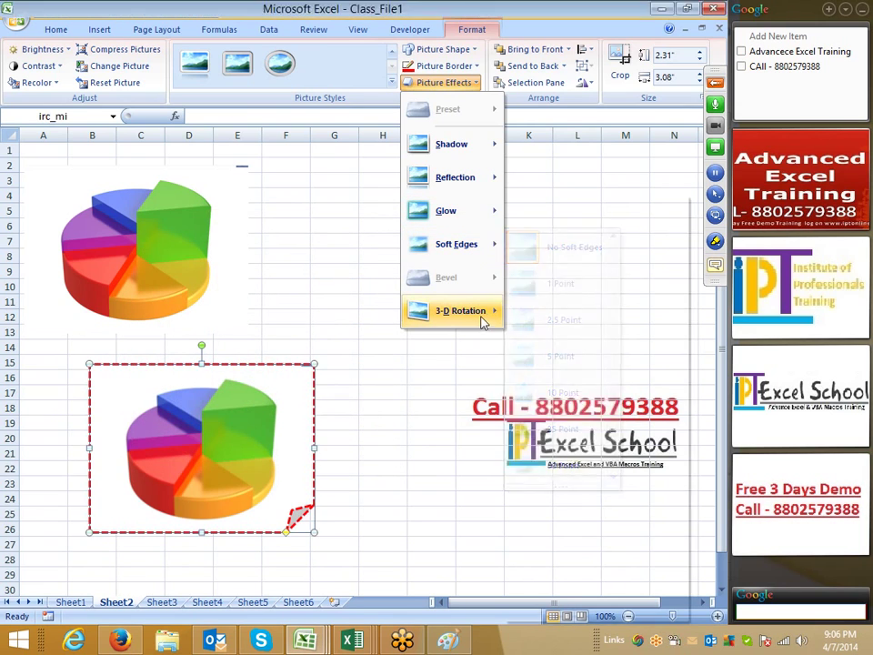
mouse_move(481, 314)
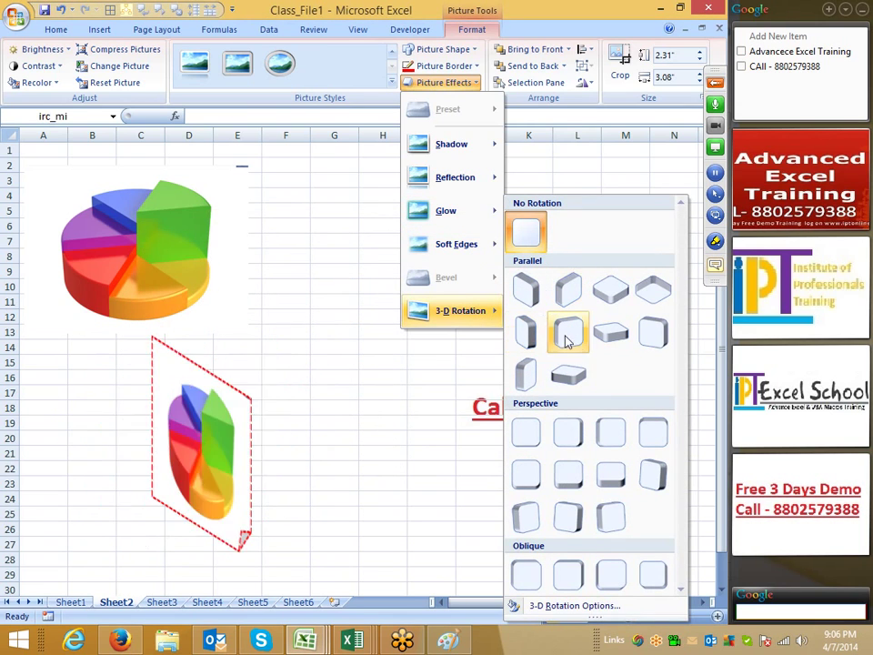
key(Escape)
key(Escape)
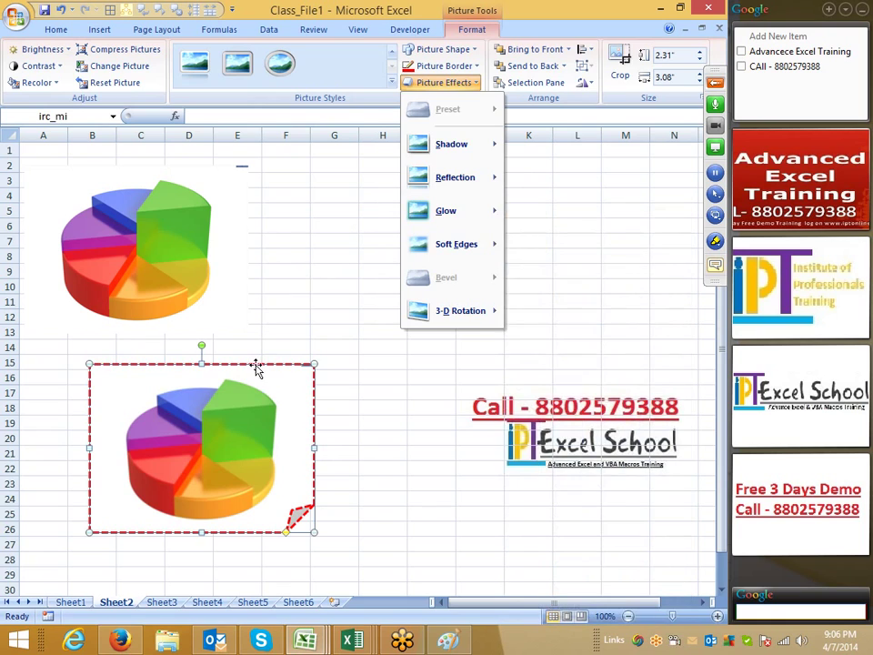
- Move the red-dashed picture to about C2:G13, partly over the original, then send it to back and bring it to front
drag(256, 368, 297, 187)
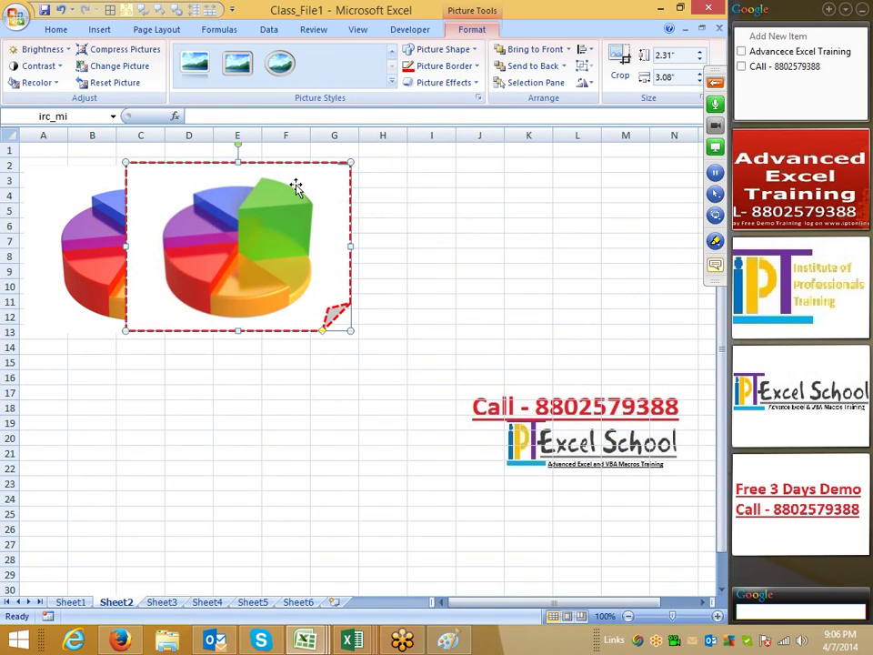
click(538, 68)
click(540, 50)
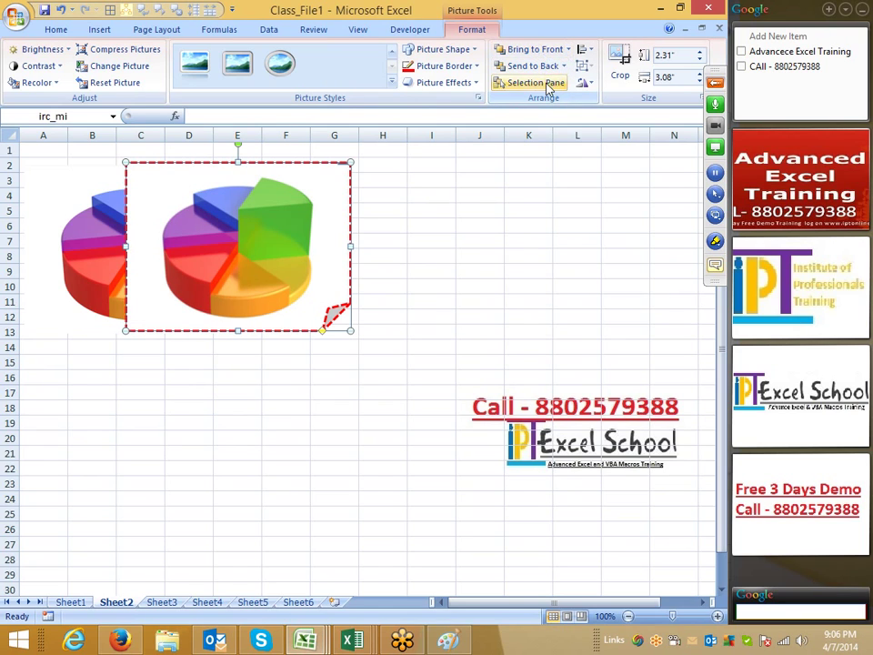
- Open the Selection Pane, hide and show each of the two pie pictures in turn, and close the pane again
click(538, 83)
click(714, 239)
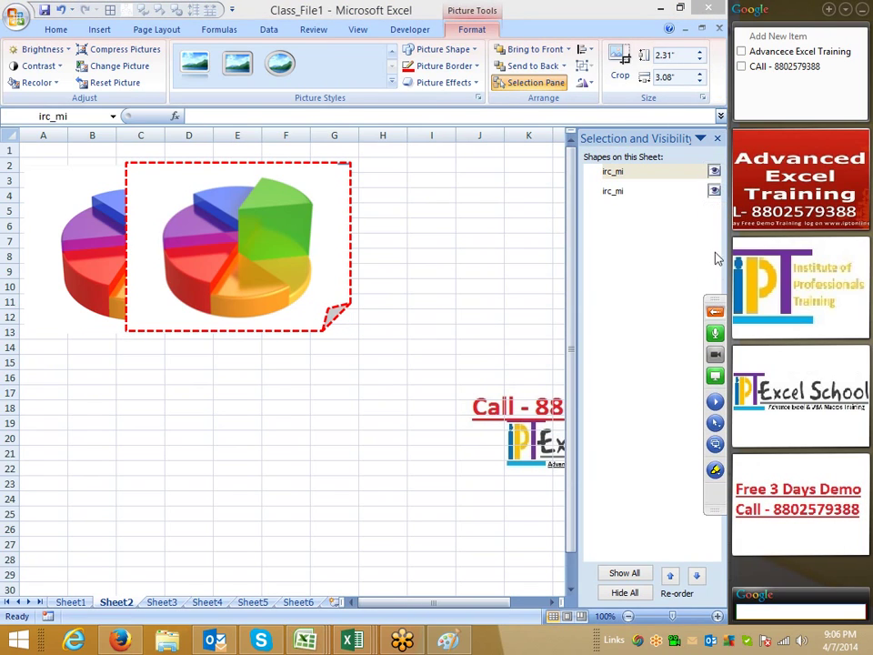
click(717, 172)
click(715, 172)
click(715, 171)
click(715, 172)
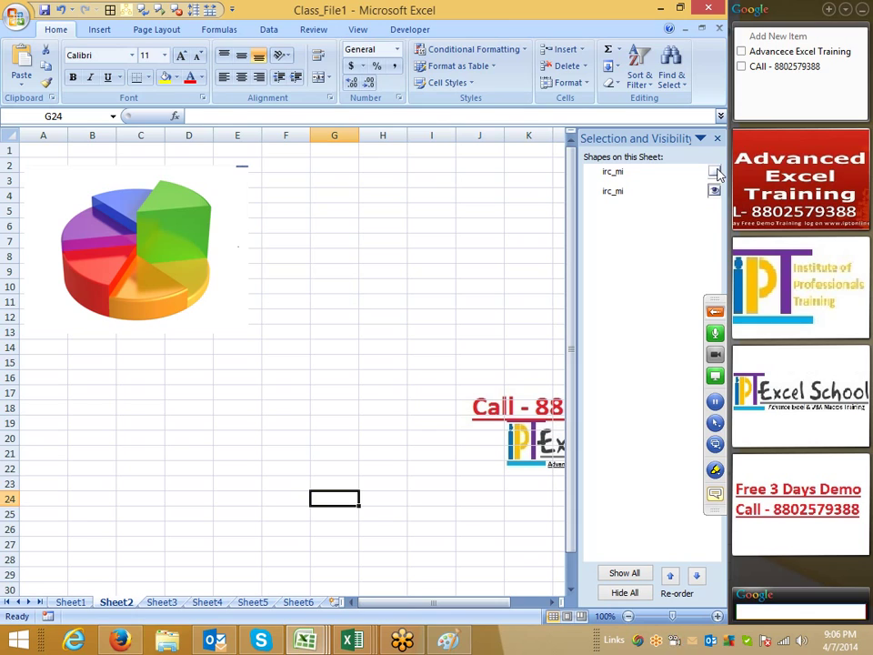
click(714, 171)
click(714, 172)
click(716, 172)
click(715, 172)
click(715, 191)
click(715, 191)
click(715, 171)
click(716, 138)
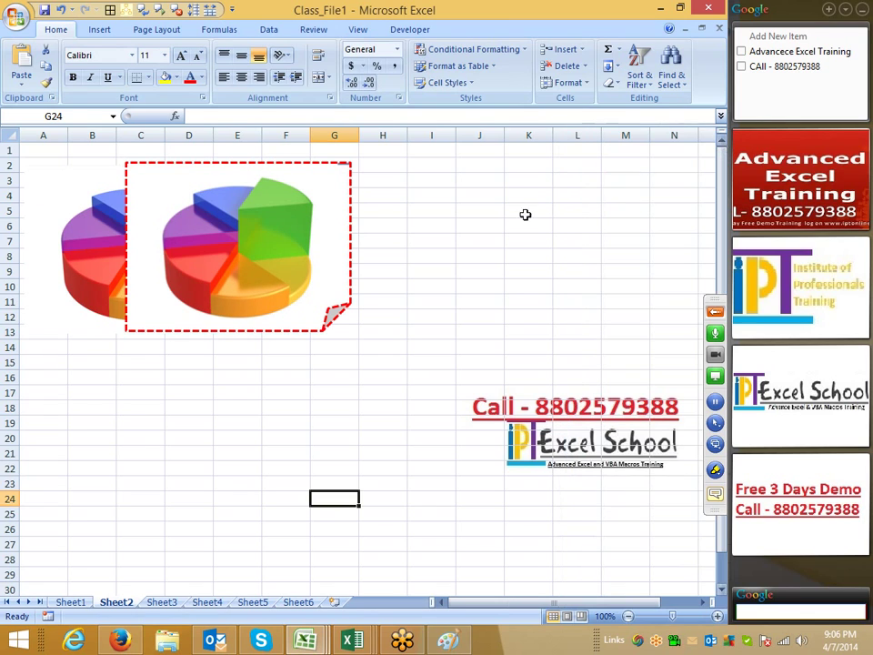
- Shrink both pie pictures, the original to about 1.92" by 2.56", and move the red-dashed one clear to about G2:J11
click(336, 247)
drag(351, 318, 306, 298)
drag(271, 259, 444, 256)
click(226, 329)
drag(249, 330, 210, 303)
click(470, 12)
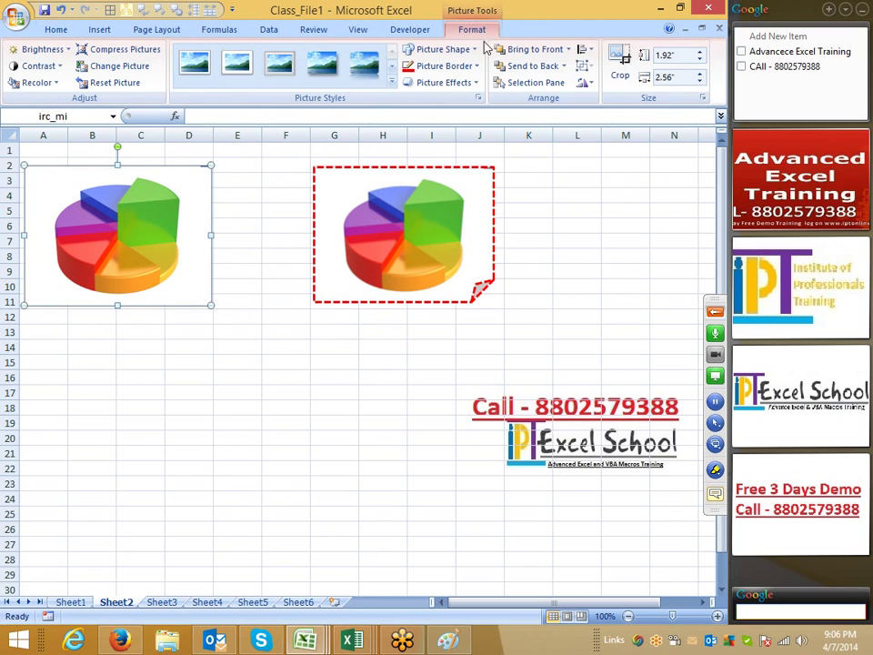
- Duplicate the red-dashed picture, placing the two at about E12:I20 and J7:M15, and select all three pie pictures
drag(445, 206, 595, 289)
click(118, 273)
ctrl+click(263, 384)
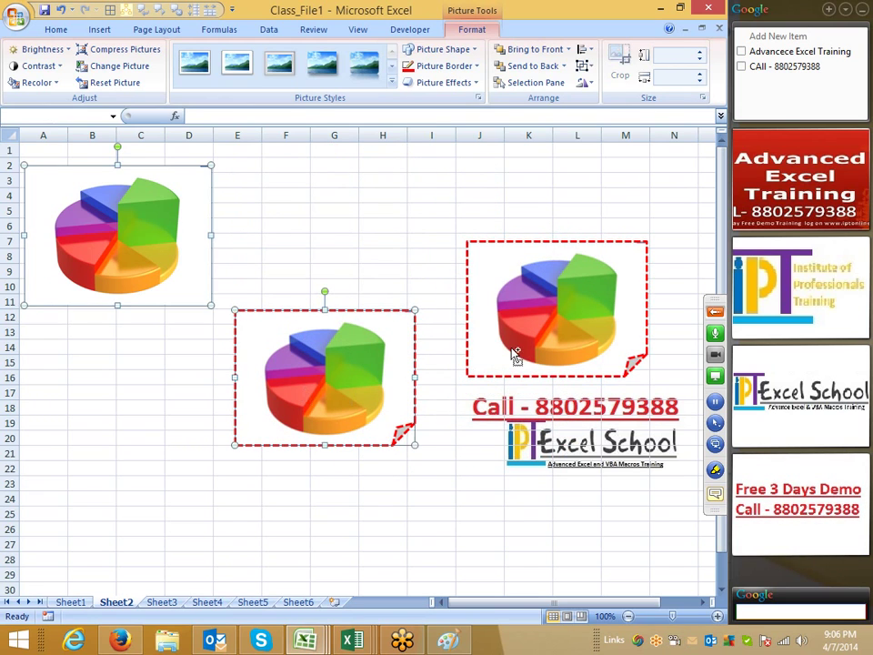
ctrl+click(510, 287)
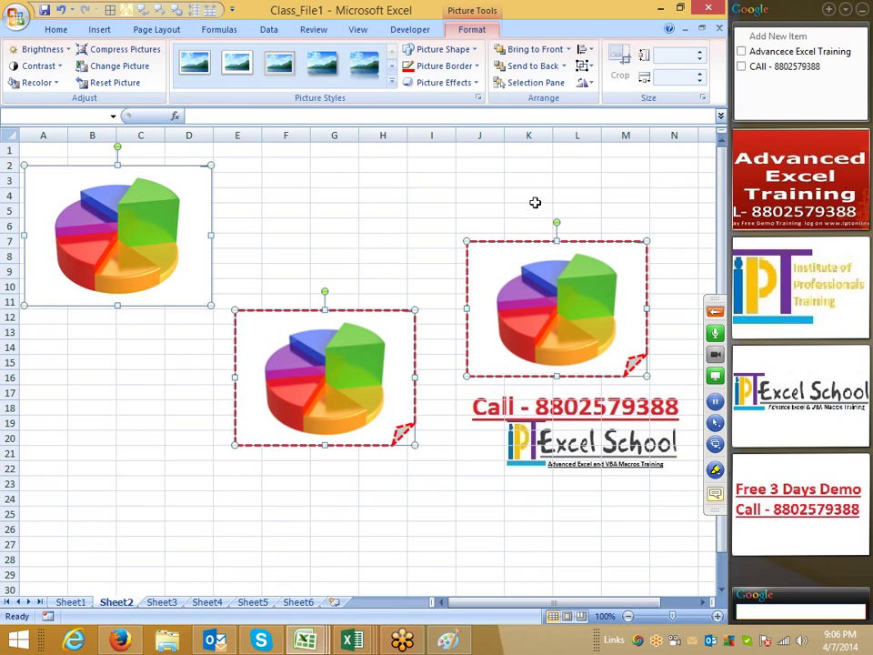
- Try Align Center and Align Left on the three selected pictures, undoing each alignment
click(581, 66)
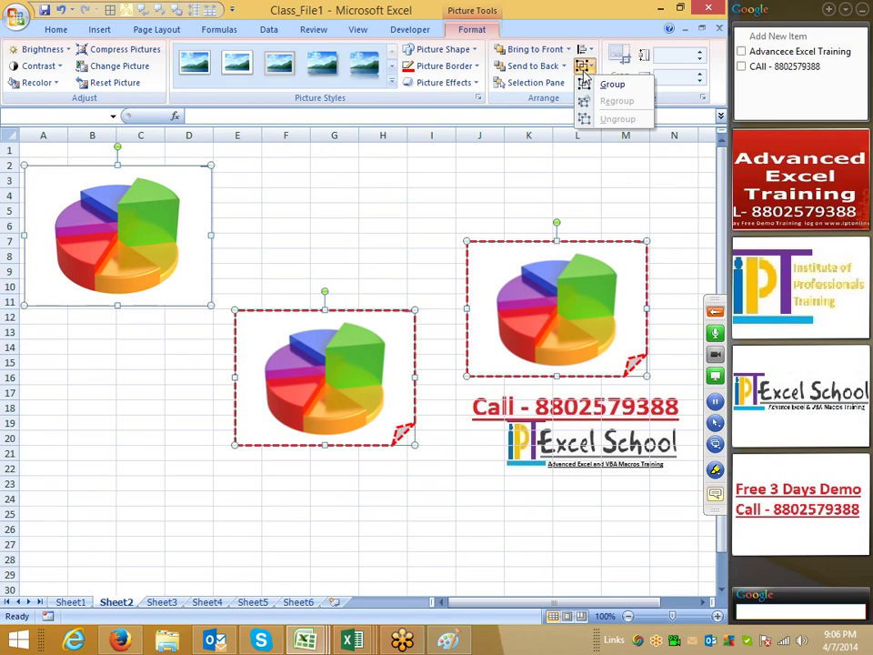
click(586, 51)
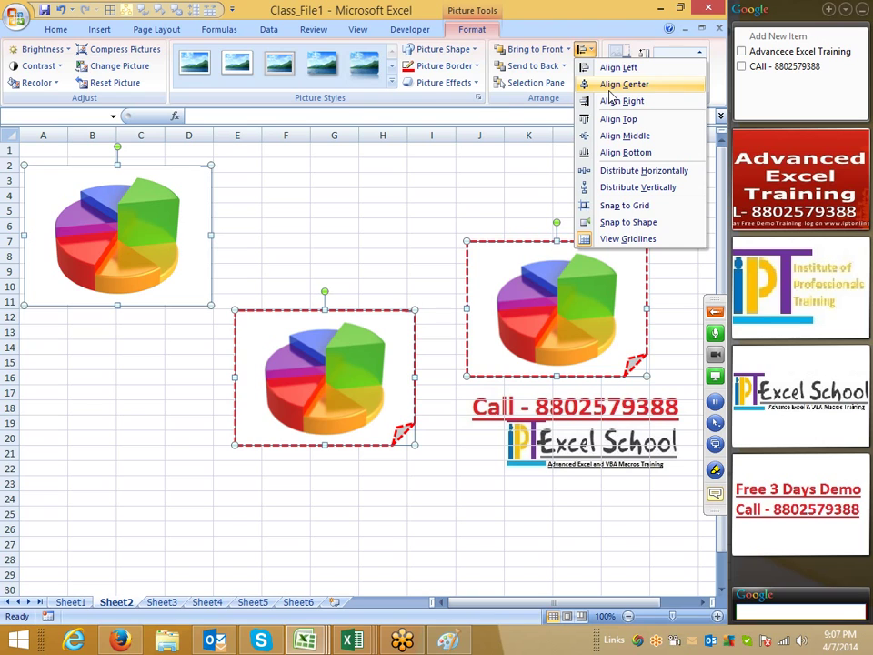
click(610, 86)
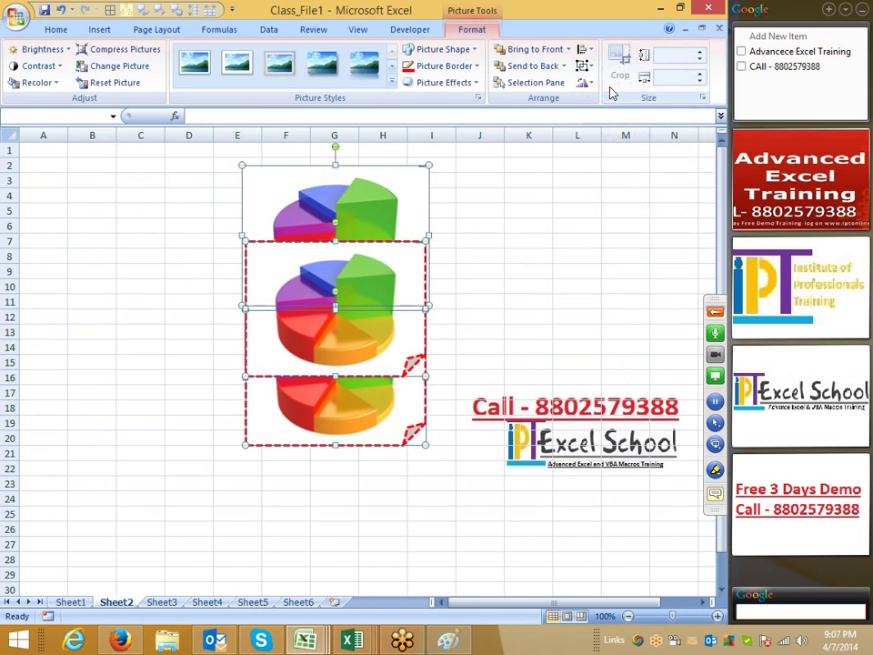
key(ctrl+z)
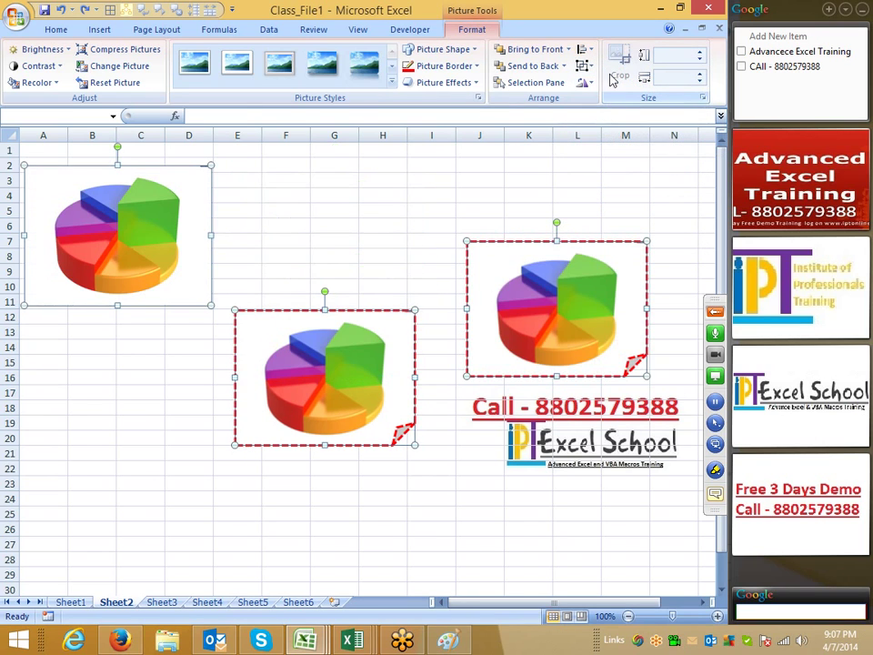
click(586, 49)
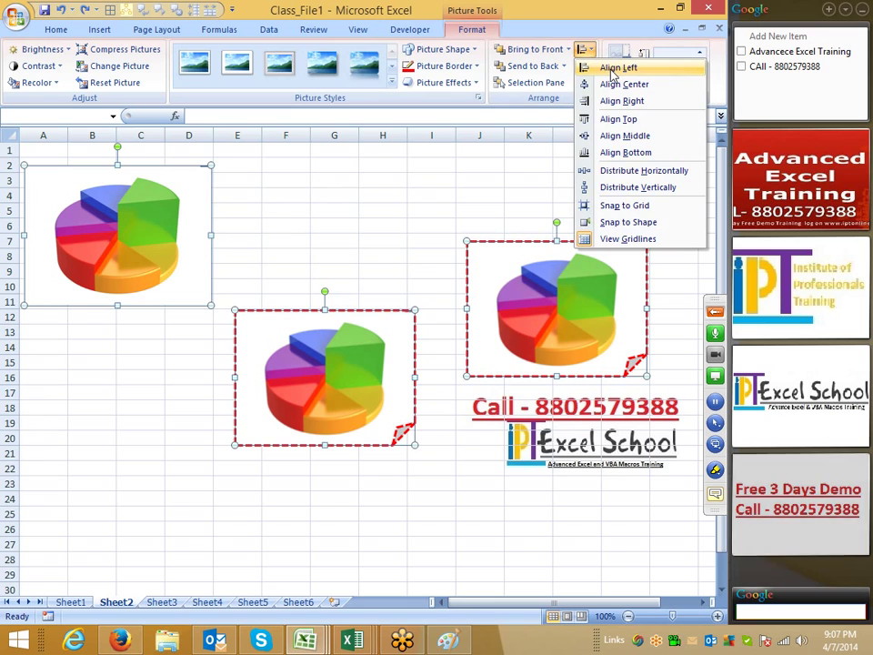
click(613, 69)
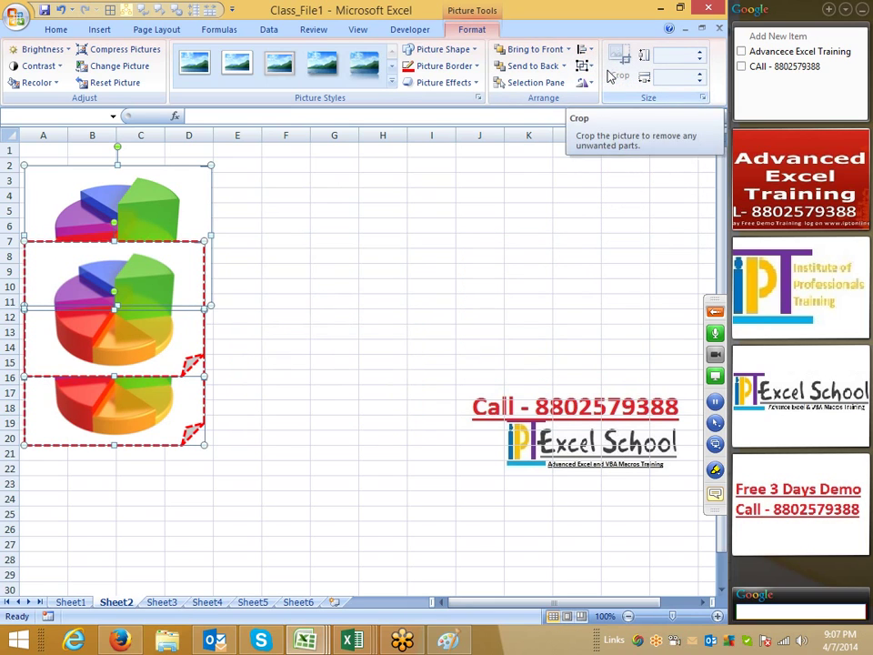
key(ctrl+z)
- Align the tops of the three selected pictures and distribute them horizontally
click(586, 49)
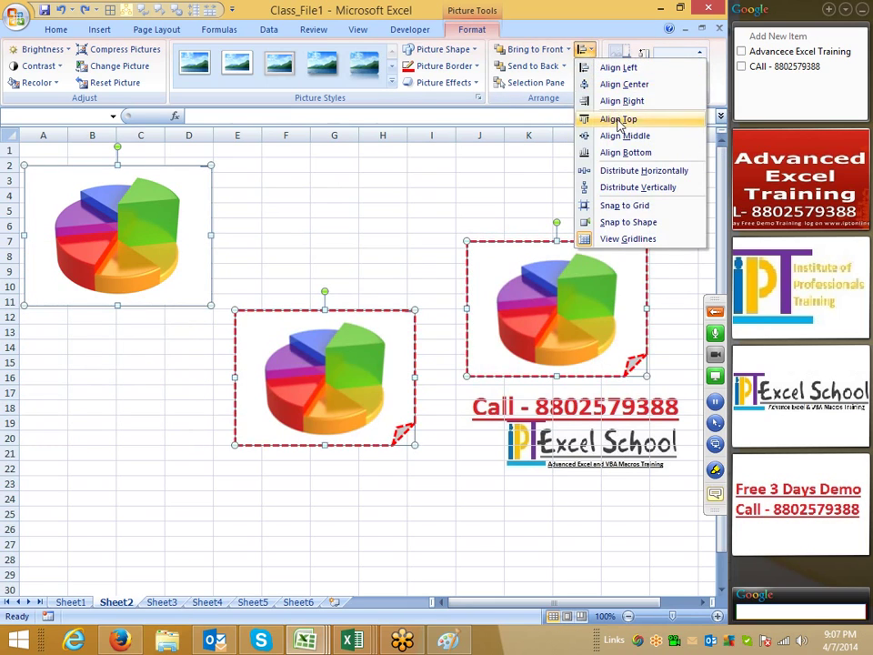
click(619, 119)
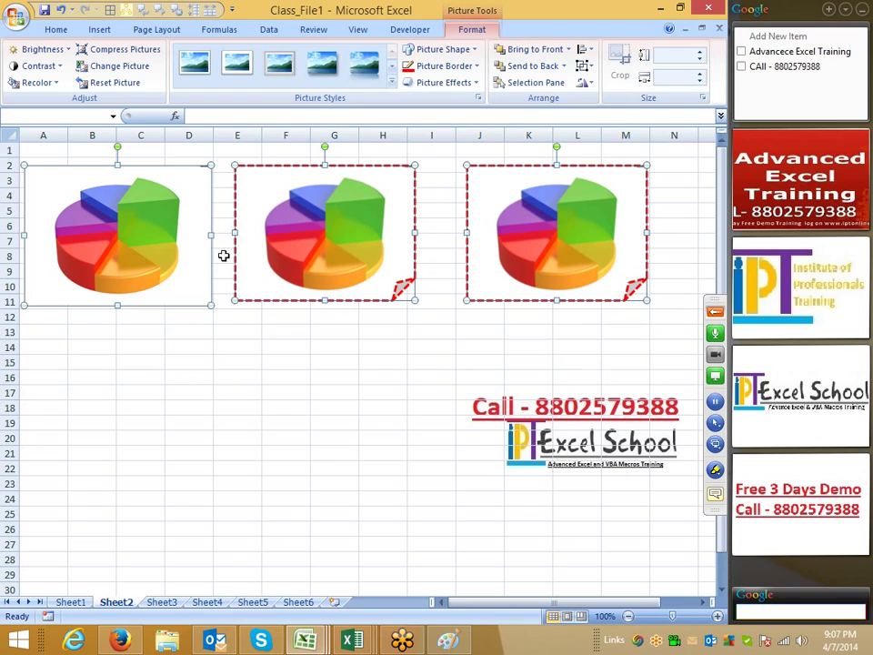
click(587, 49)
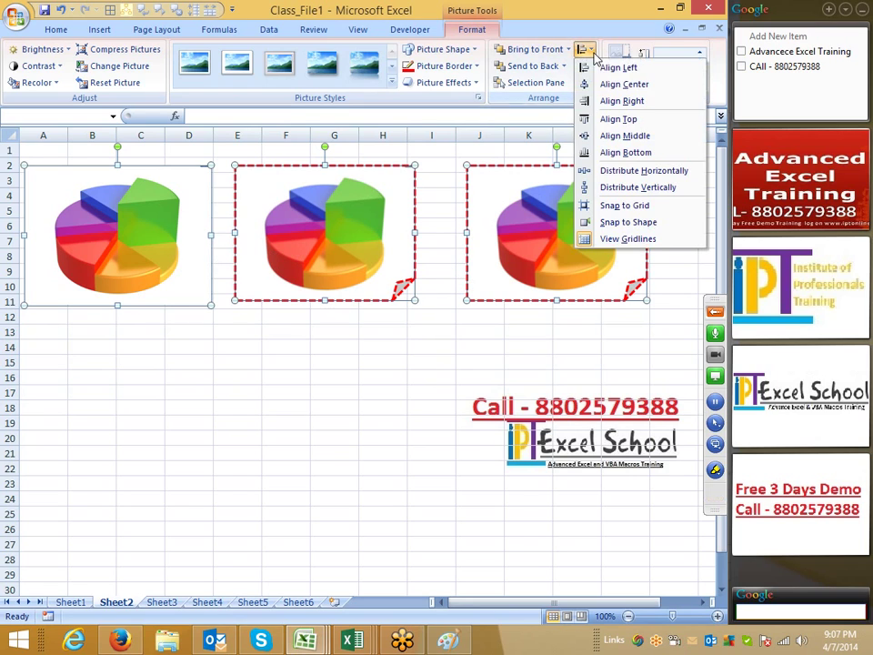
click(645, 171)
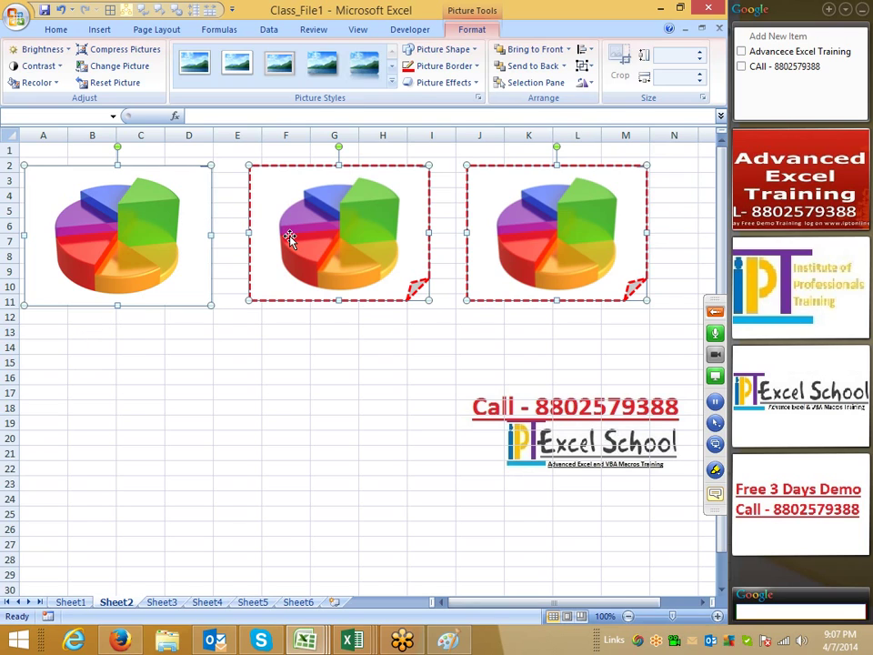
- Group the three pie pictures and move the group down to about rows 3 to 13
click(585, 65)
click(610, 84)
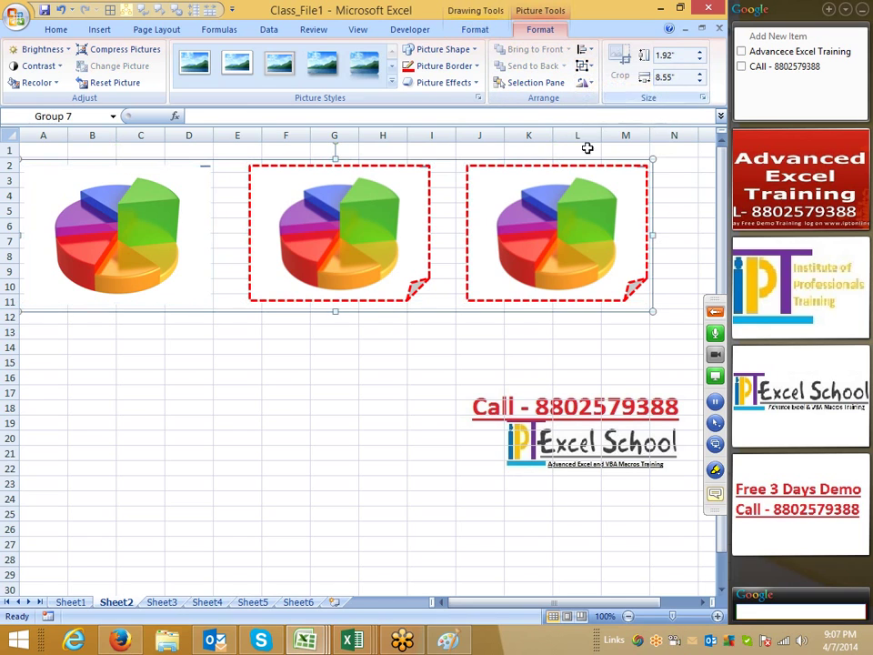
click(348, 391)
double_click(358, 306)
drag(356, 306, 357, 362)
double_click(356, 289)
drag(368, 312, 365, 337)
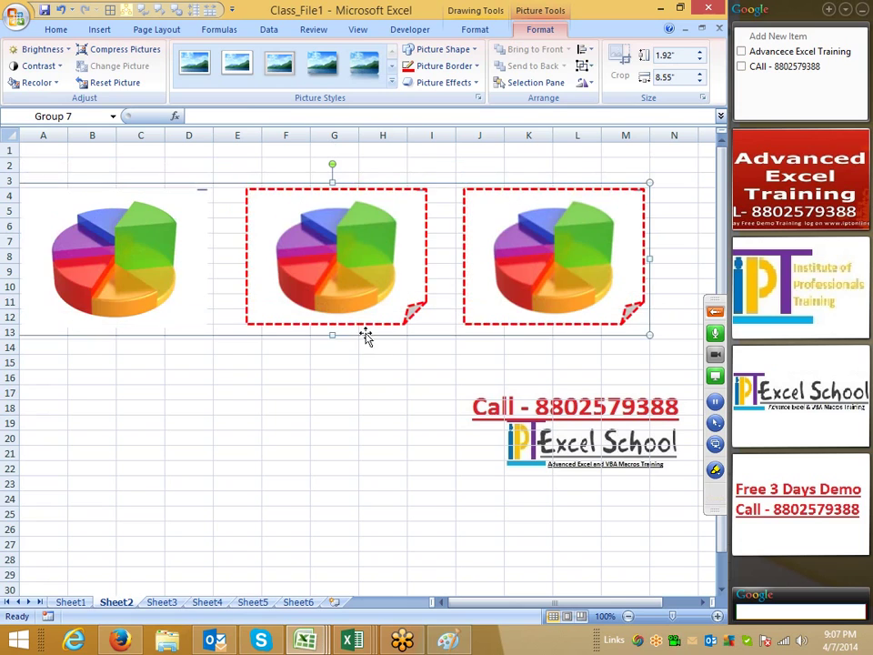
- Preview rotating the grouped pictures left 90° without applying the rotation
click(583, 82)
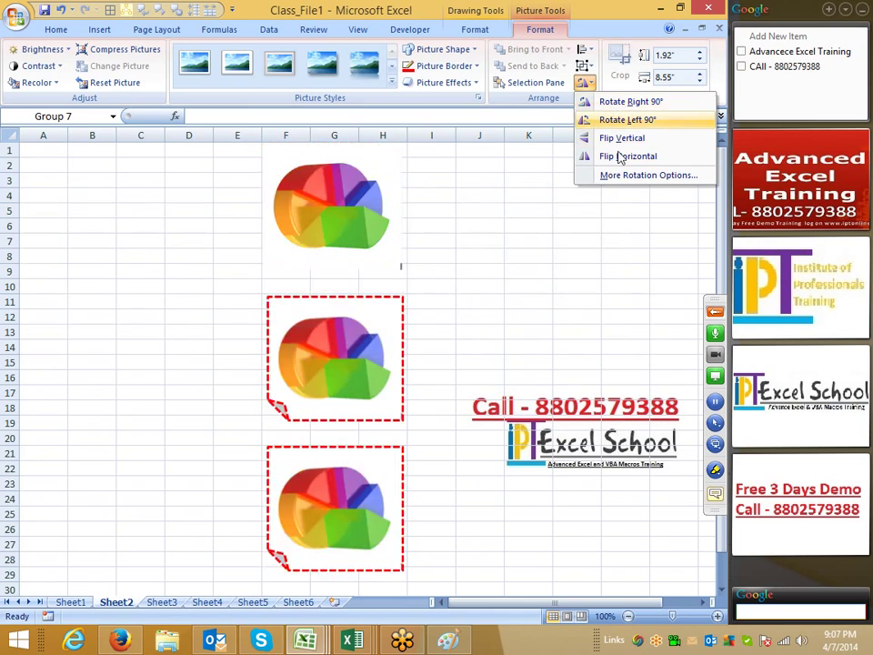
click(310, 453)
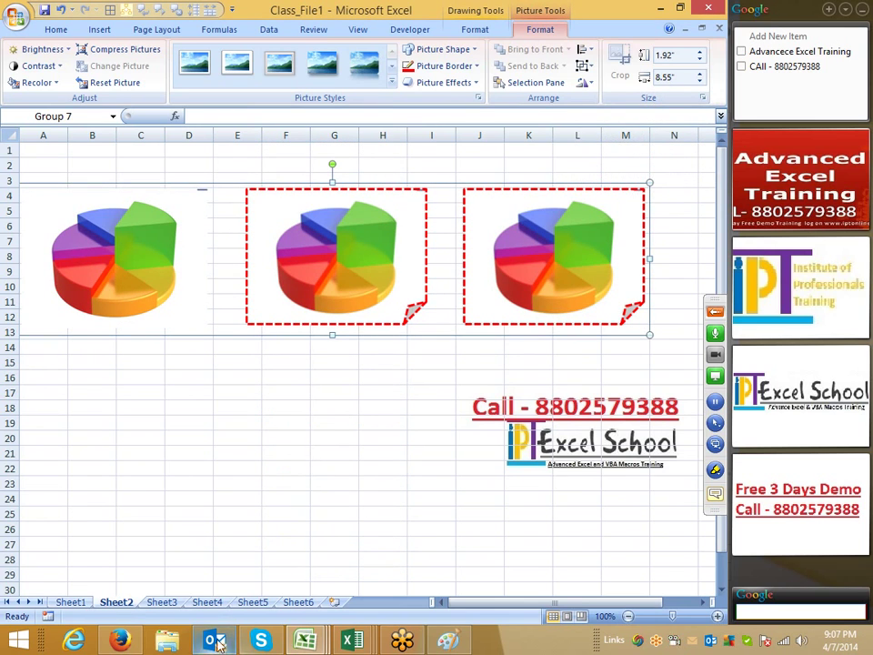
- Switch to the Firefox image results for charts and copy the NASDAQ Composite index bar chart image
click(120, 641)
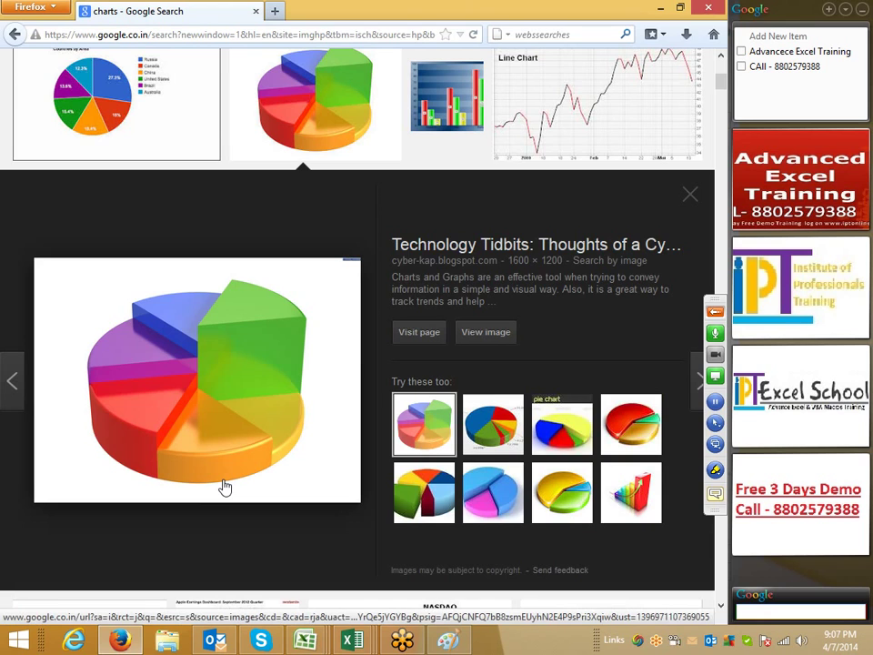
key(Escape)
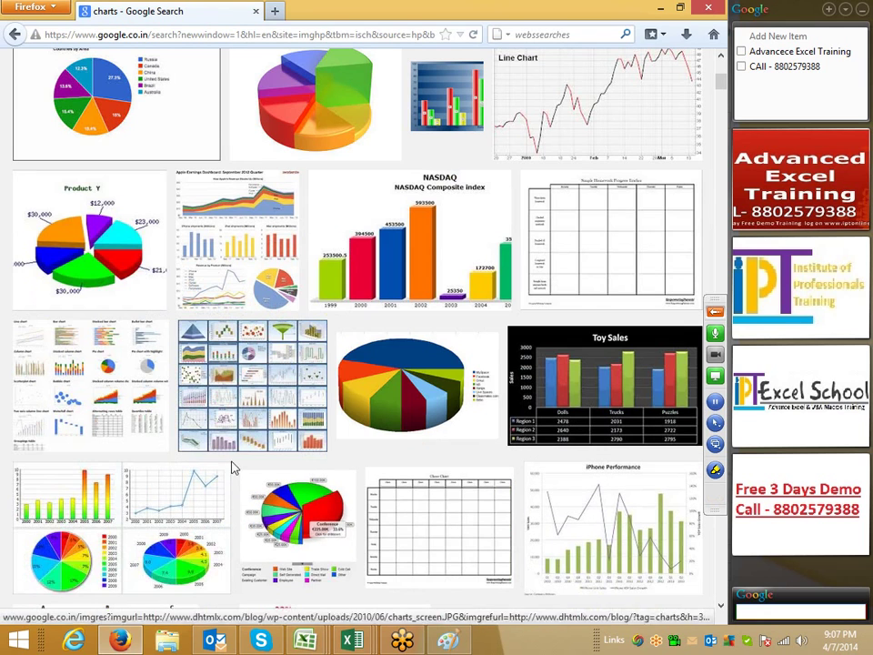
click(397, 275)
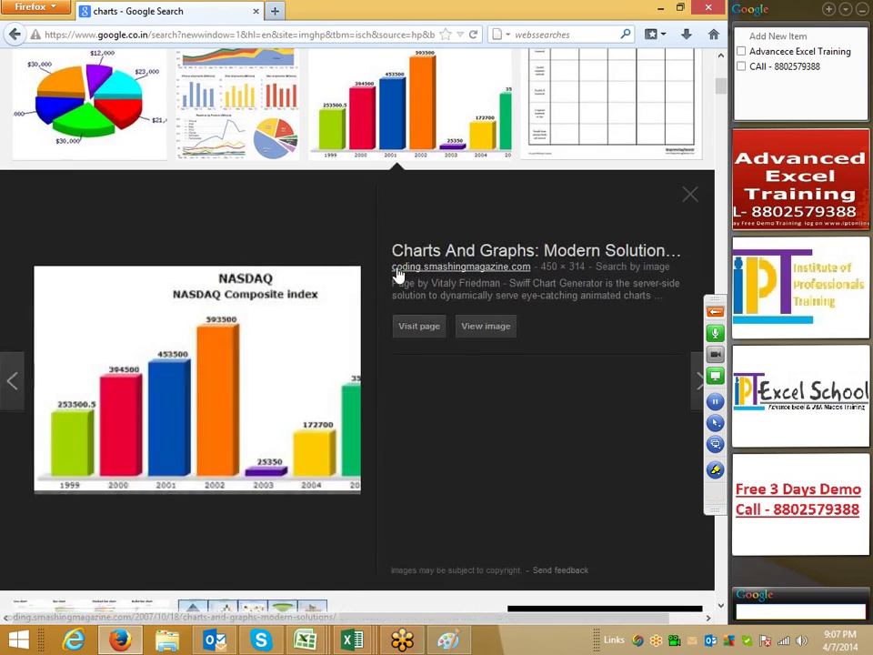
right_click(193, 397)
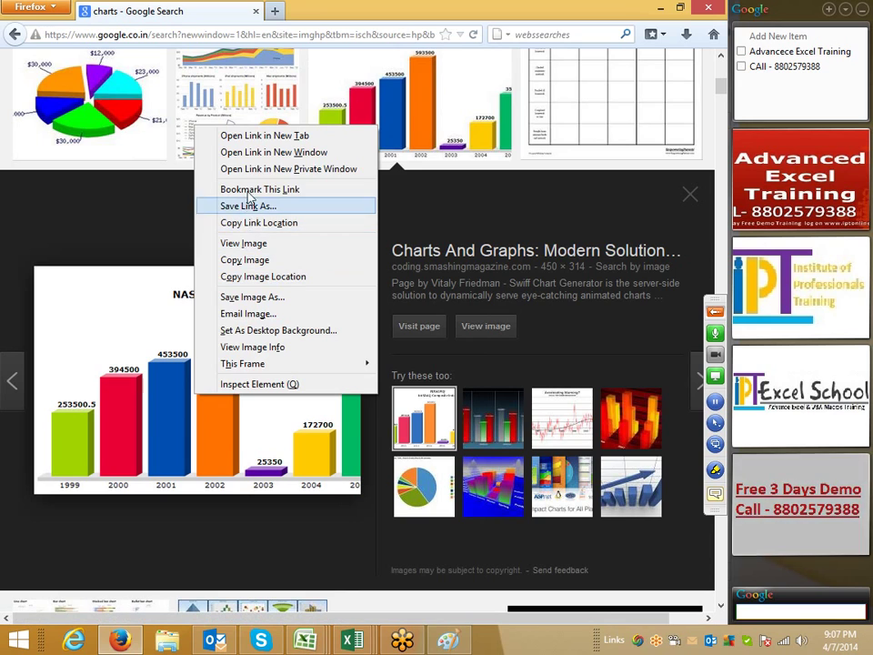
click(264, 262)
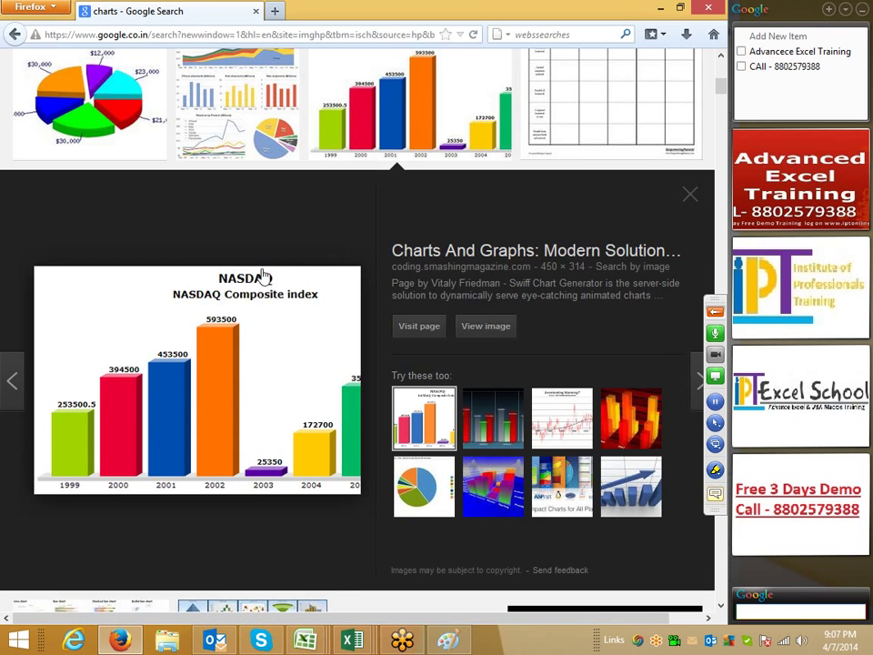
- Paste the NASDAQ chart image into Sheet2 in Excel and place it below the pie pictures, at about rows 15 to 29
key(alt+Tab)
click(124, 469)
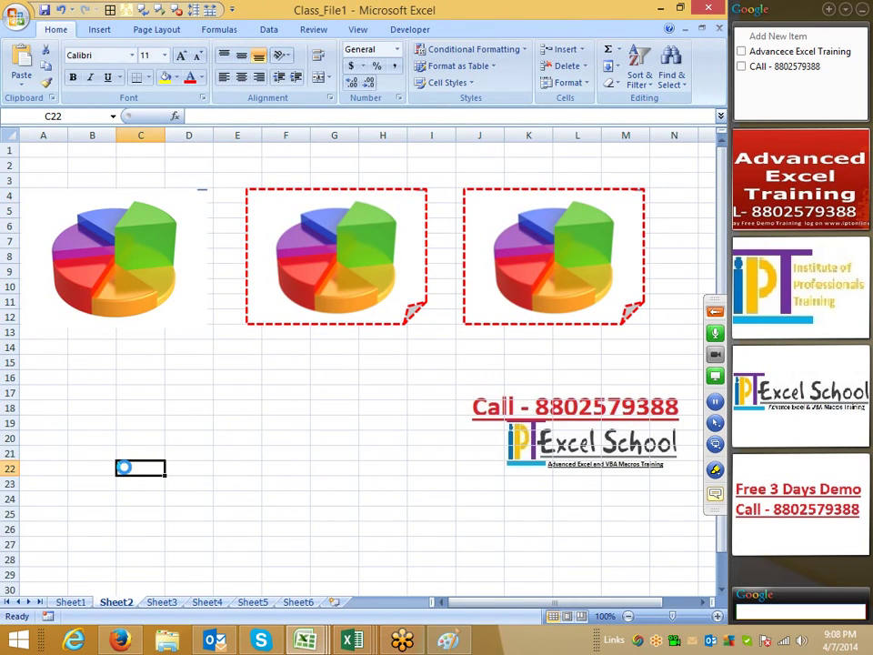
key(ctrl+v)
drag(211, 514, 131, 401)
scroll(142, 413, down, 1)
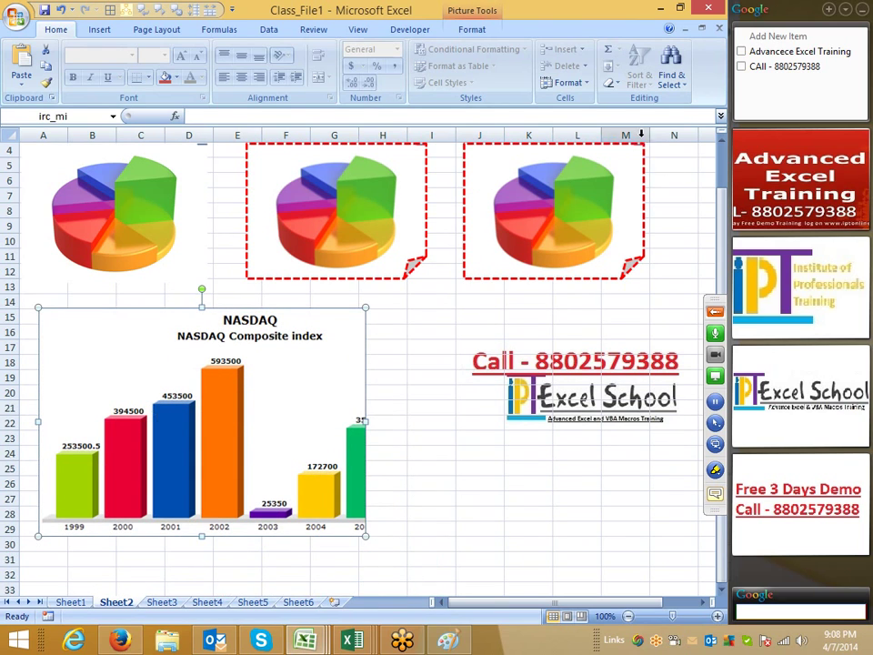
- Crop both sides of the NASDAQ picture to about 0.62" wide, leaving only the orange 2002 column
click(482, 29)
click(623, 56)
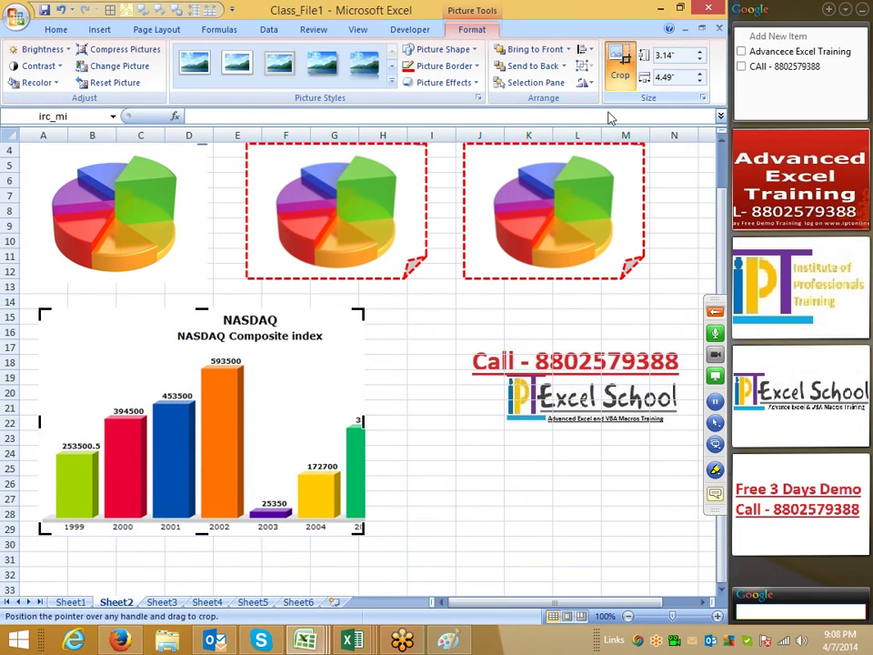
drag(364, 420, 246, 434)
drag(39, 422, 200, 431)
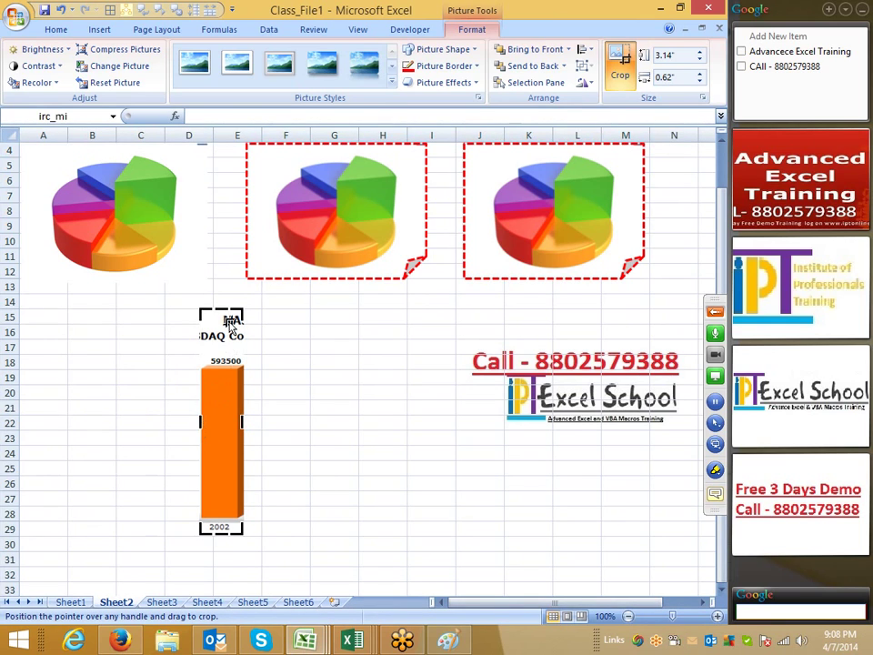
- Crop the year label and title off the picture to about 2.2" high, leaving just the orange bar
drag(223, 311, 220, 315)
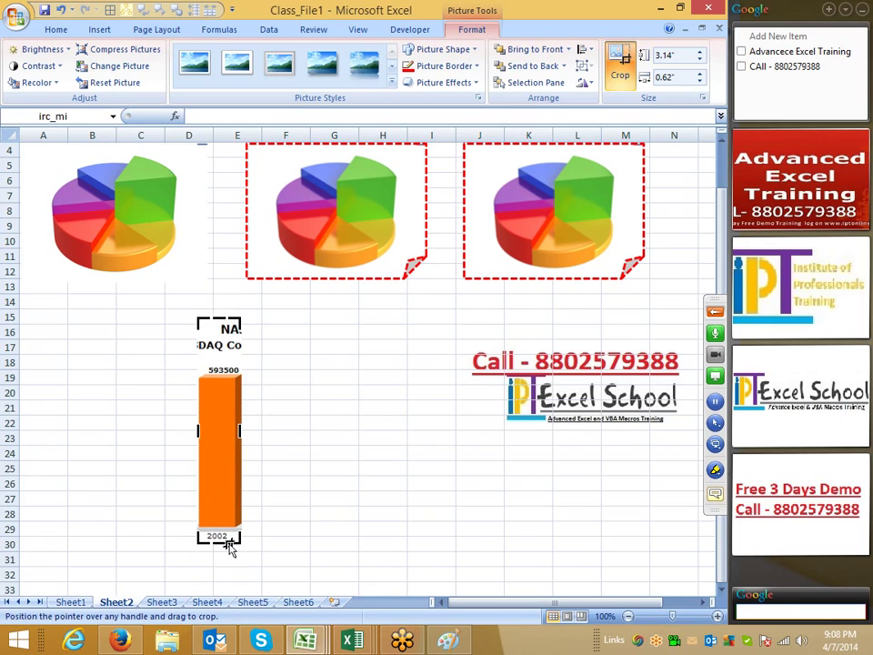
drag(218, 542, 219, 530)
drag(217, 319, 217, 370)
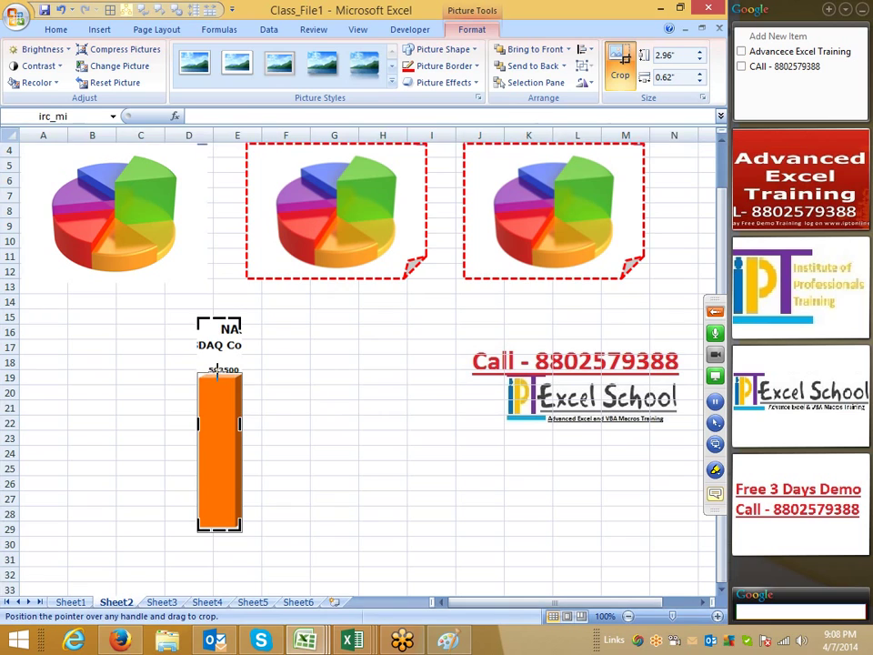
drag(217, 370, 262, 397)
key(Escape)
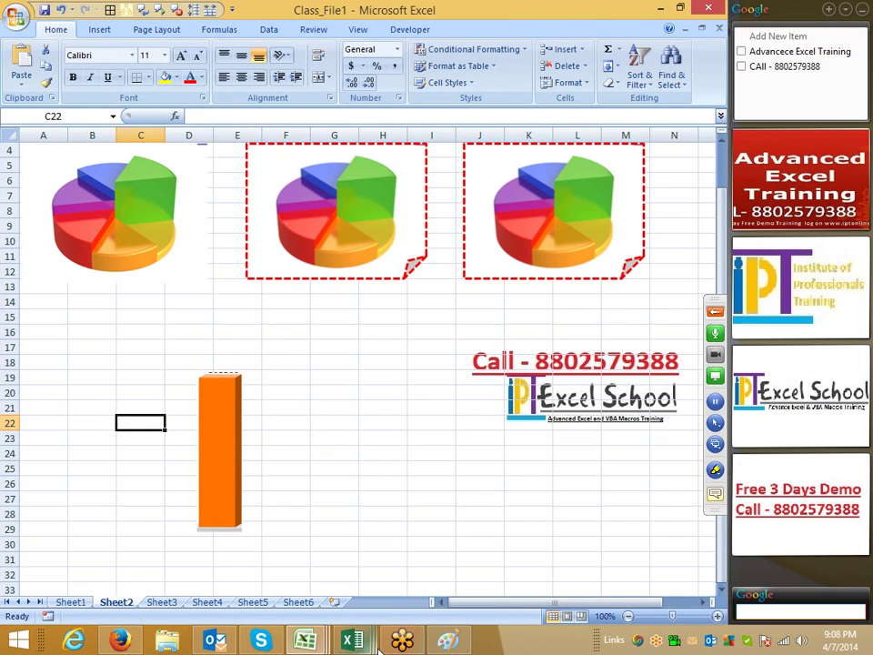
- Move the cropped orange bar to columns F to G, at about rows 14 to 24
click(228, 417)
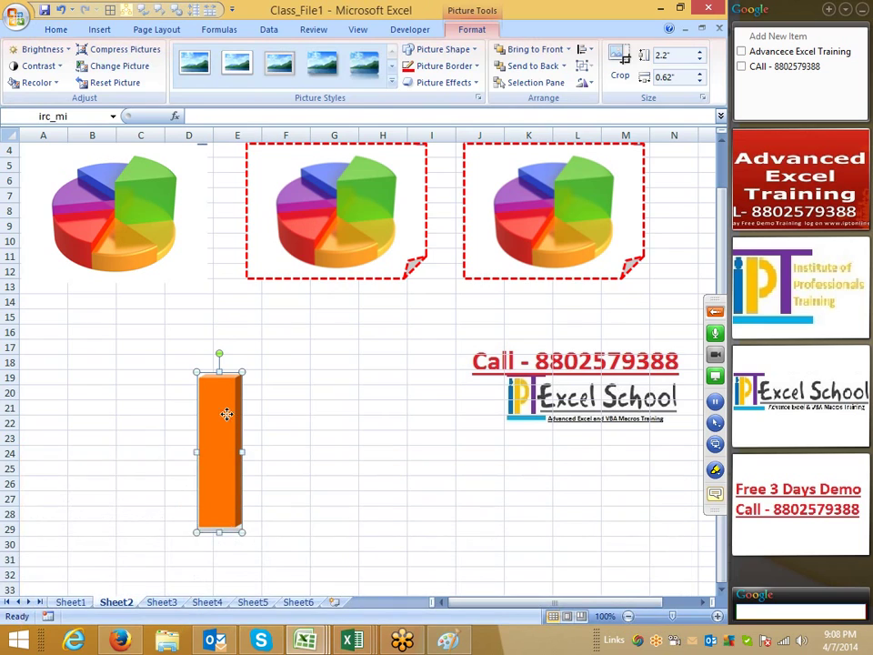
drag(226, 415, 104, 364)
click(286, 452)
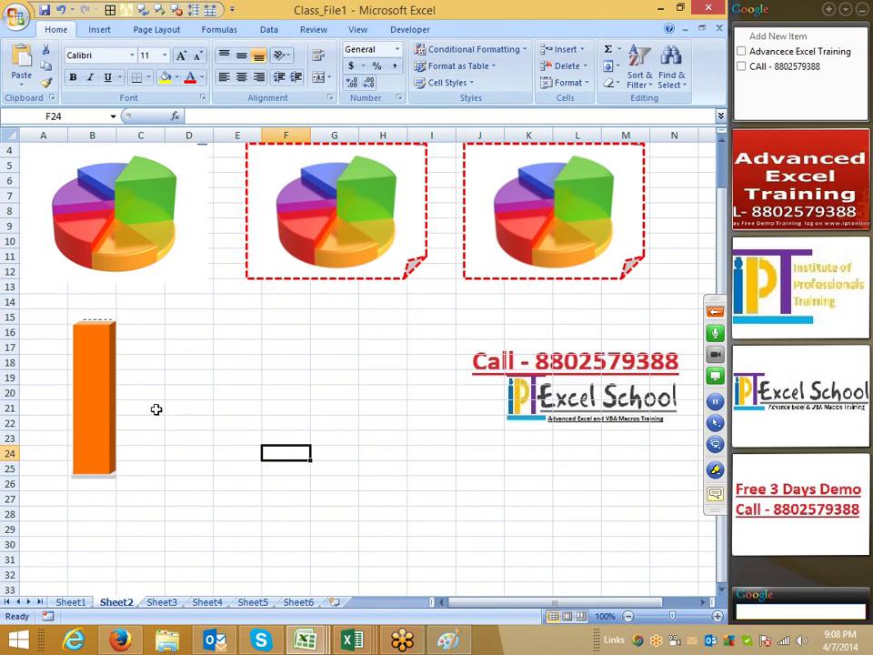
drag(78, 363, 204, 331)
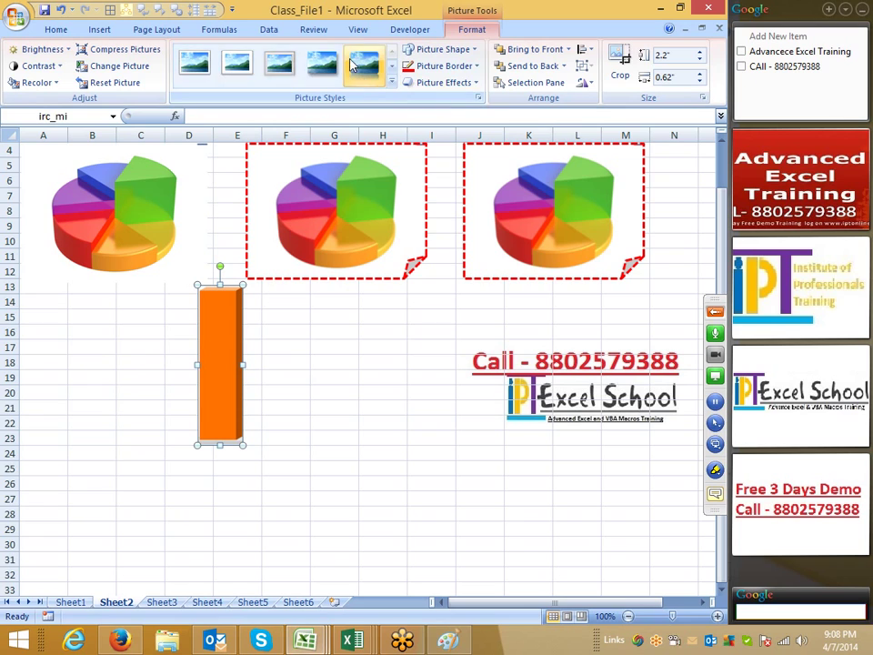
drag(232, 348, 323, 356)
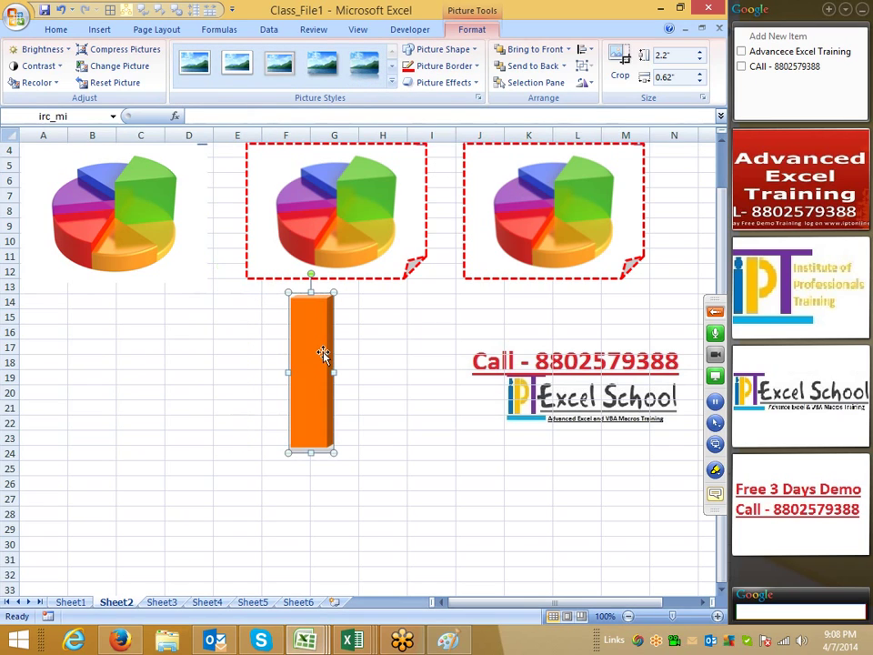
- Show the Clip Art search options and close them without searching
click(141, 408)
click(99, 30)
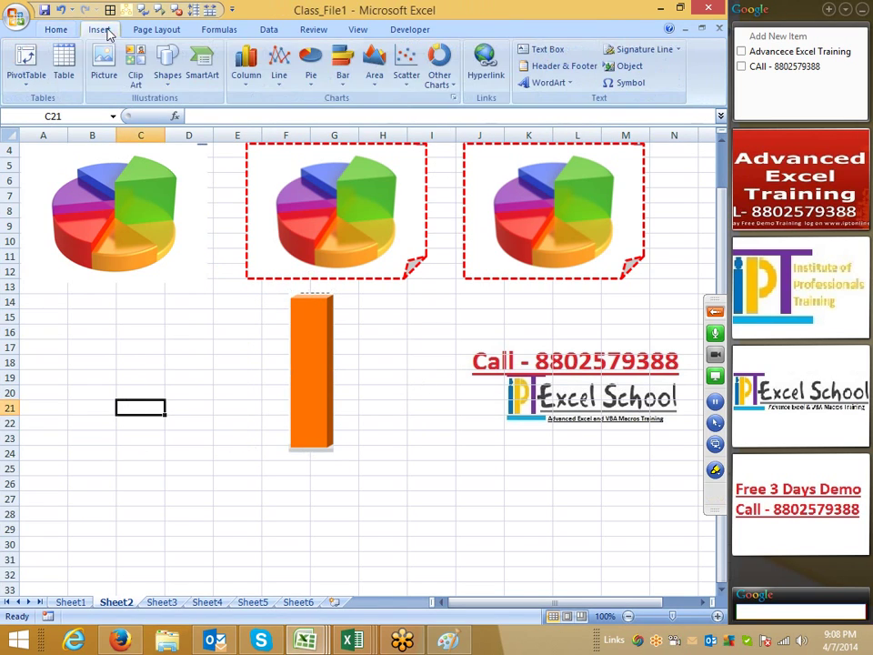
click(146, 83)
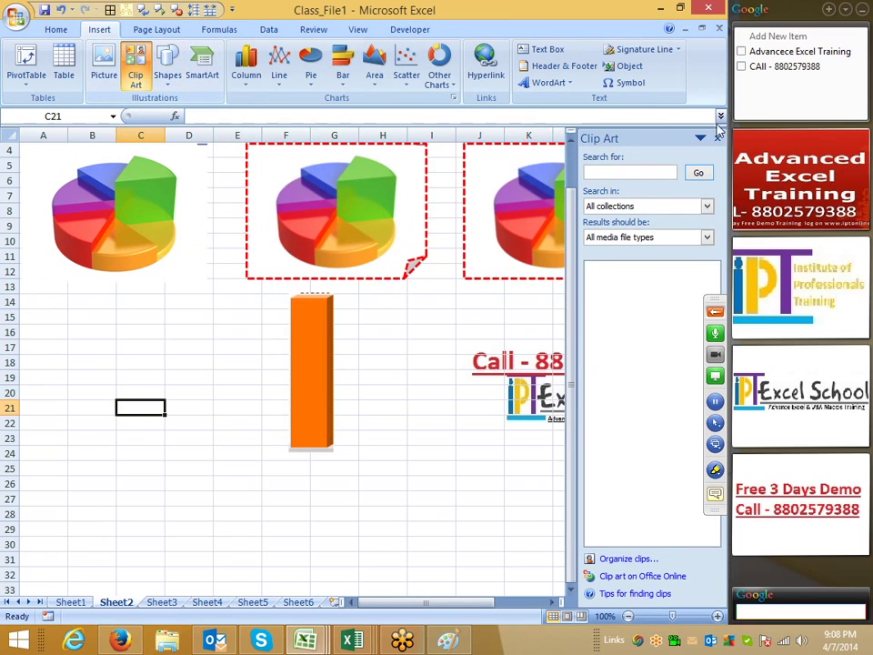
click(718, 141)
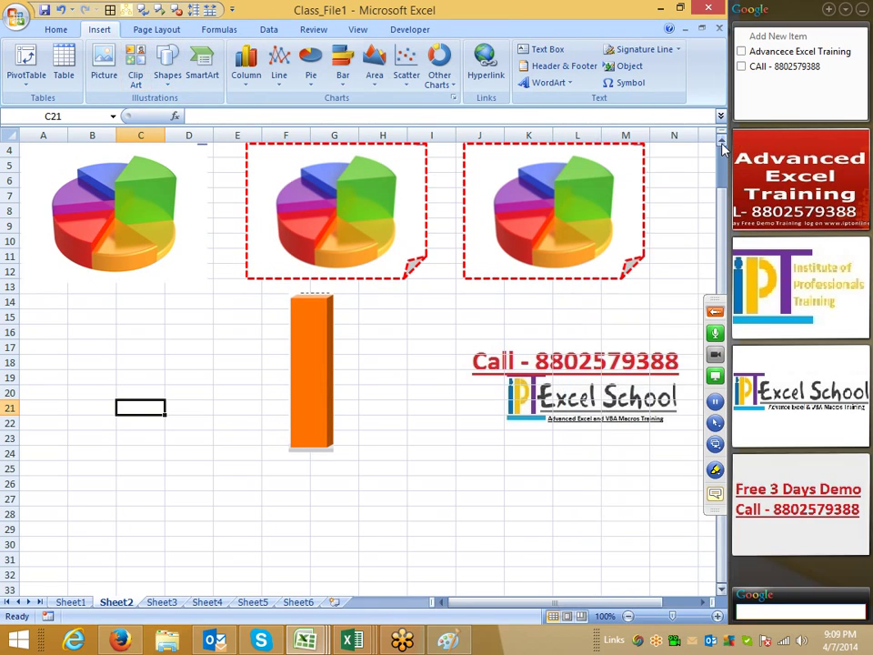
- Move the orange bar picture to column J, at about rows 17 to 27
click(309, 357)
drag(309, 358, 483, 417)
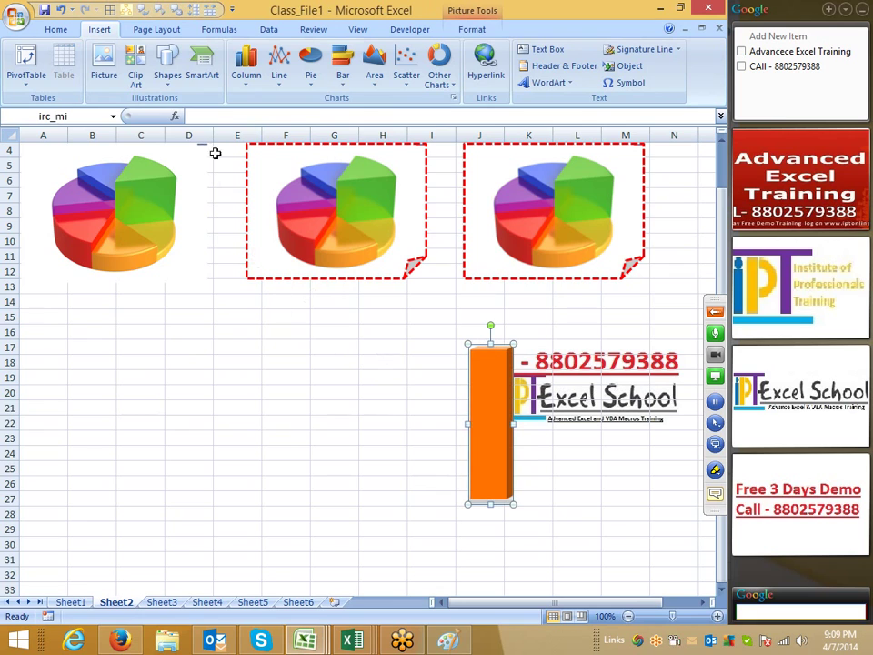
- On Sheet3, draw a rectangle about 1.33" high and 3.03" wide over B2:F8 and apply the aqua filled shape style
click(163, 603)
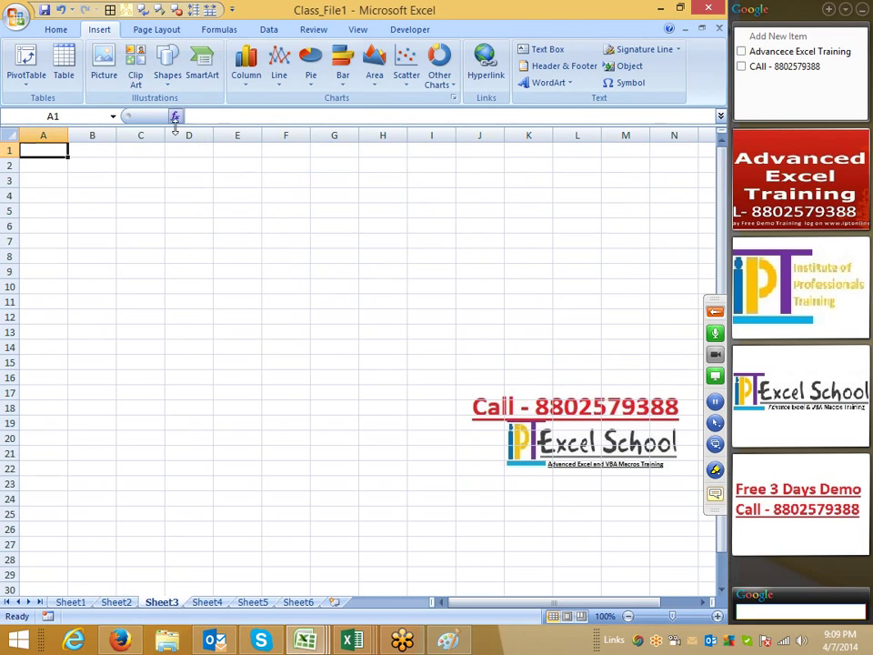
click(169, 80)
click(206, 116)
mouse_move(70, 167)
mouse_down()
mouse_move(169, 259)
mouse_move(292, 266)
mouse_up()
click(278, 82)
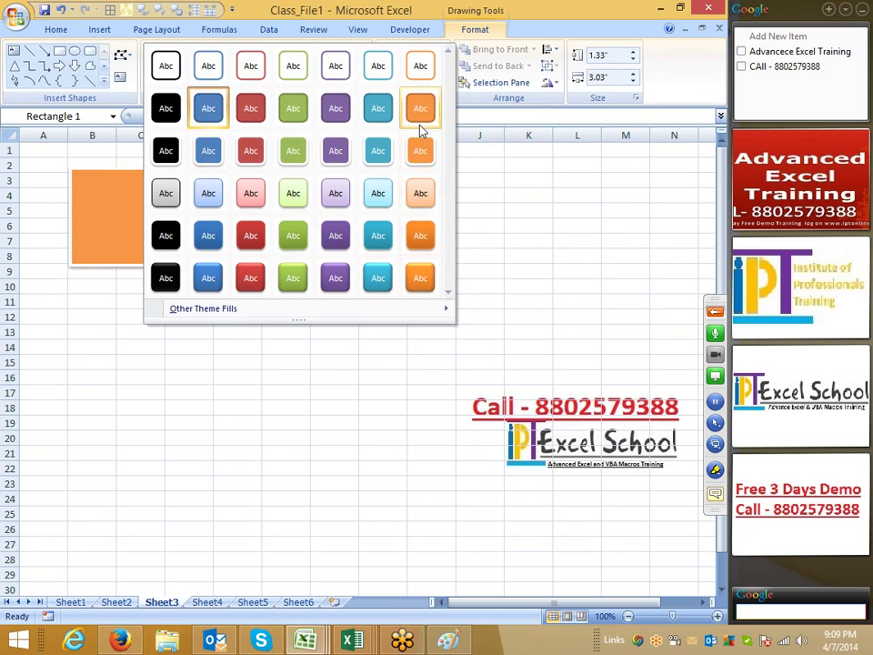
click(377, 109)
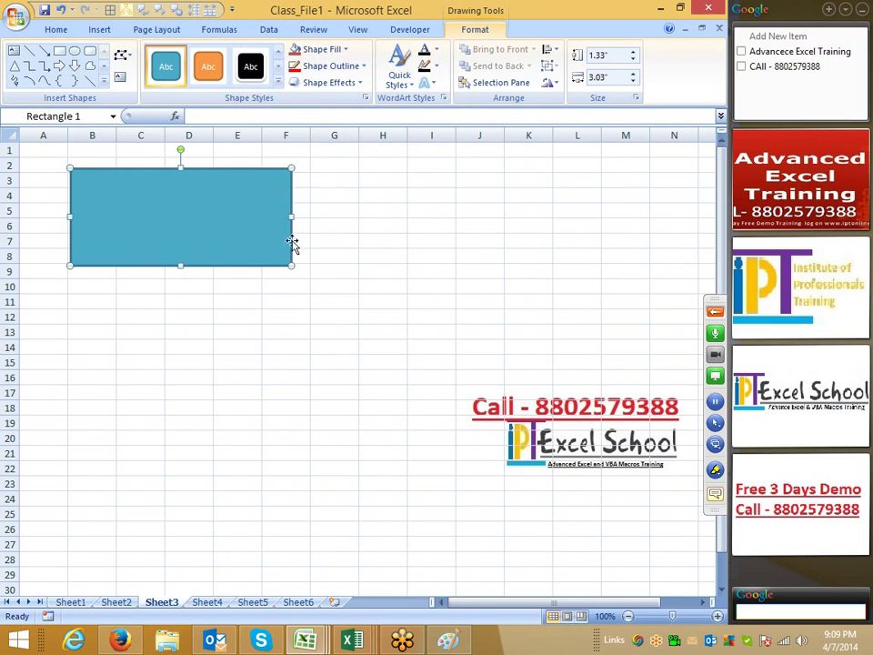
- Give the rectangle a dark olive green fill and a red outline
click(338, 50)
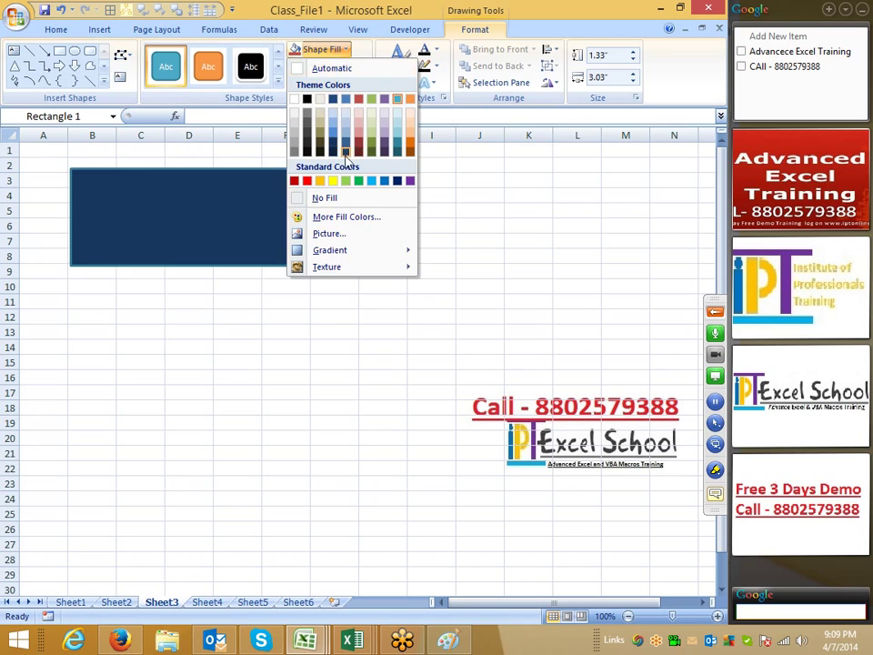
click(370, 146)
click(353, 67)
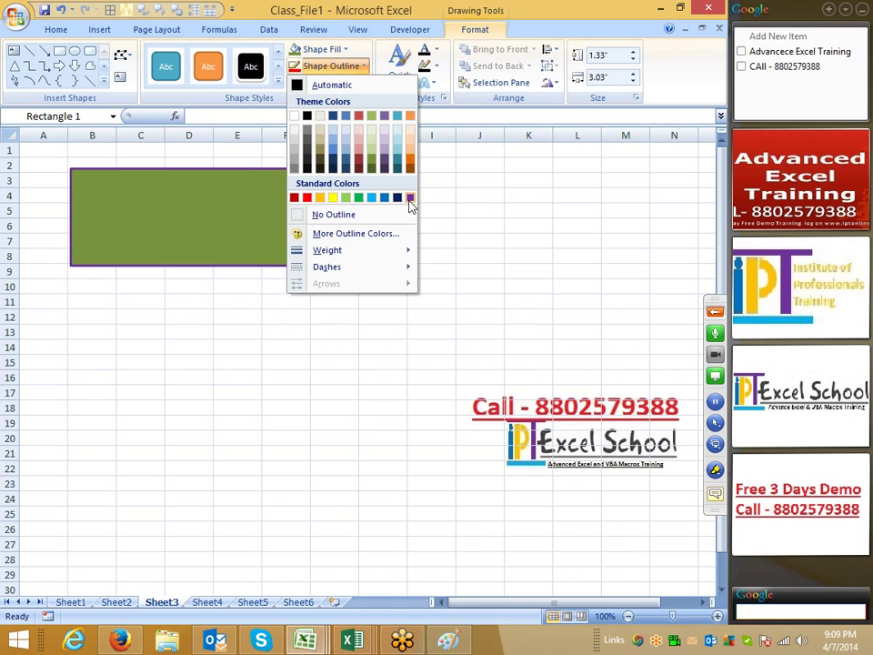
click(310, 199)
- Apply a beveled Preset shape effect to the green rectangle
click(337, 84)
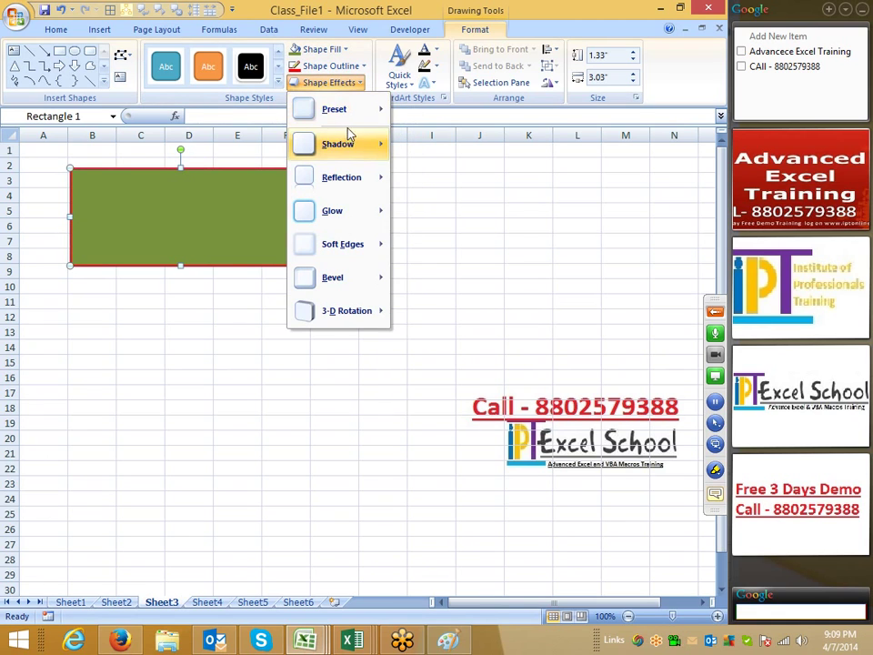
click(450, 191)
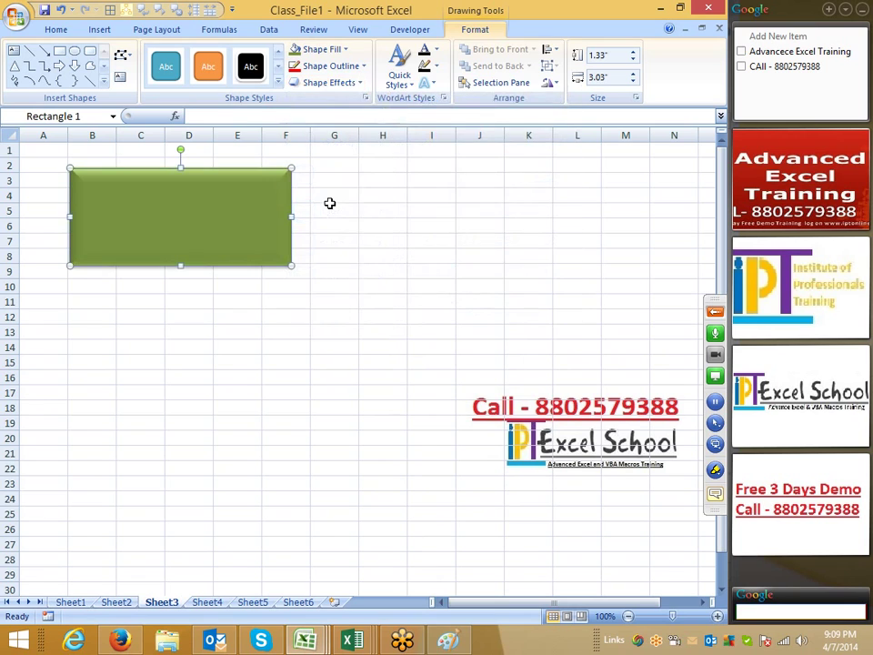
- Add the text "The Excel School" to the rectangle and reselect the whole shape
click(425, 83)
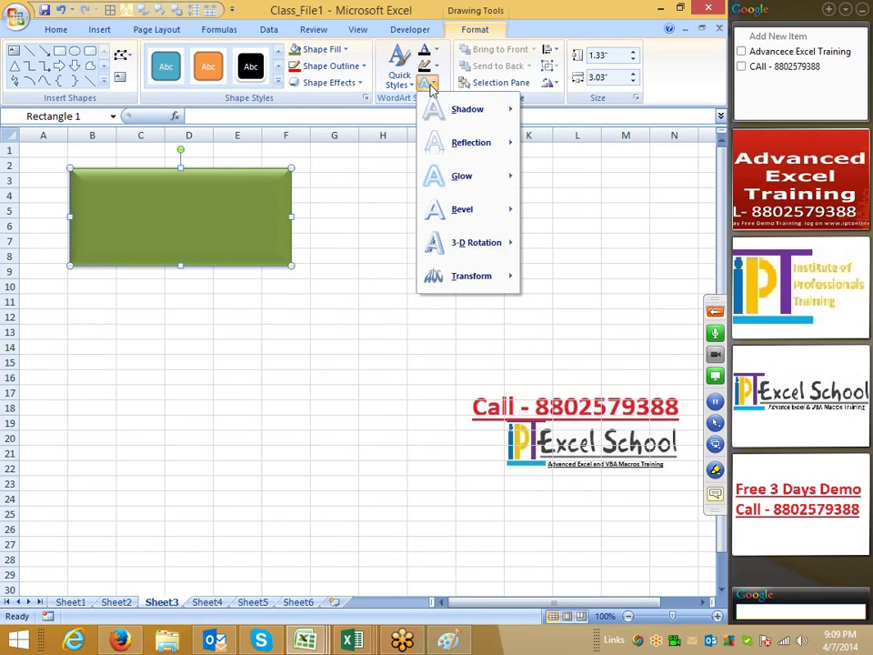
click(191, 217)
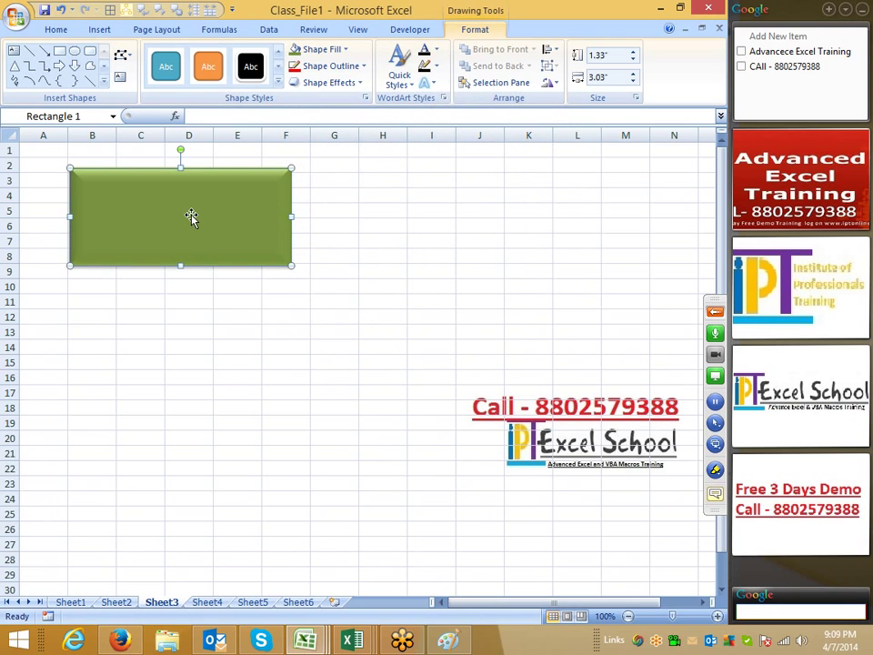
click(191, 217)
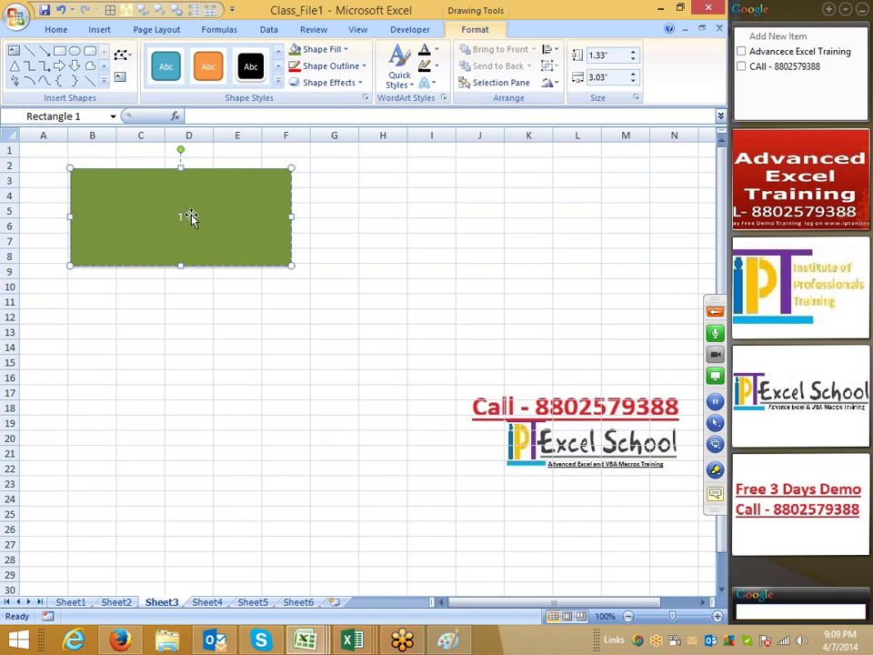
text(The Excel School)
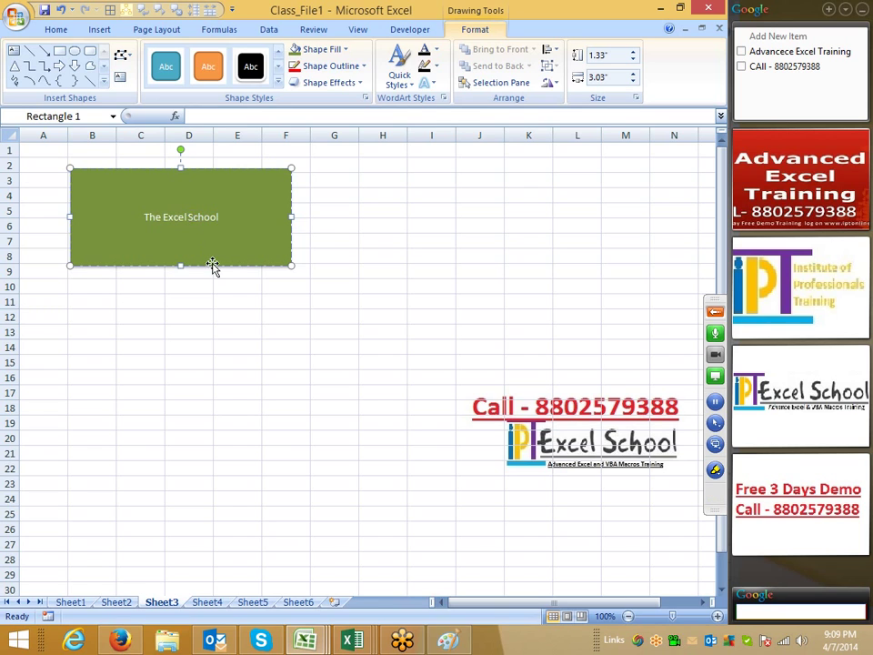
click(214, 265)
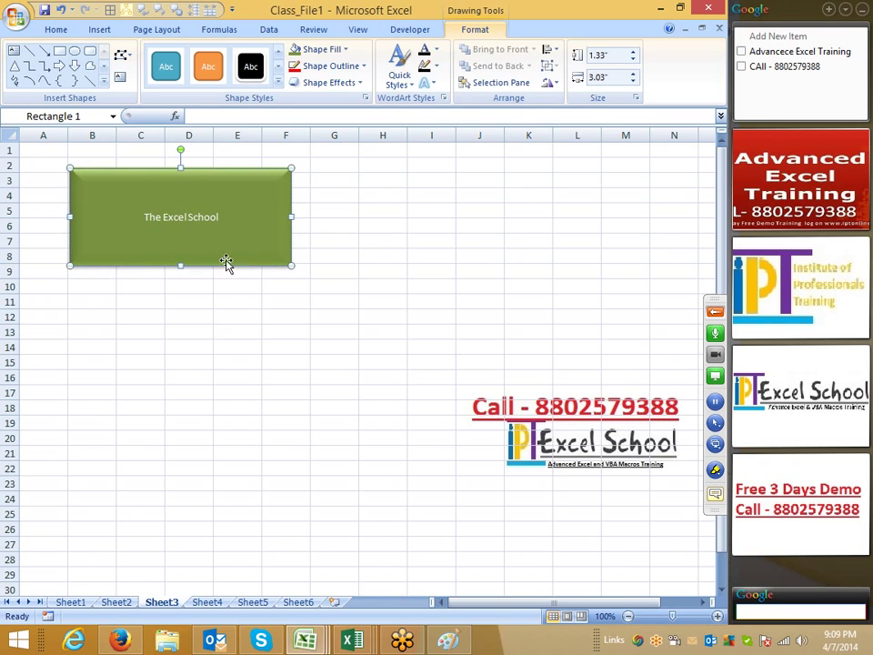
- Apply the solid blue gradient WordArt quick style to the text in the green rectangle
click(423, 83)
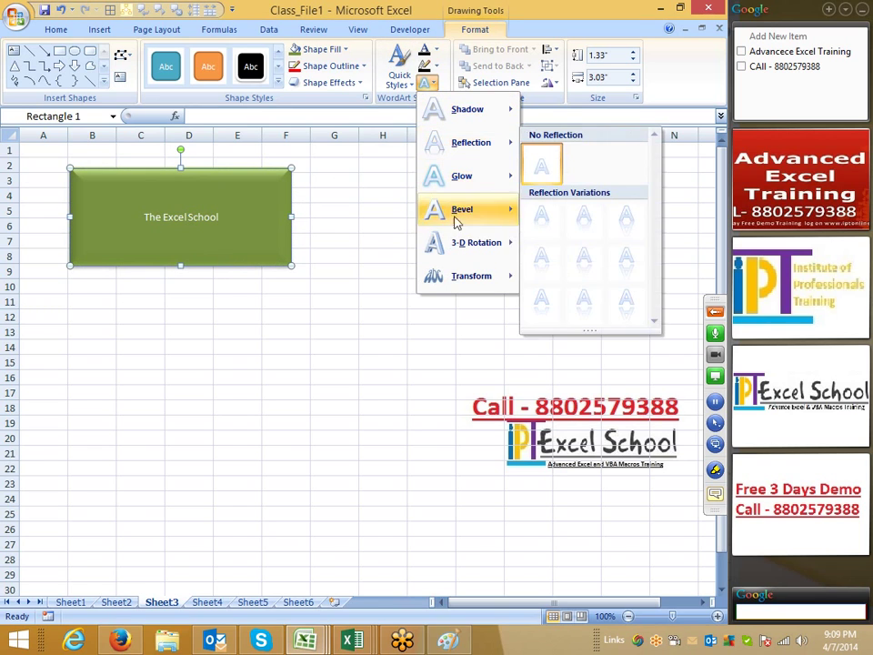
mouse_move(476, 241)
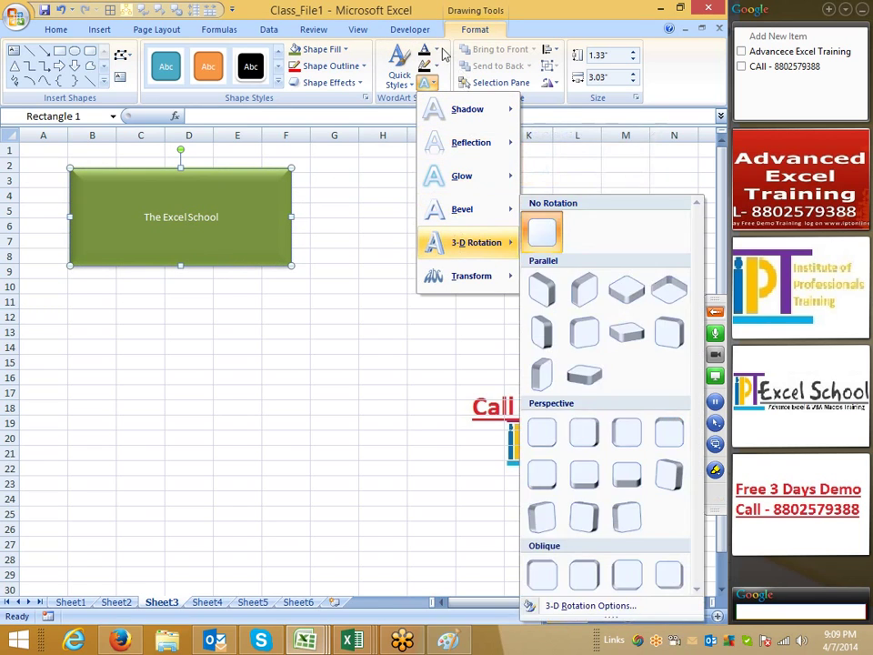
click(400, 84)
click(401, 84)
click(401, 83)
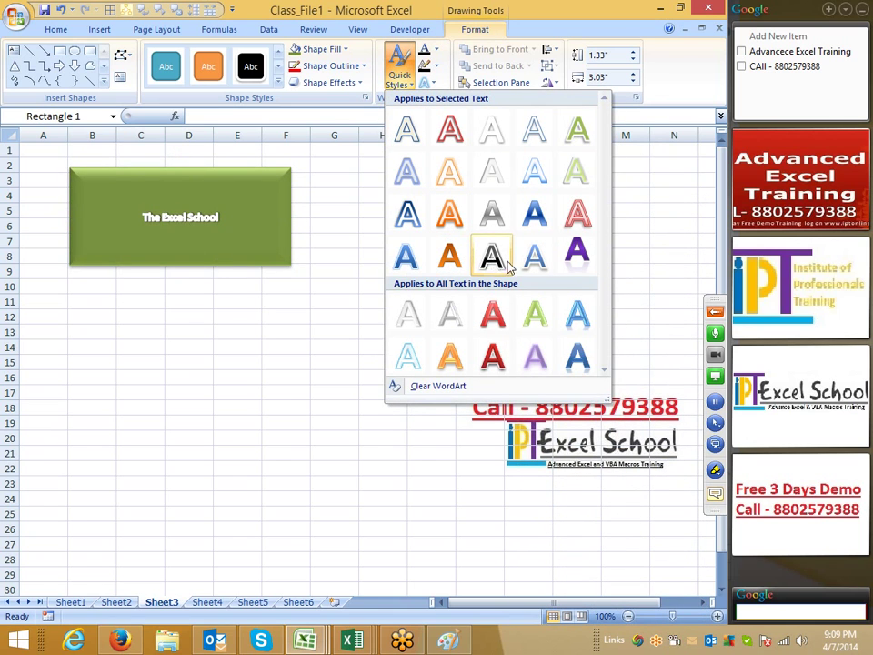
click(544, 221)
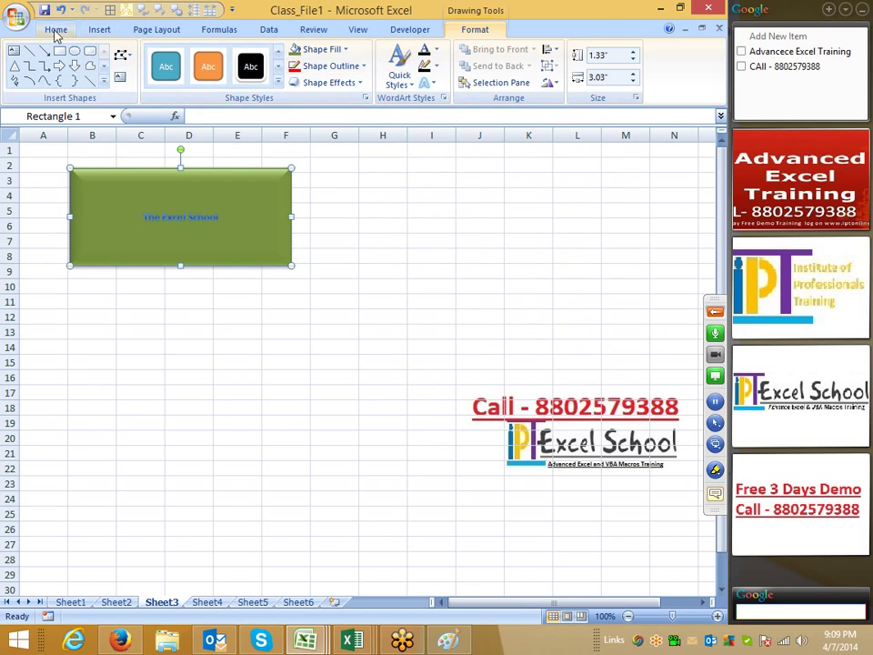
- Increase the font size of the rectangle's text to 24
click(56, 31)
click(181, 56)
click(181, 56)
click(181, 56)
click(181, 56)
click(181, 56)
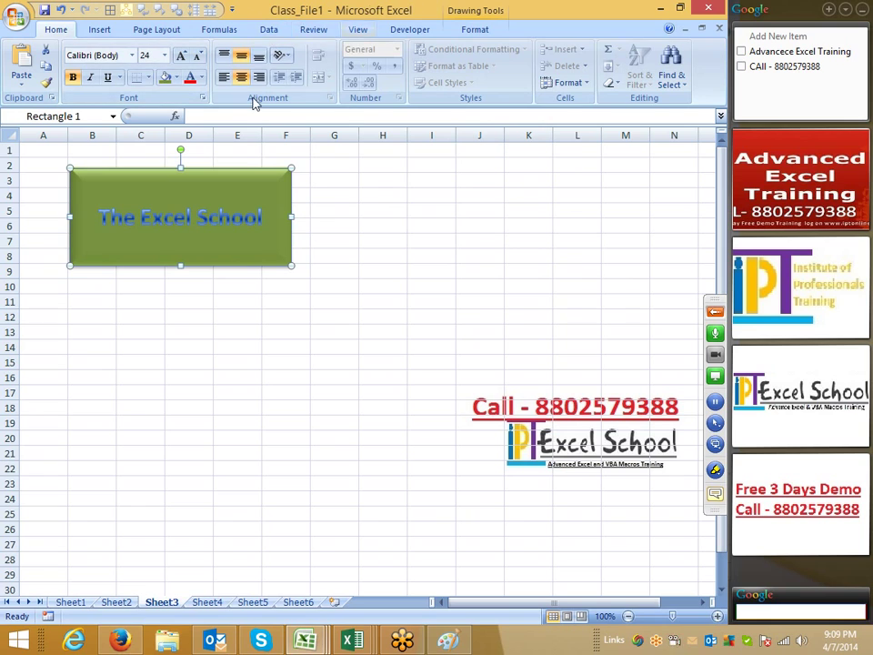
- Convert the green rectangle to a freeform shape
click(480, 10)
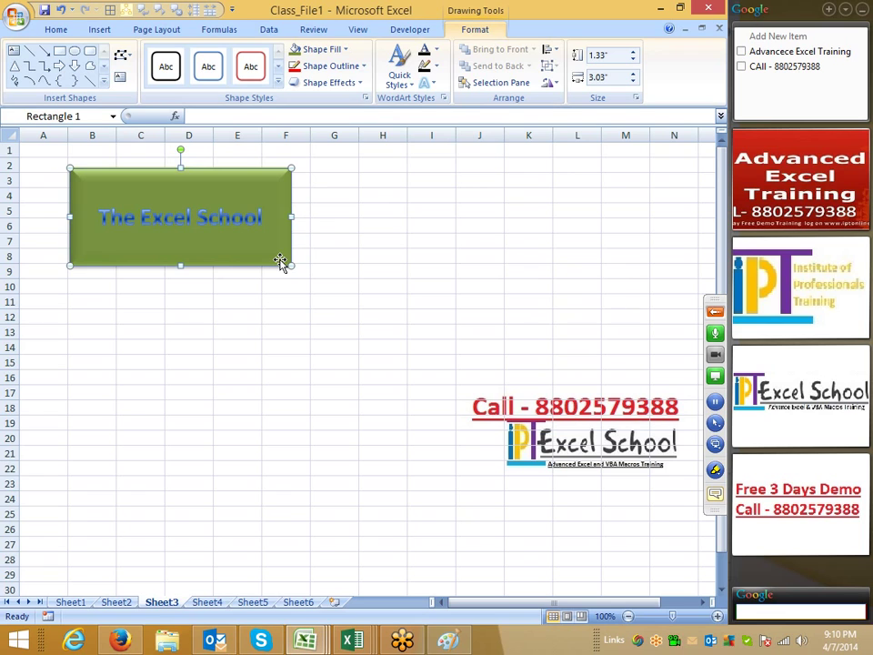
click(124, 57)
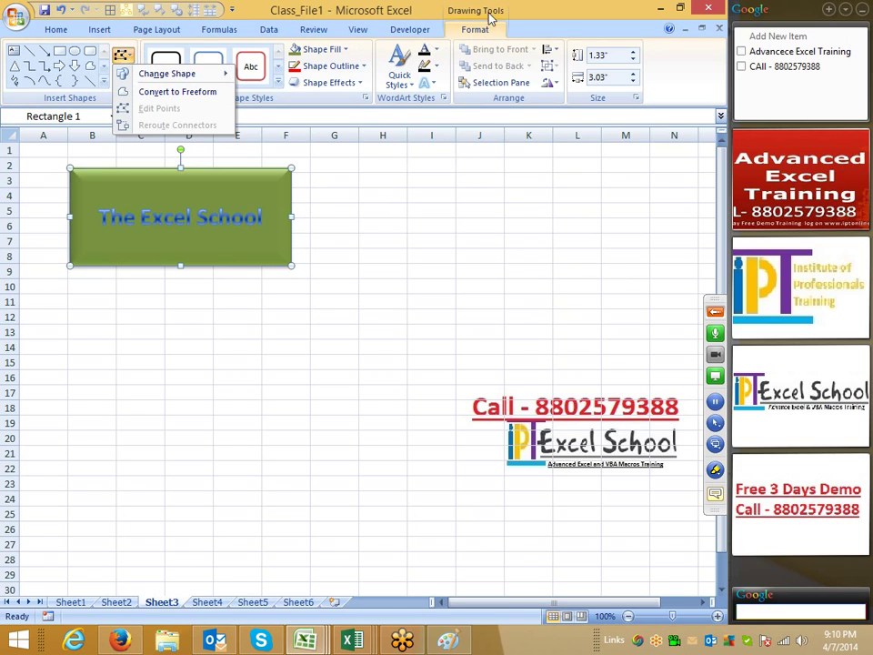
click(167, 73)
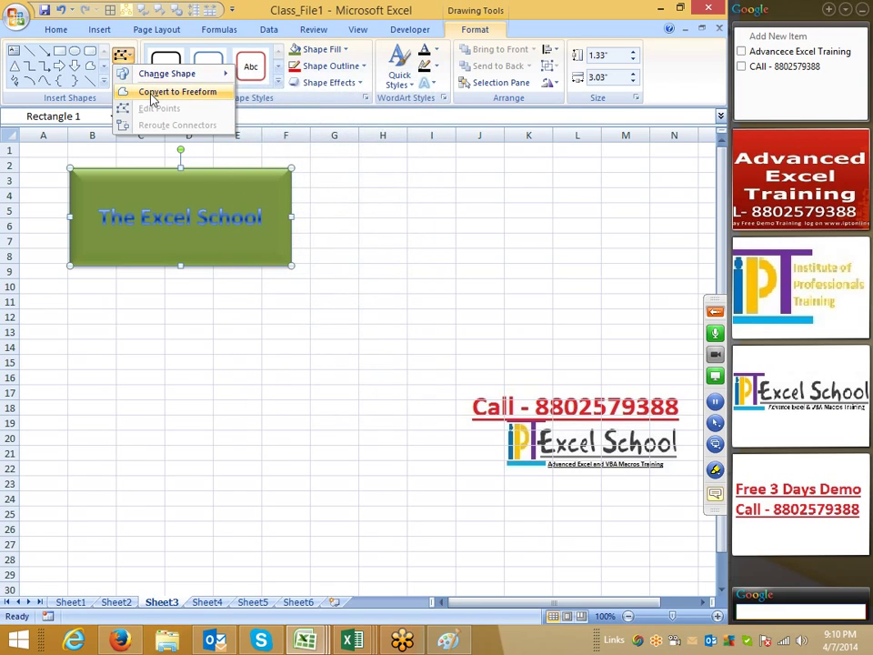
click(151, 95)
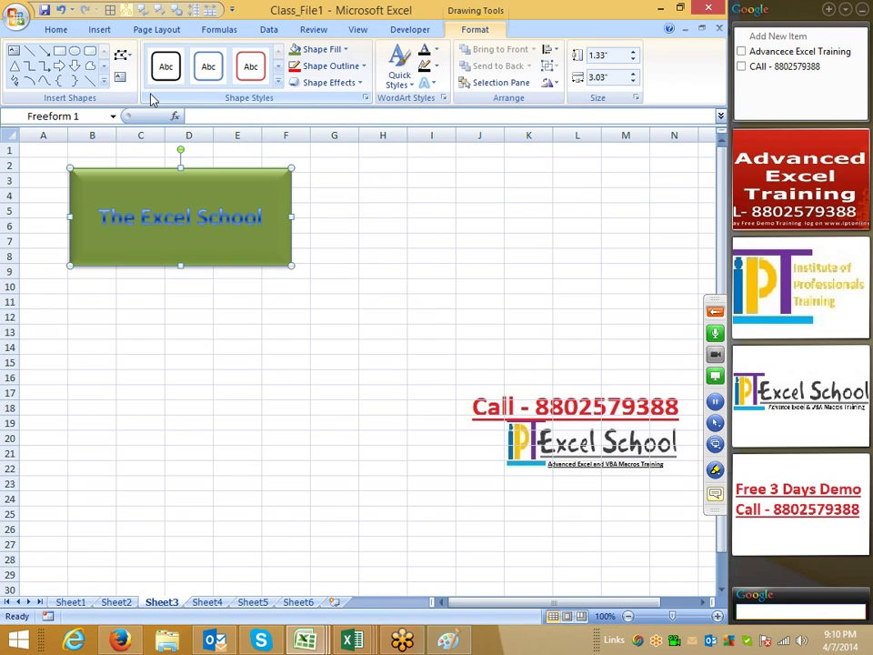
- Edit the freeform's points, moving its upper-right corner slightly outward and down and bowing the right edge outward, for a width of about 3.39"
click(122, 55)
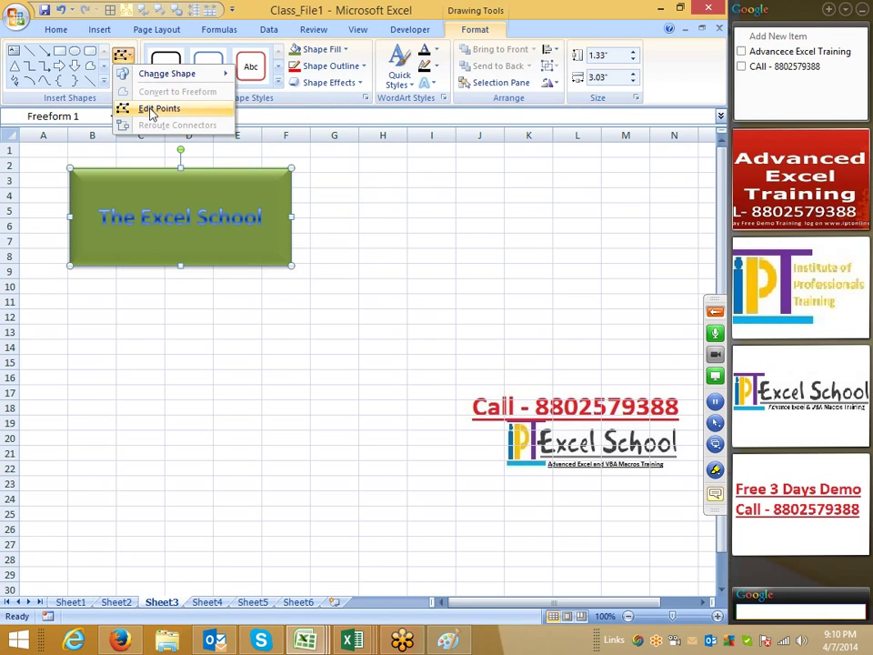
click(152, 110)
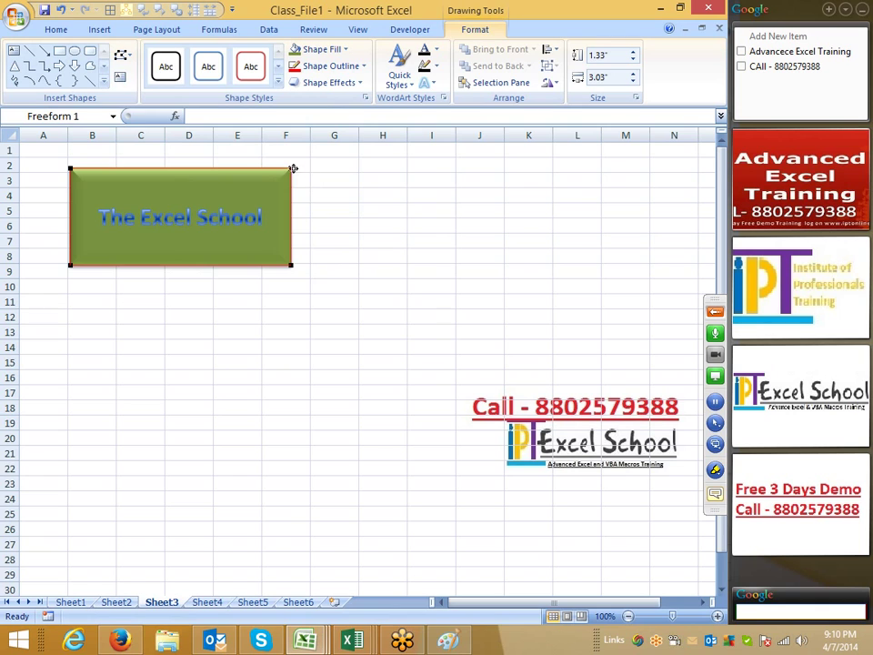
drag(293, 169, 301, 180)
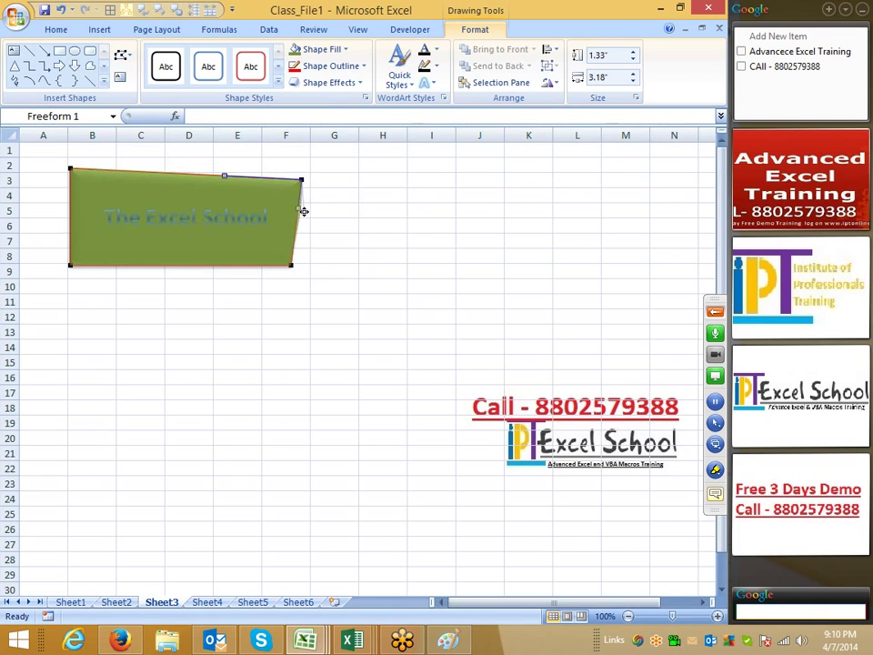
click(364, 238)
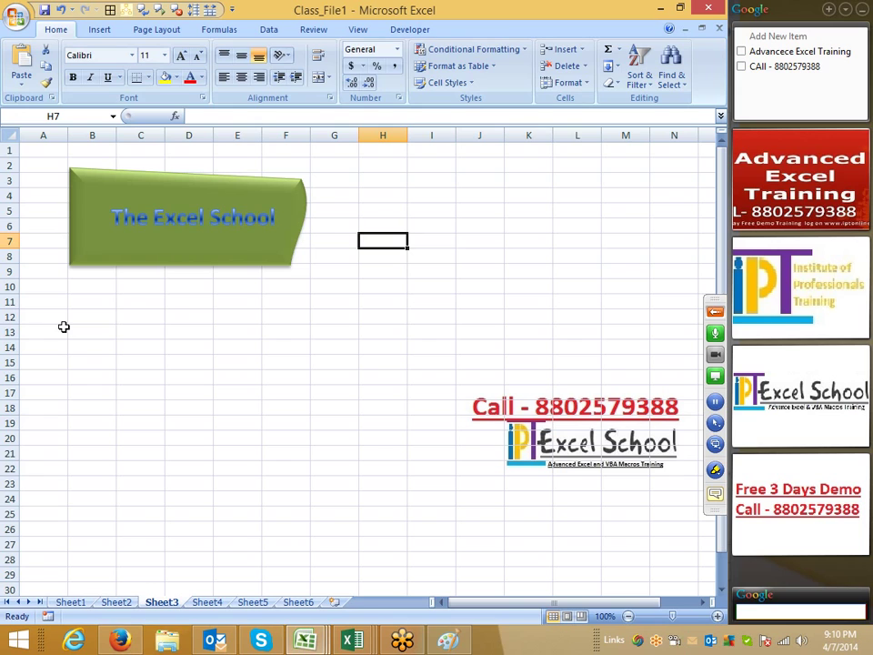
click(171, 232)
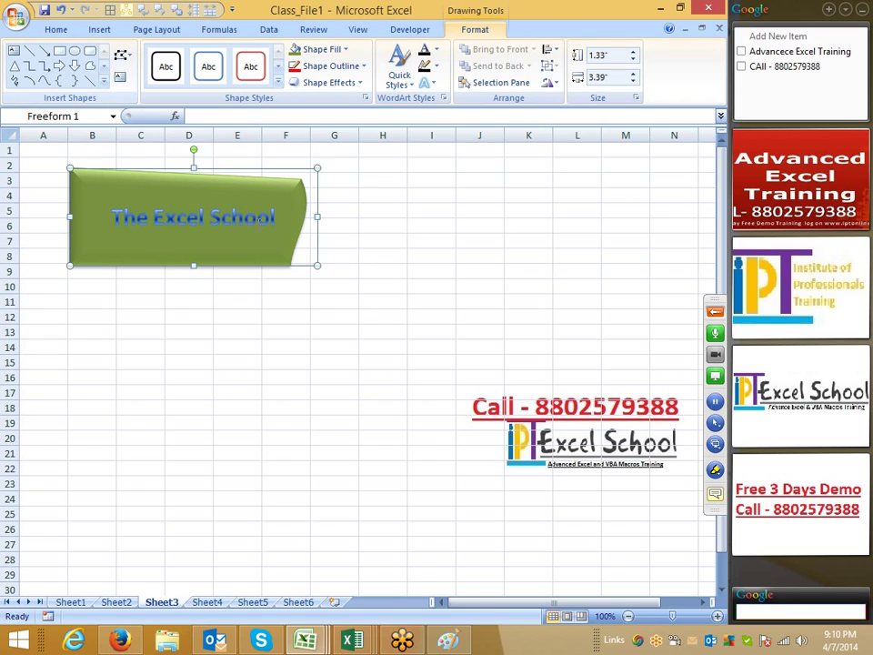
click(368, 244)
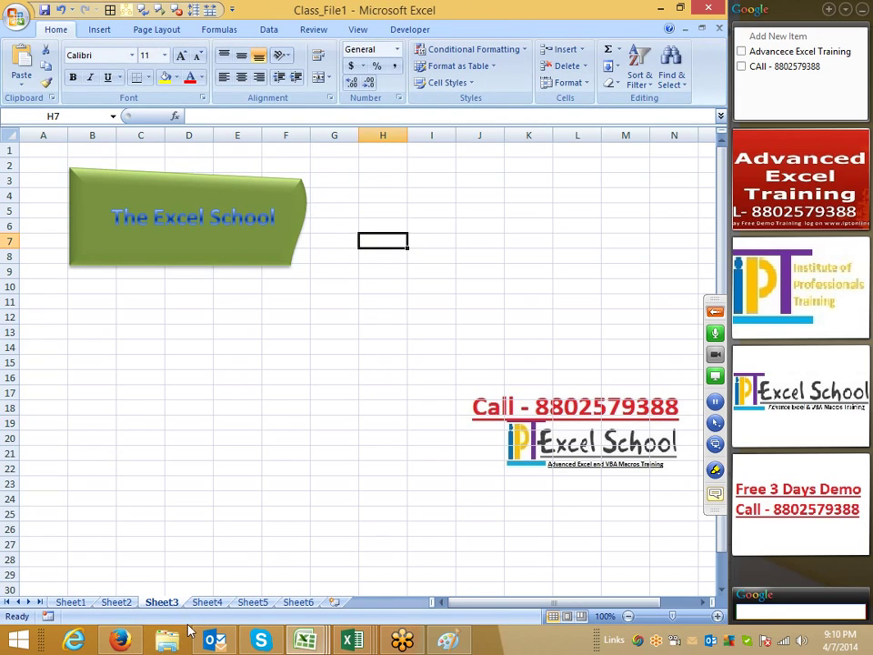
- On Sheet4, insert a Basic Radial SmartArt graphic from the Cycle category
click(208, 602)
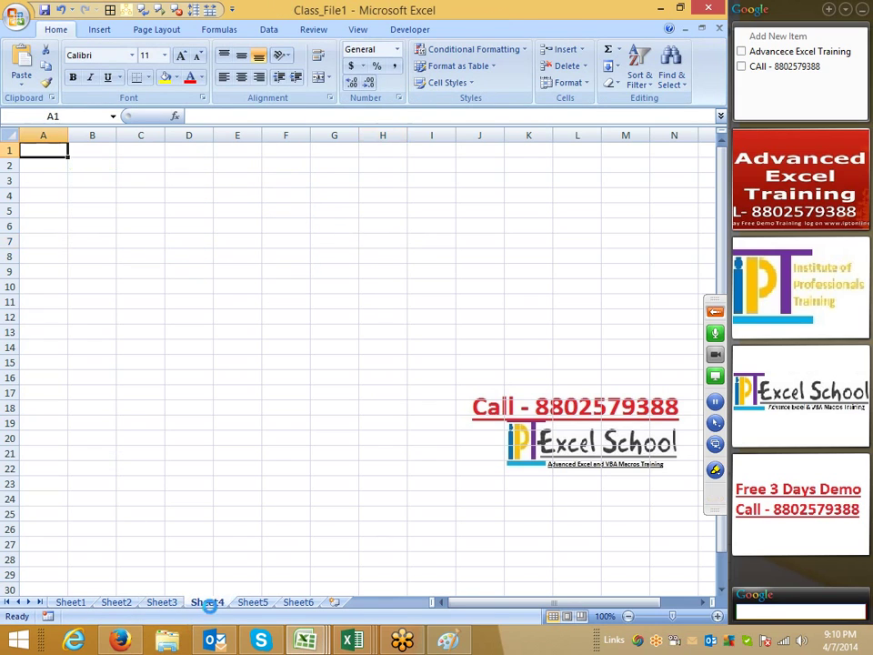
click(102, 30)
click(202, 69)
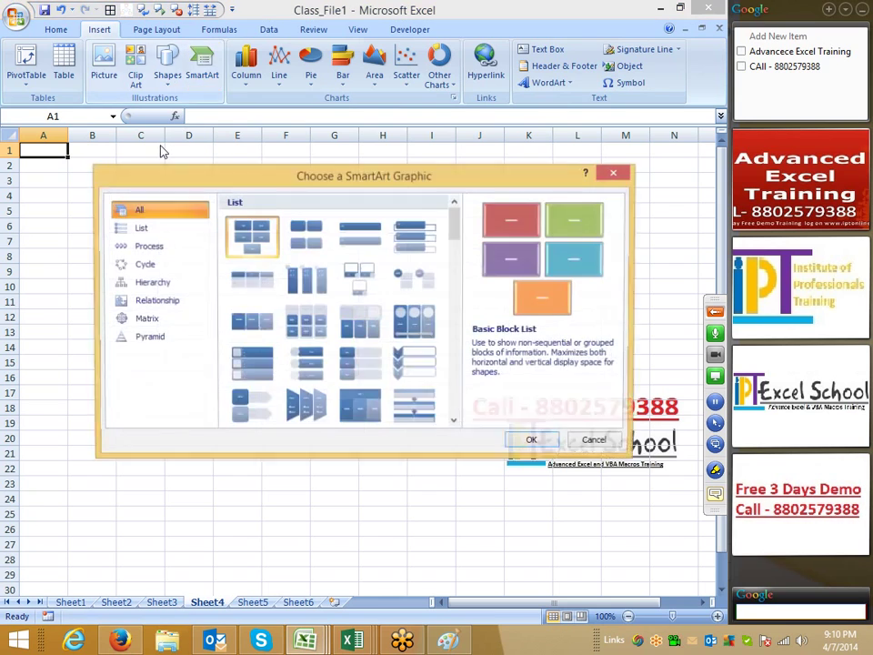
click(155, 232)
click(137, 215)
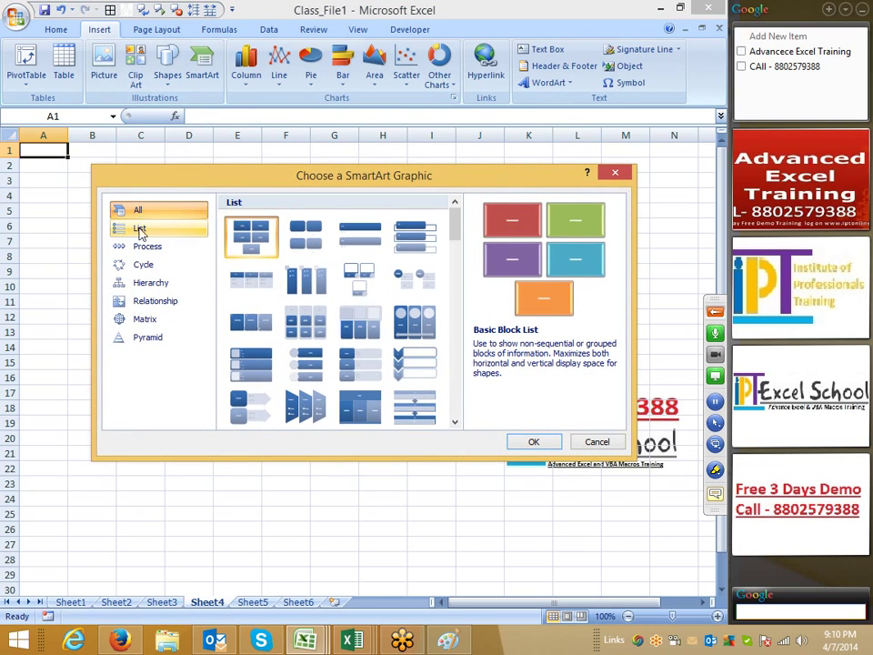
click(137, 246)
click(164, 266)
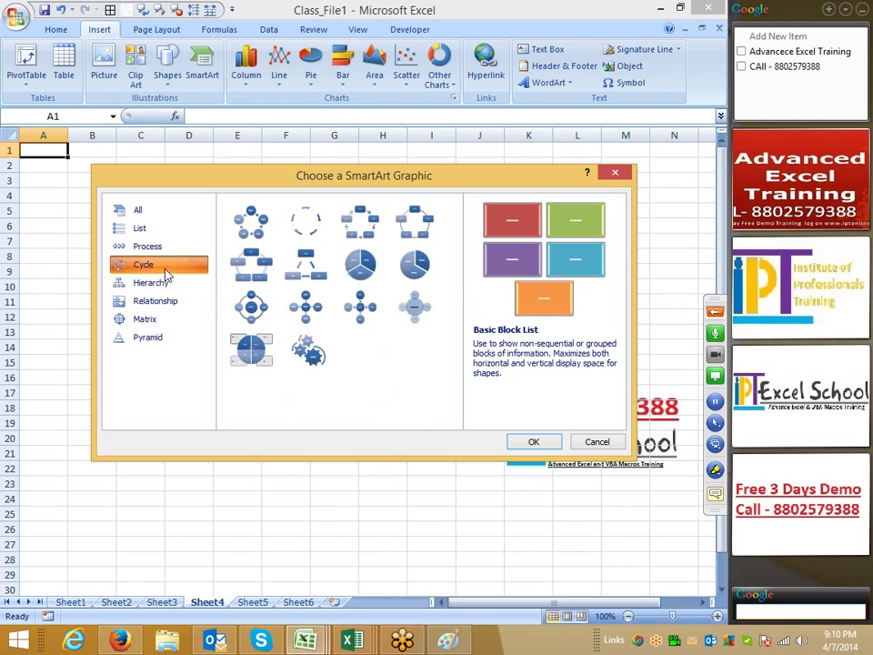
click(296, 264)
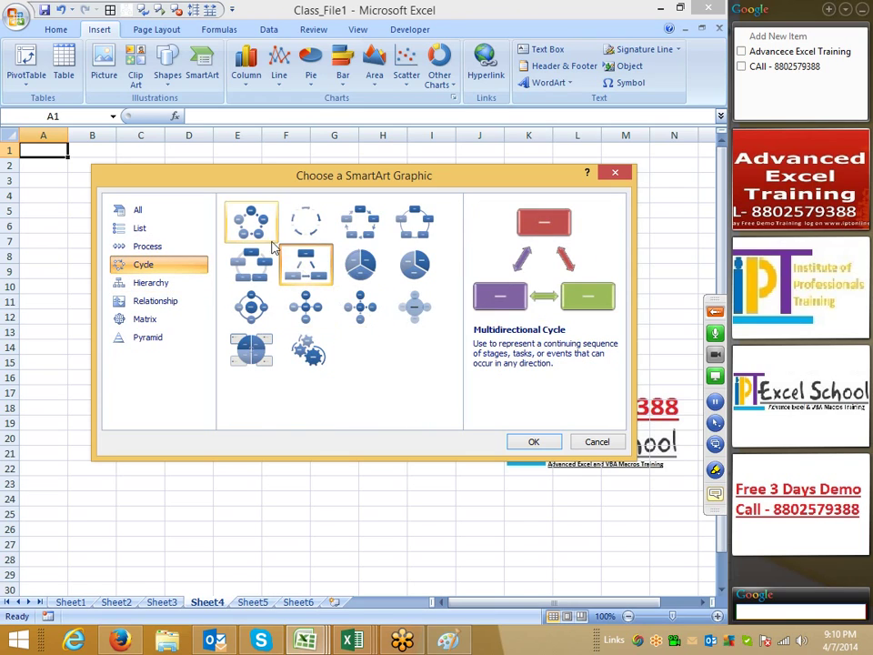
click(359, 276)
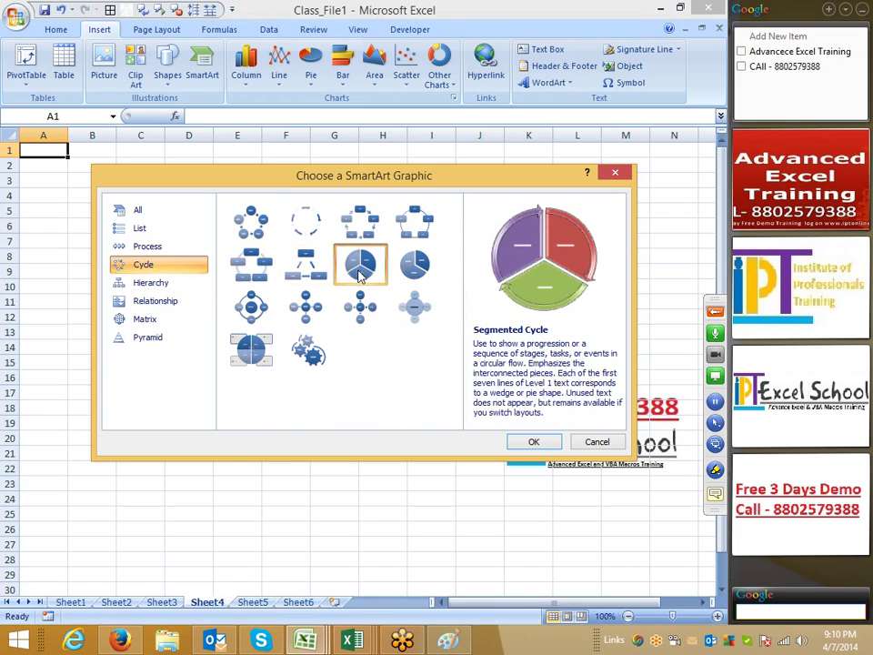
click(305, 308)
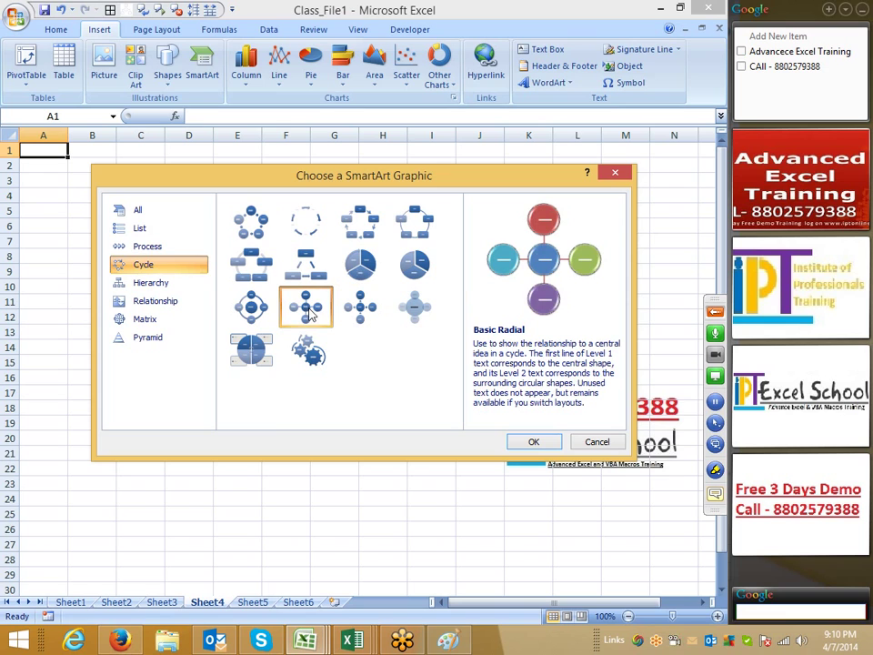
click(533, 443)
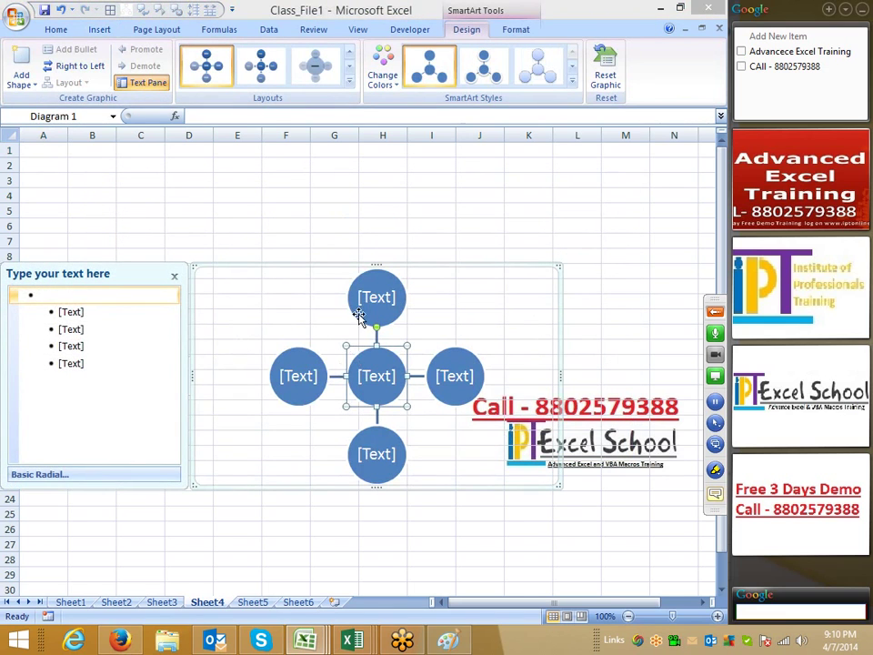
- Add a fifth outer circle to the radial diagram by adding an empty bullet after the last text entry
click(373, 300)
click(374, 373)
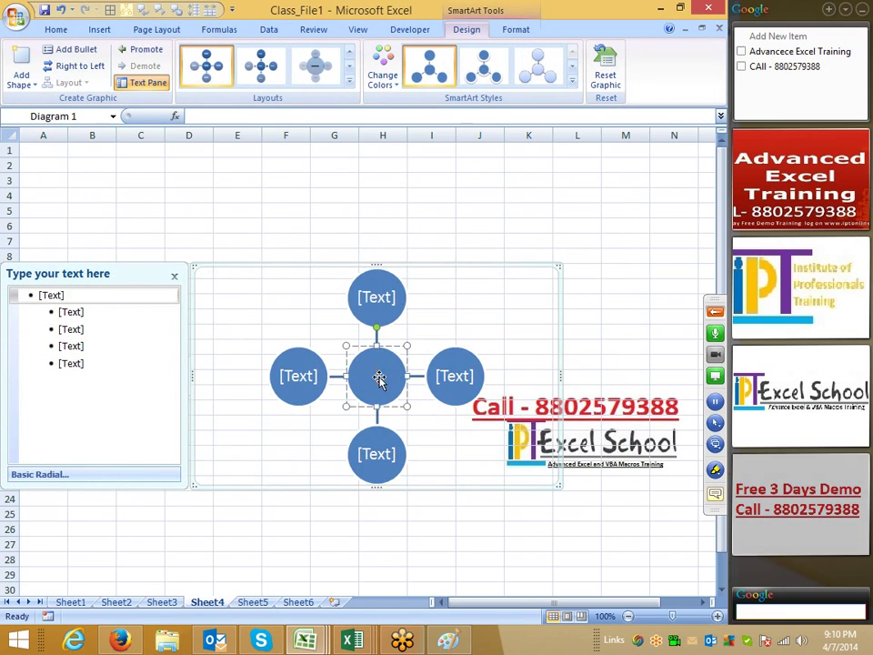
click(64, 312)
click(73, 345)
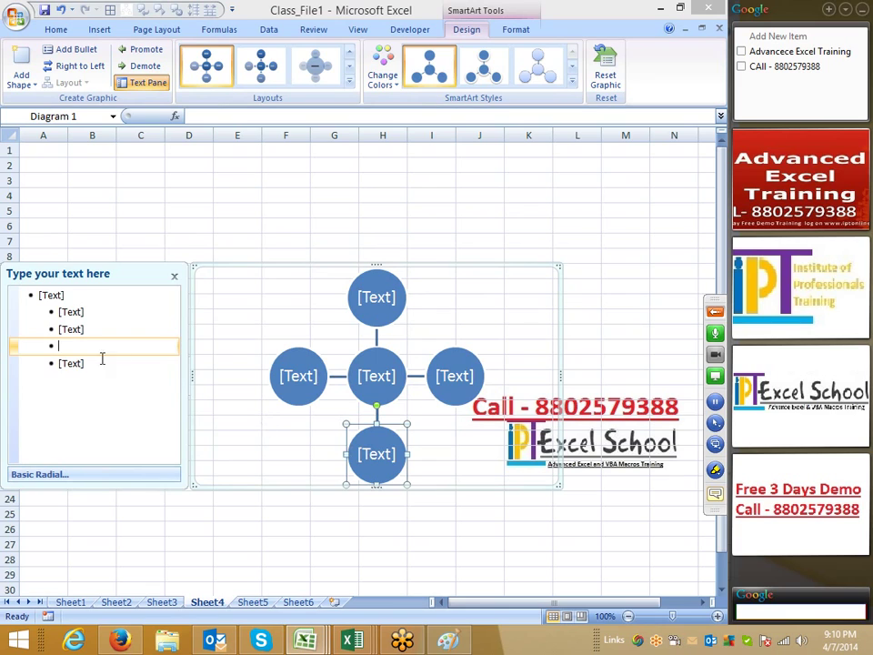
click(90, 366)
key(Return)
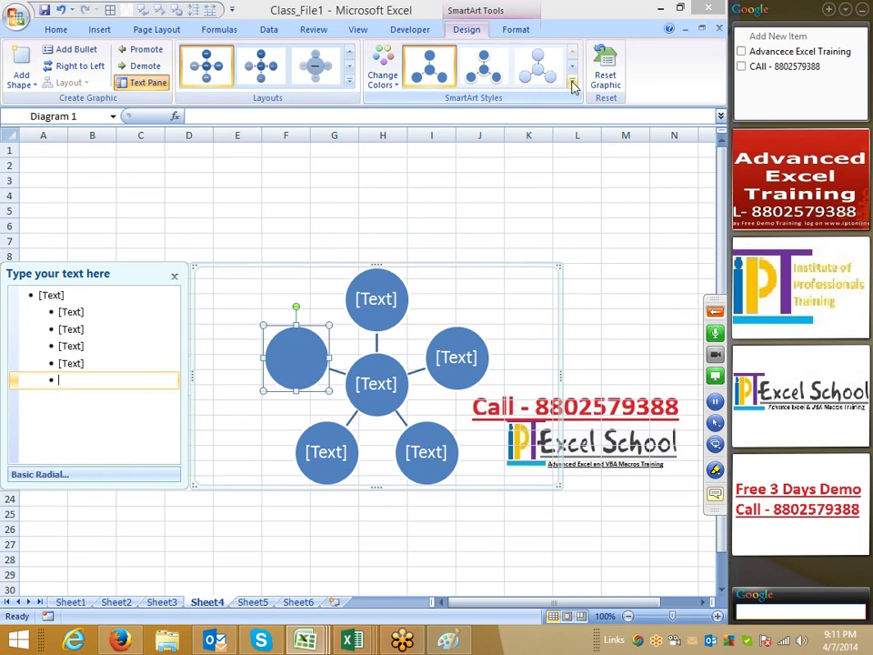
- Preview the 3-D SmartArt styles and the alternative cycle layouts on the radial diagram without applying any, and deselect it
click(572, 85)
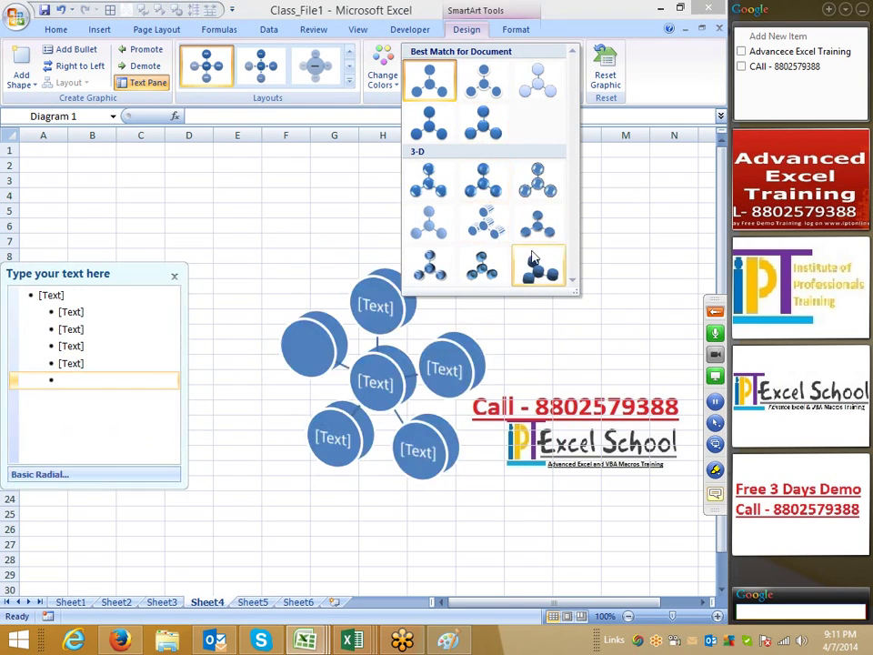
click(168, 336)
click(348, 81)
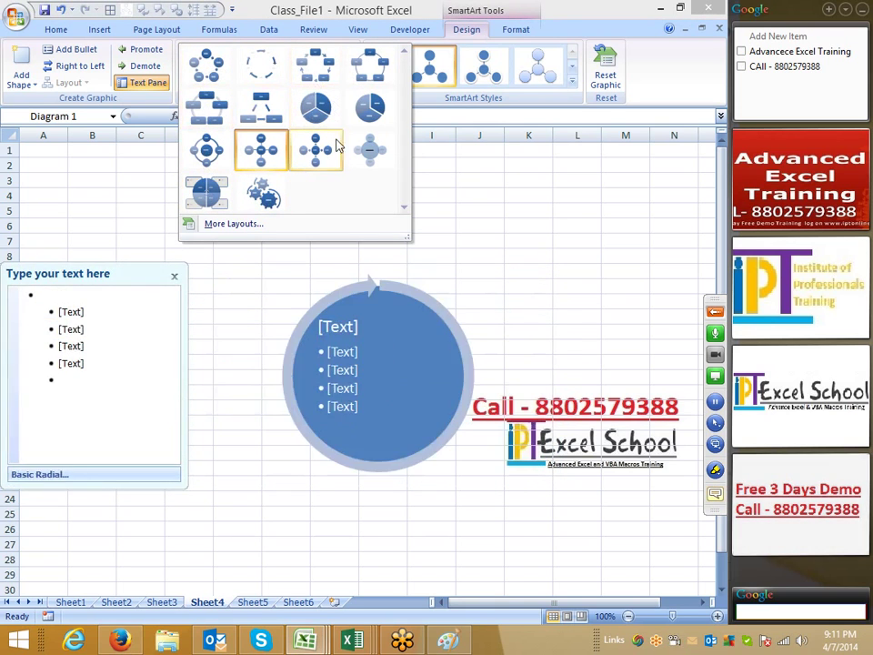
click(251, 298)
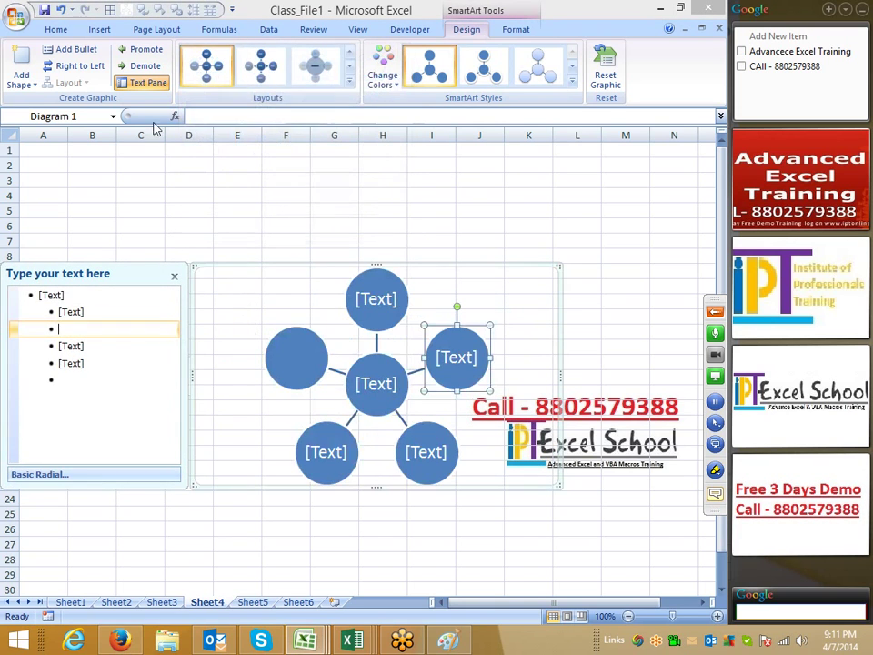
click(220, 560)
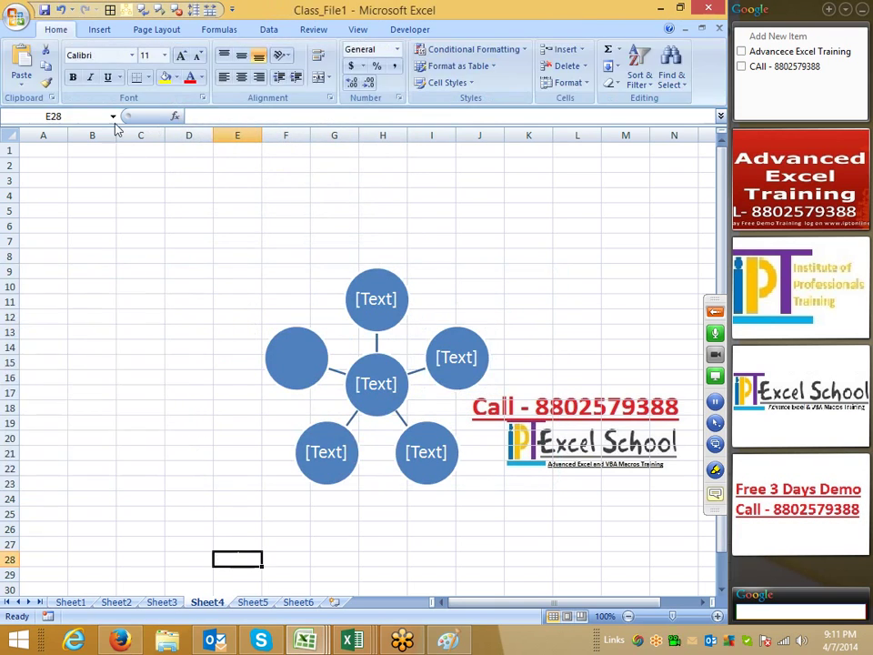
click(100, 30)
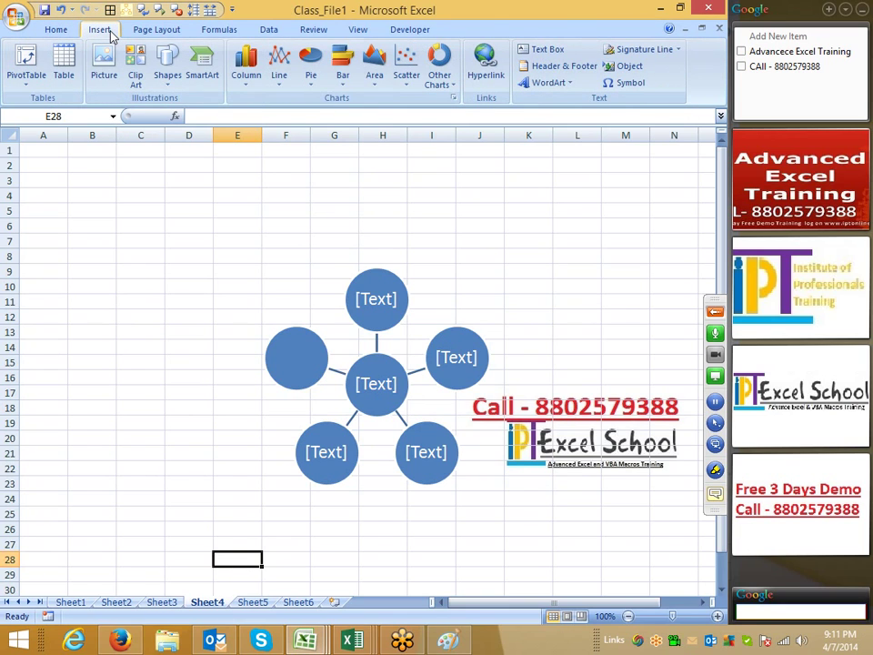